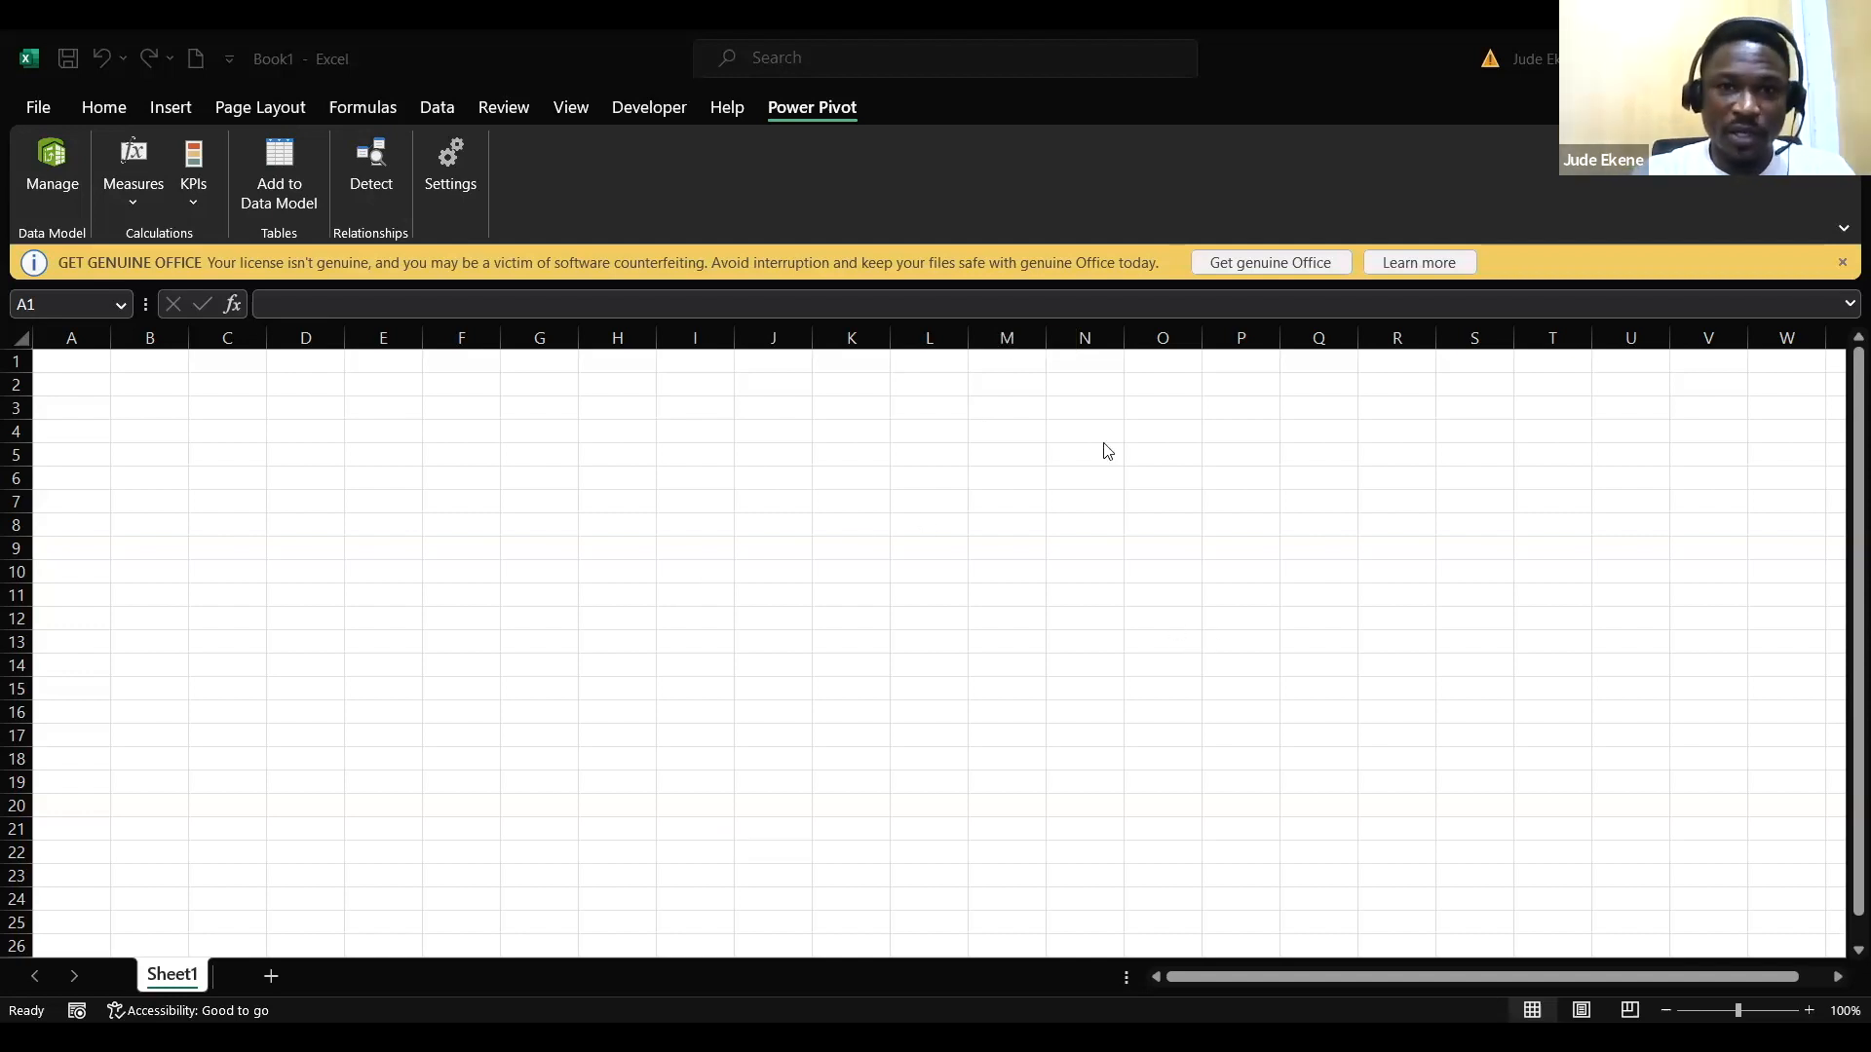
Step: Examine the chart types available for insertion, including the column, line, statistical, map and combo charts
left_click(106, 114)
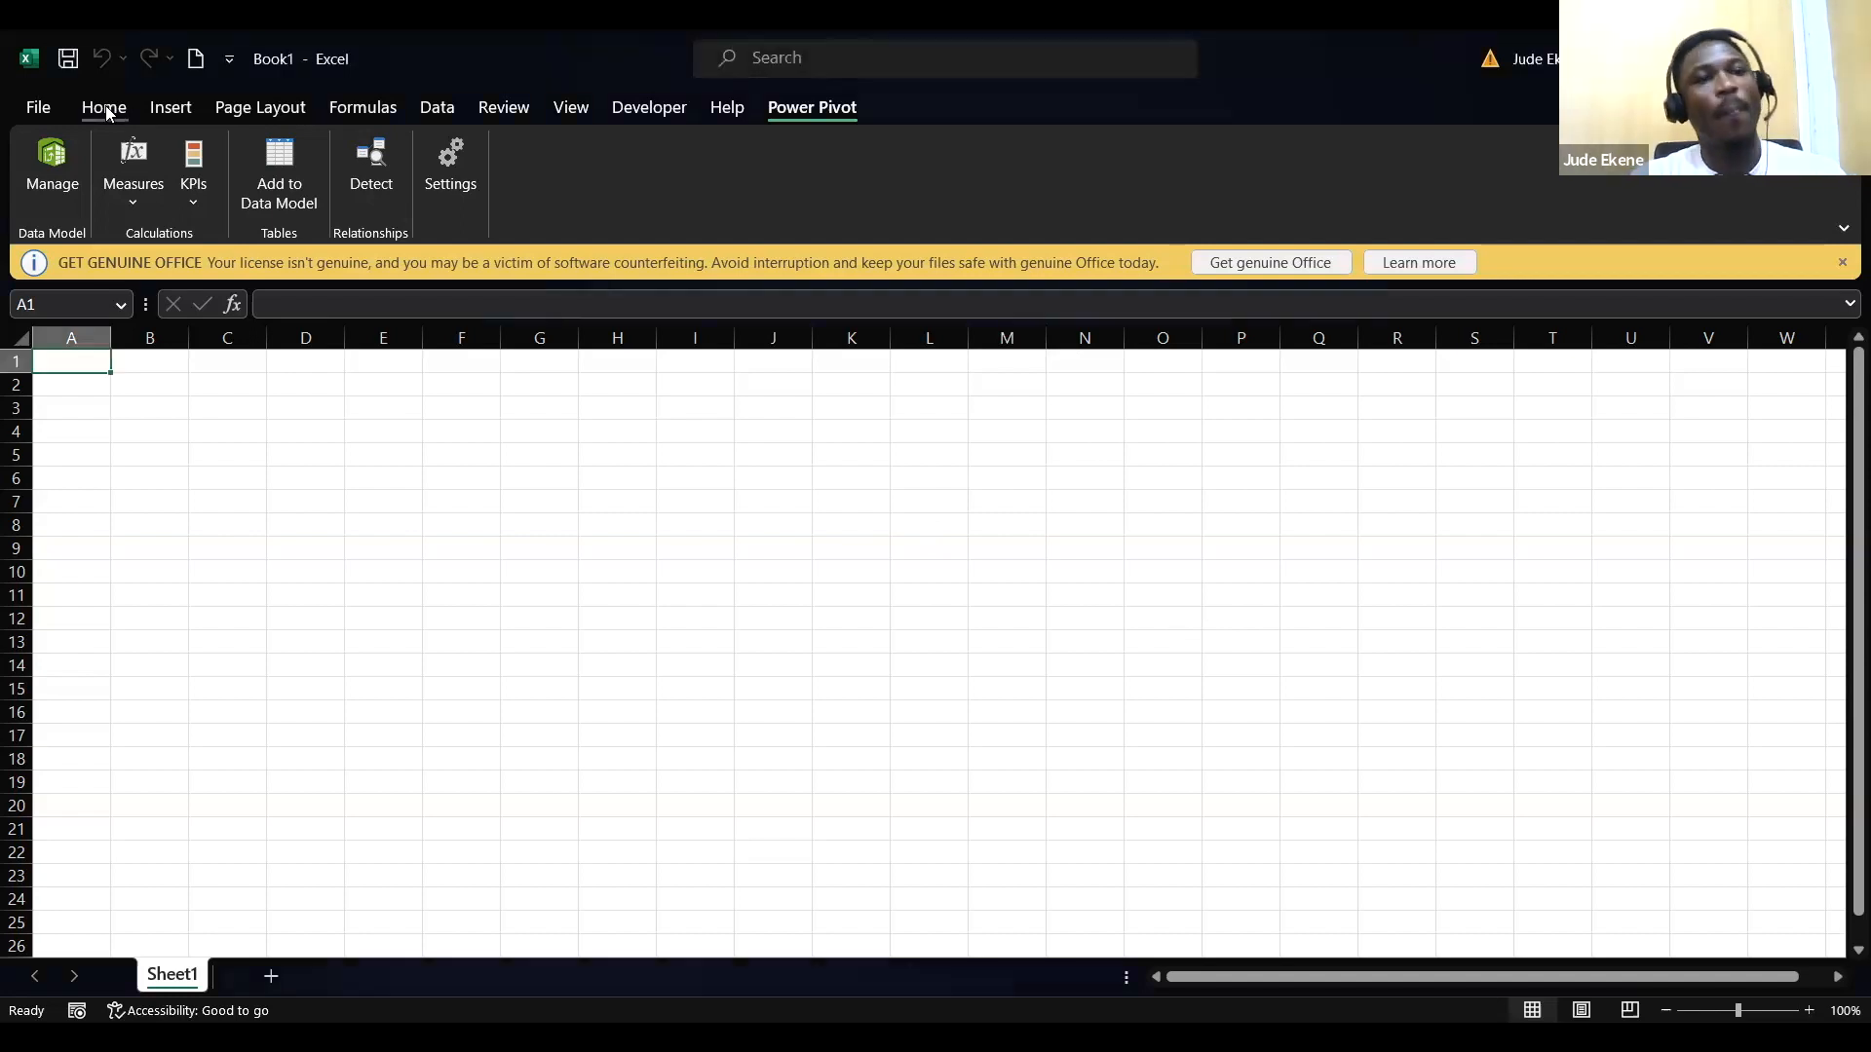
left_click(106, 109)
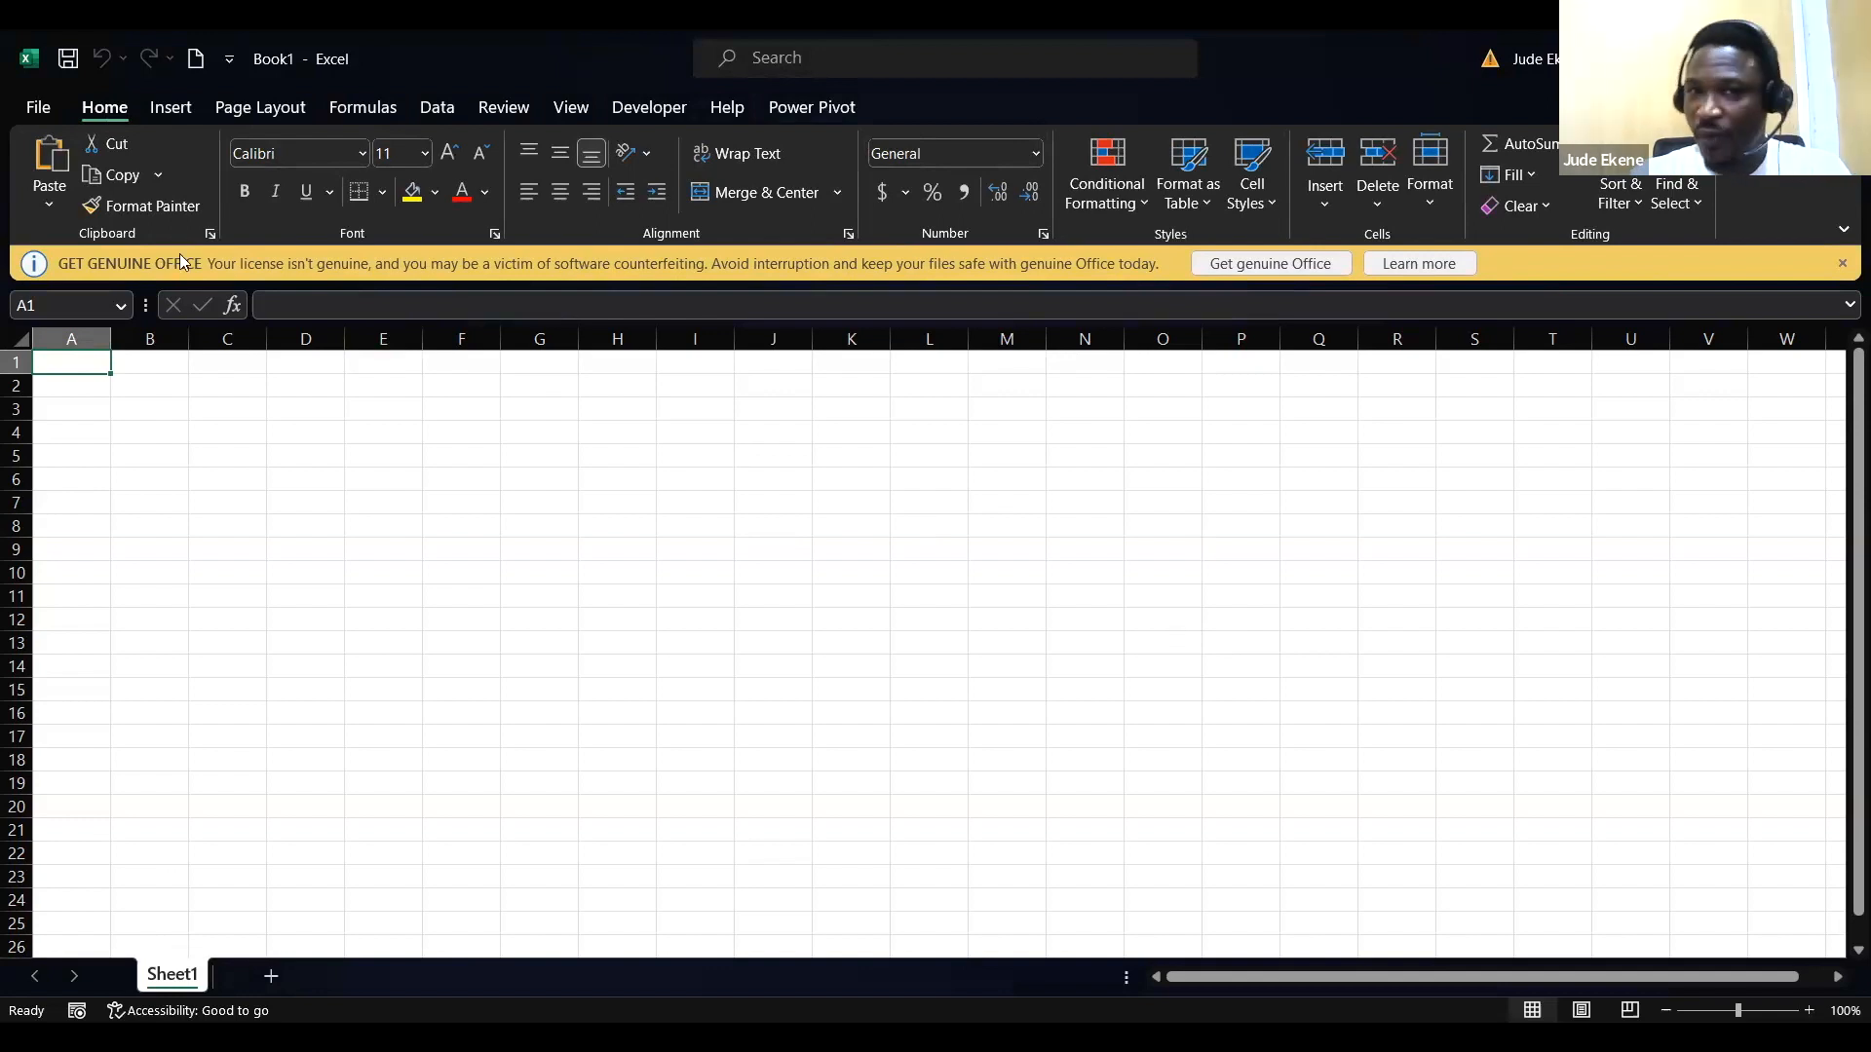
left_click(167, 112)
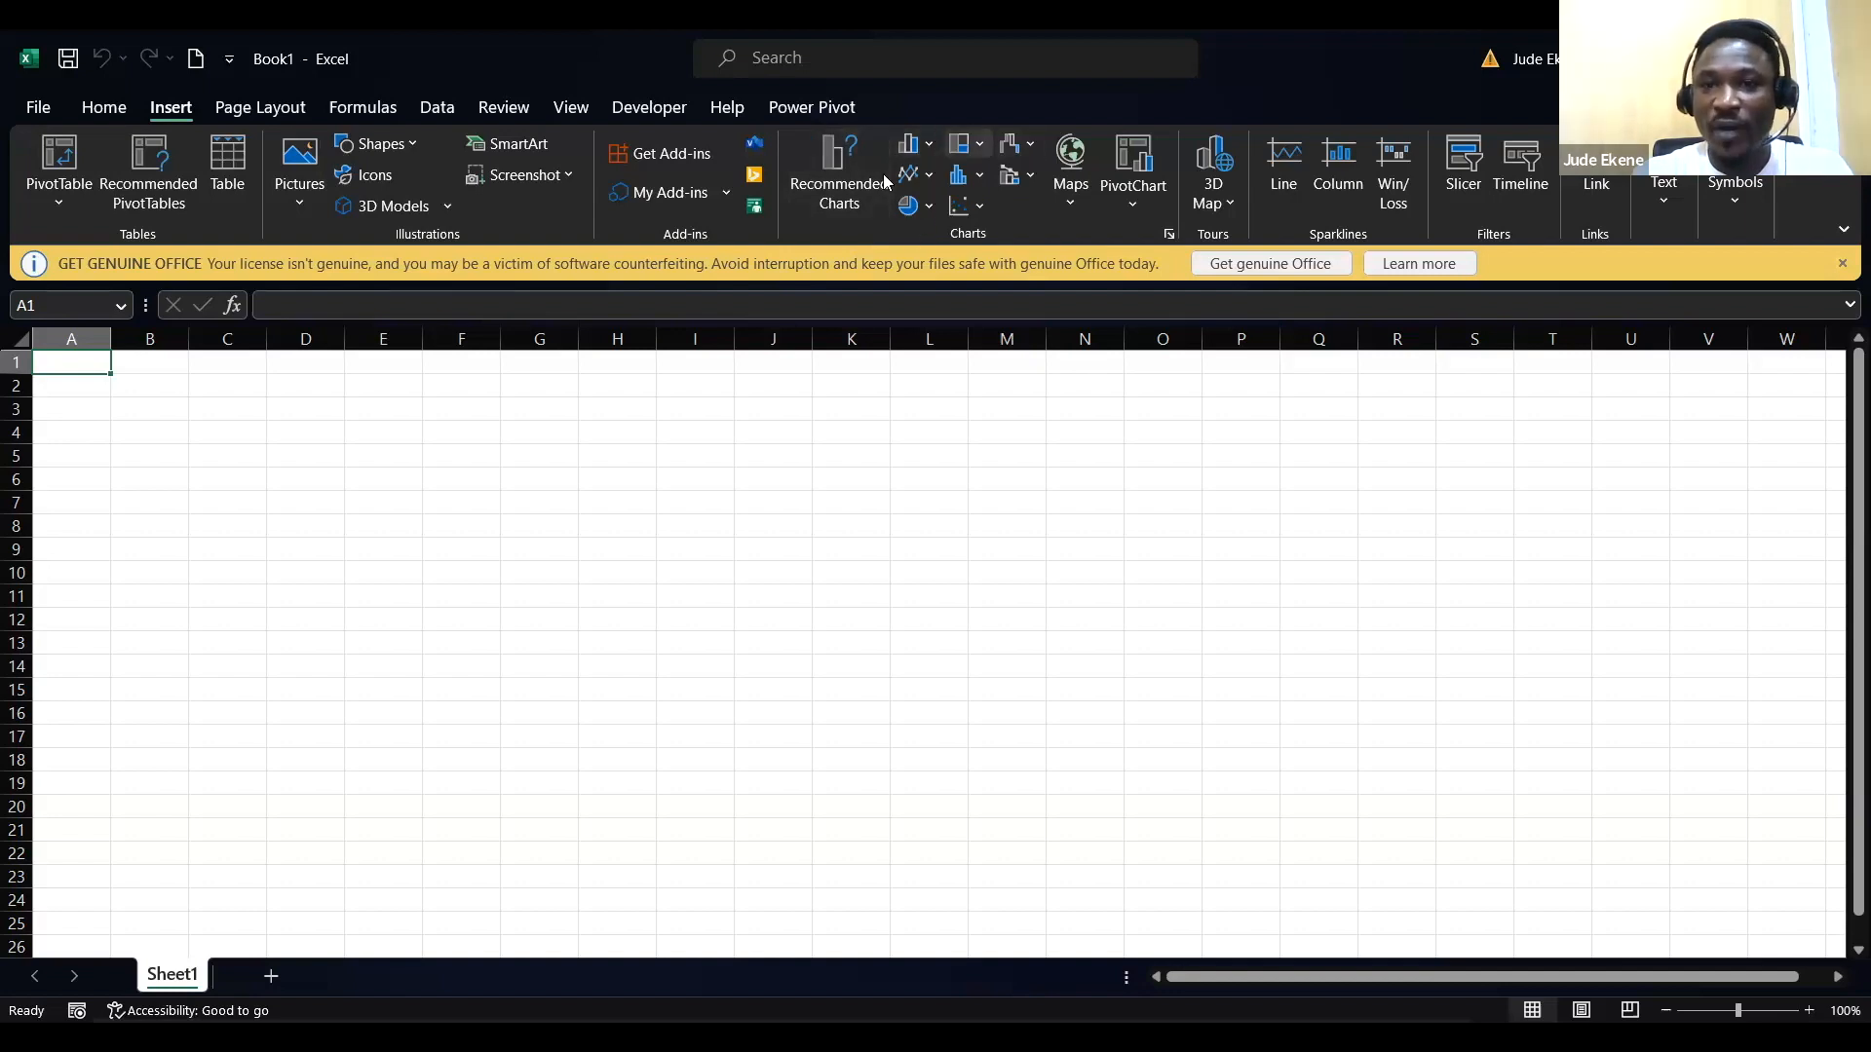
left_click(930, 148)
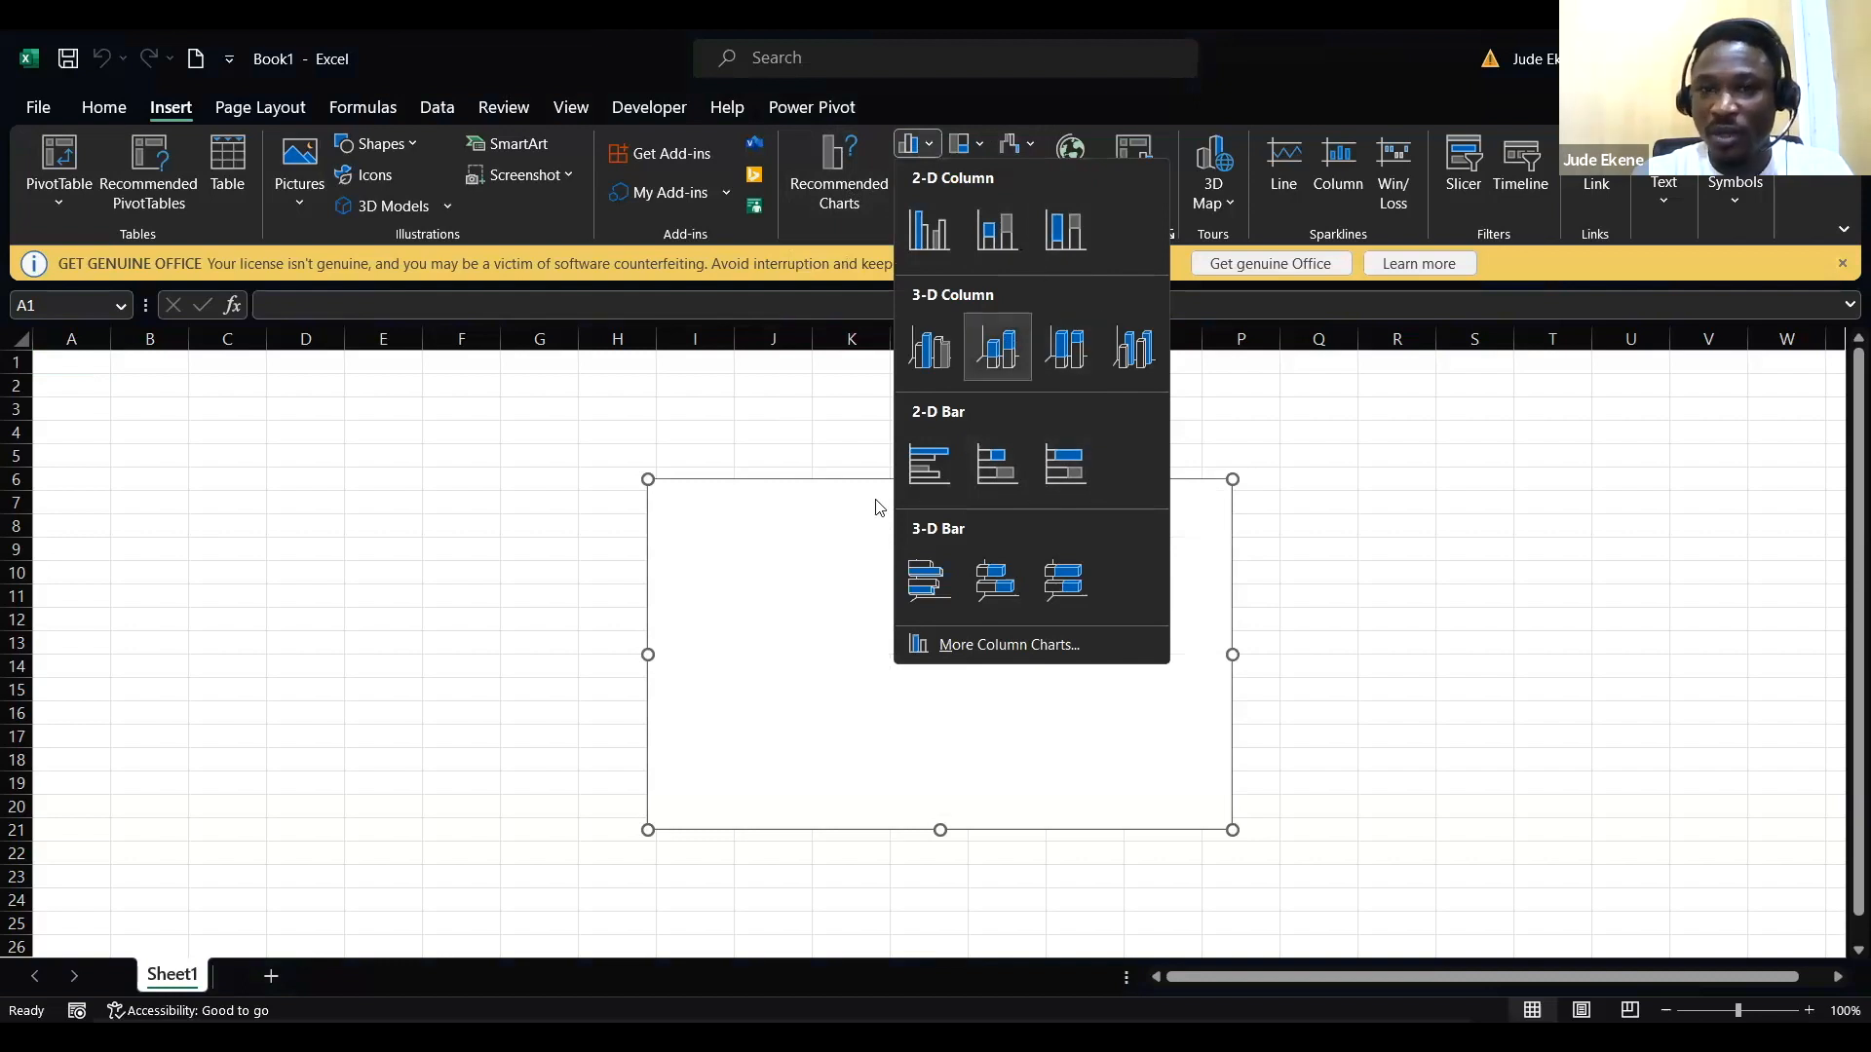
left_click(560, 449)
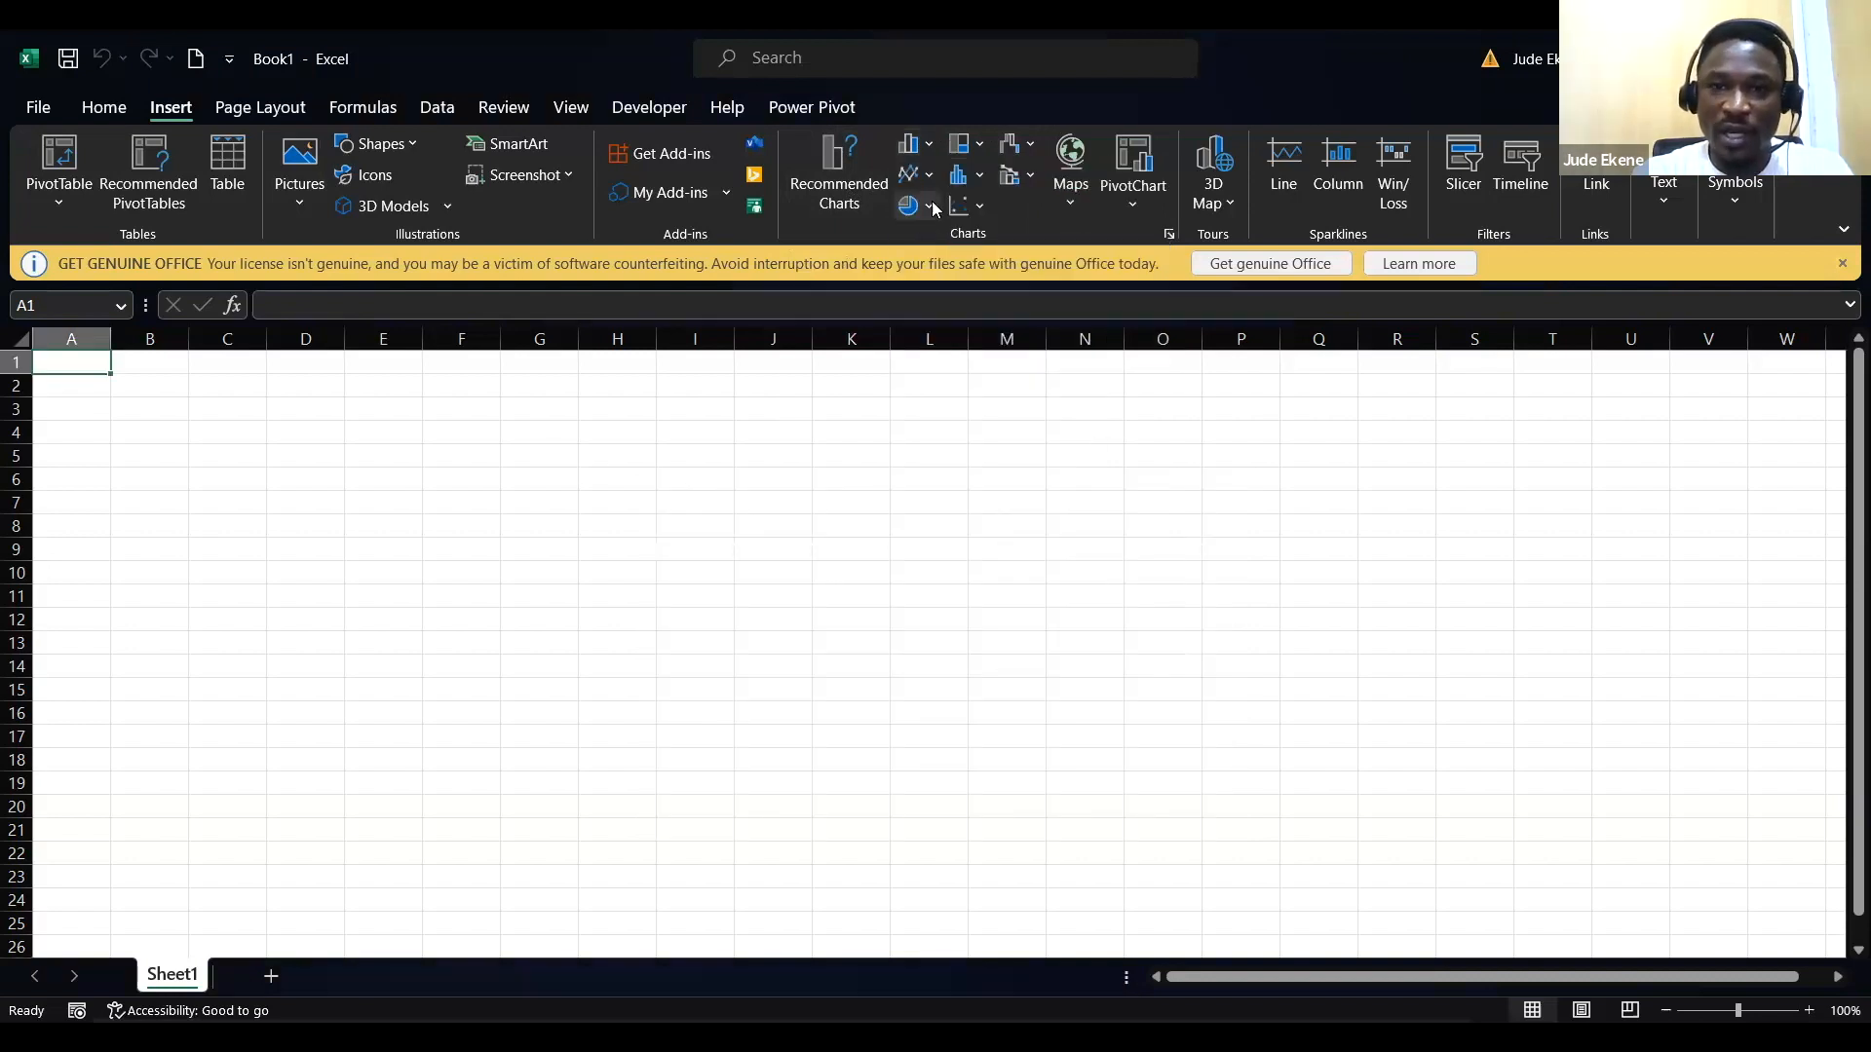
left_click(933, 179)
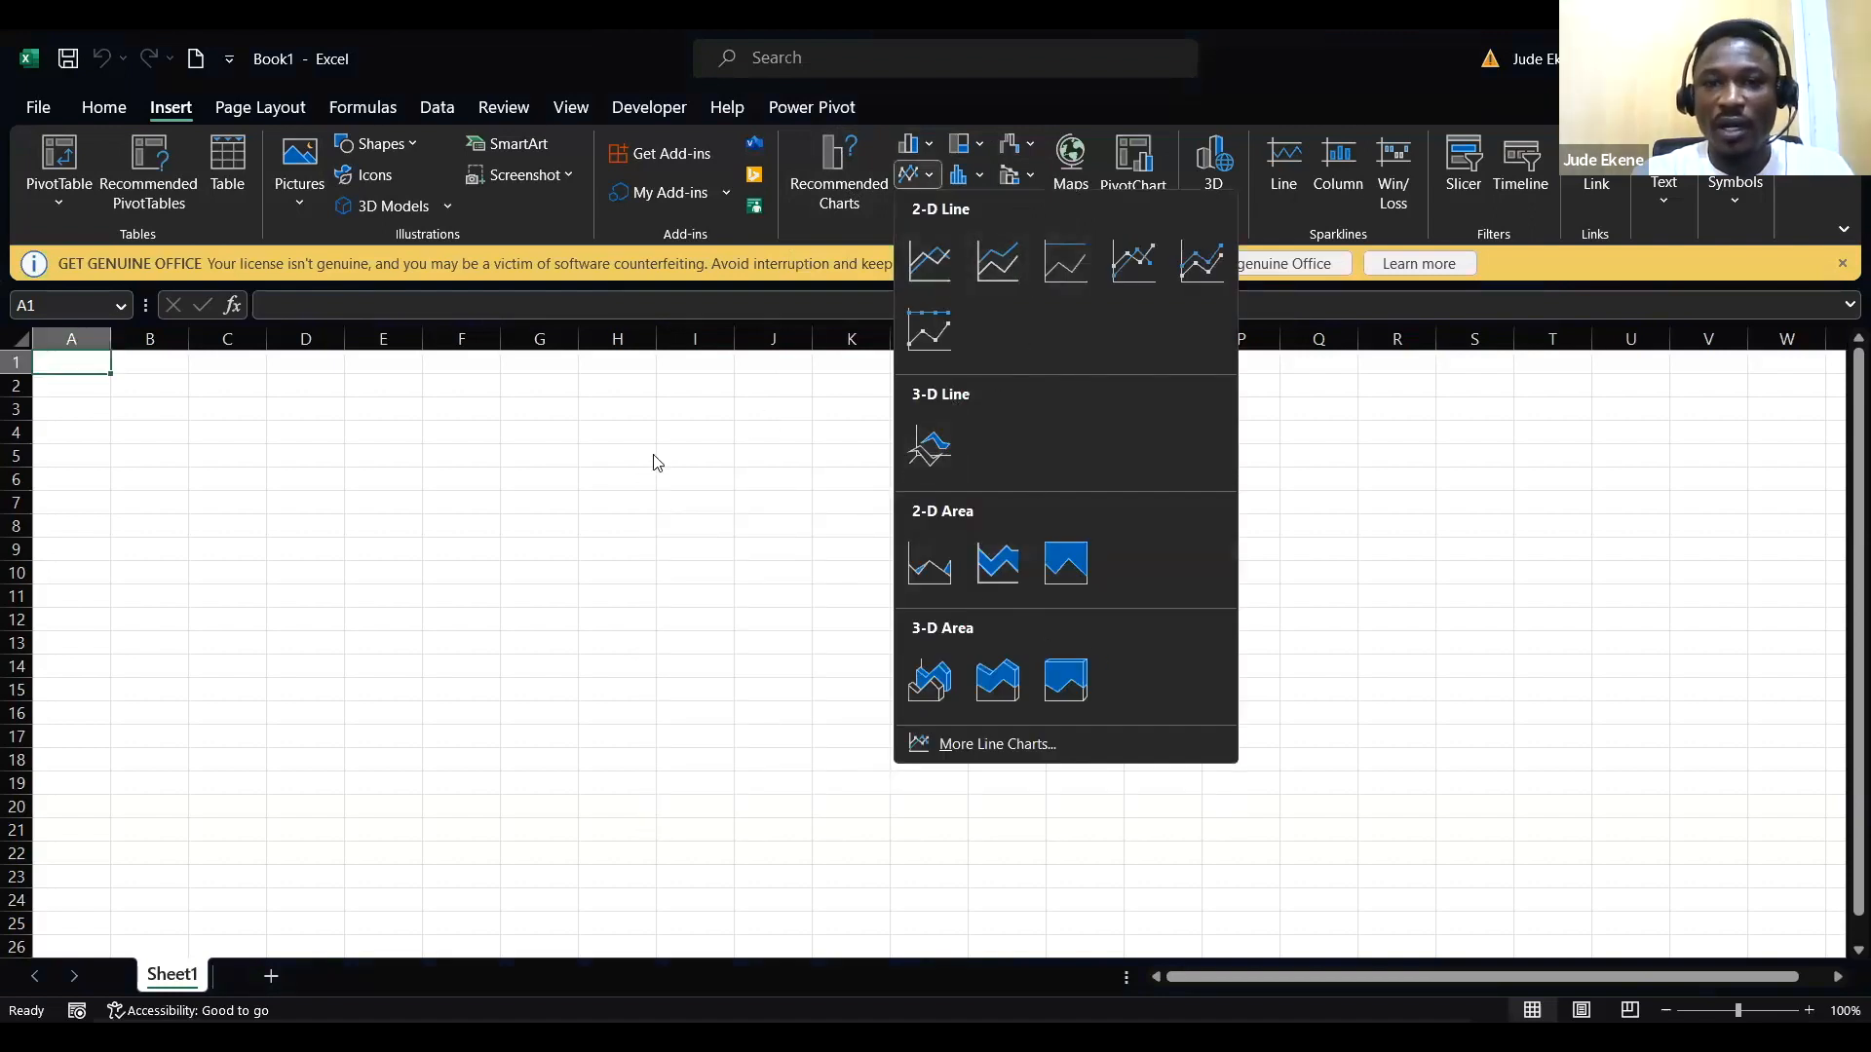
left_click(891, 298)
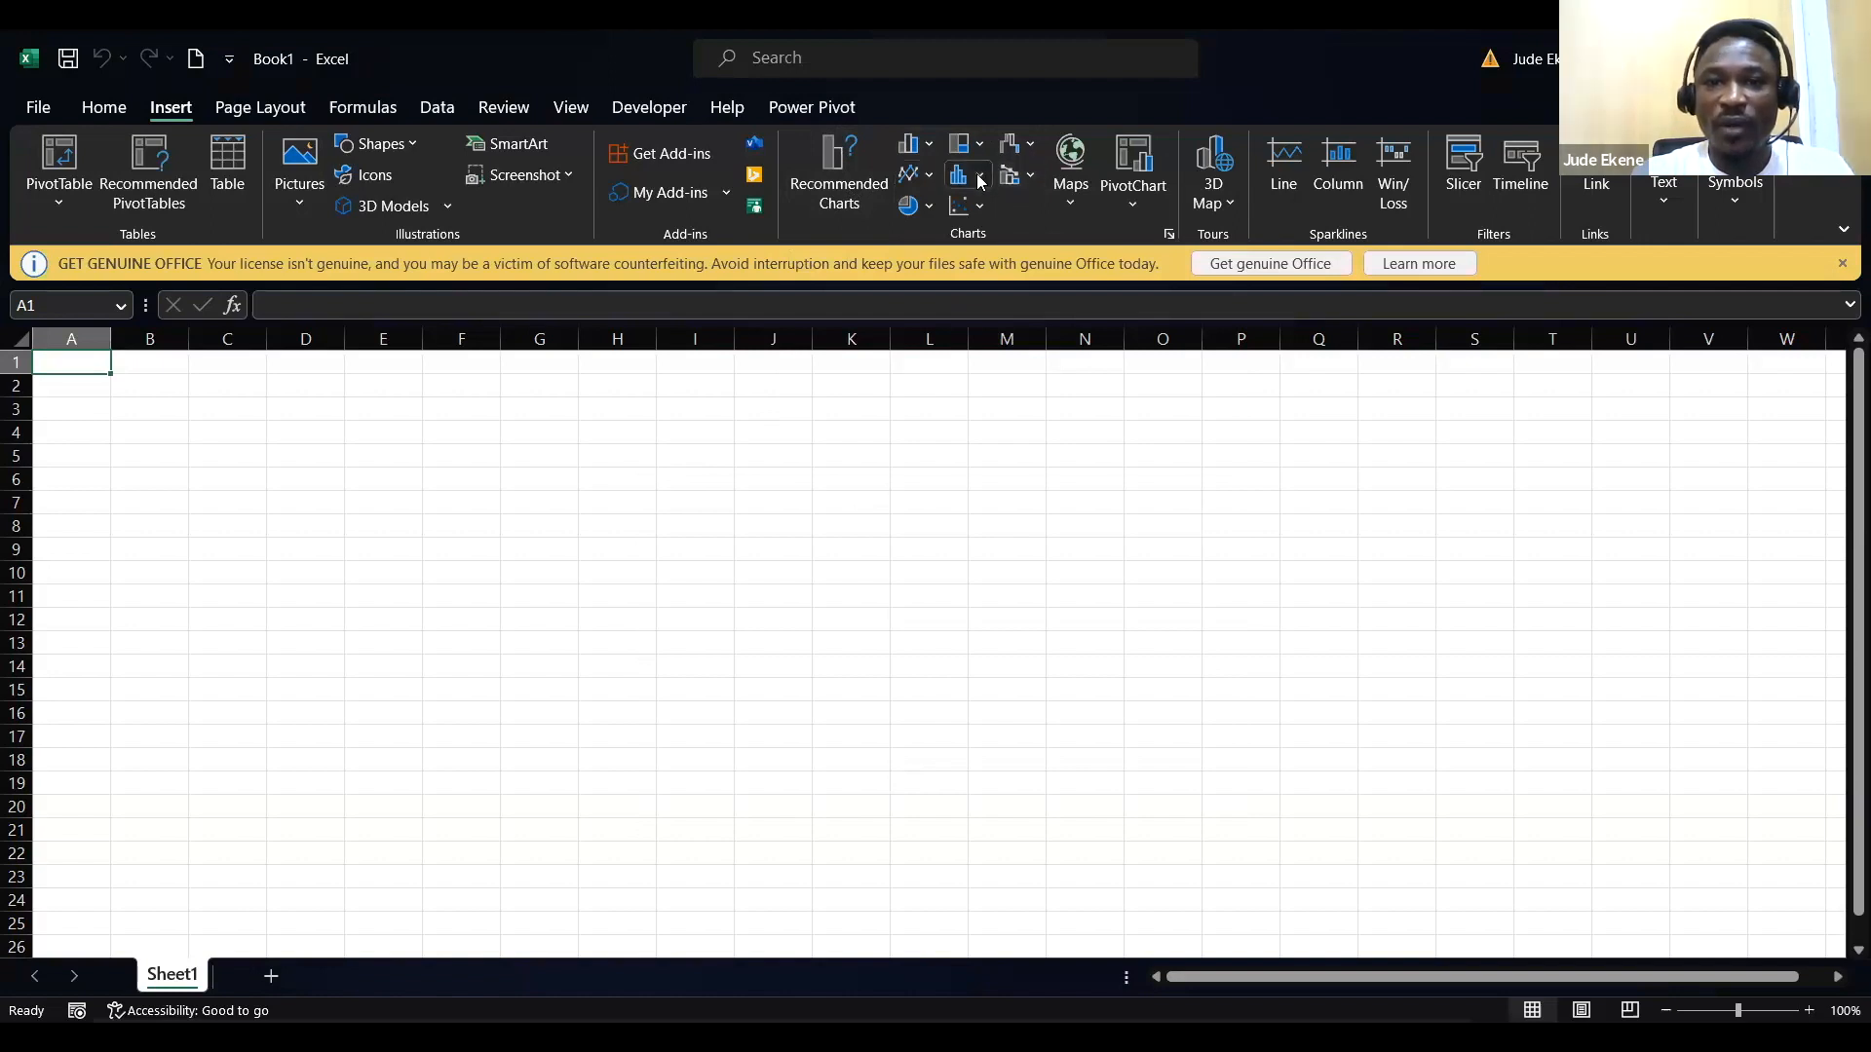
left_click(979, 179)
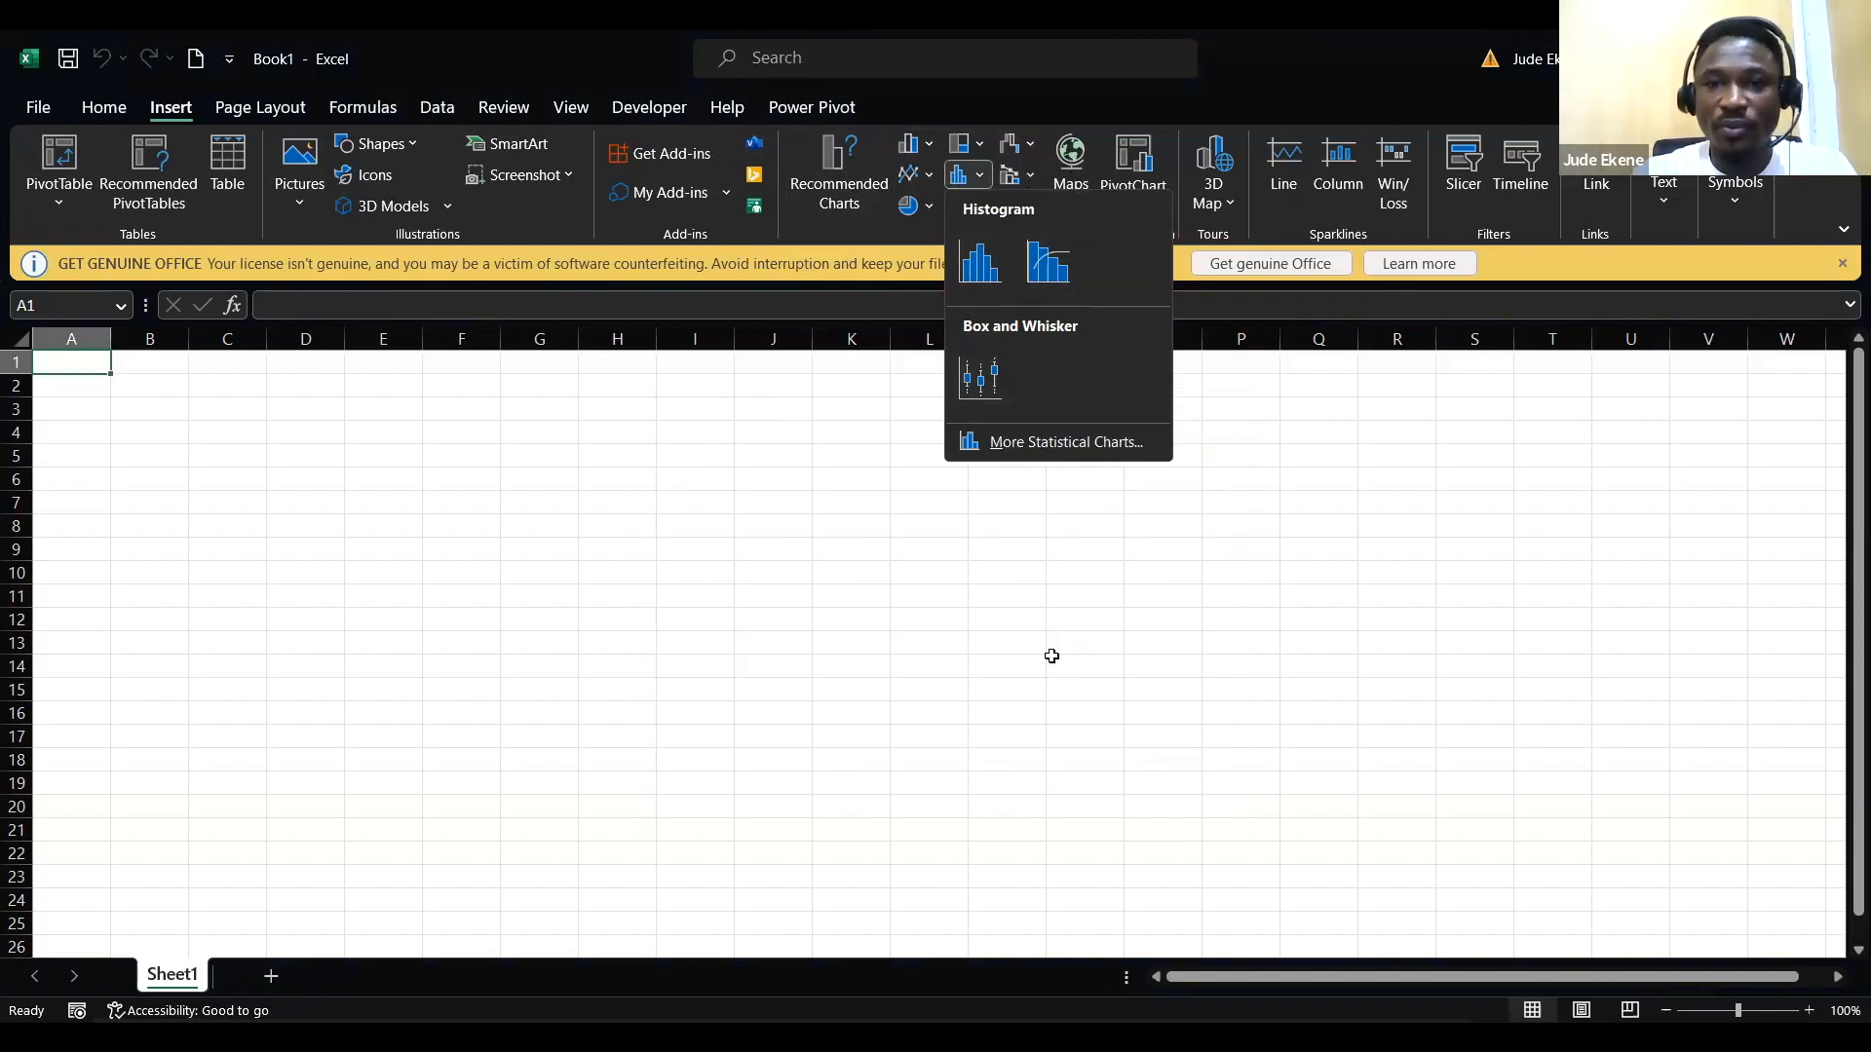
left_click(1072, 180)
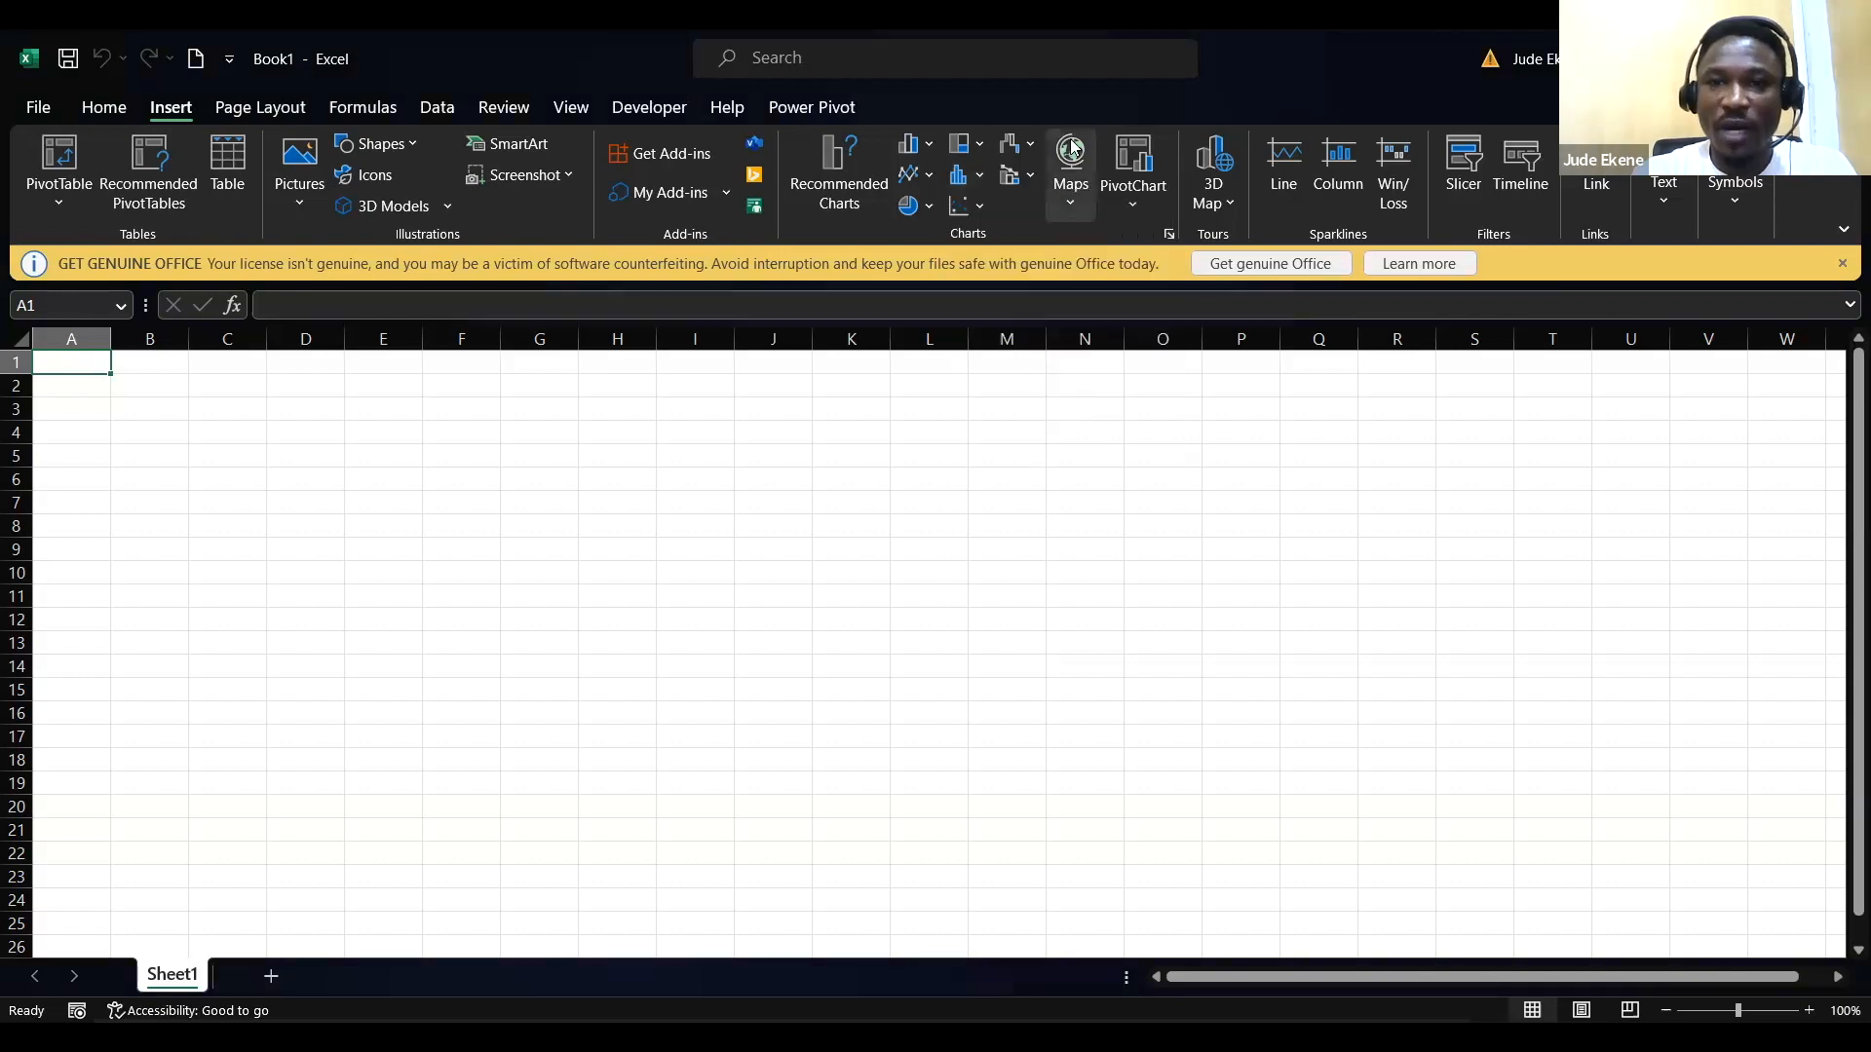
left_click(1072, 203)
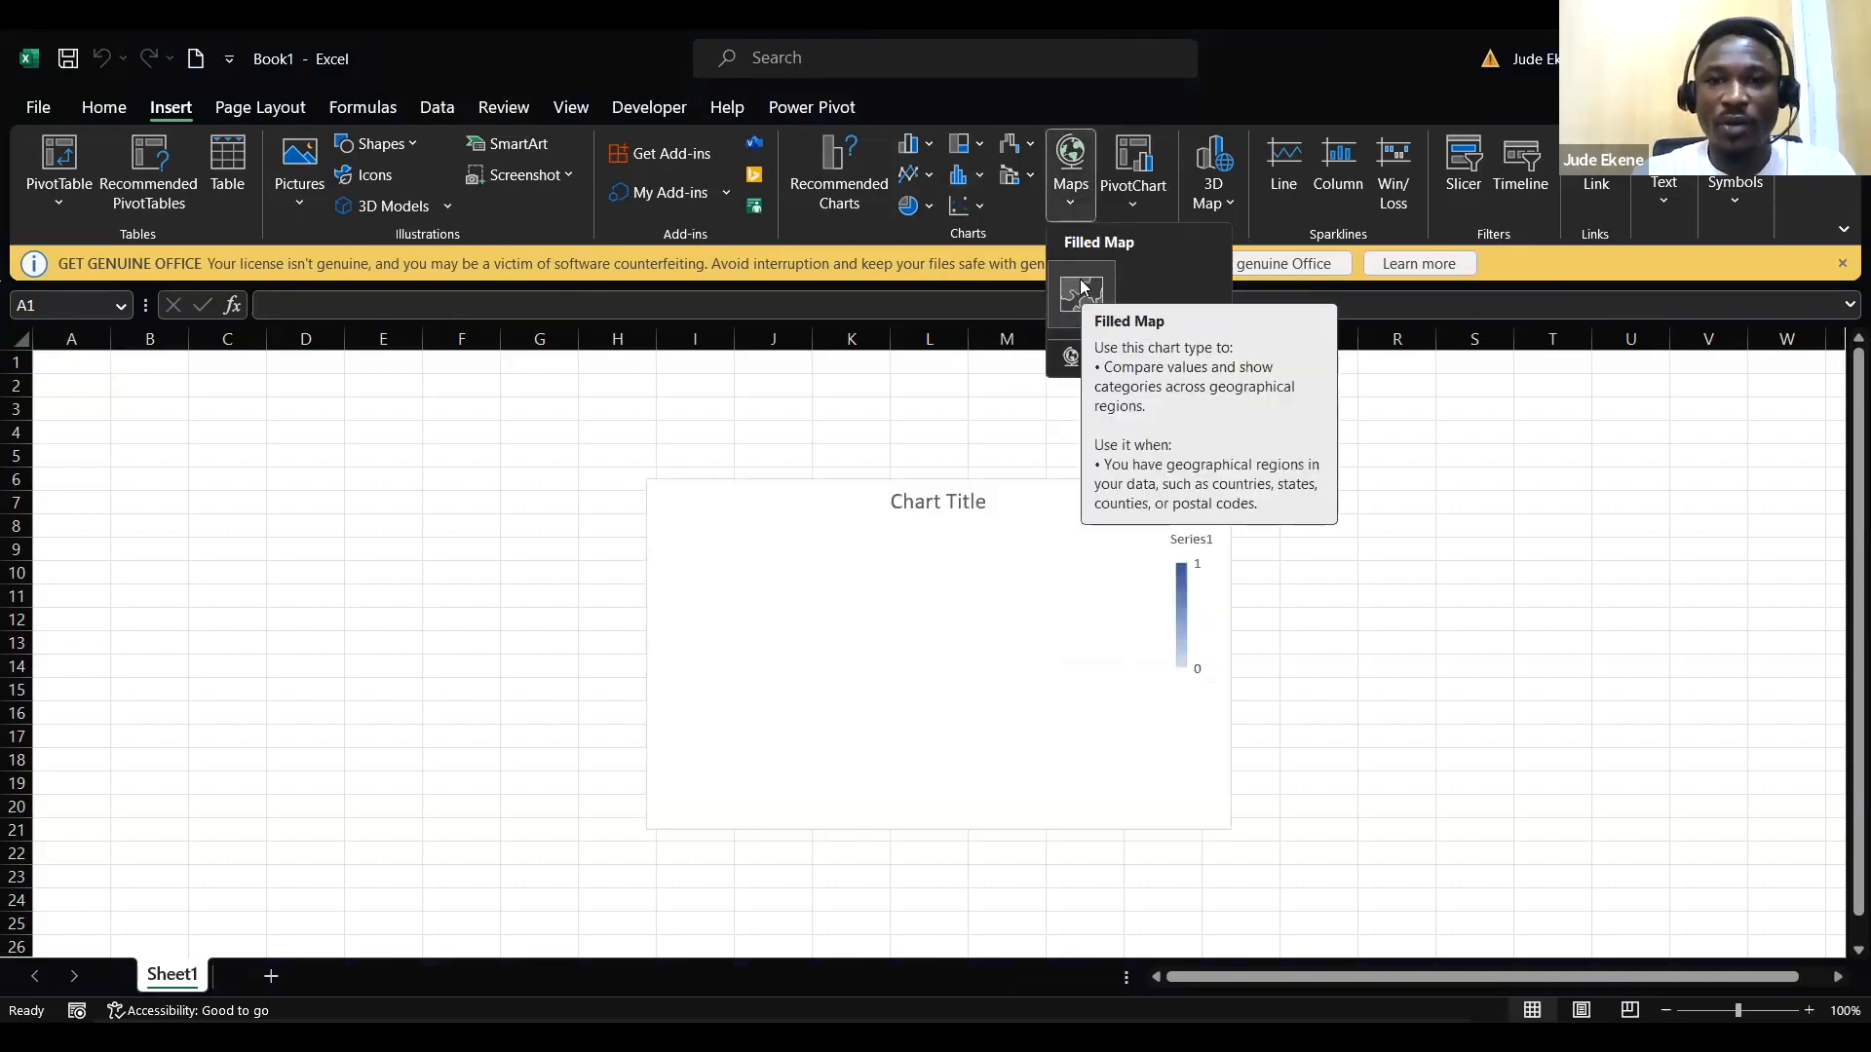
left_click(1023, 176)
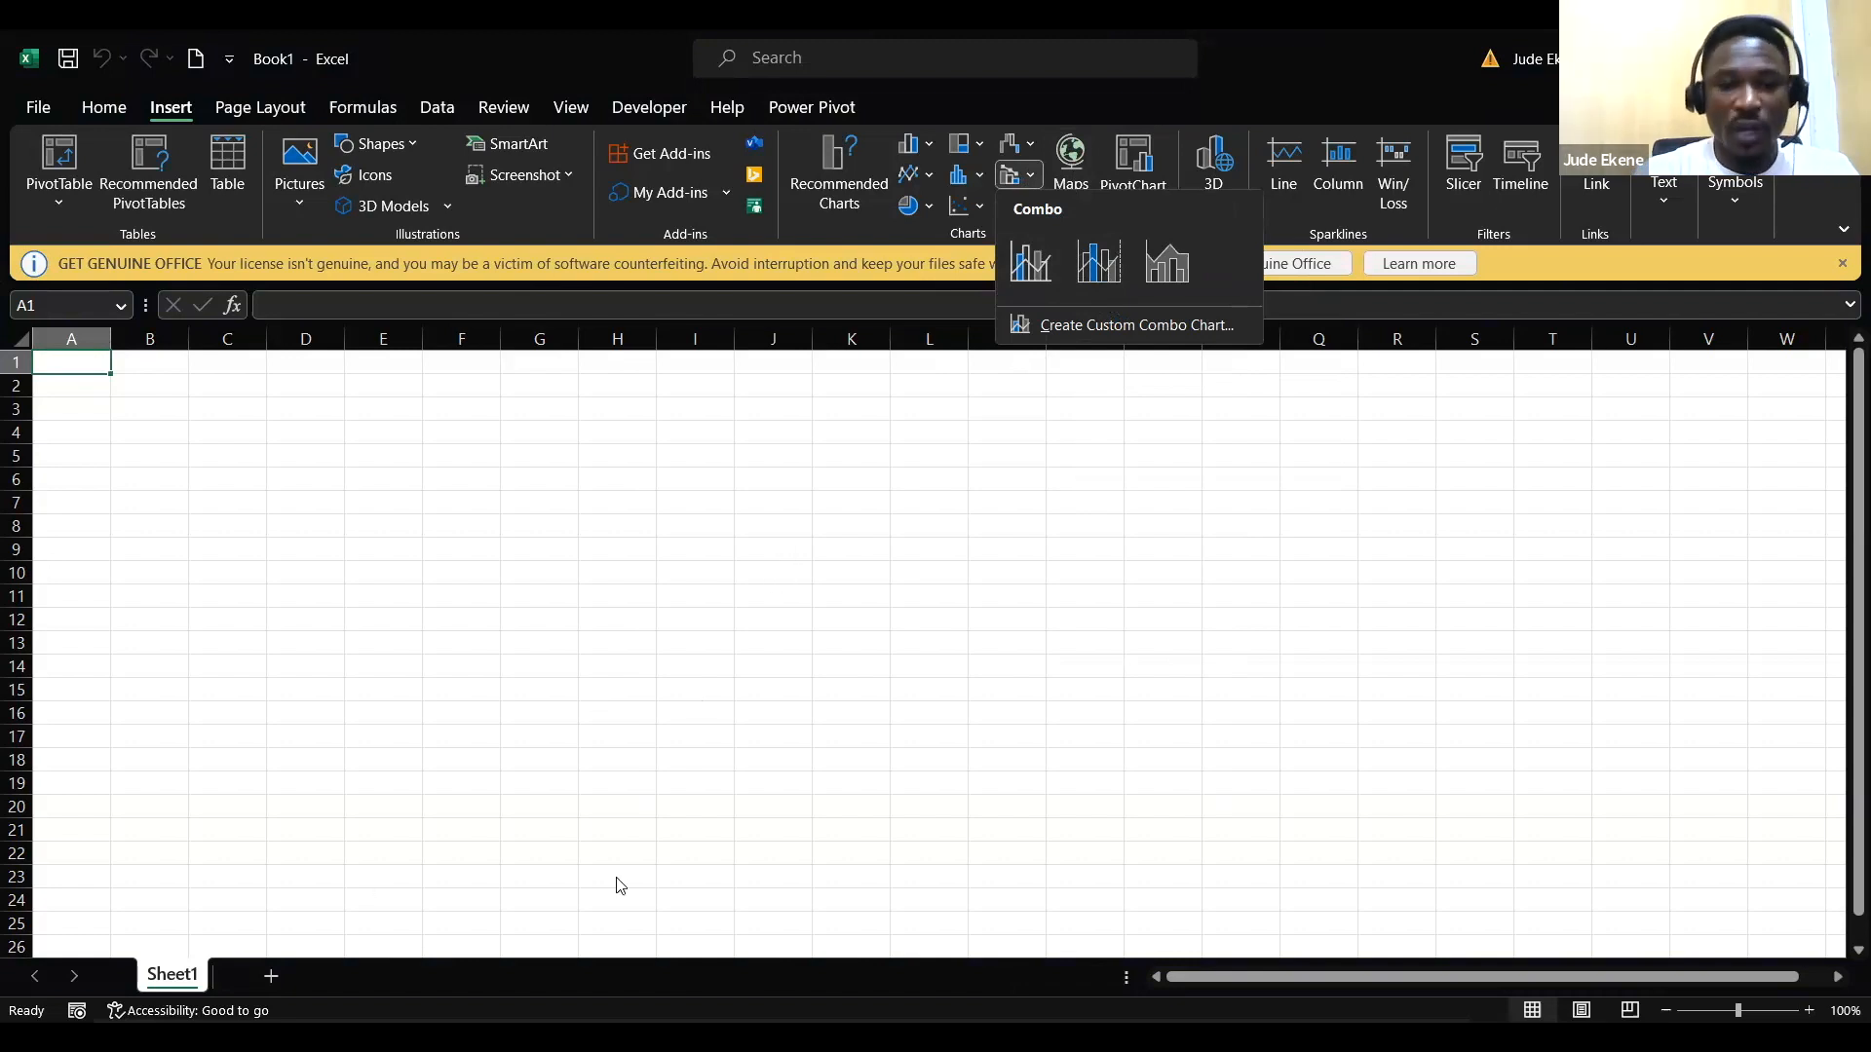
Step: Import data from the Excel workbook Import_Data_from_Another_Excel in the Downloads folder
left_click(438, 110)
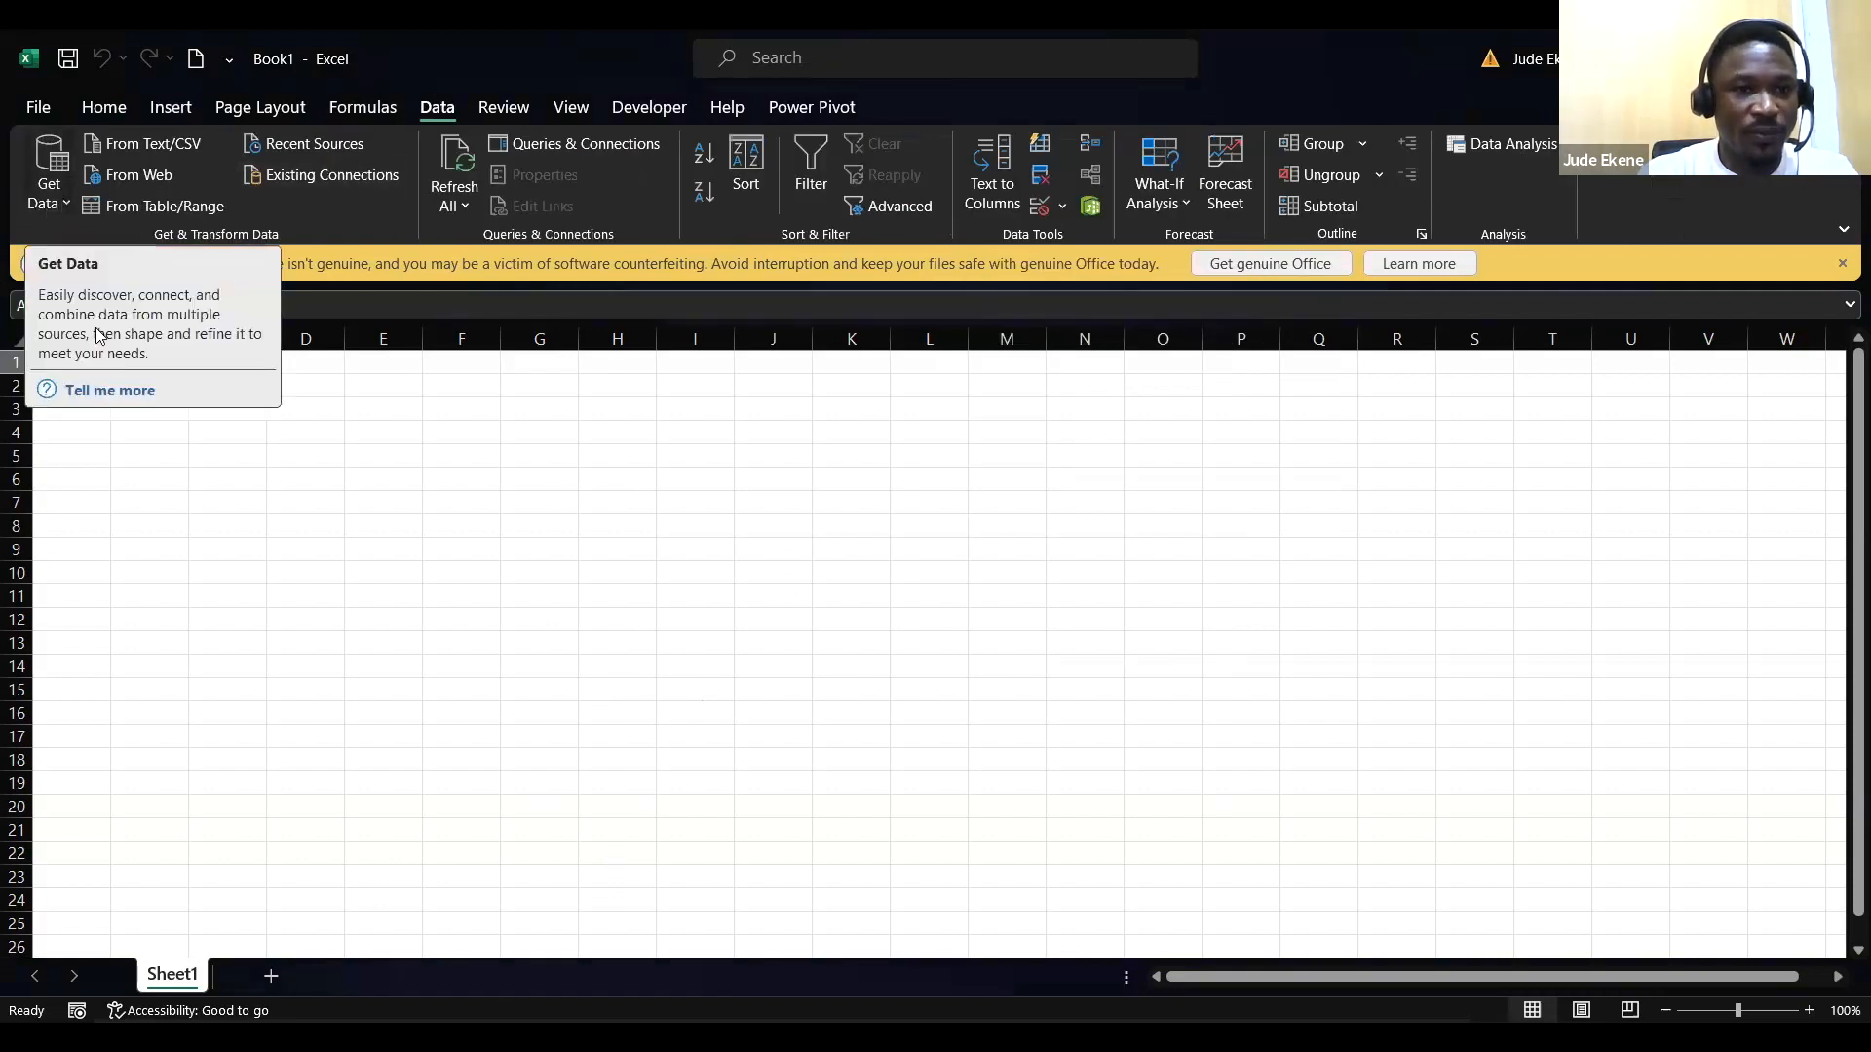
left_click(59, 195)
mouse_move(227, 246)
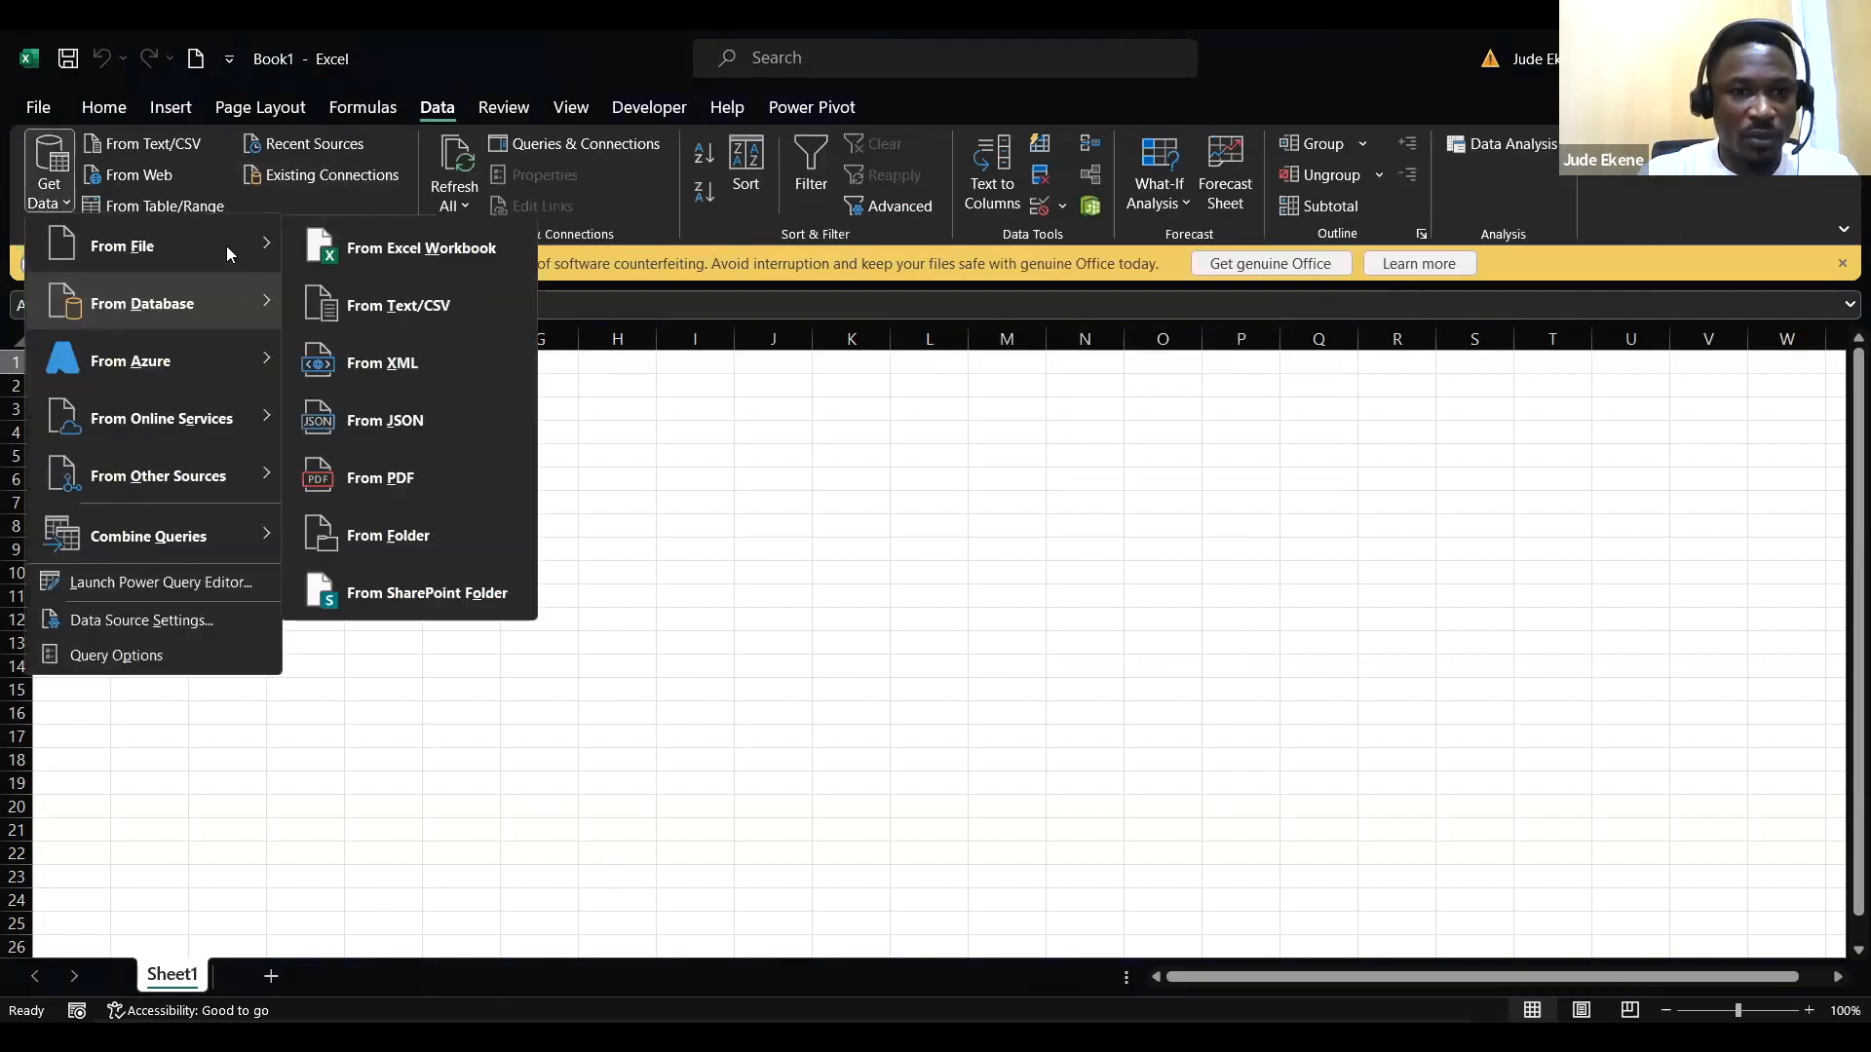
left_click(434, 251)
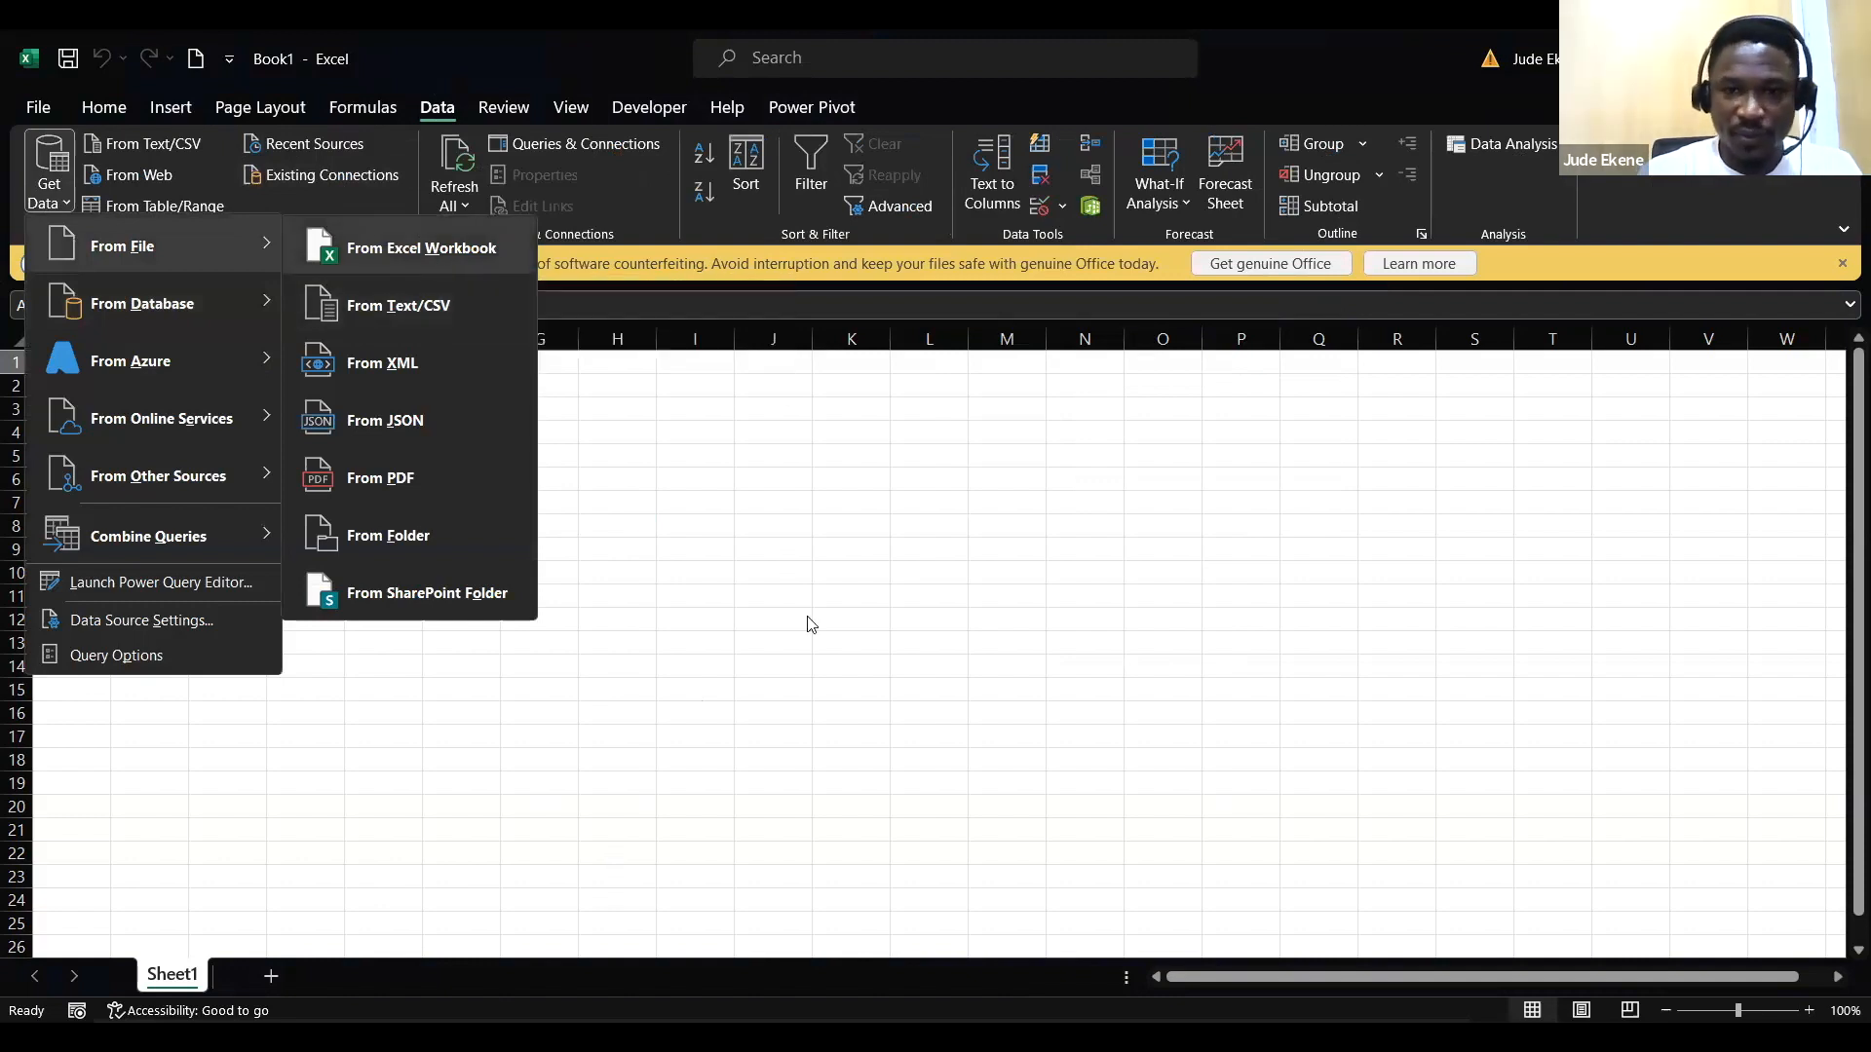
left_click(135, 326)
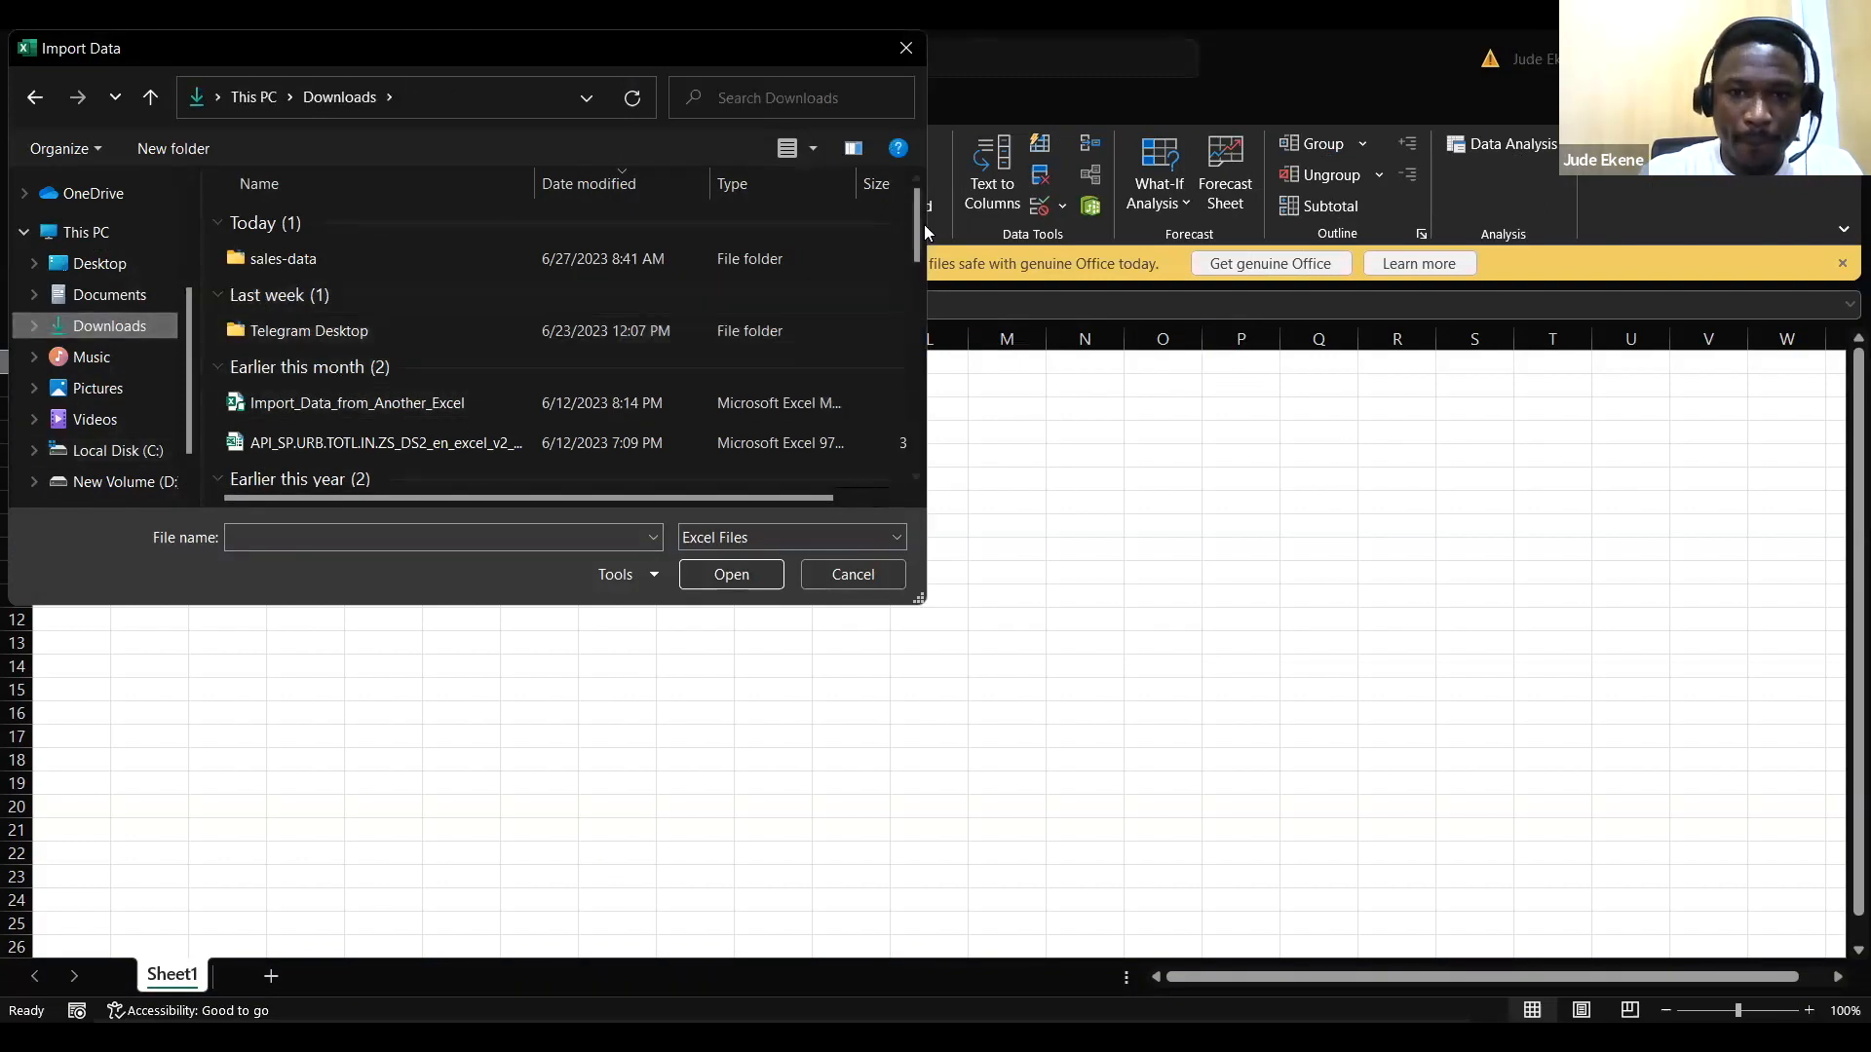
mouse_move(912, 228)
left_mouse_down()
mouse_move(914, 263)
mouse_move(914, 246)
left_mouse_up()
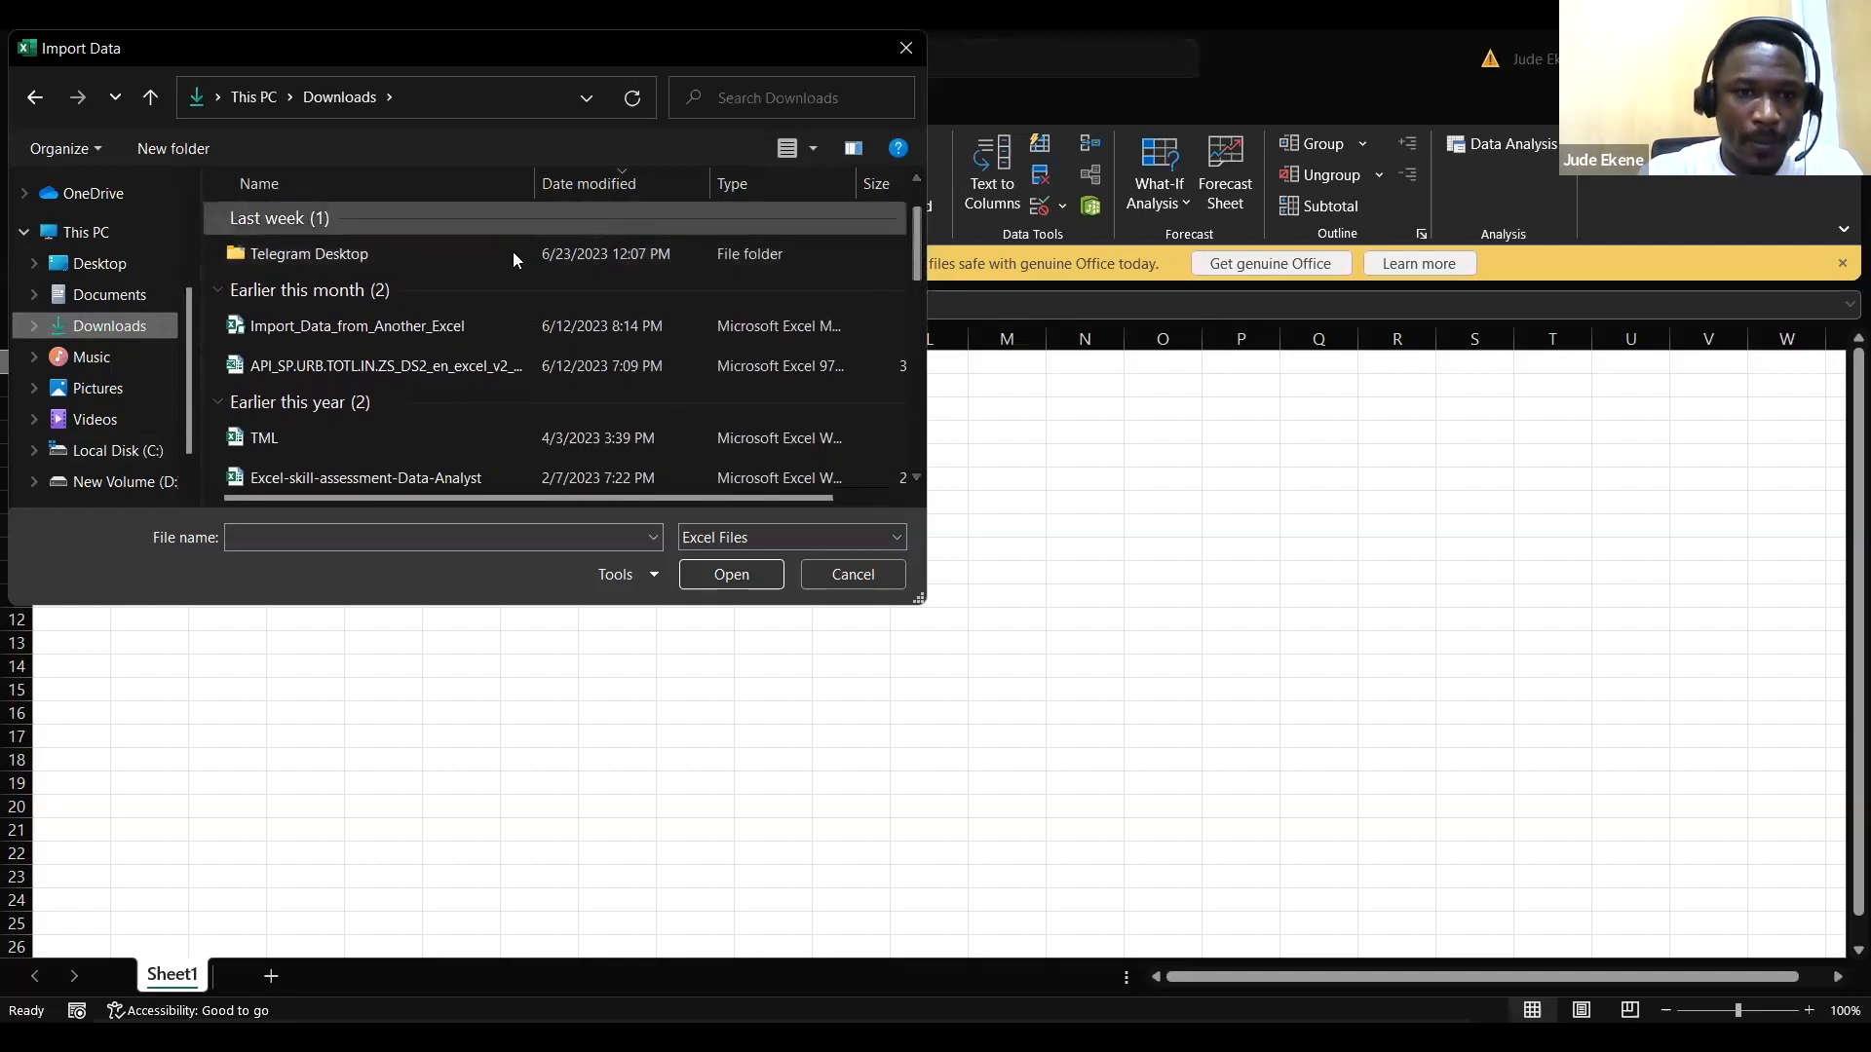
left_click(452, 328)
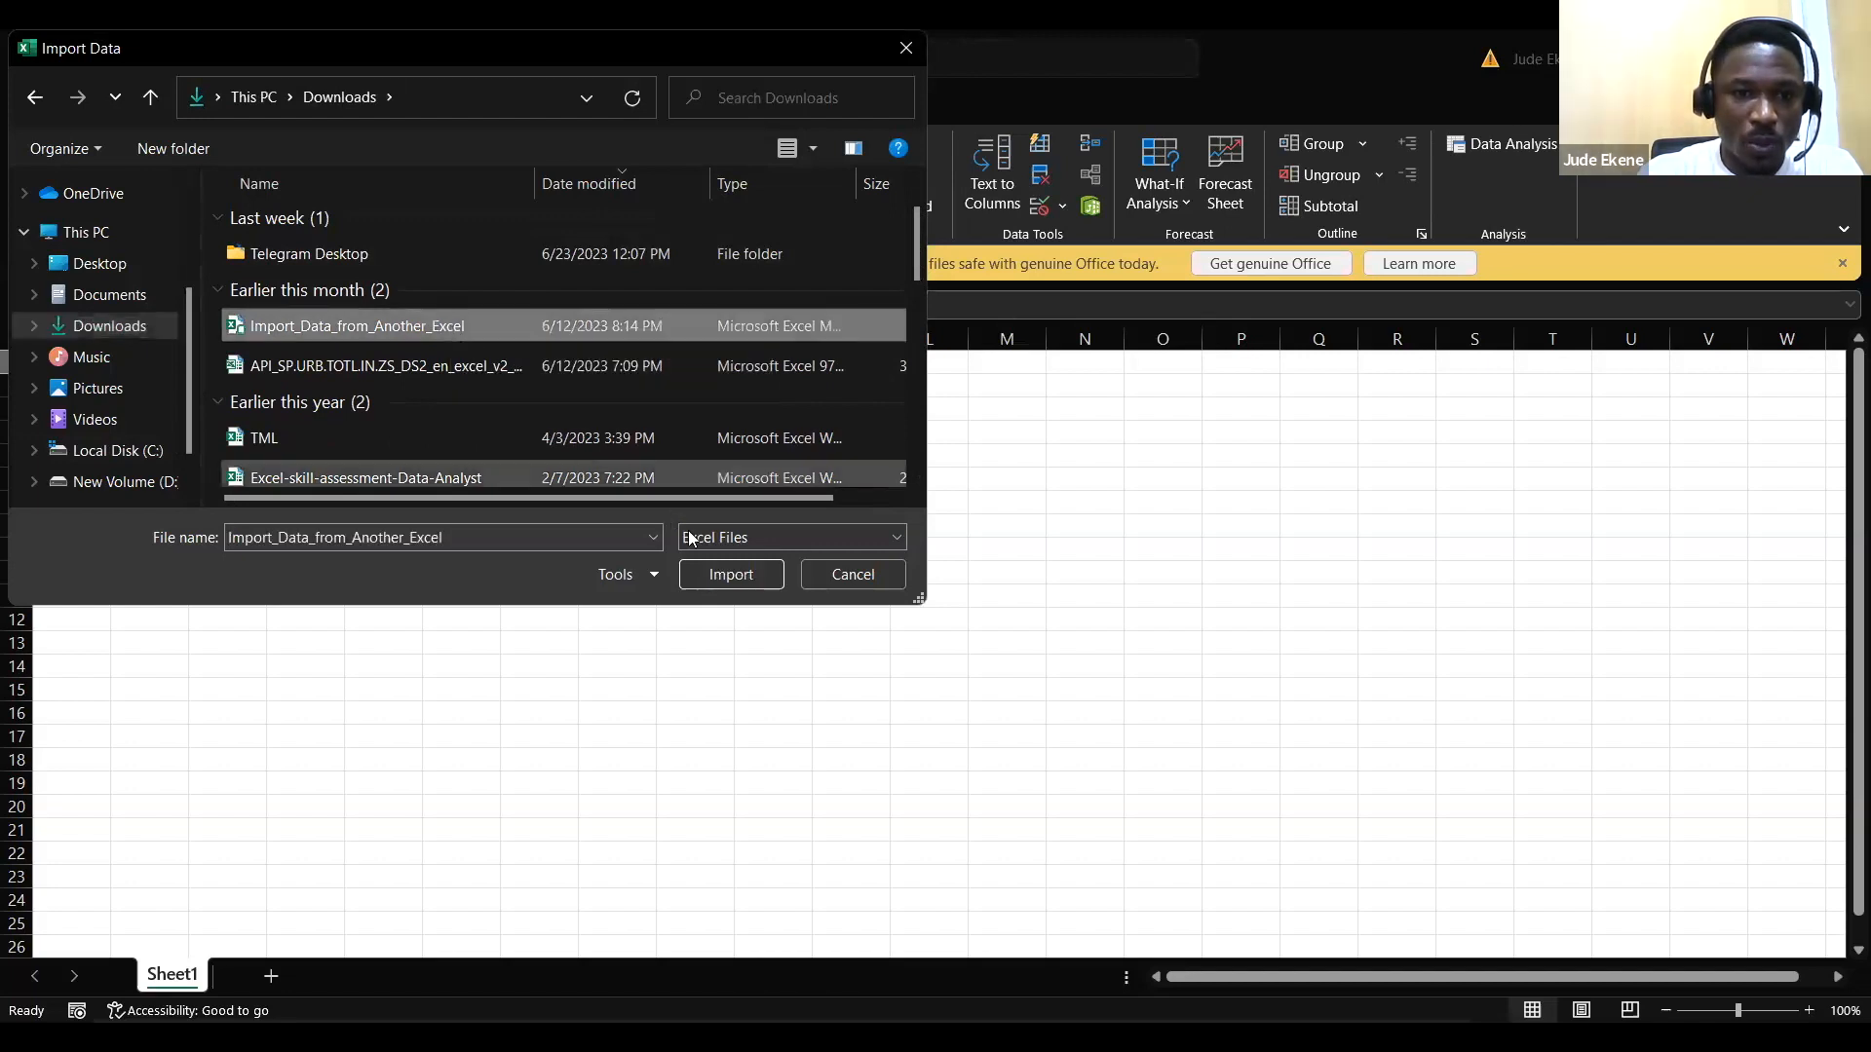
left_click(721, 575)
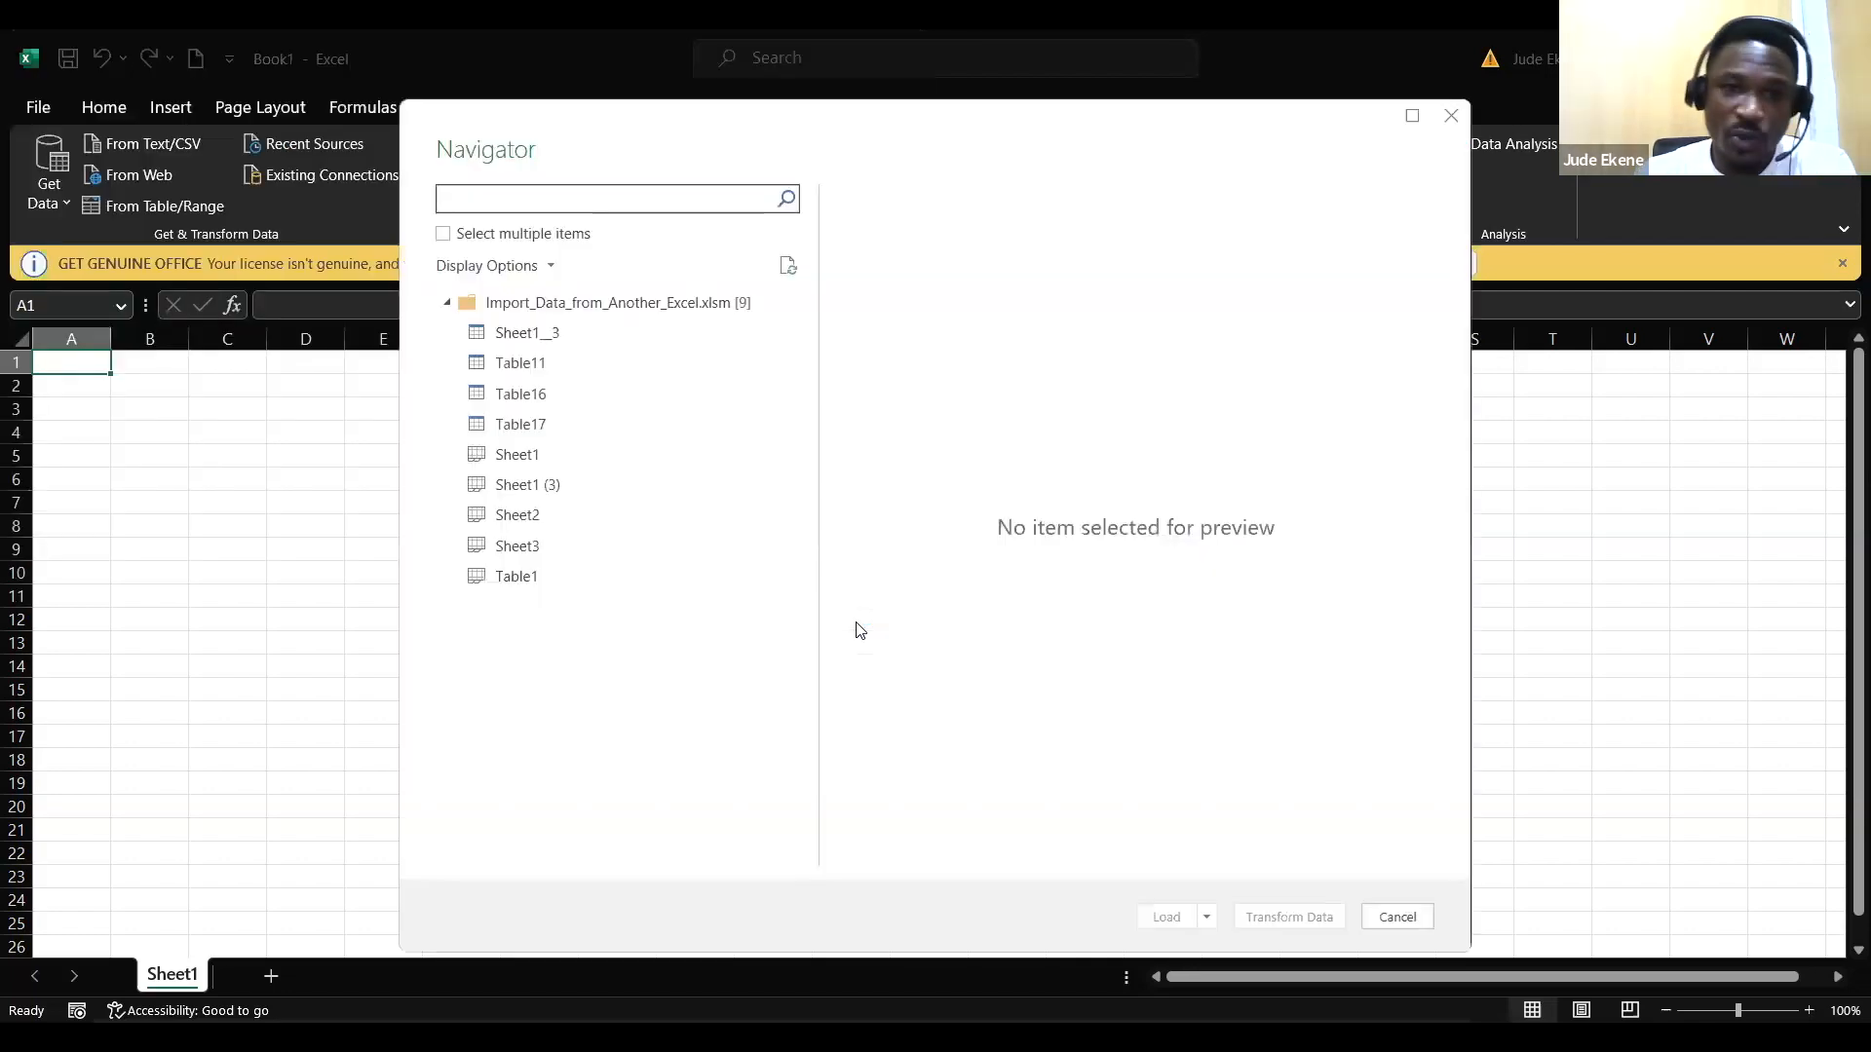
Step: Allow multiple items to be selected, choose Table11 from the workbook and load it
left_click(484, 366)
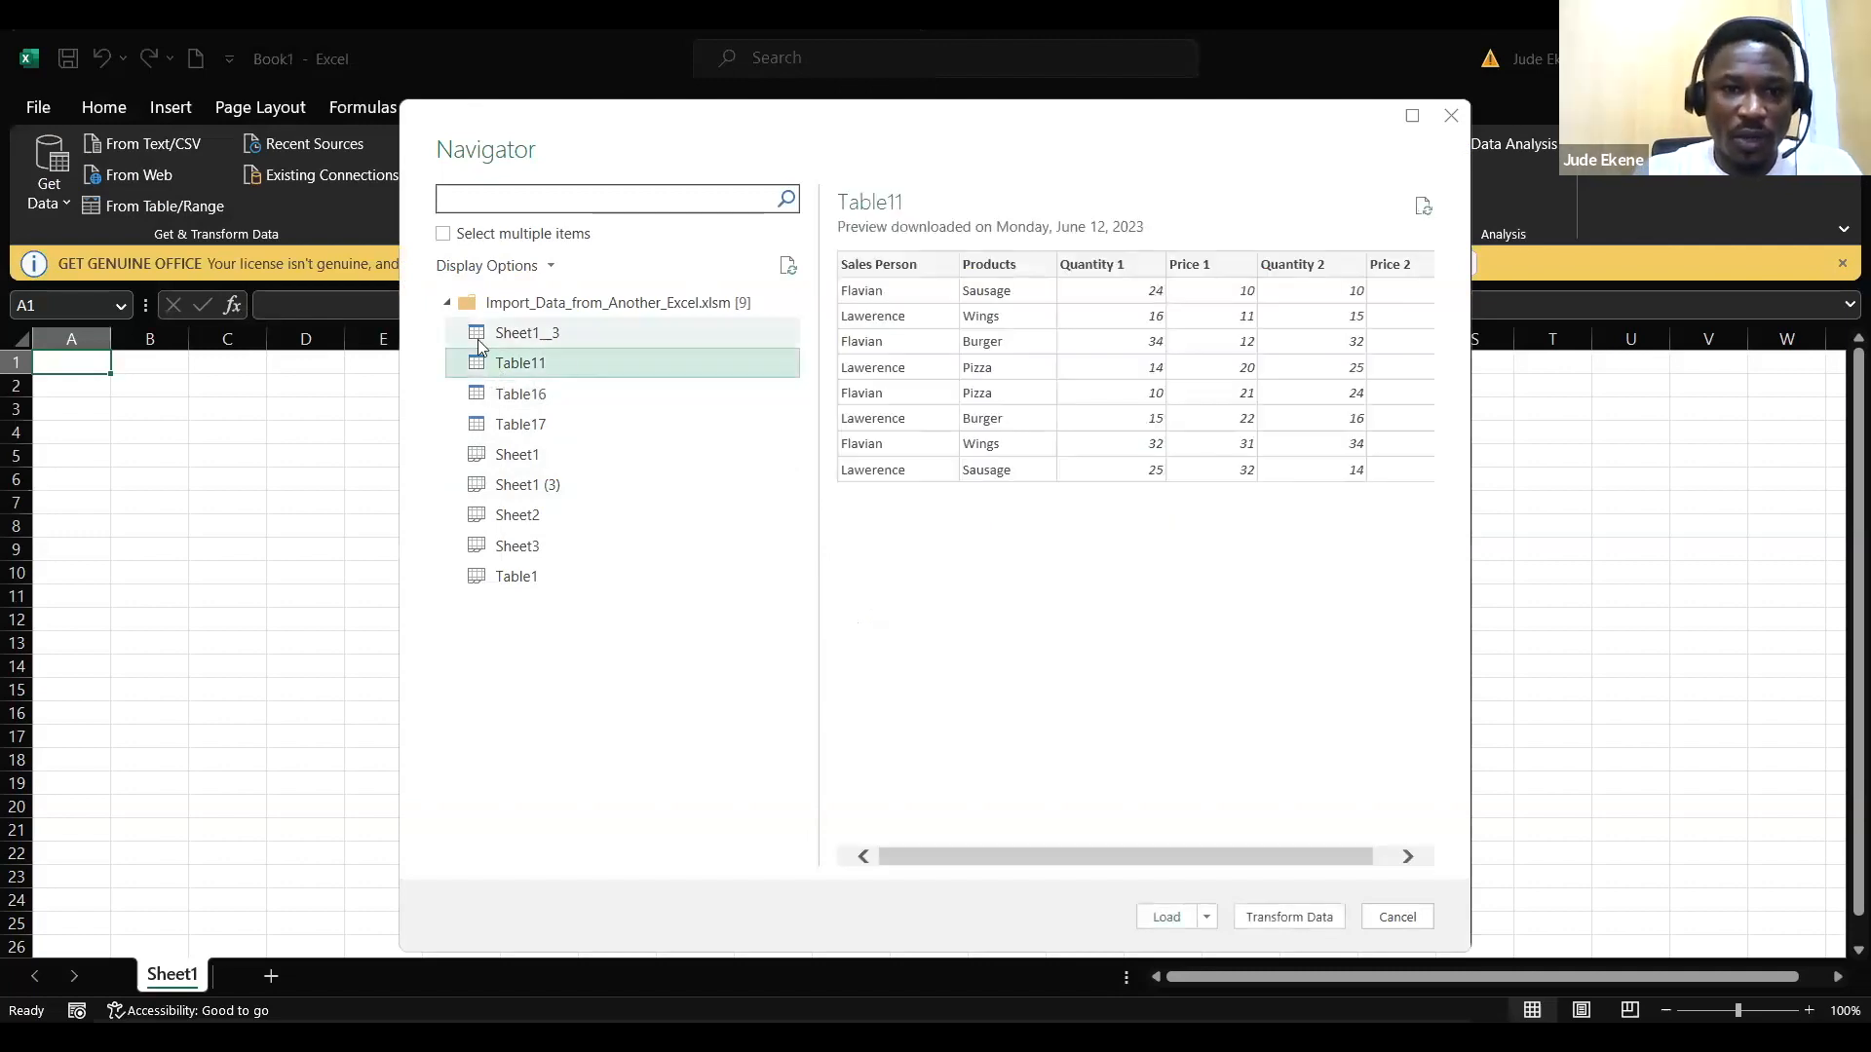
left_click(443, 234)
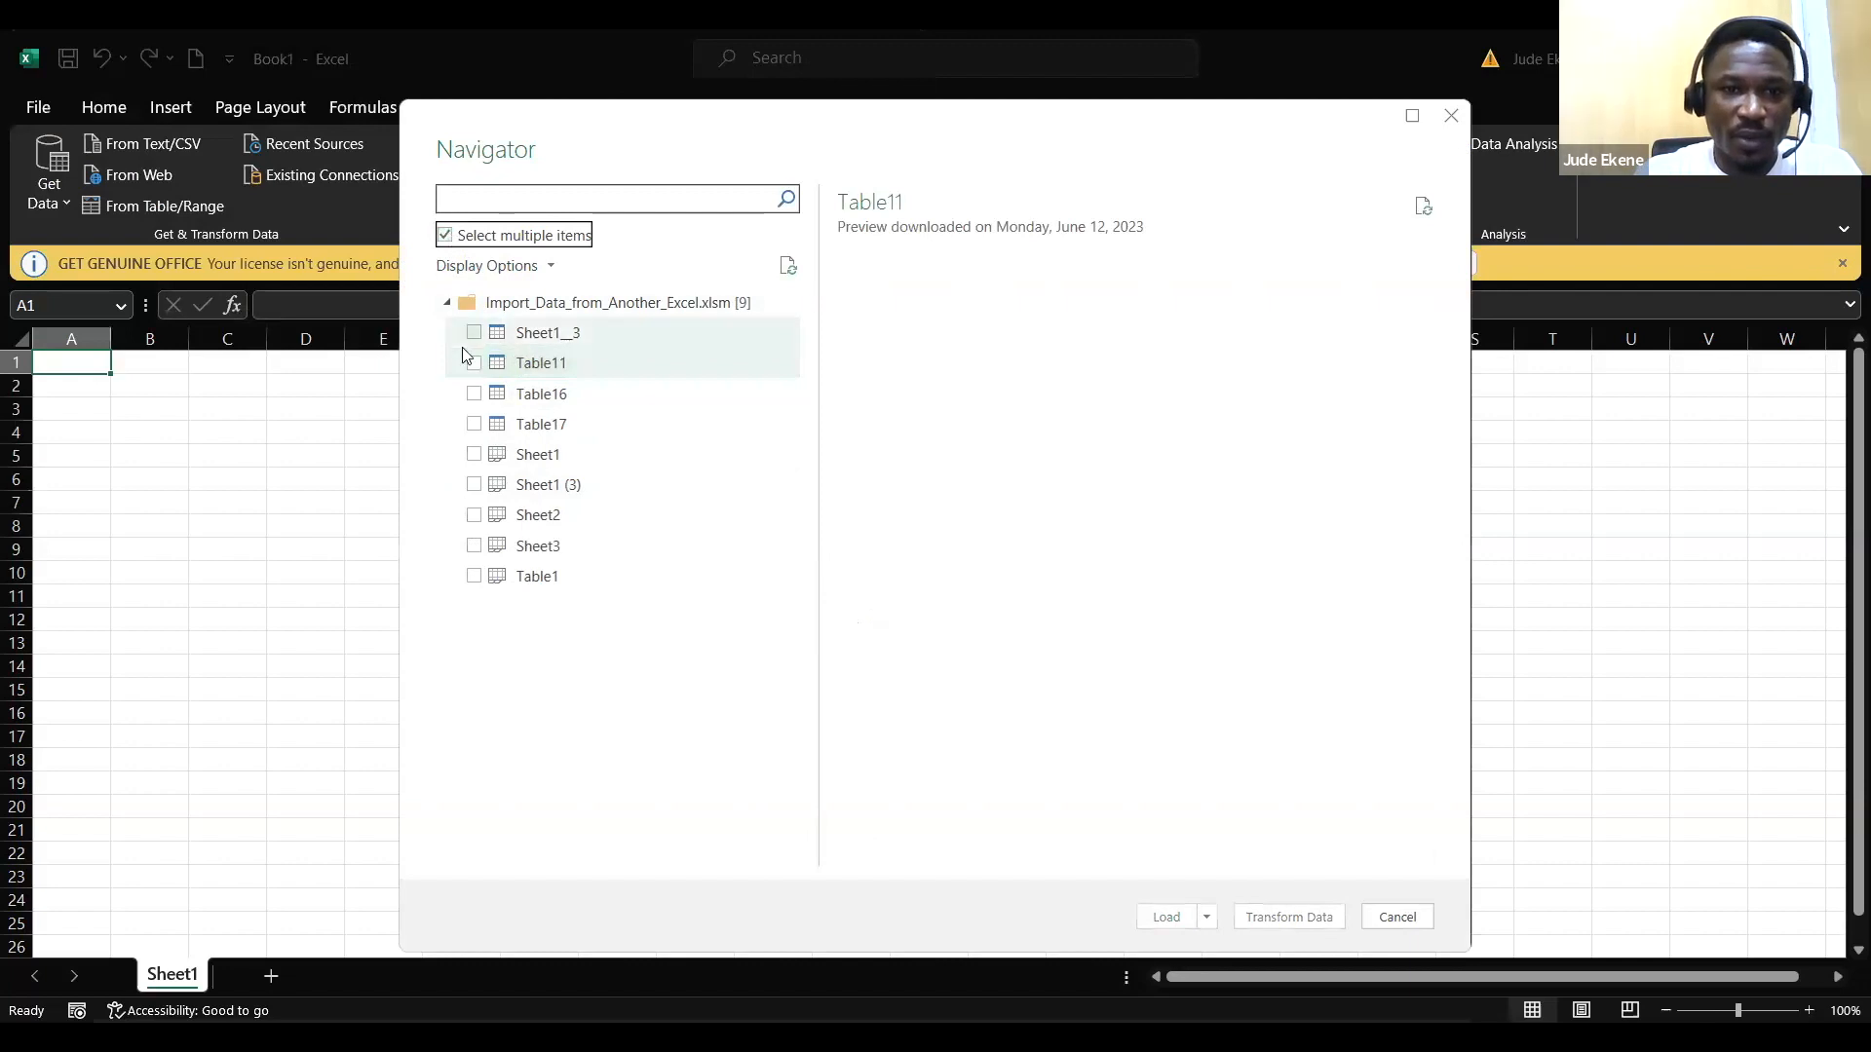
left_click(474, 364)
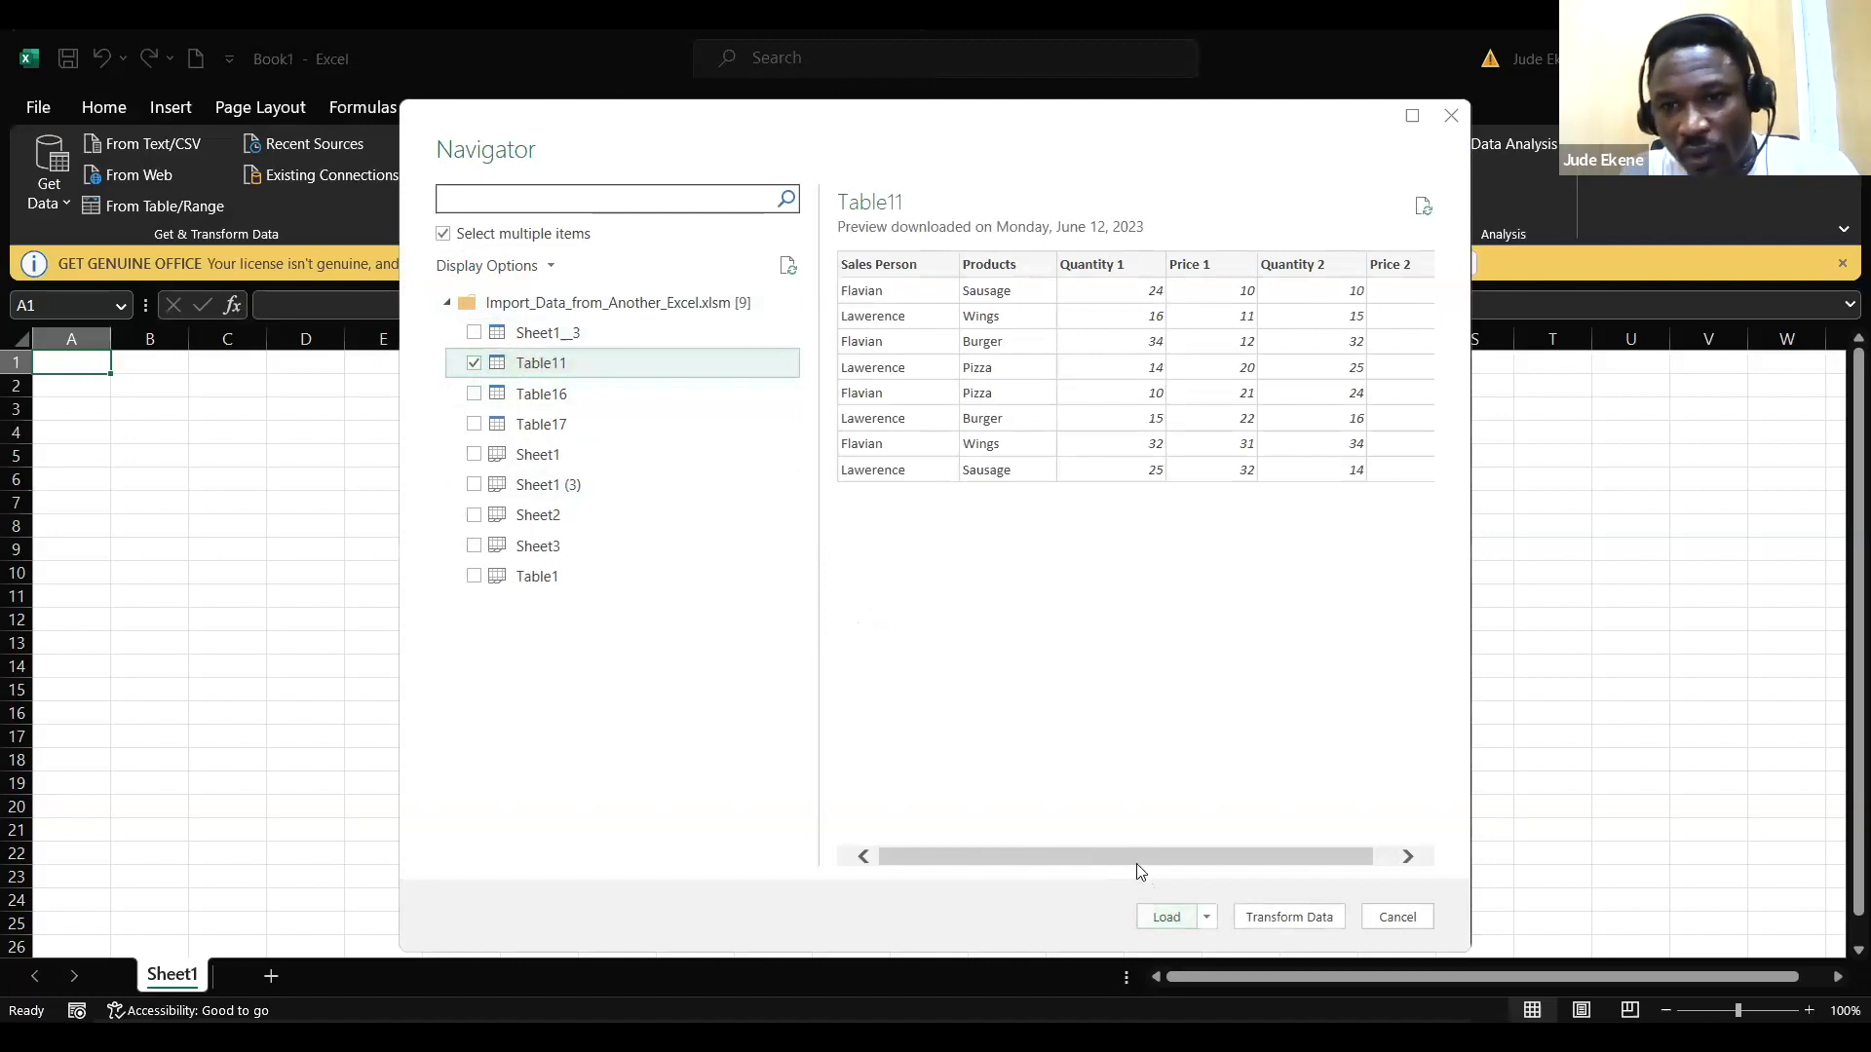
mouse_move(1124, 856)
left_mouse_down()
mouse_move(1278, 865)
mouse_move(1111, 875)
left_mouse_up()
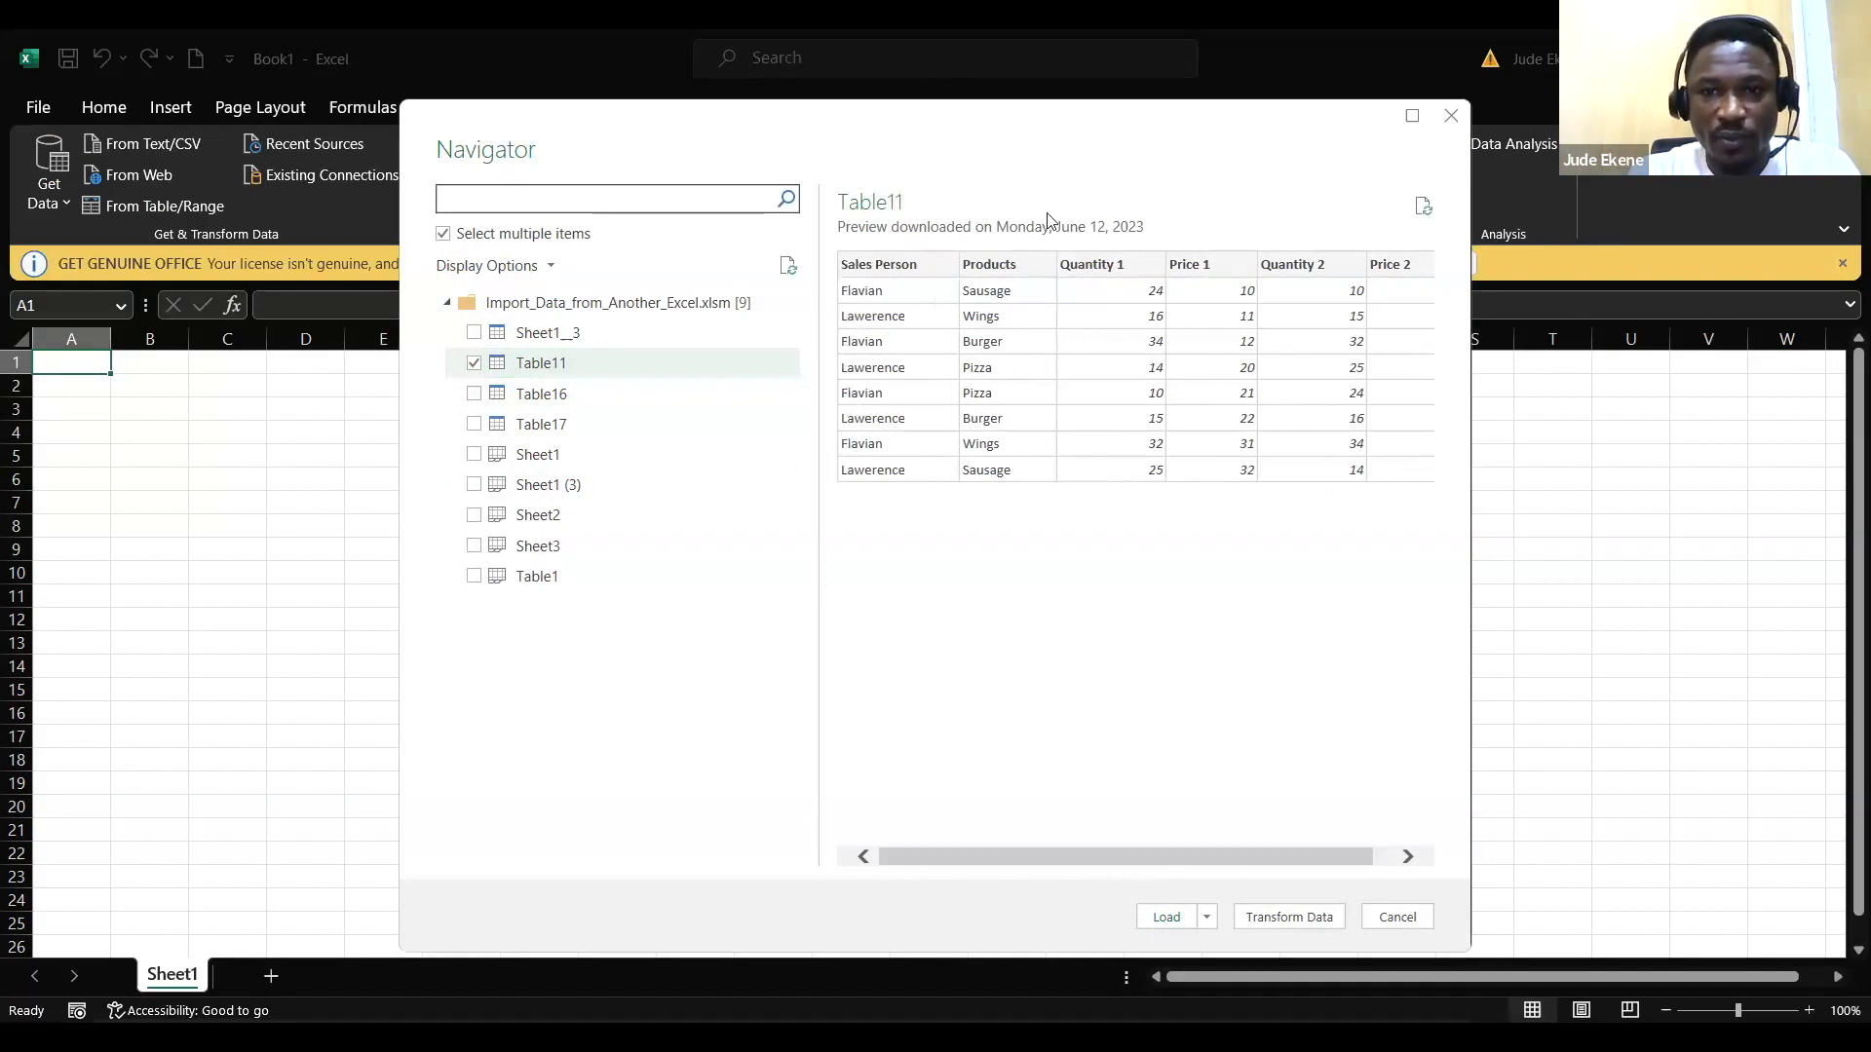
left_click(1160, 919)
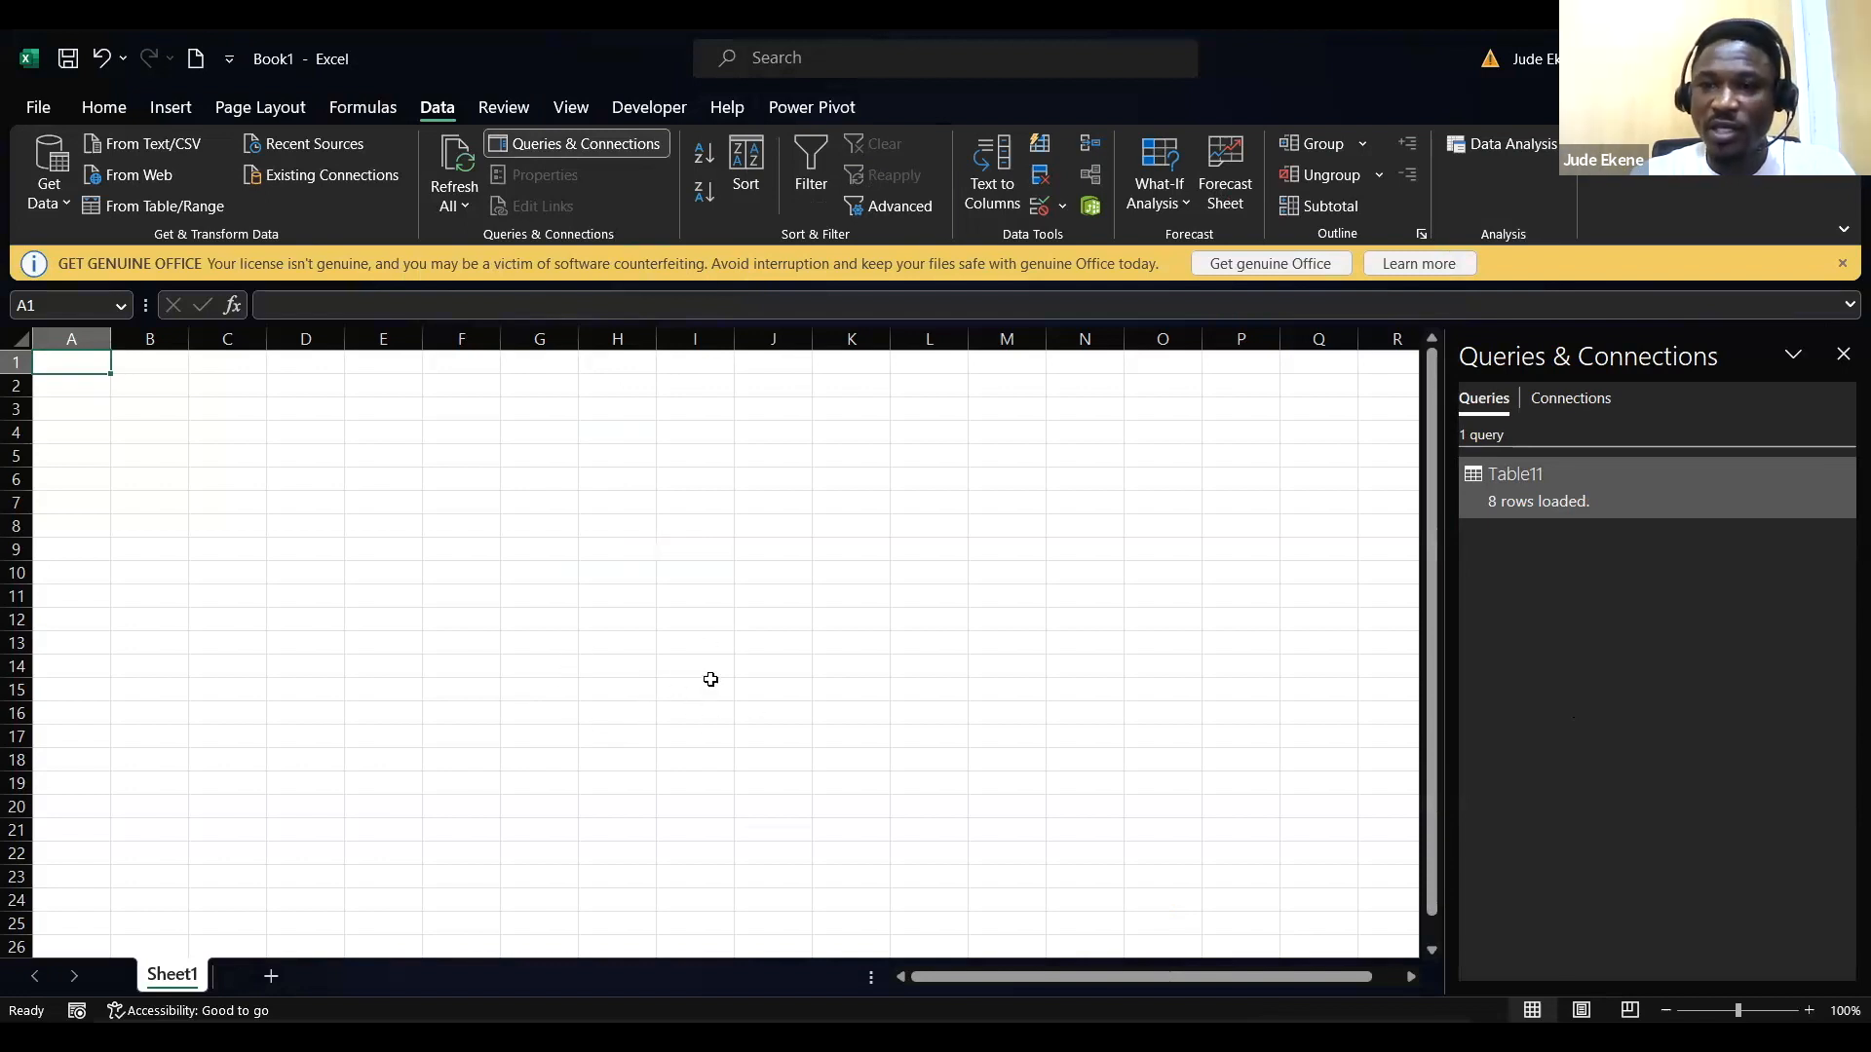
Step: Load the Table11 query as a table into the existing worksheet at cell A1, keeping it added to the Data Model
right_click(1575, 500)
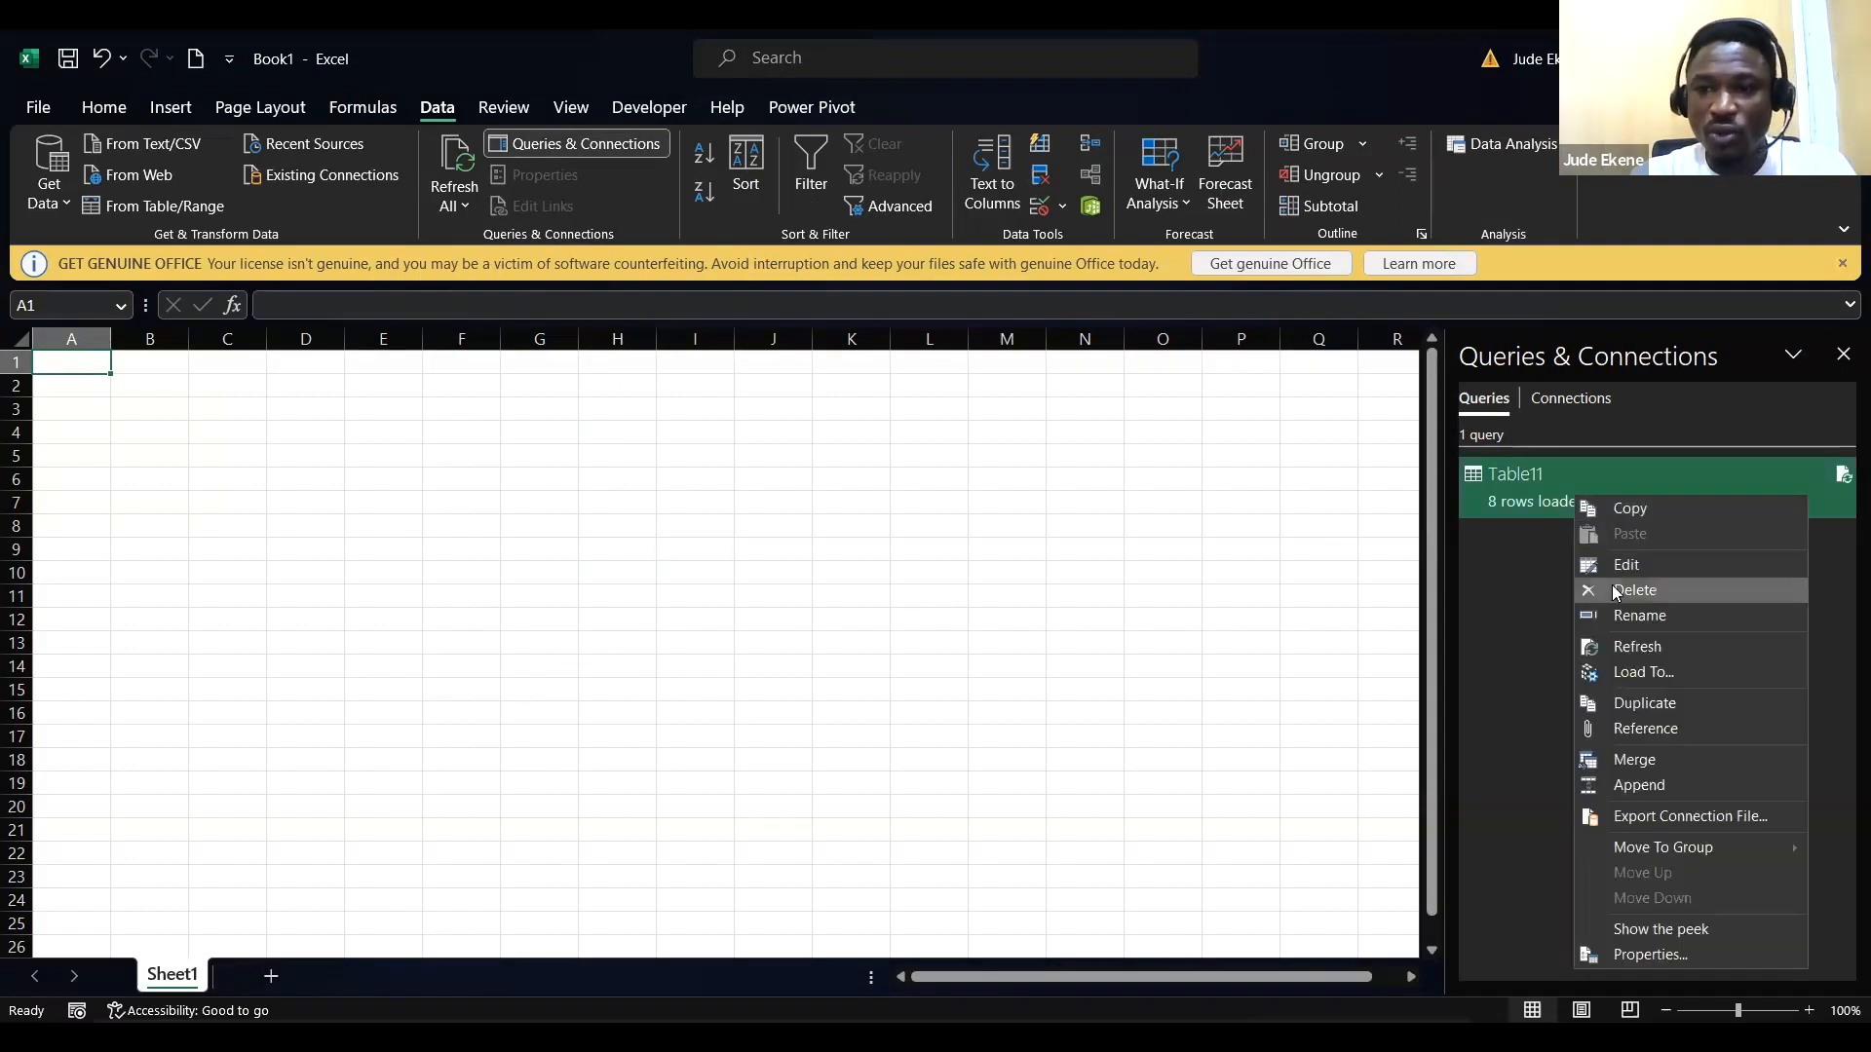
left_click(1633, 674)
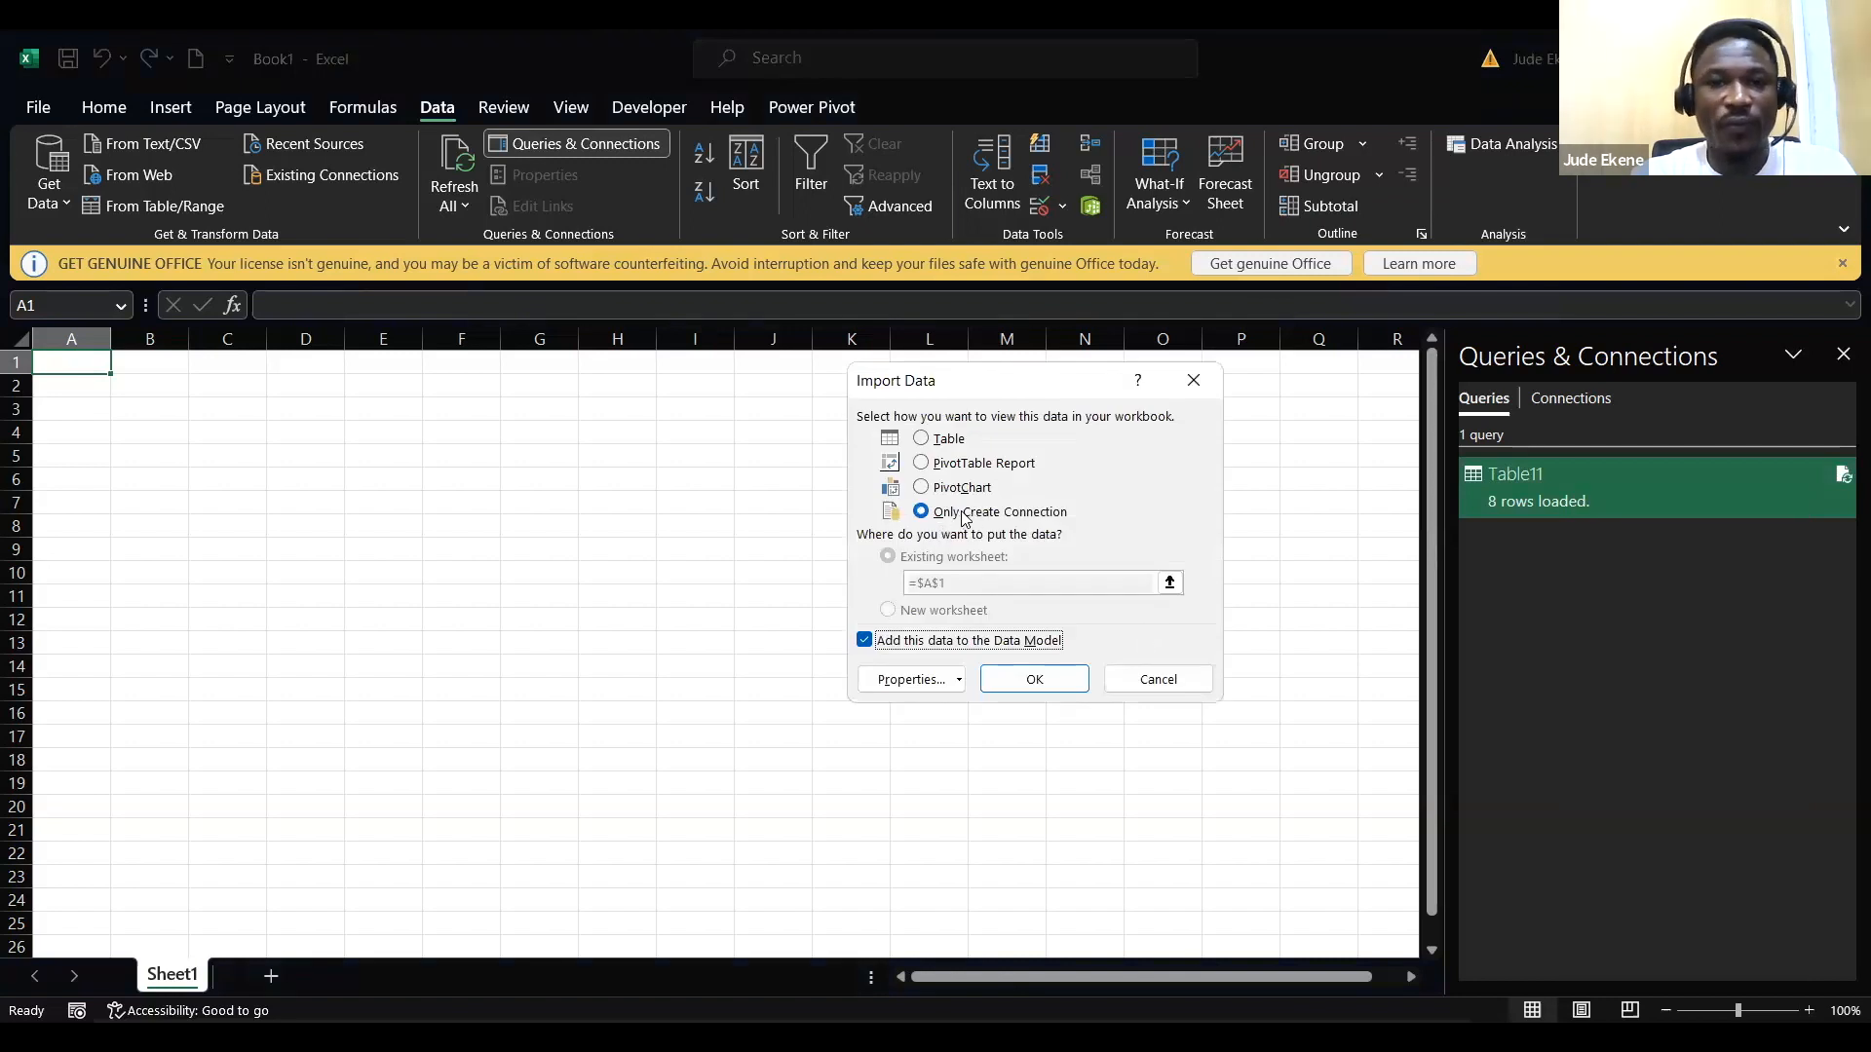
left_click(926, 440)
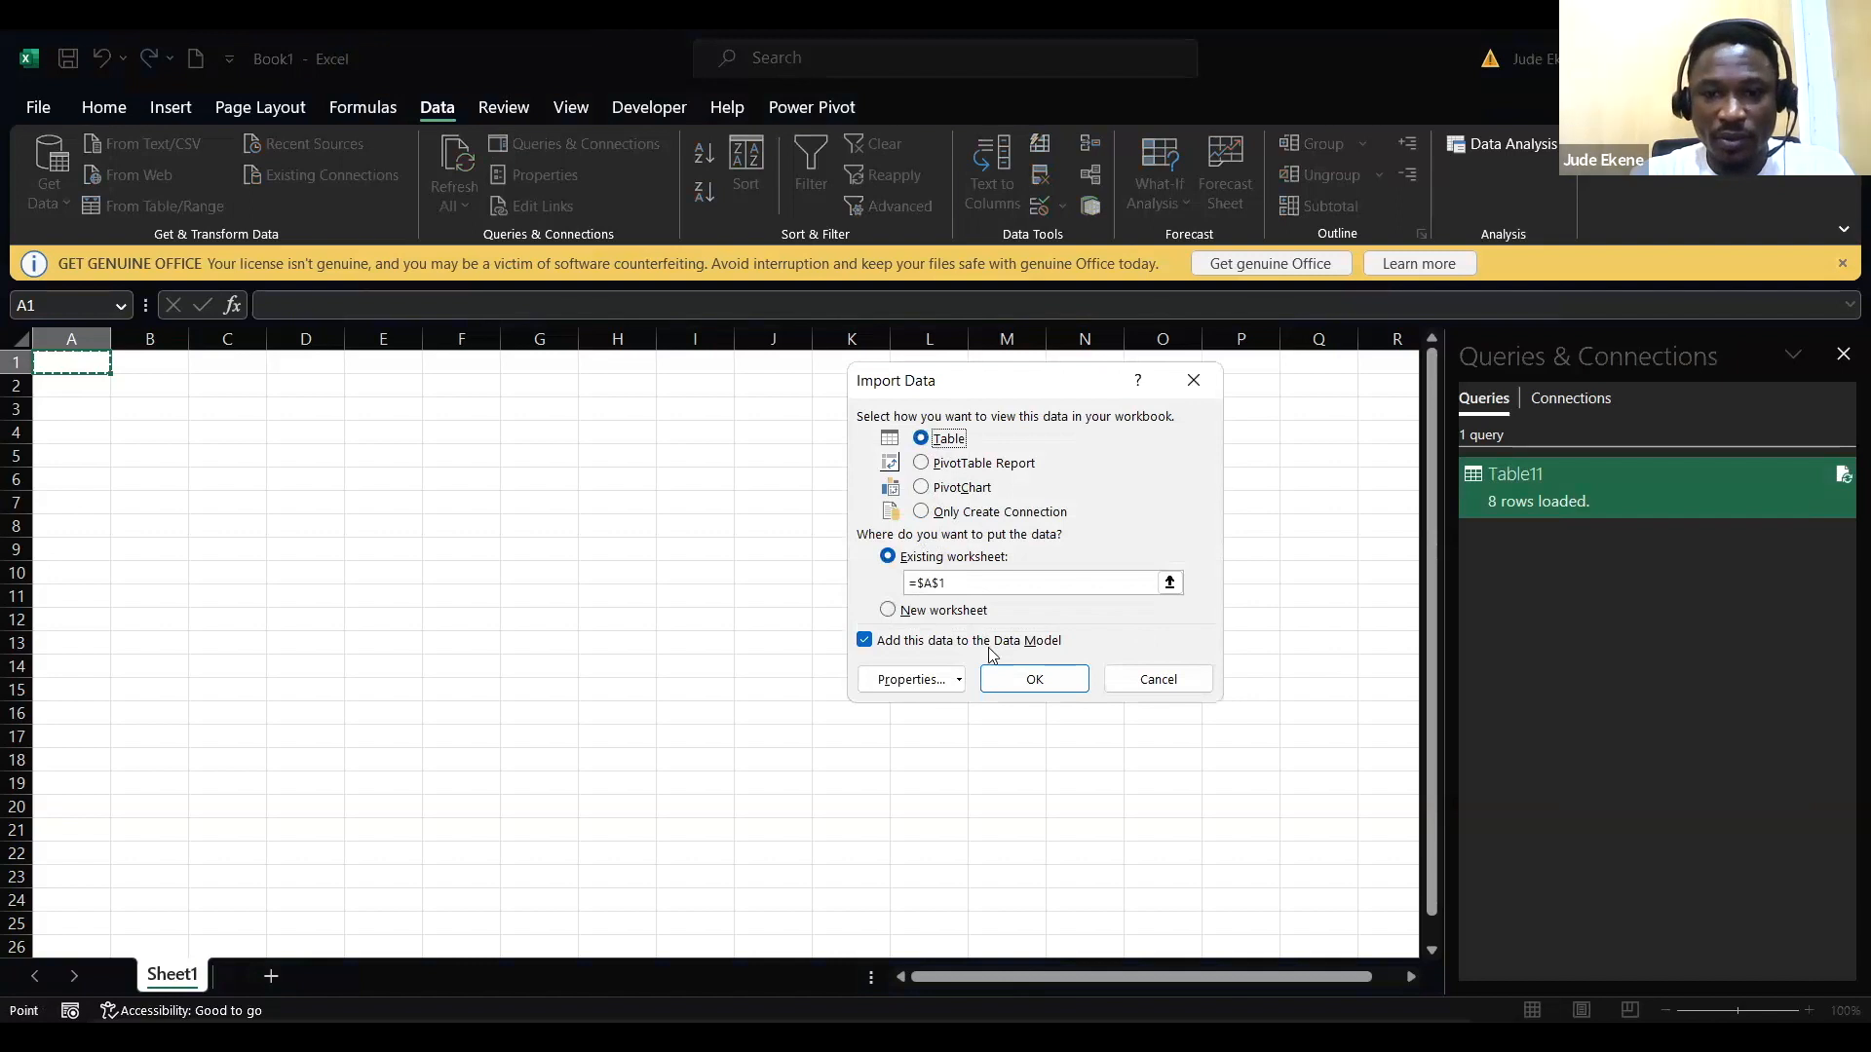
left_click(1011, 675)
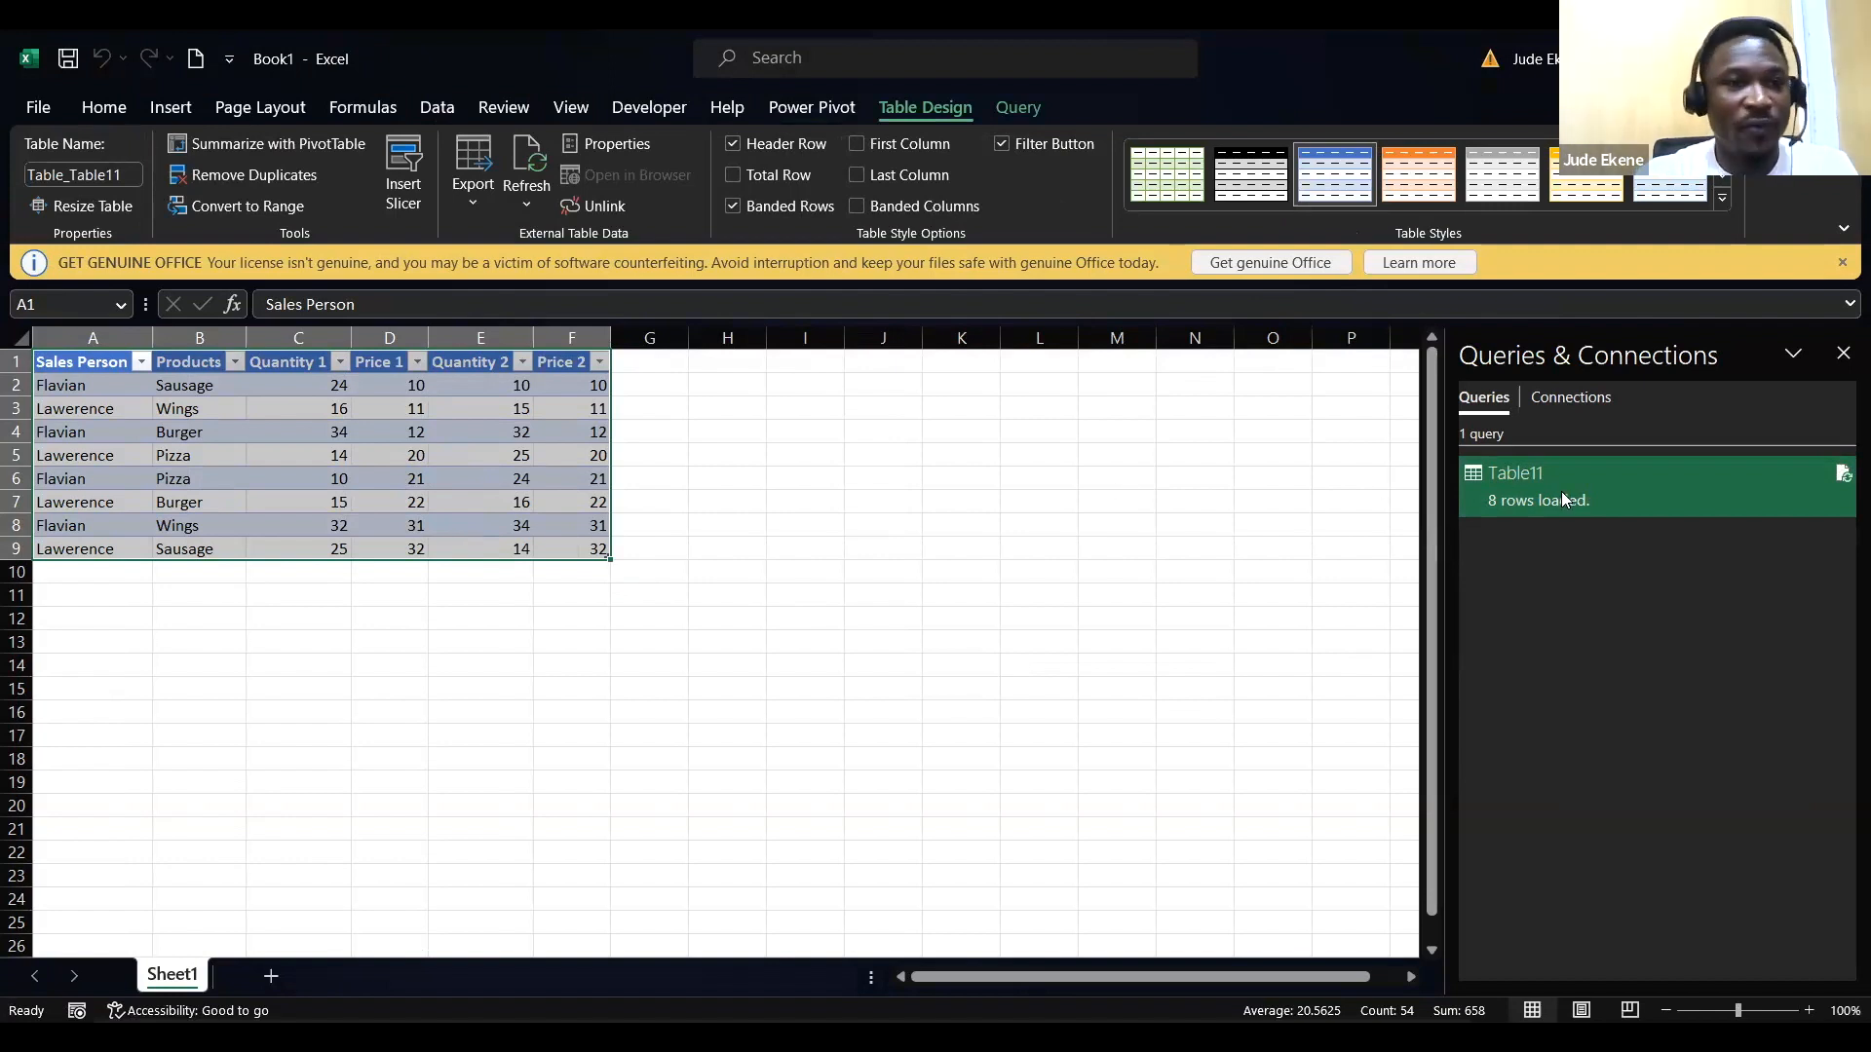
mouse_move(1537, 460)
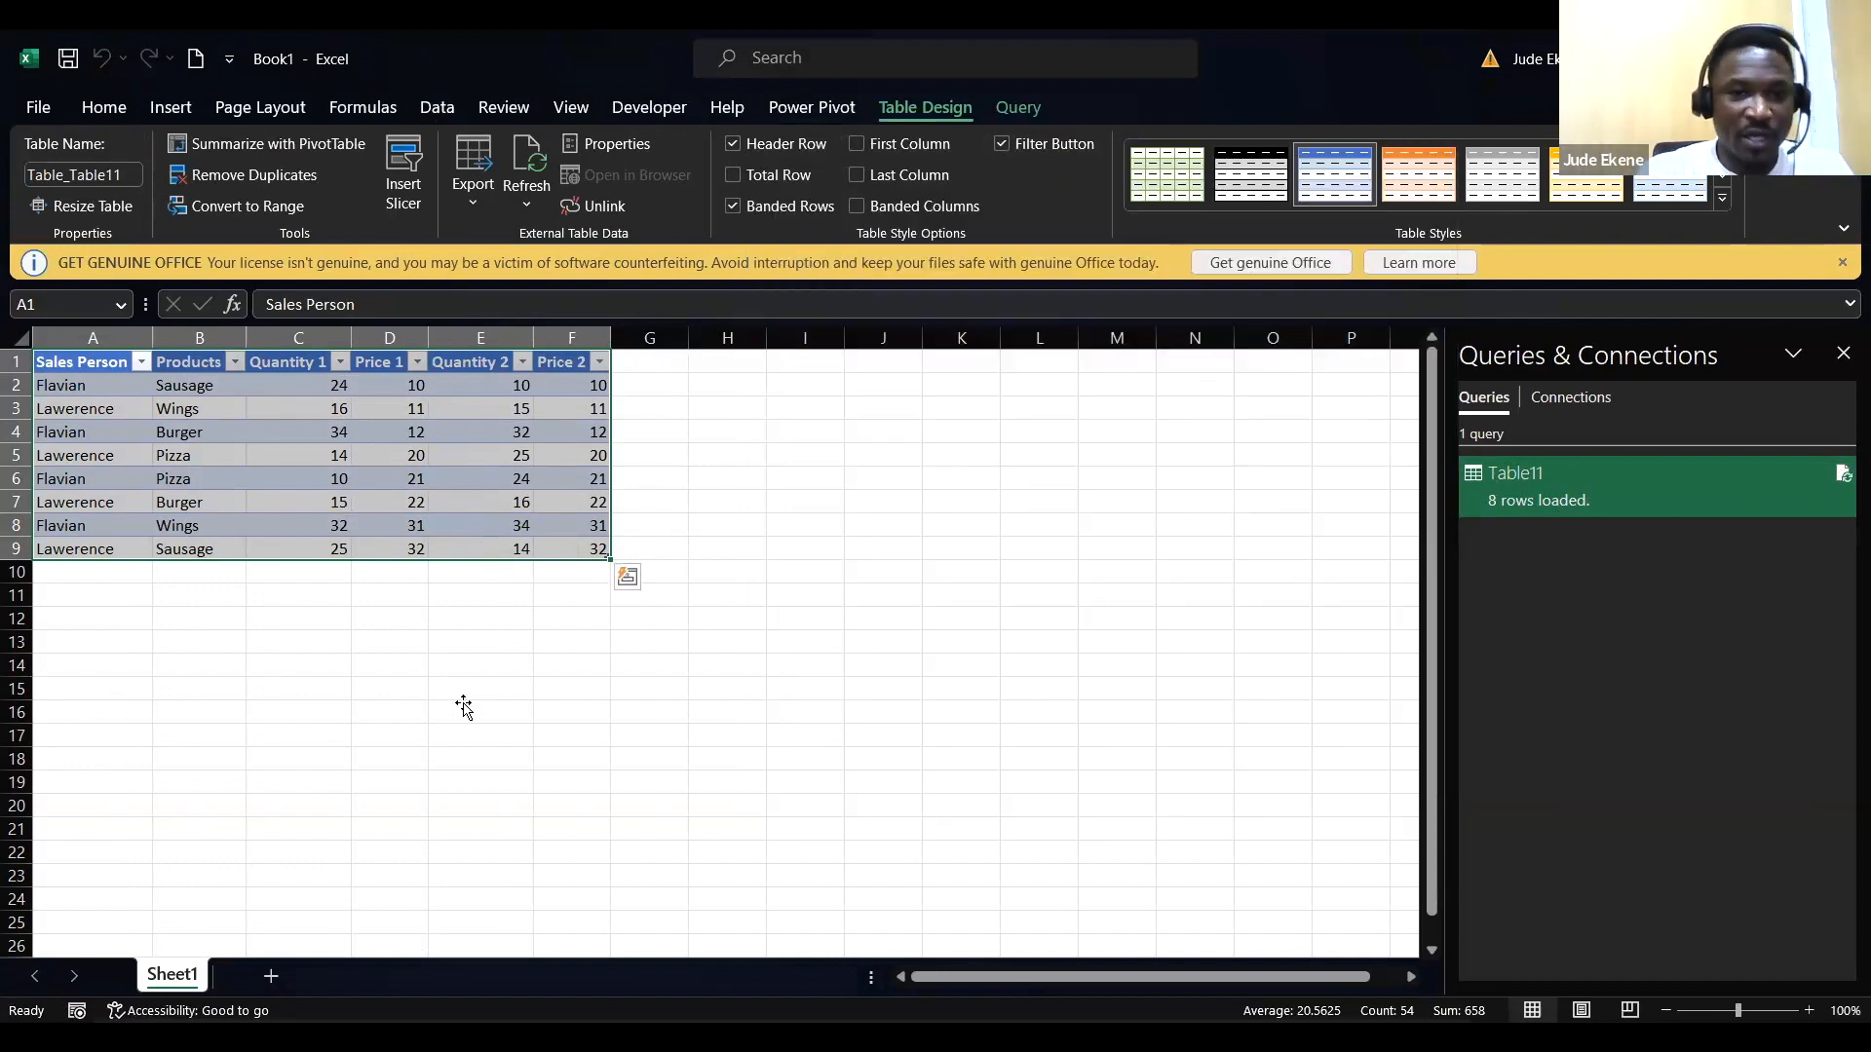
Step: Examine the Products, Quantity 1 and Quantity 2 columns of the imported table
left_click(465, 705)
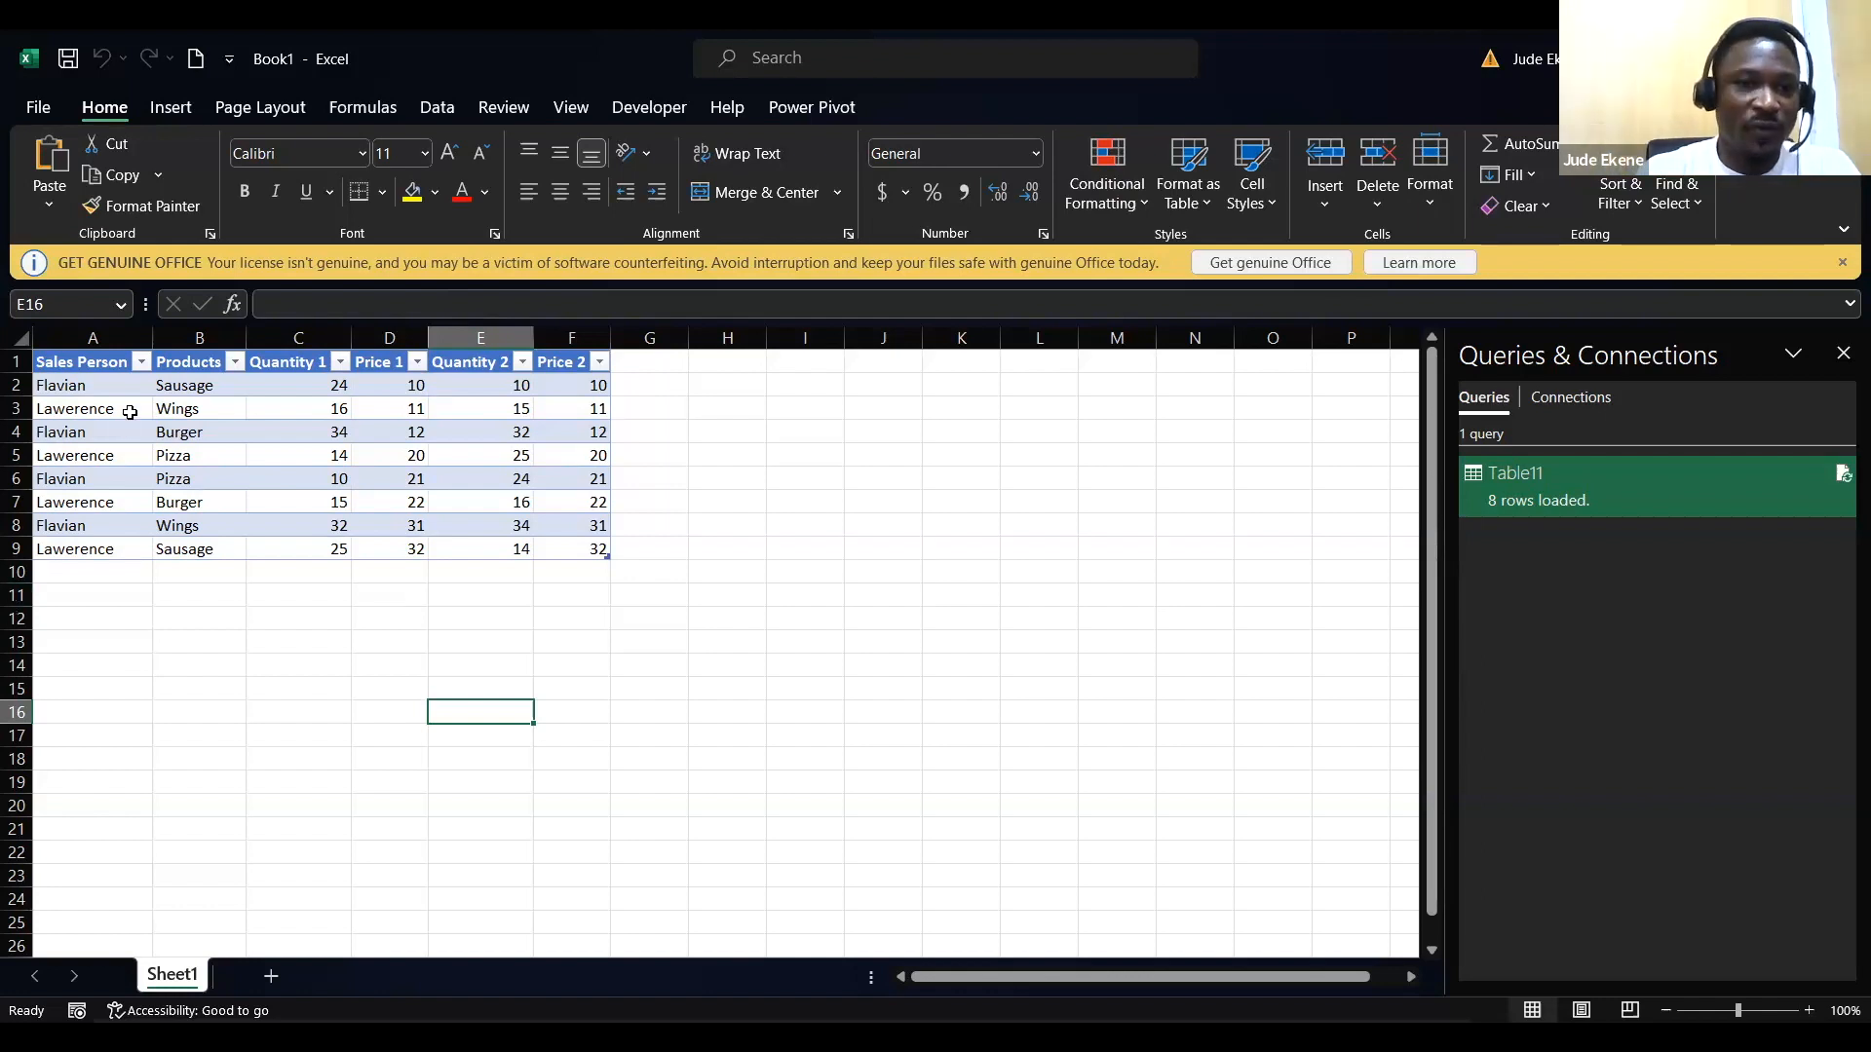
left_click_drag(180, 373, 182, 546)
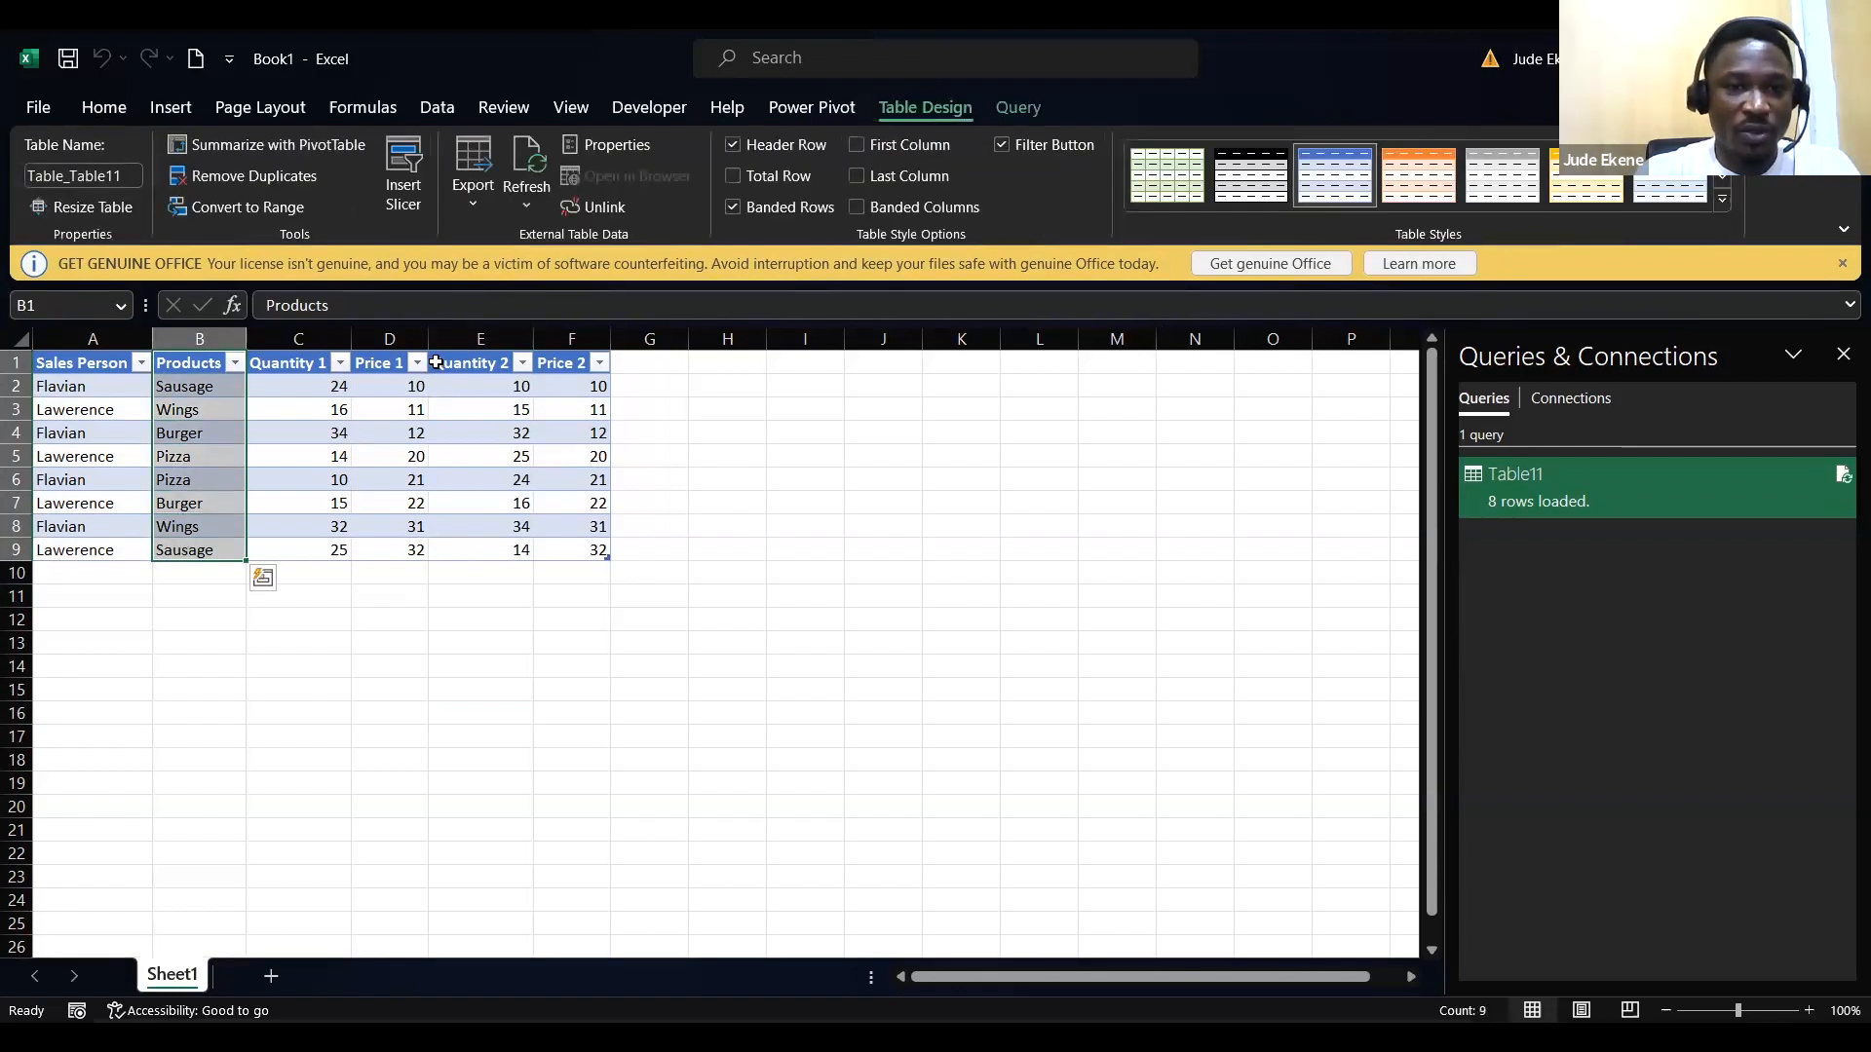
left_click_drag(449, 363, 447, 551)
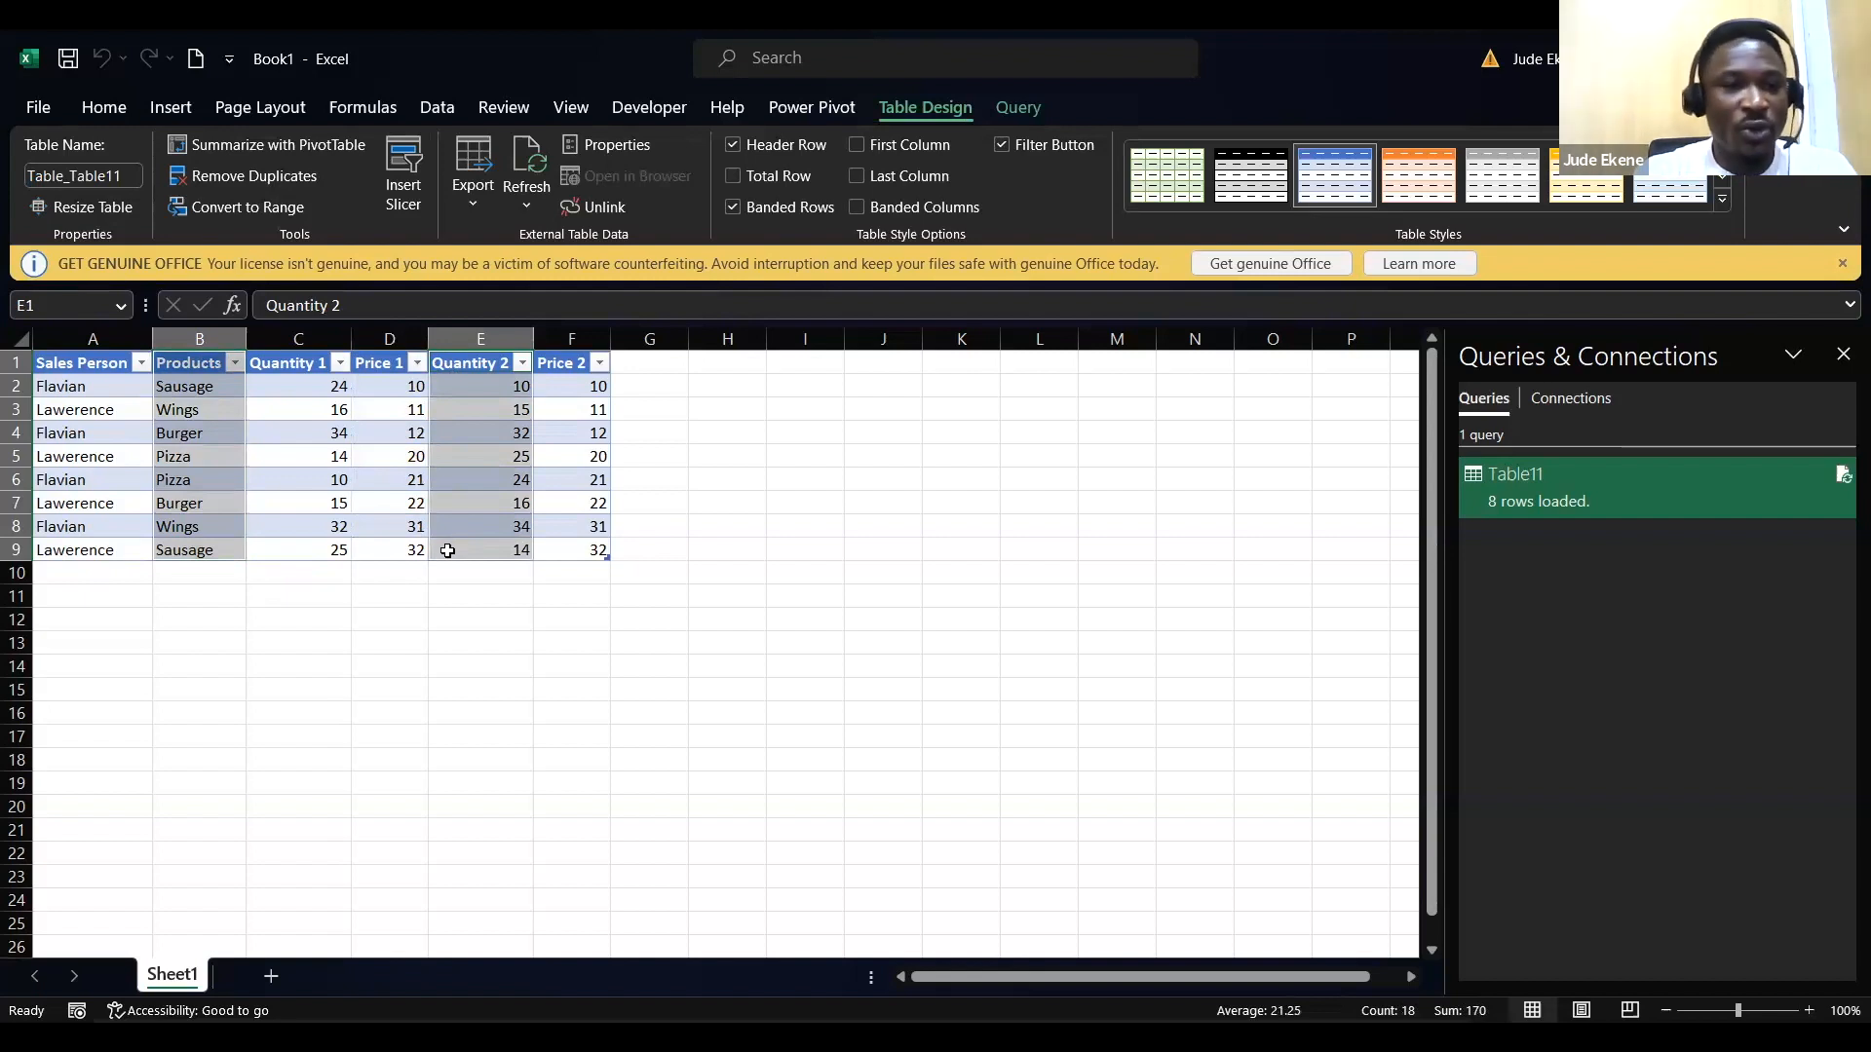
left_click(666, 592)
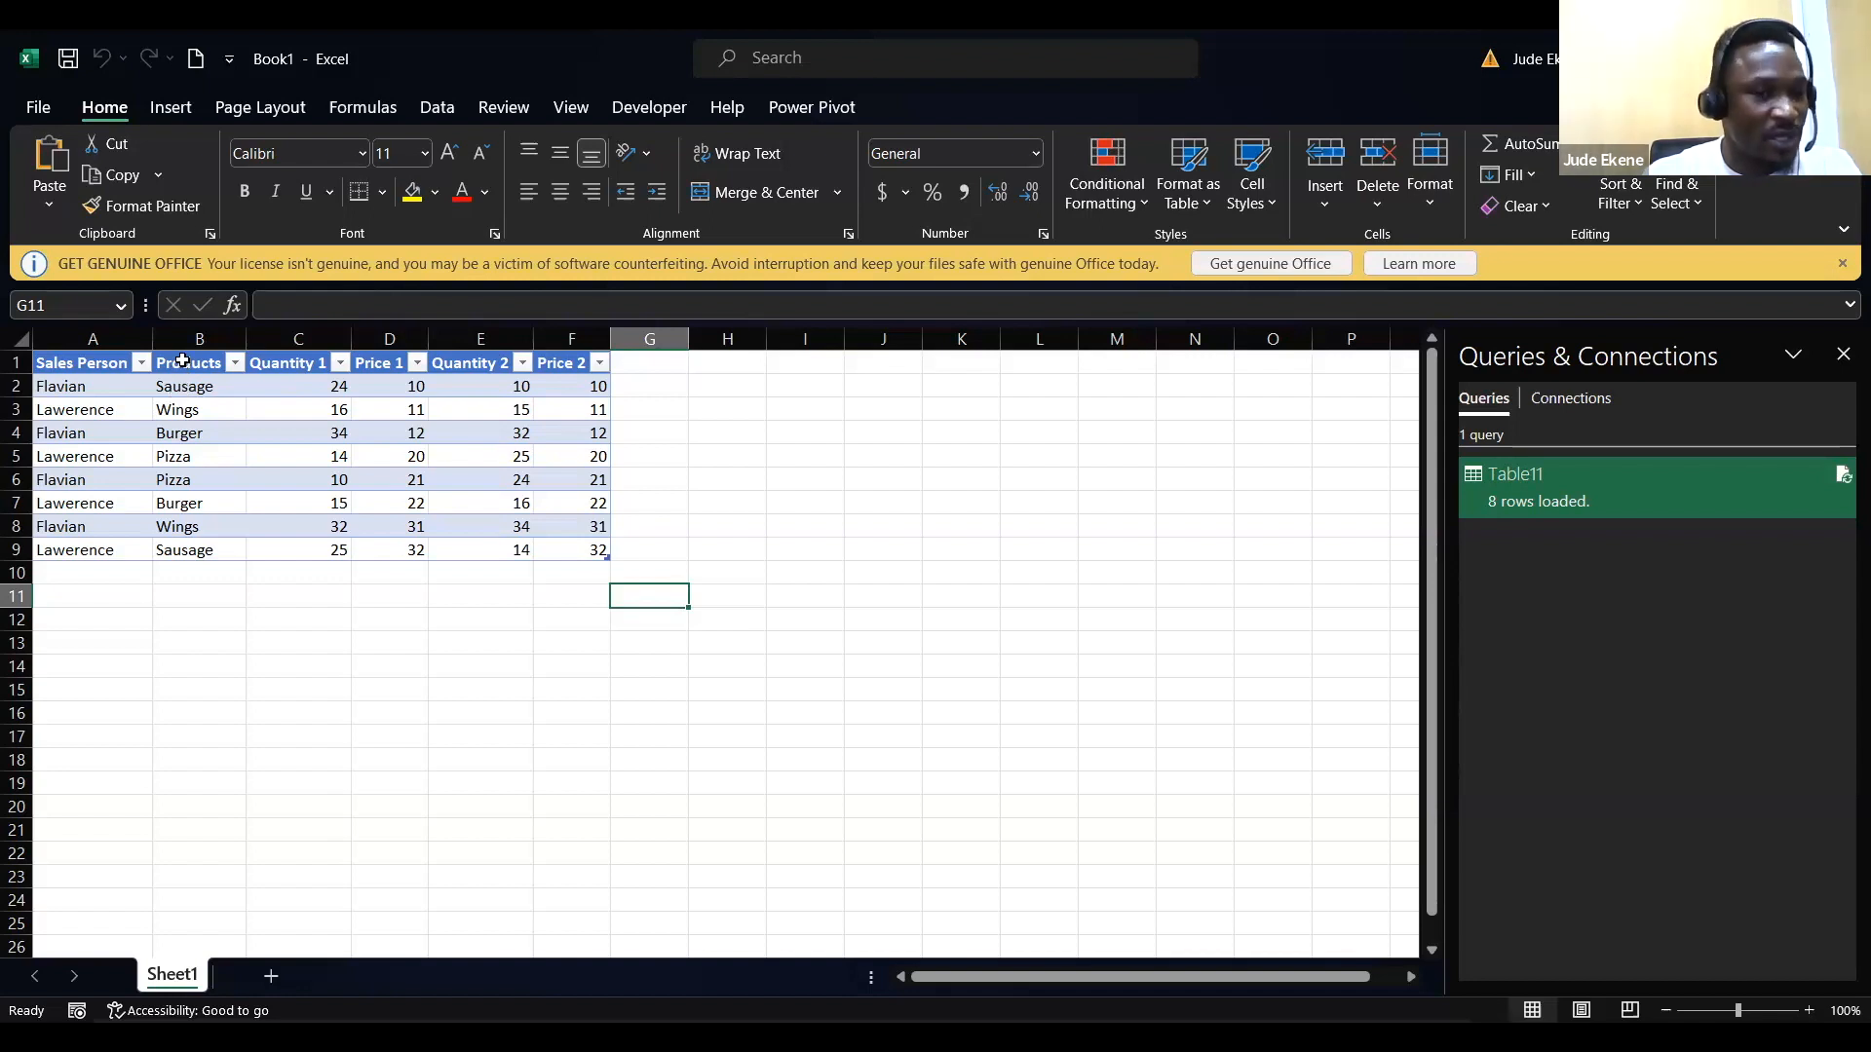
left_click_drag(182, 361, 183, 550)
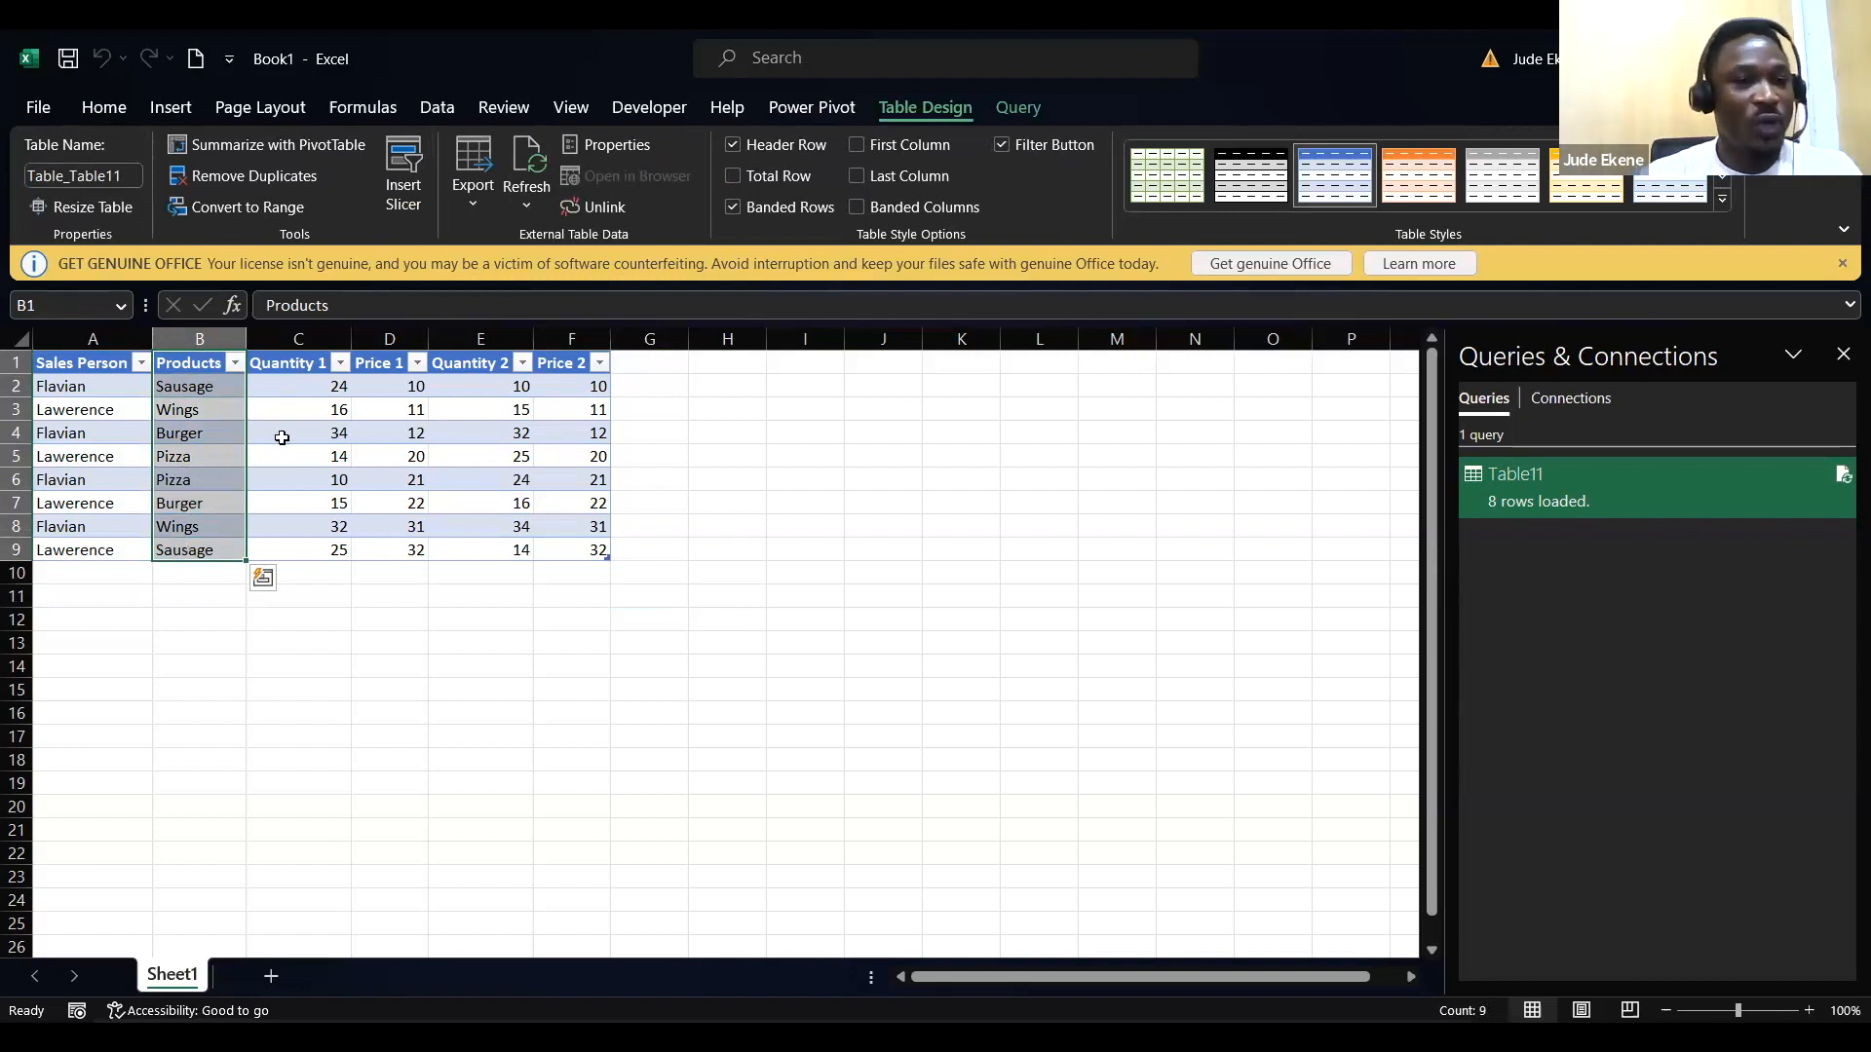
left_click(283, 367)
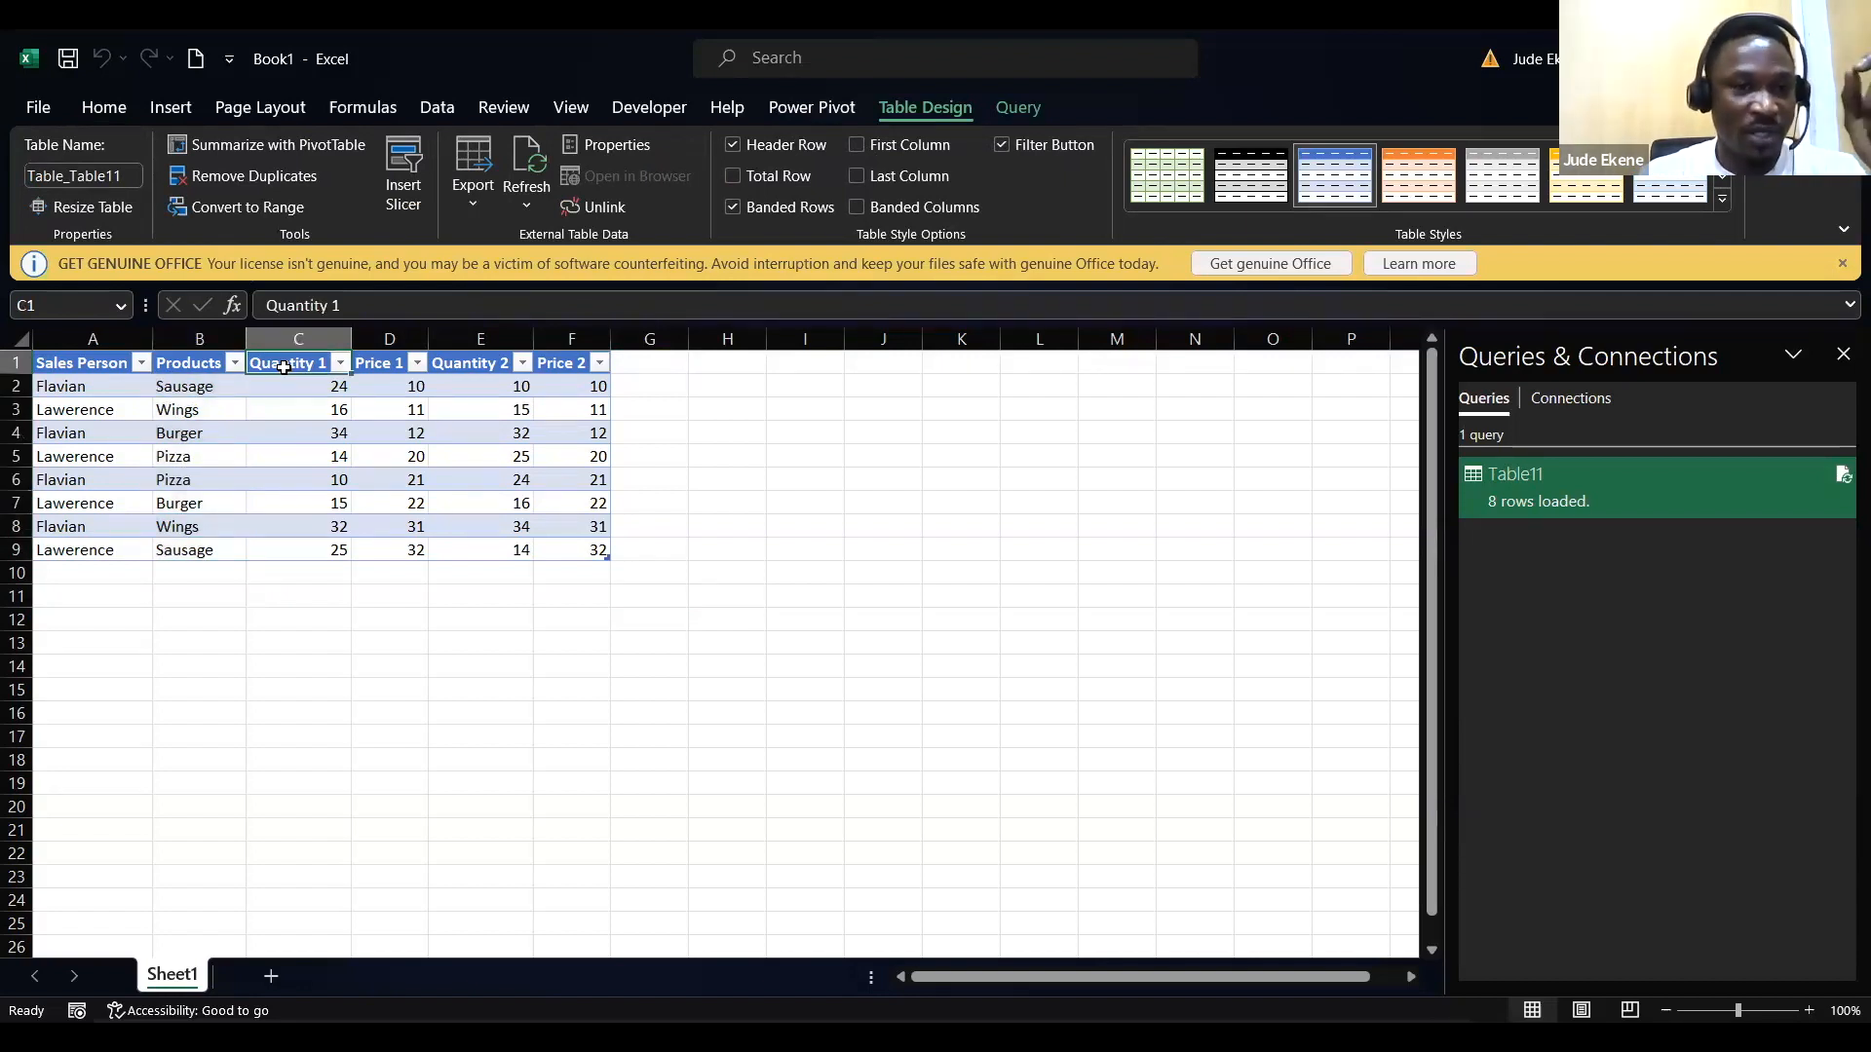
left_click(194, 362)
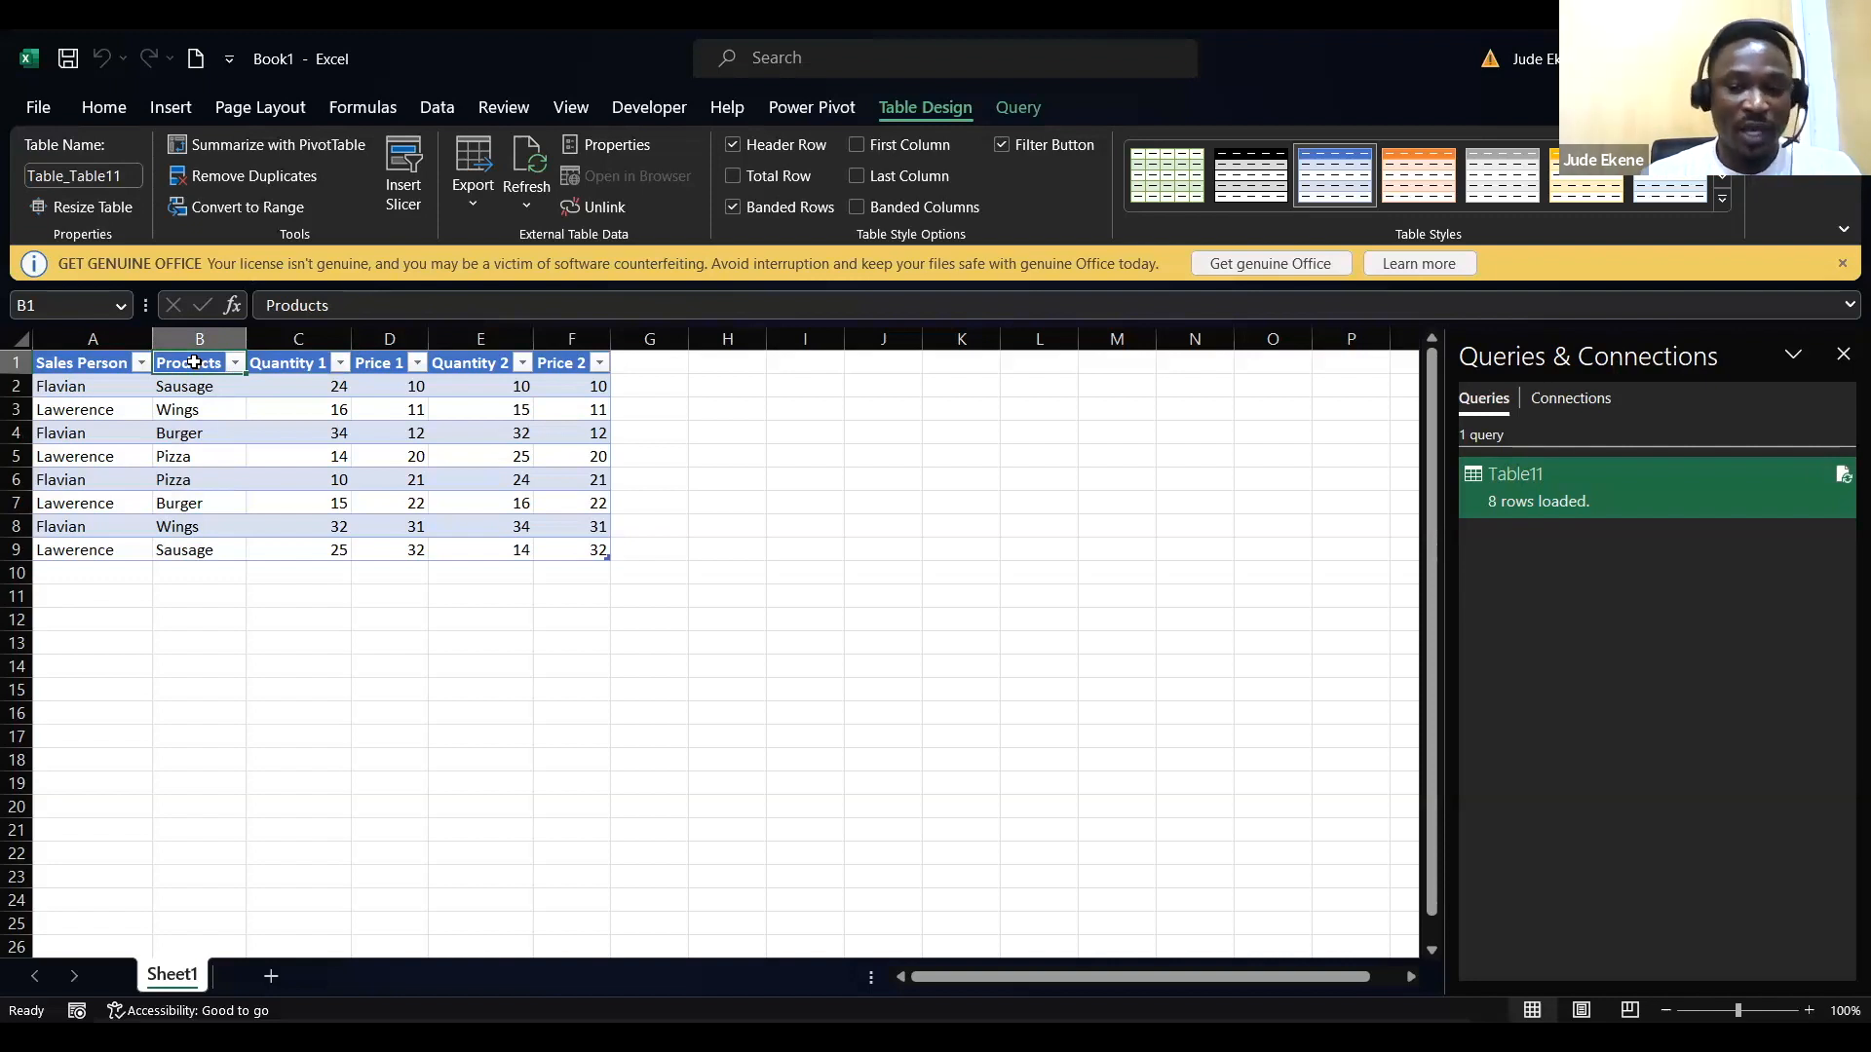
left_click(194, 362)
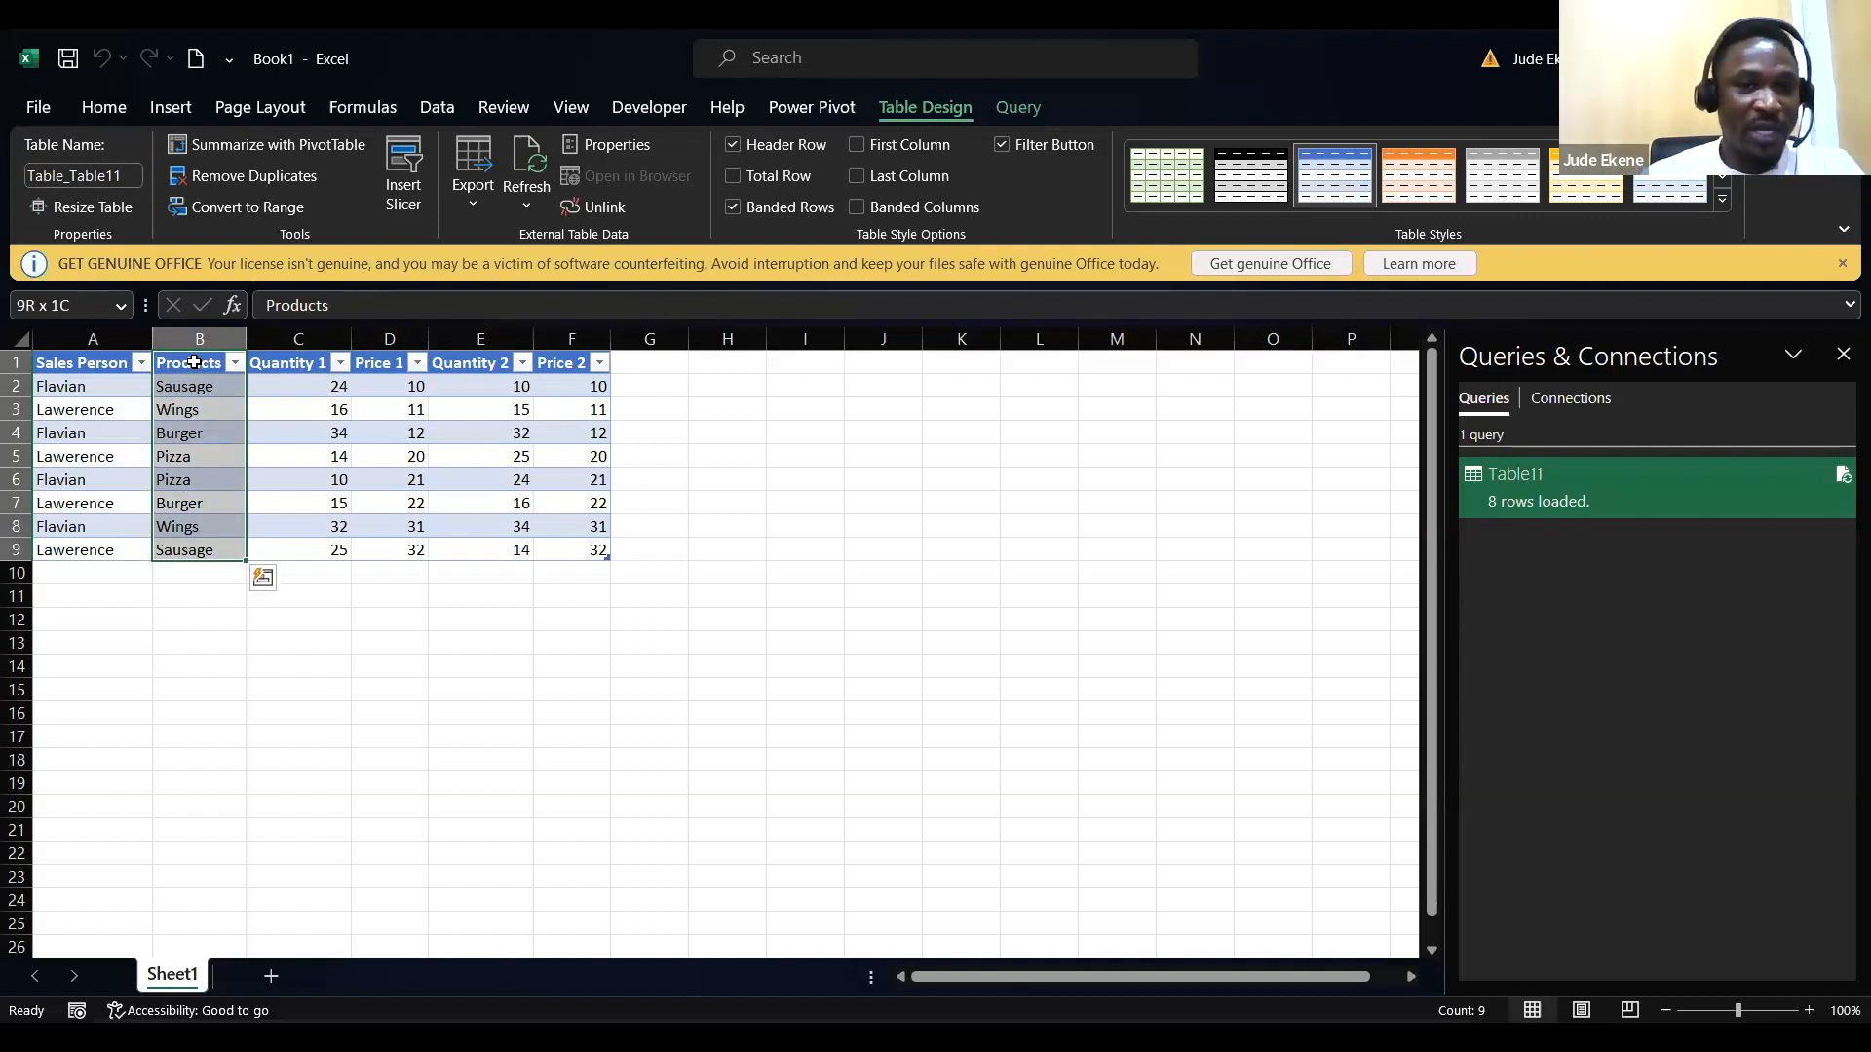
left_click(307, 364, "ctrl")
left_click_drag(307, 407, 320, 555)
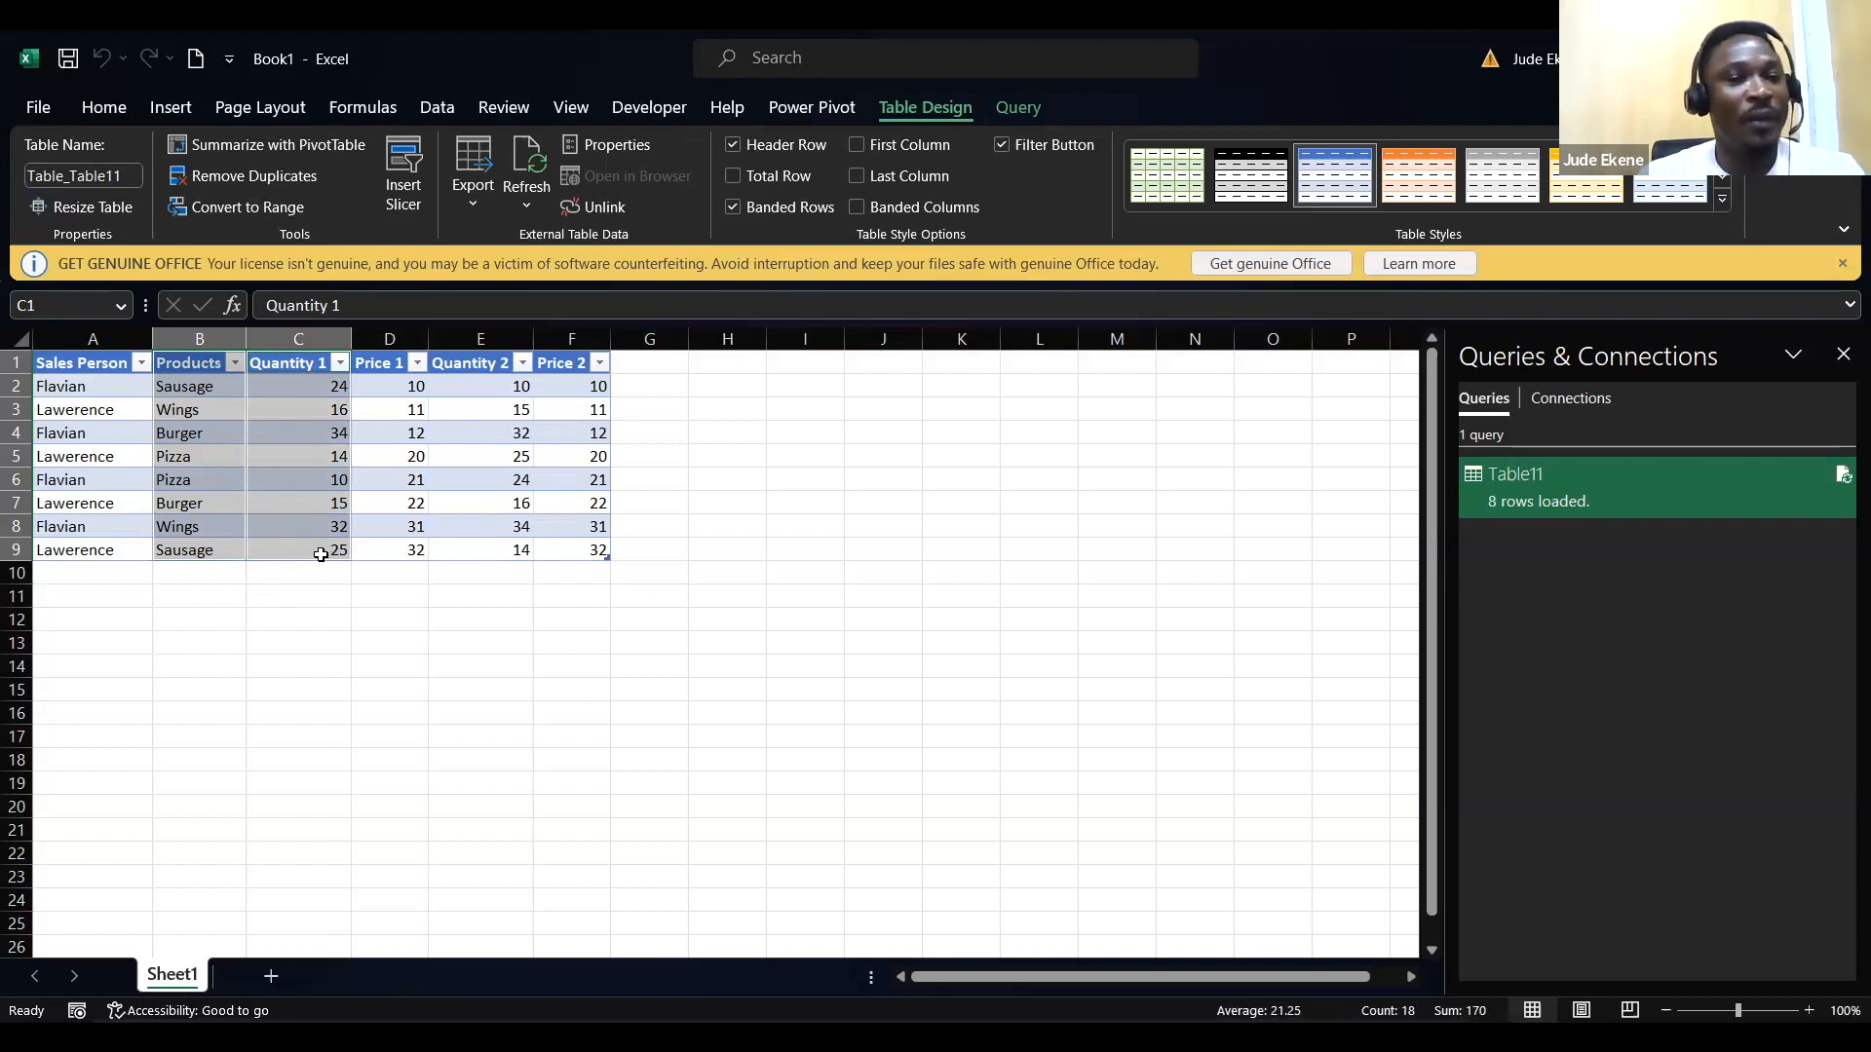
left_click(474, 601)
left_click_drag(195, 363, 199, 551)
left_click_drag(299, 363, 301, 546)
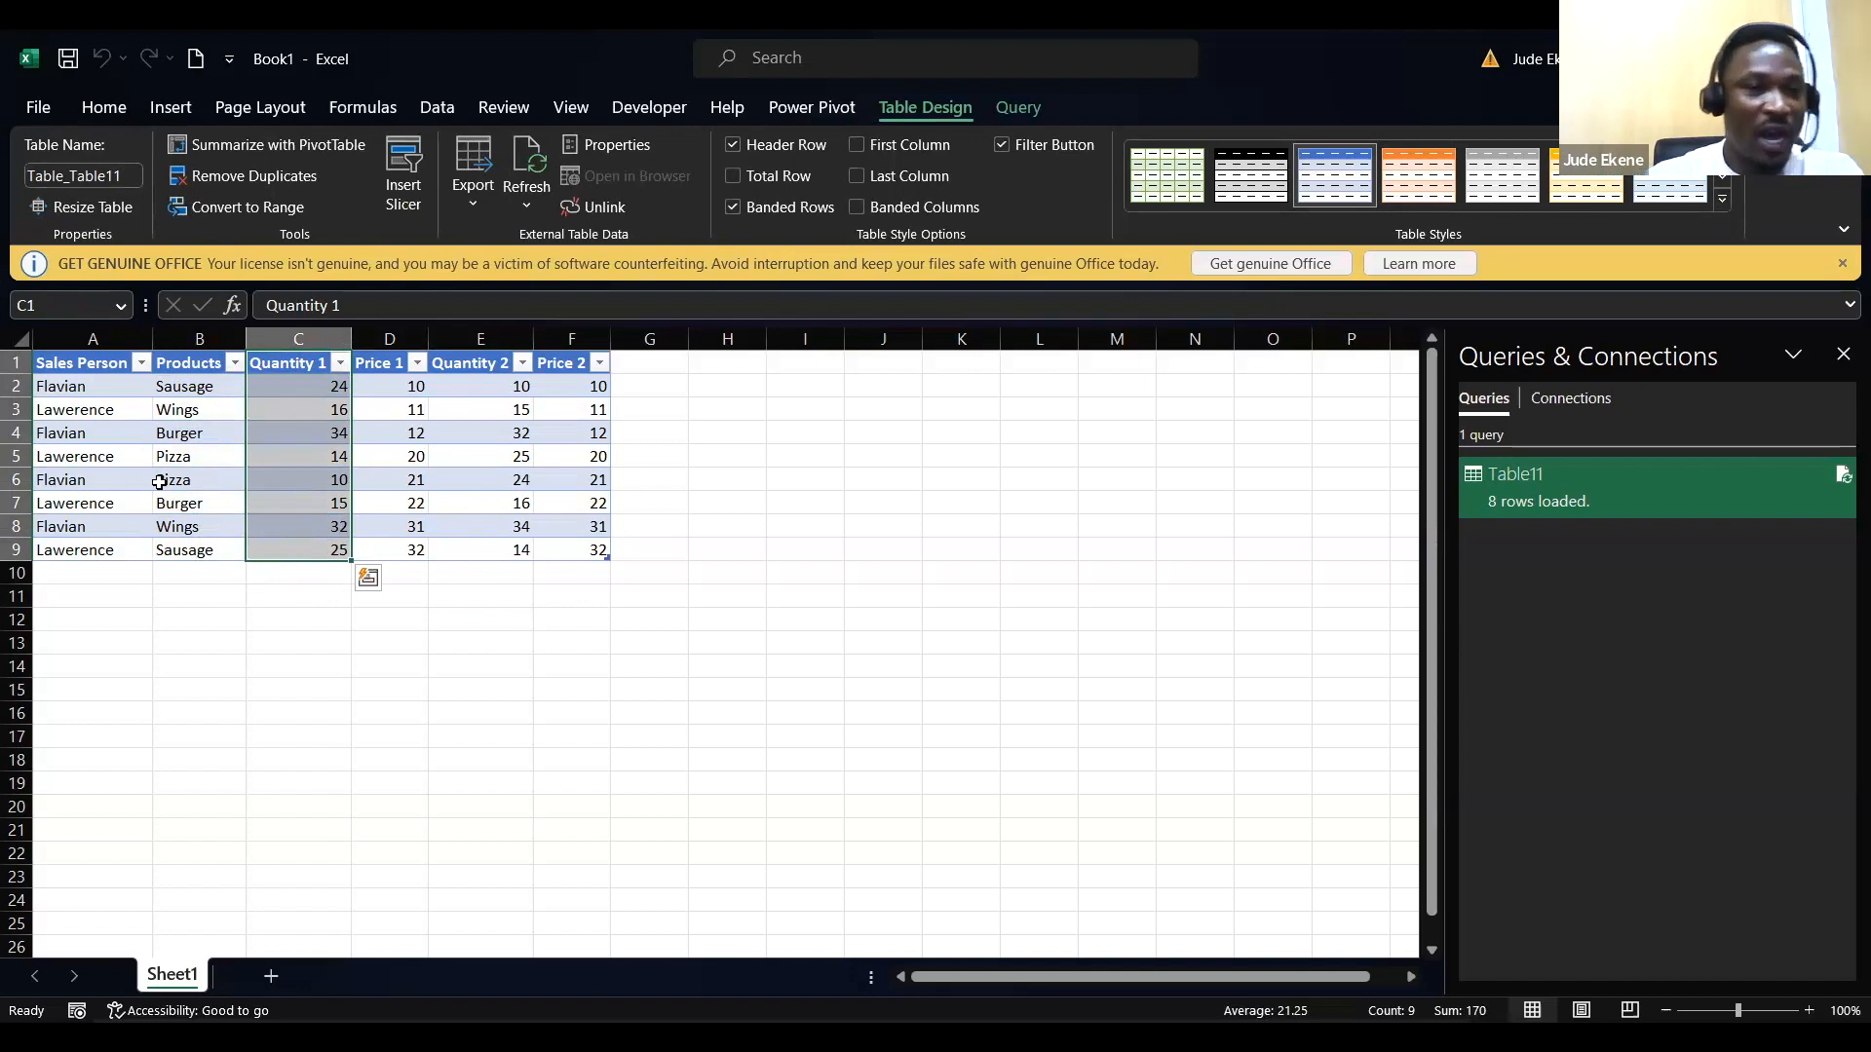
Step: Insert a 2-D clustered column chart from the table's Products and Quantity 1 columns, including their headers
left_click_drag(186, 362, 192, 543)
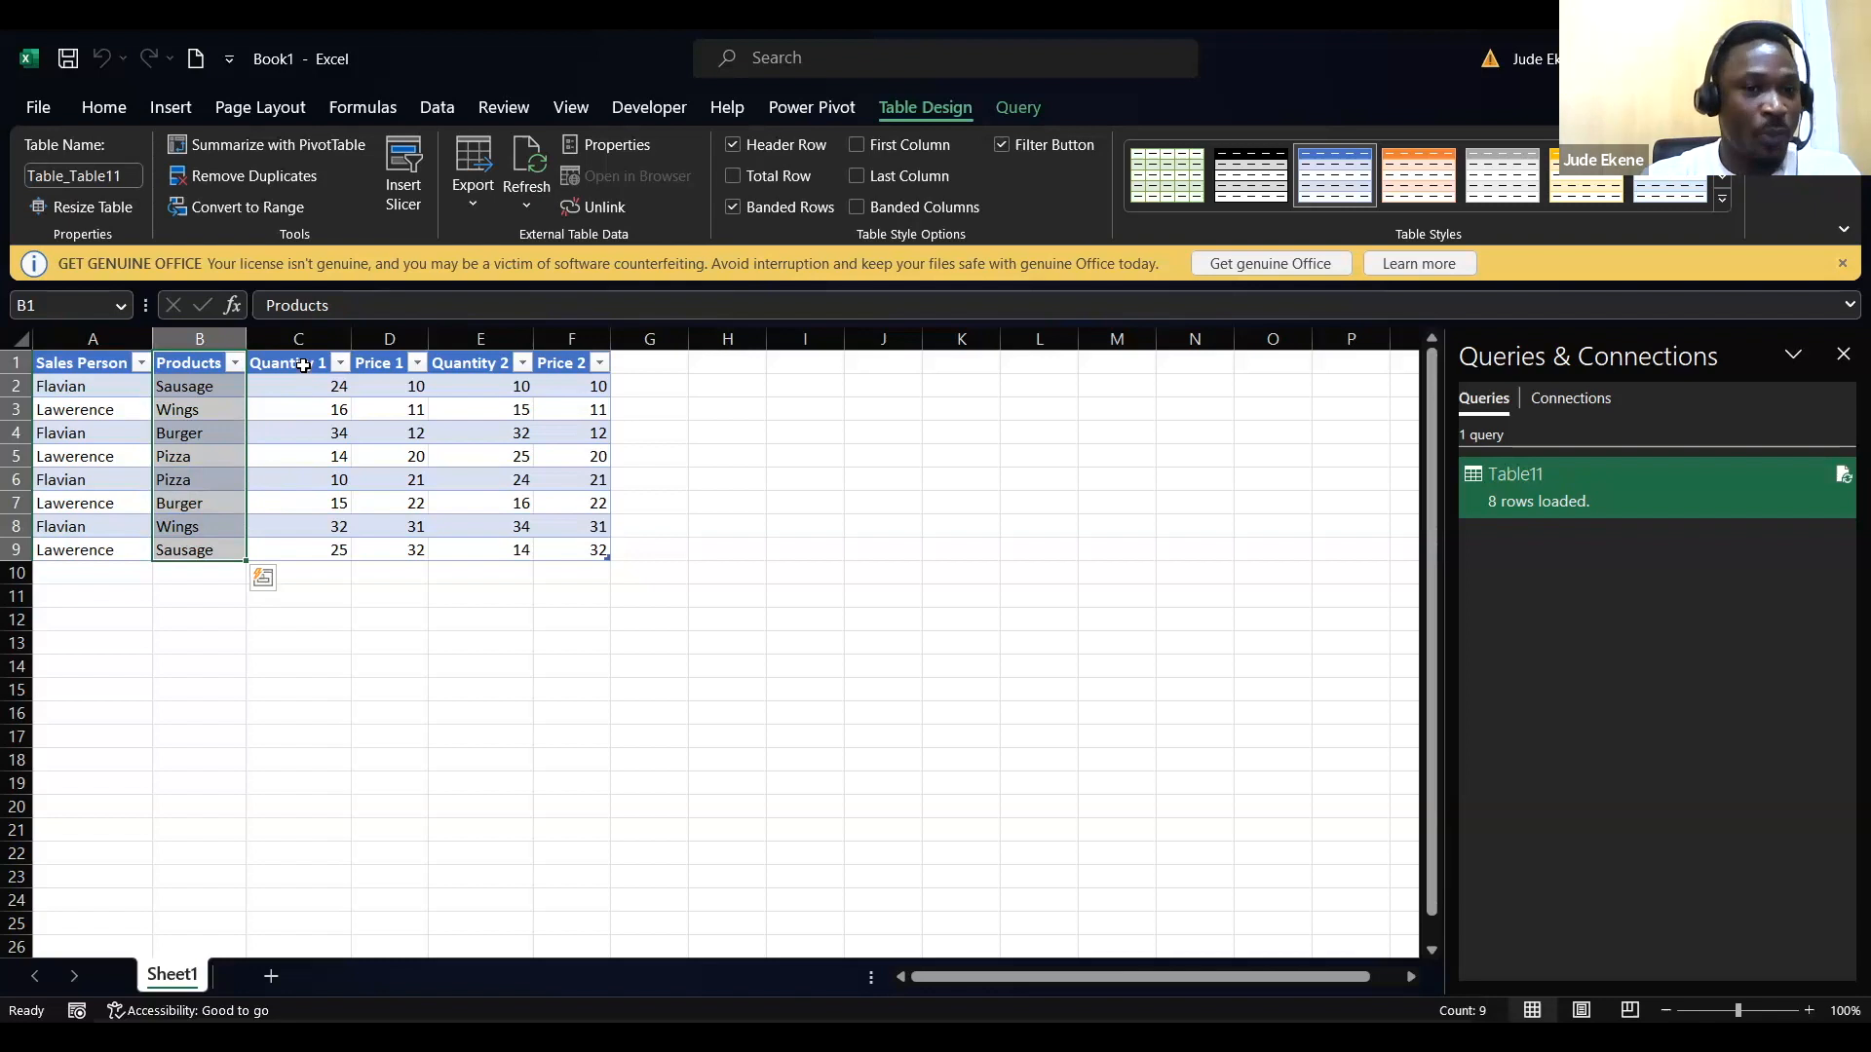
left_click_drag(303, 364, 285, 539)
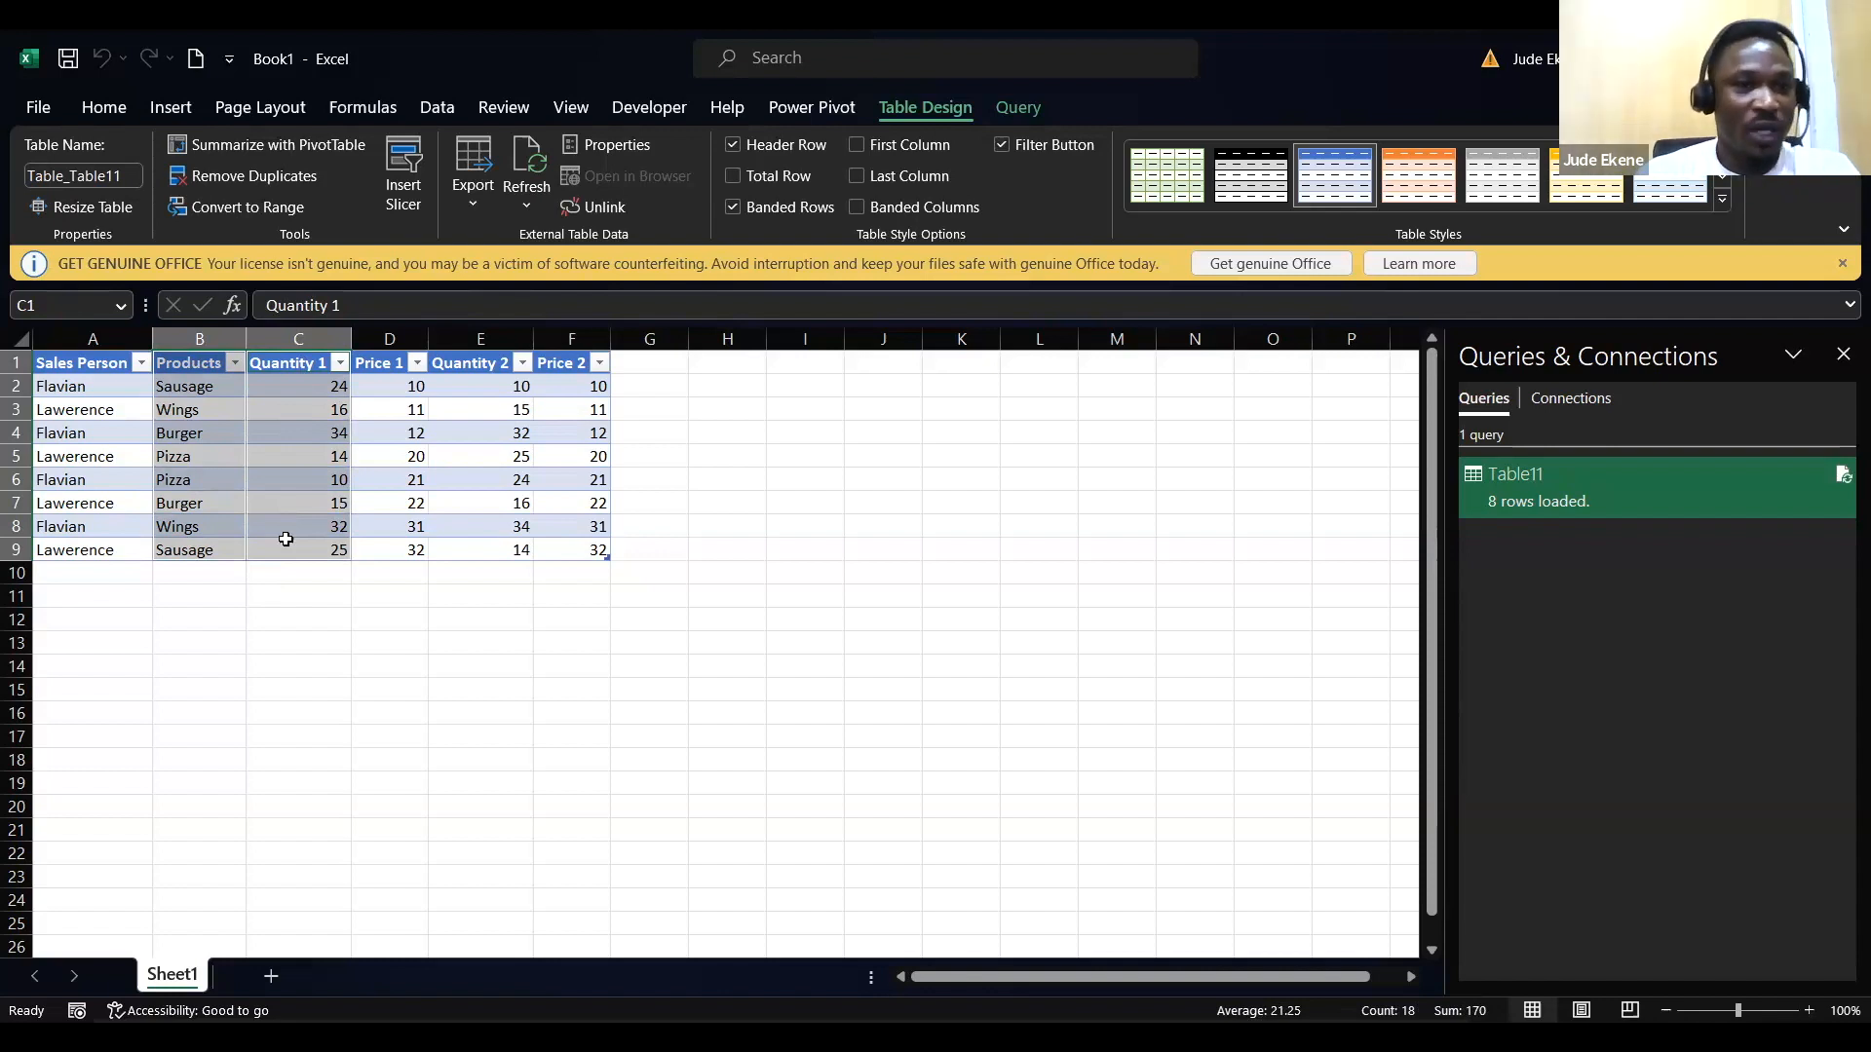
left_click(167, 109)
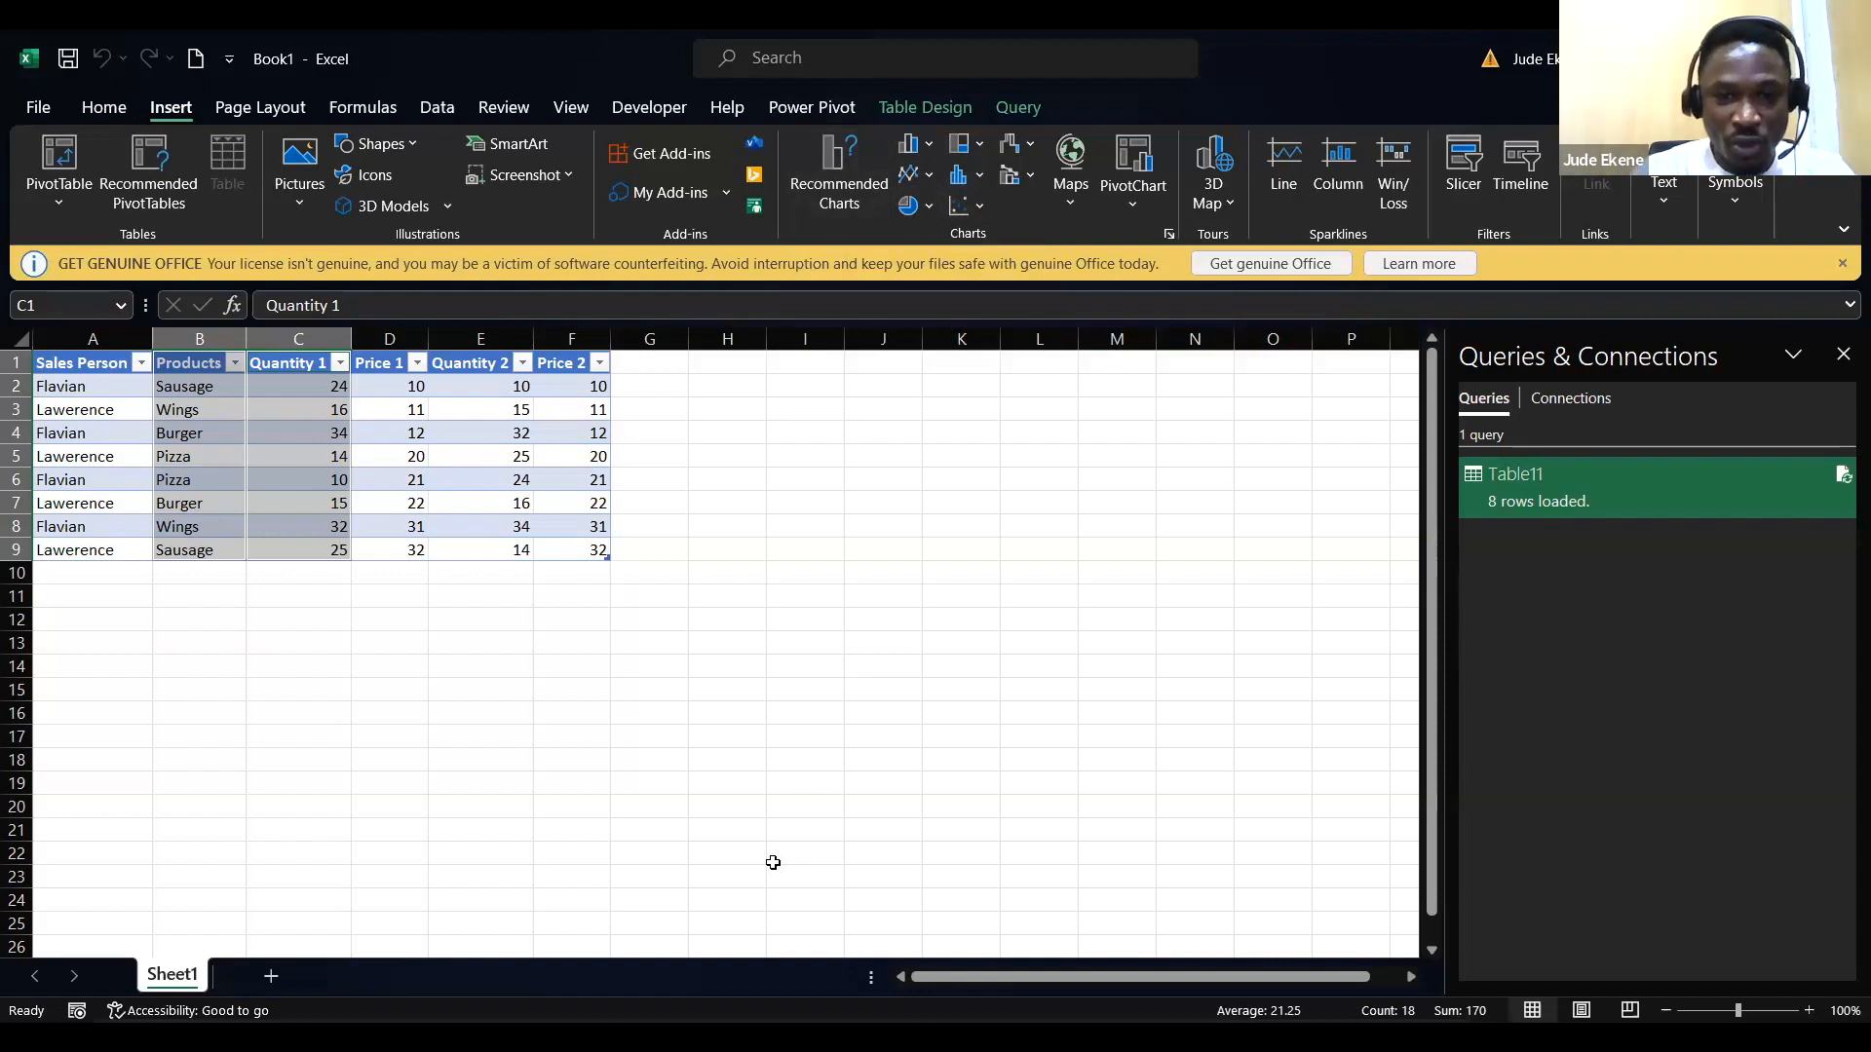
key("F11")
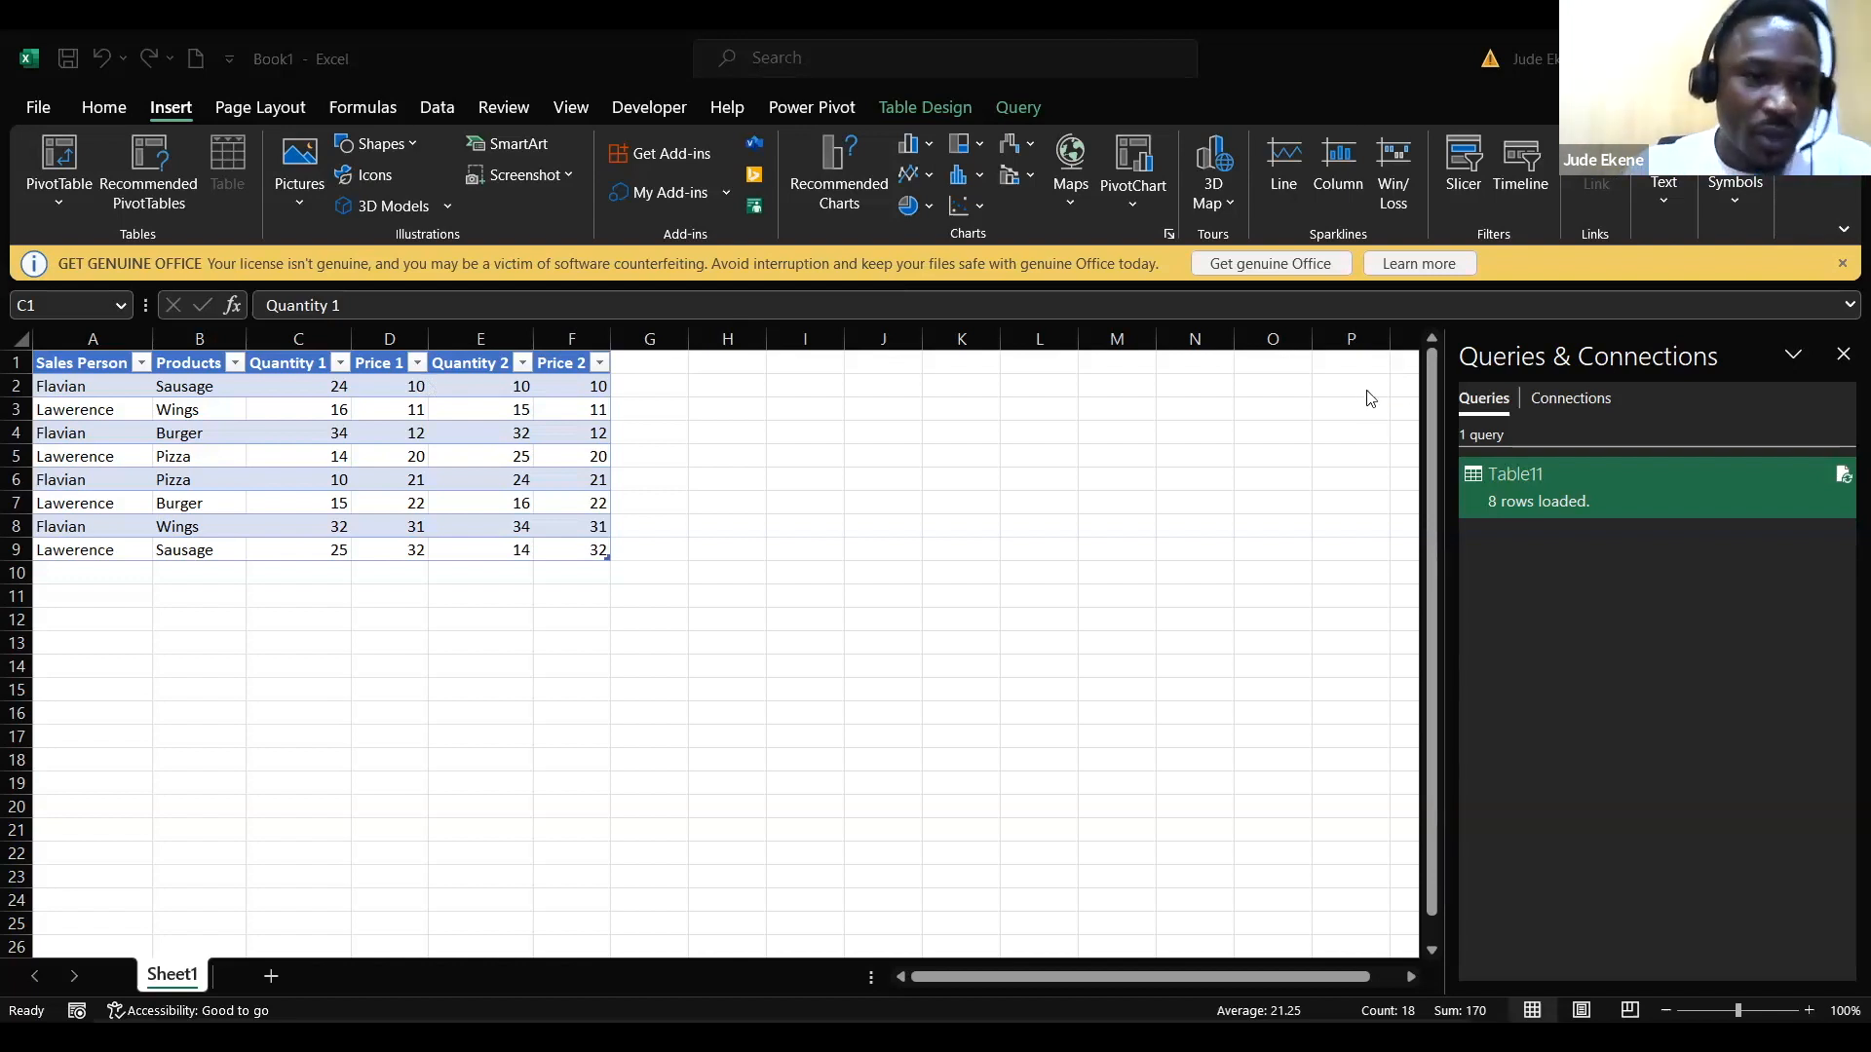
left_click(185, 364)
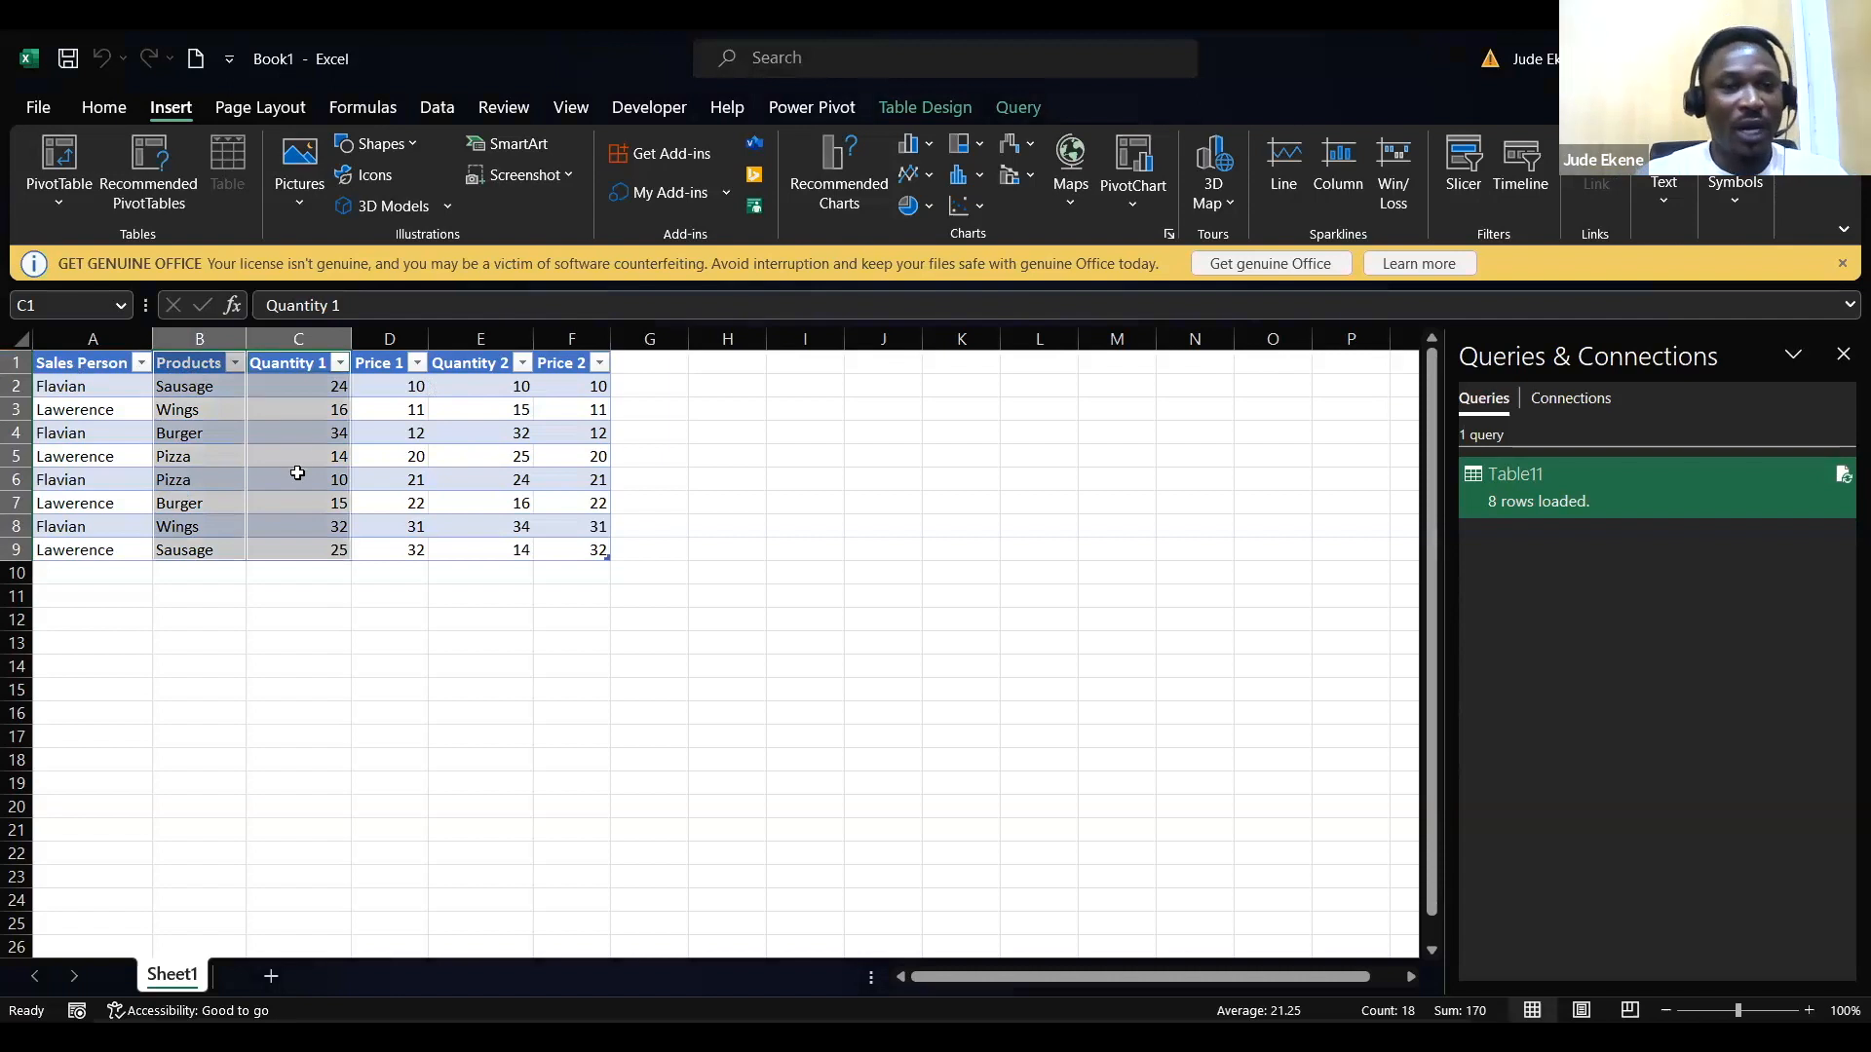
left_click(929, 149)
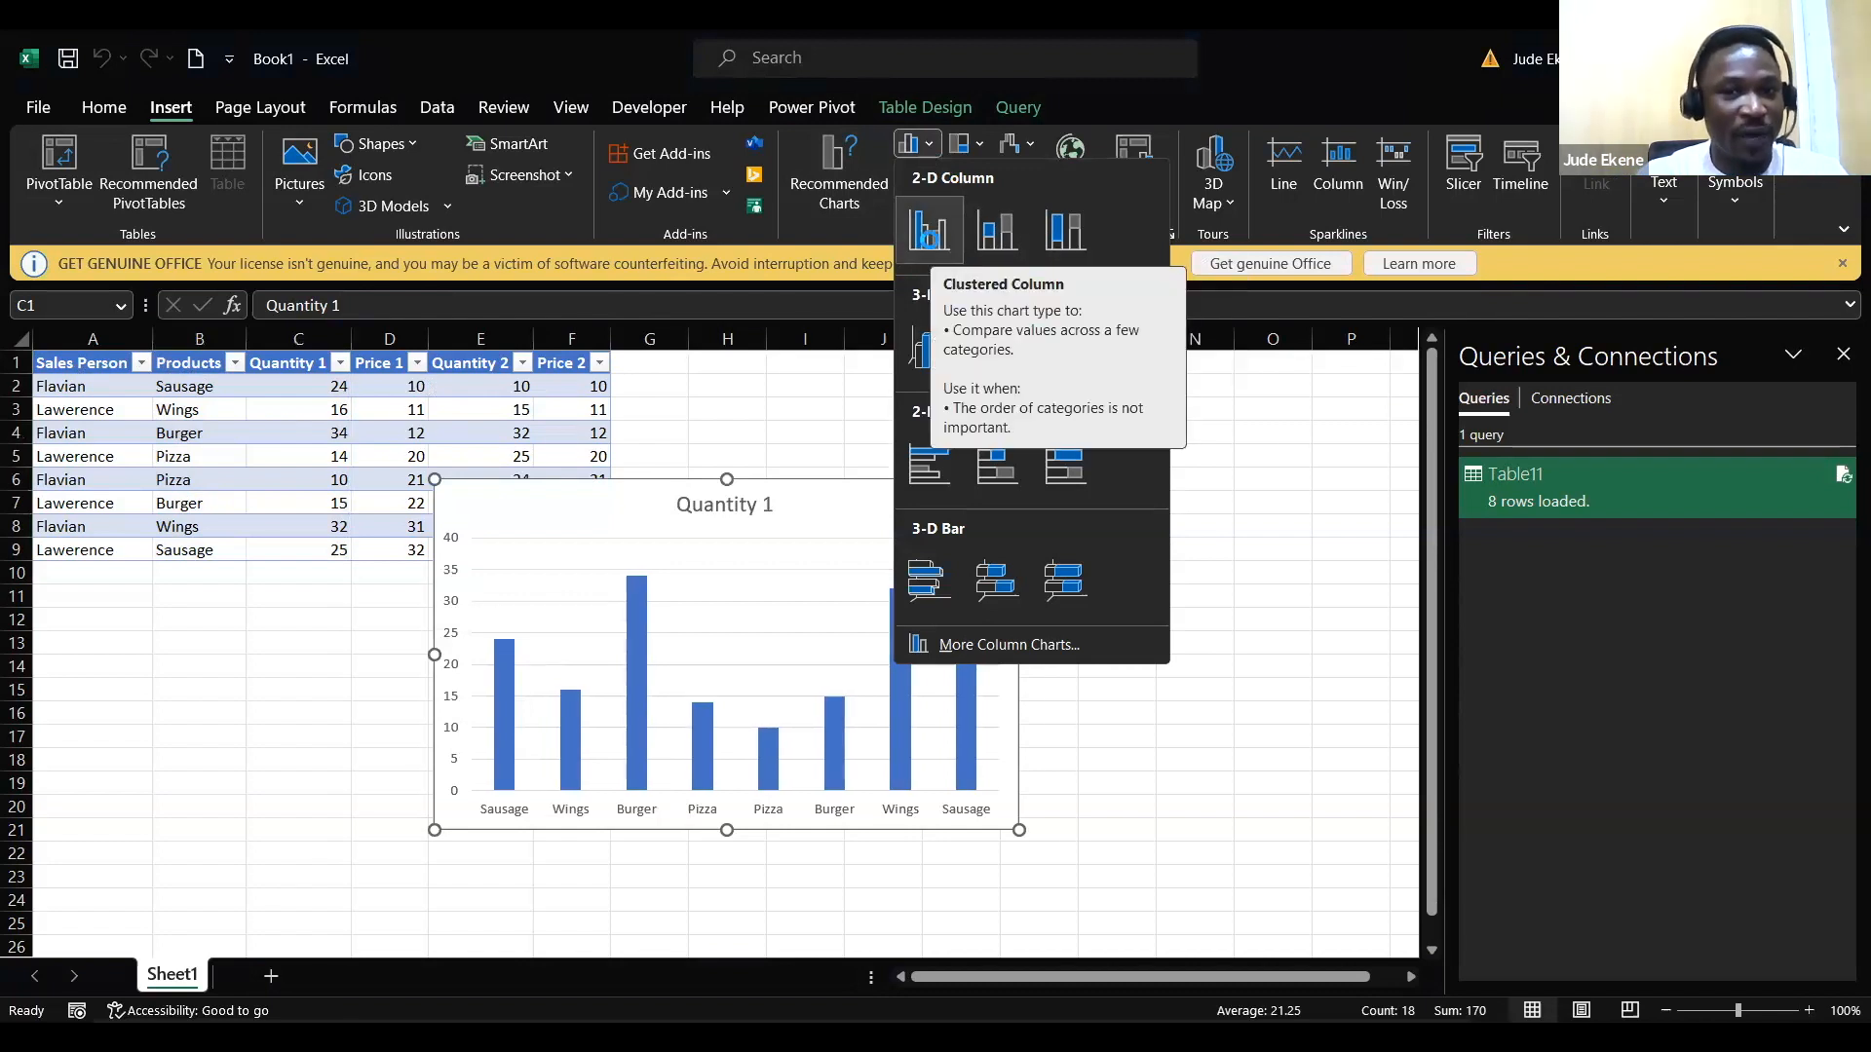
left_click(931, 244)
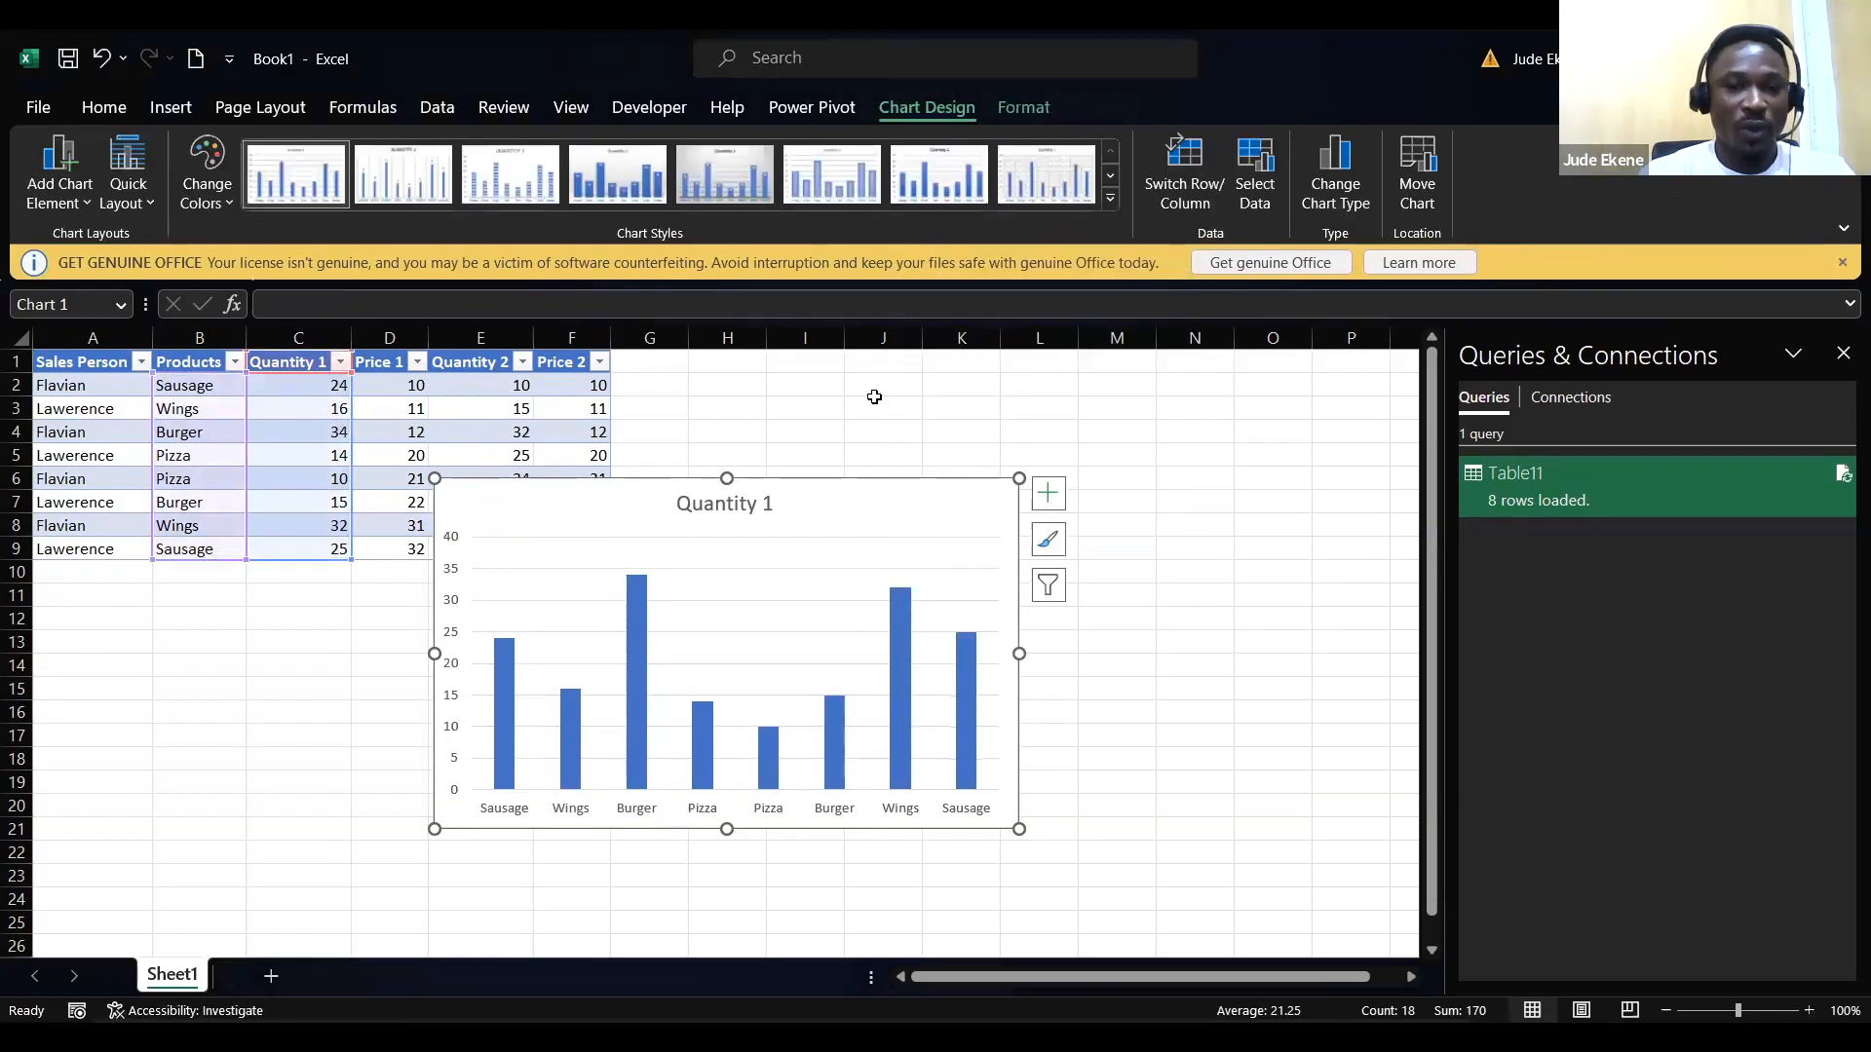
Step: Move and enlarge the column chart so it spans about columns C to N and rows 1 to 22
left_click_drag(864, 481, 1056, 448)
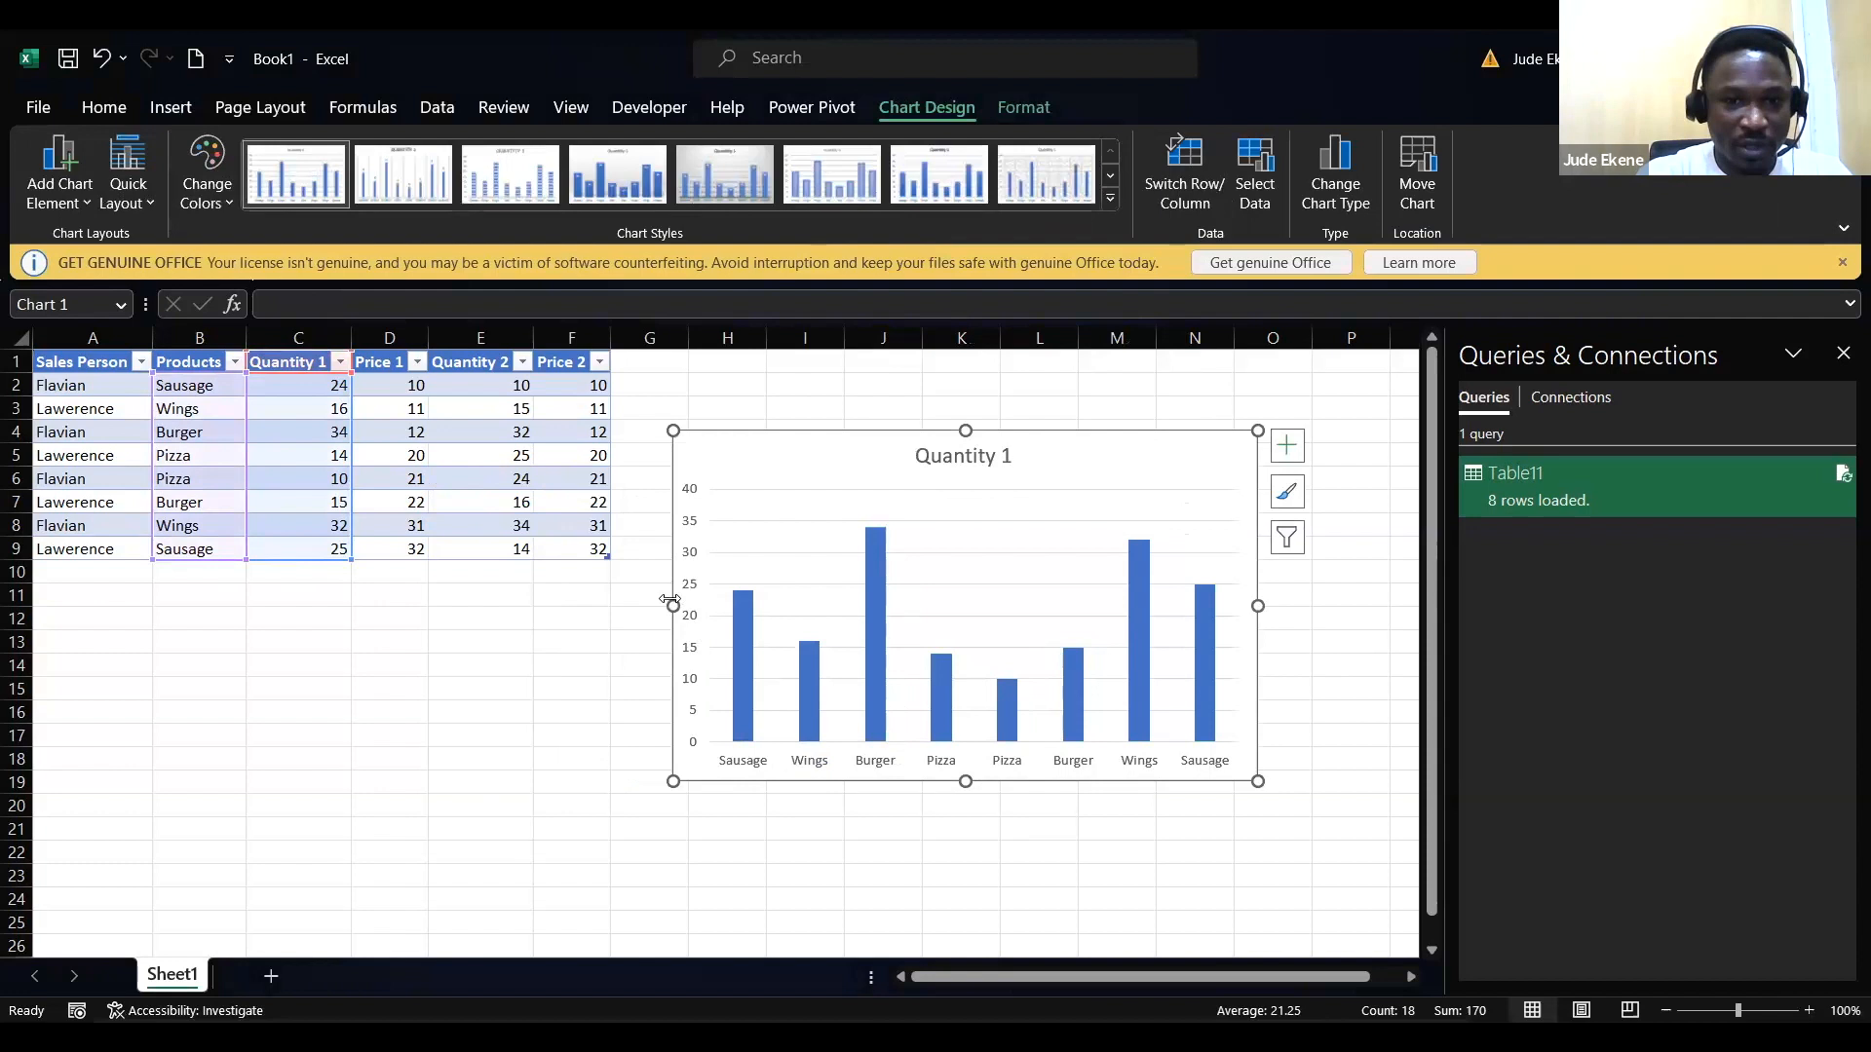
left_click_drag(673, 604, 521, 607)
left_click_drag(889, 821, 888, 851)
left_click_drag(1260, 639, 1306, 639)
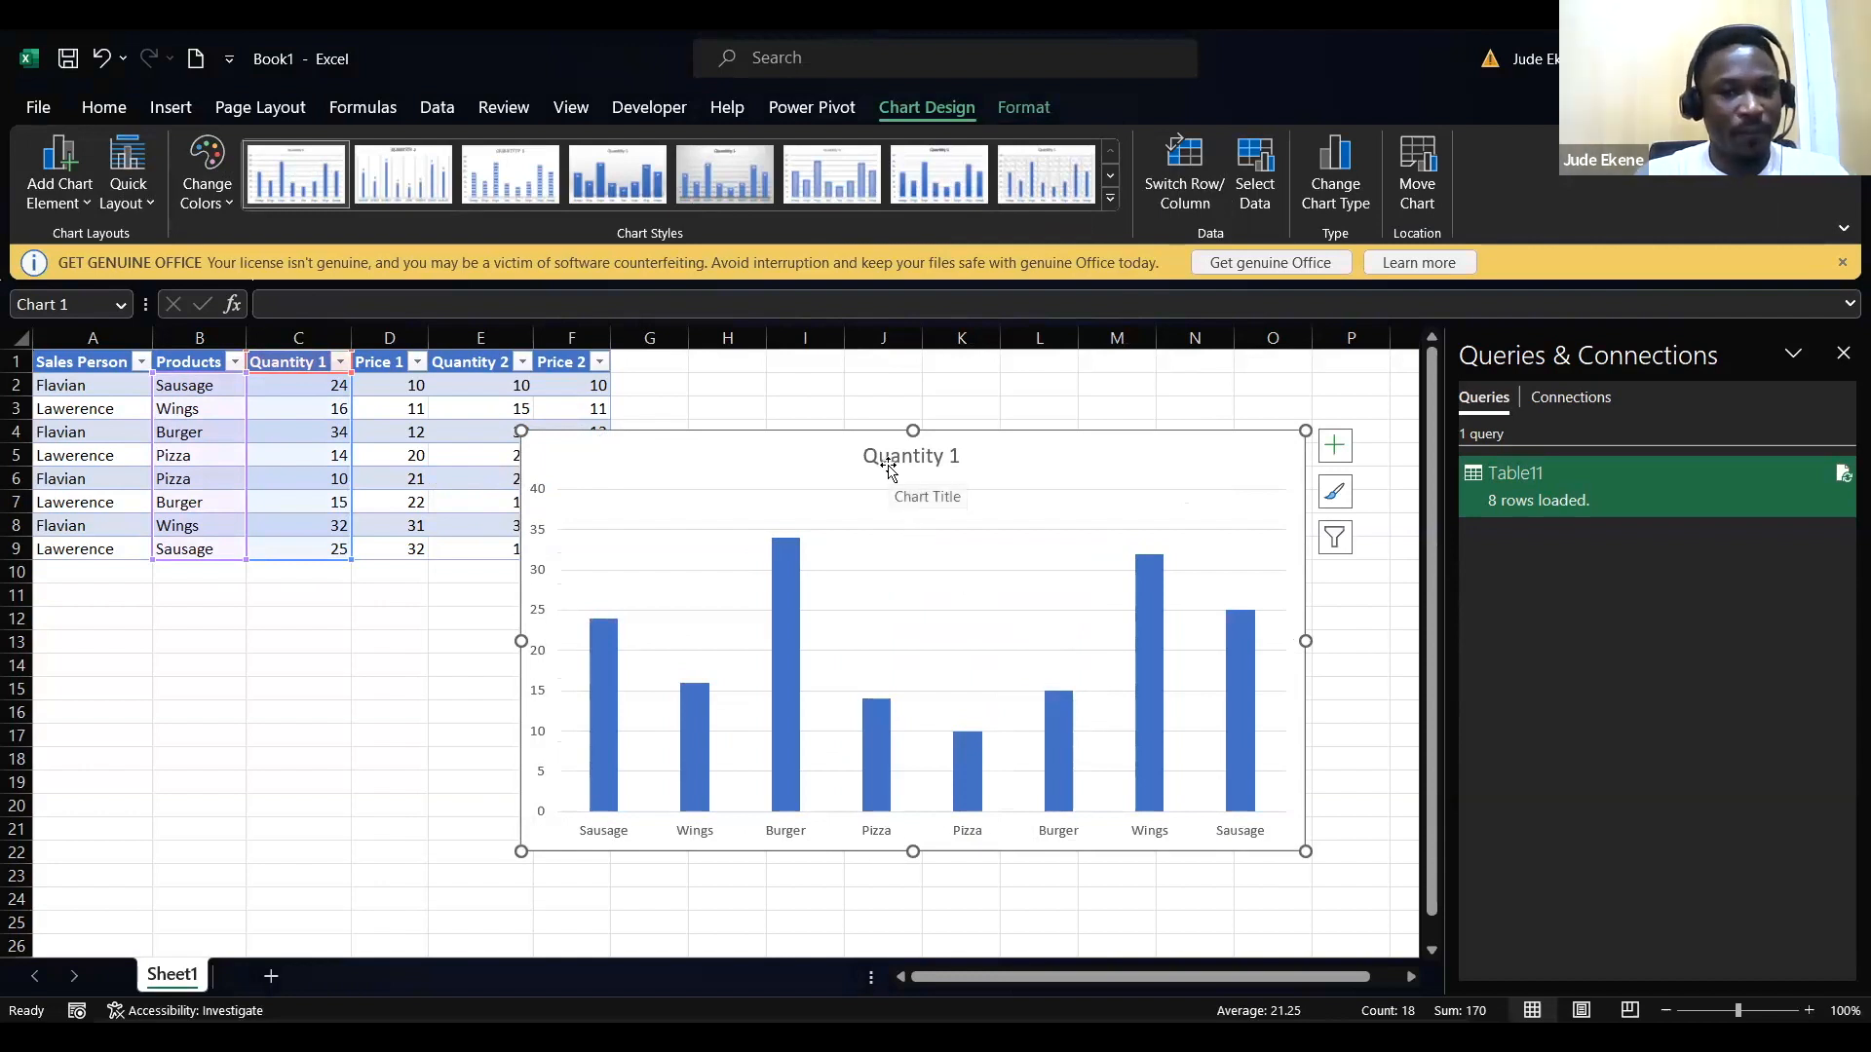
left_click_drag(913, 853, 913, 883)
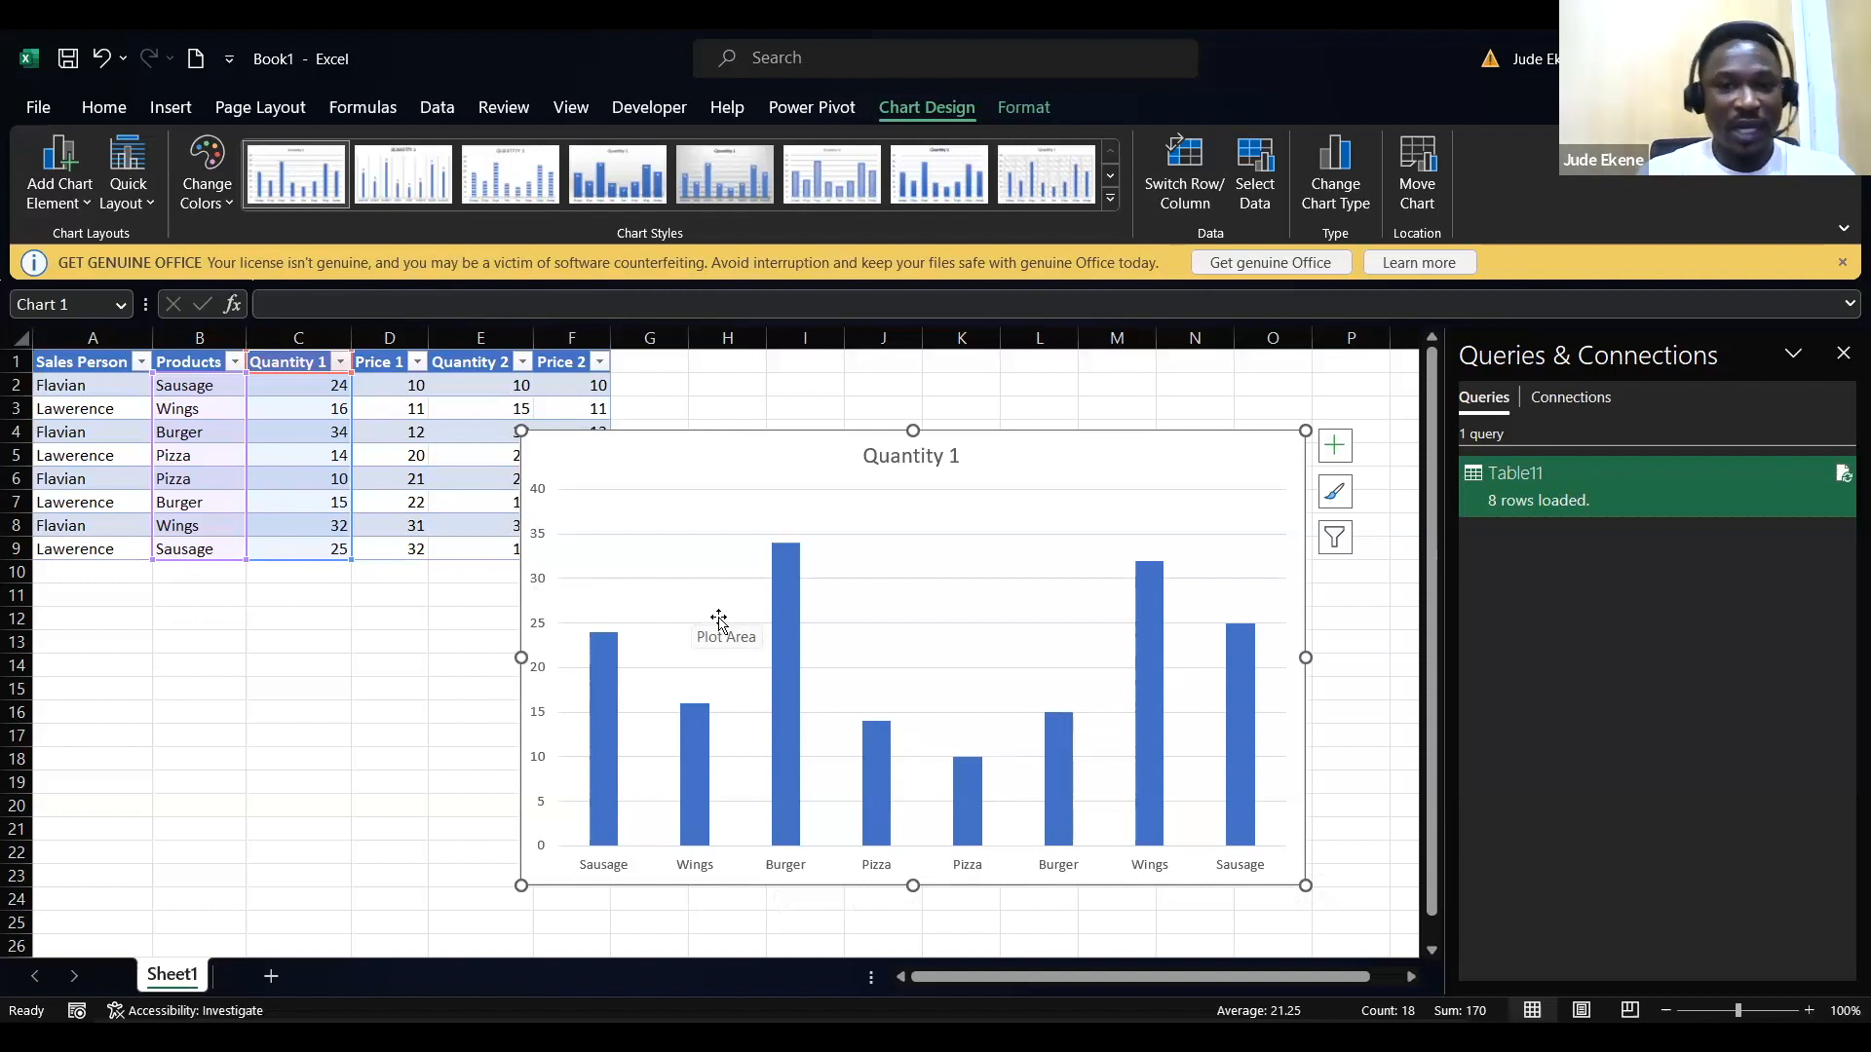
left_click_drag(844, 441, 815, 396)
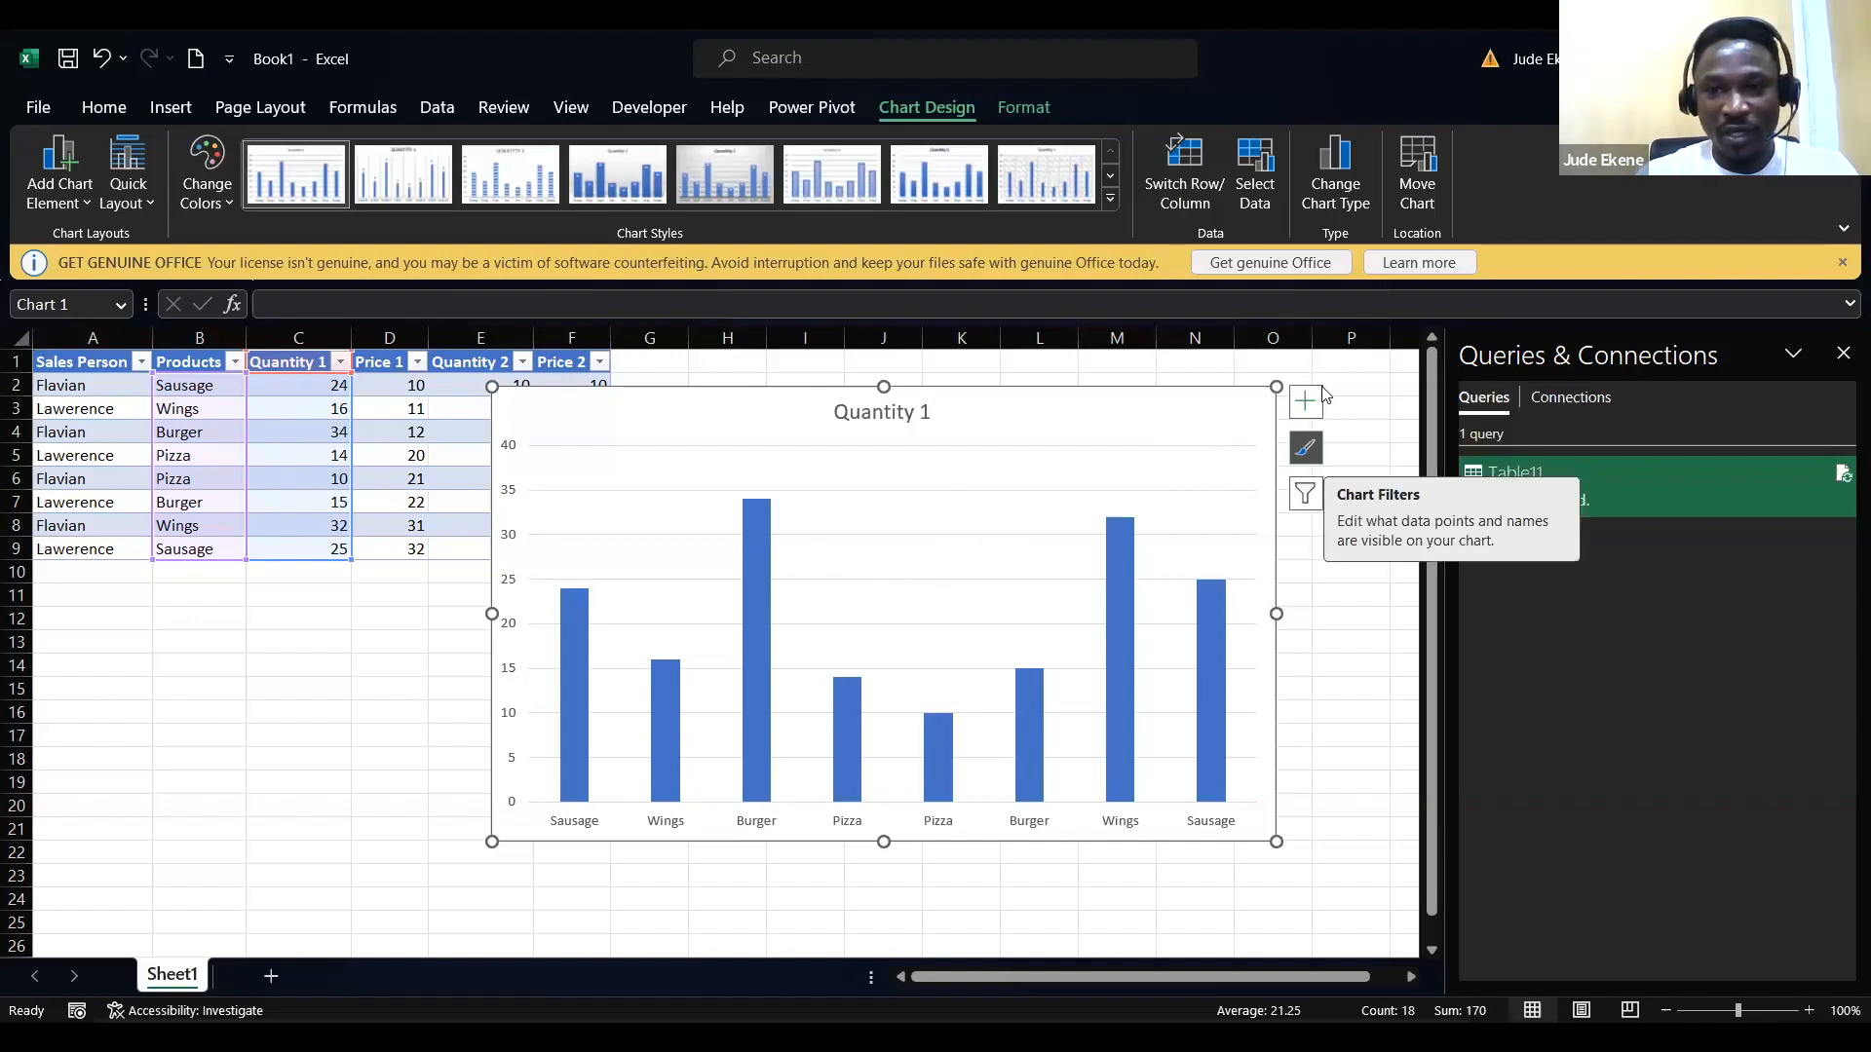
left_click_drag(958, 399, 805, 383)
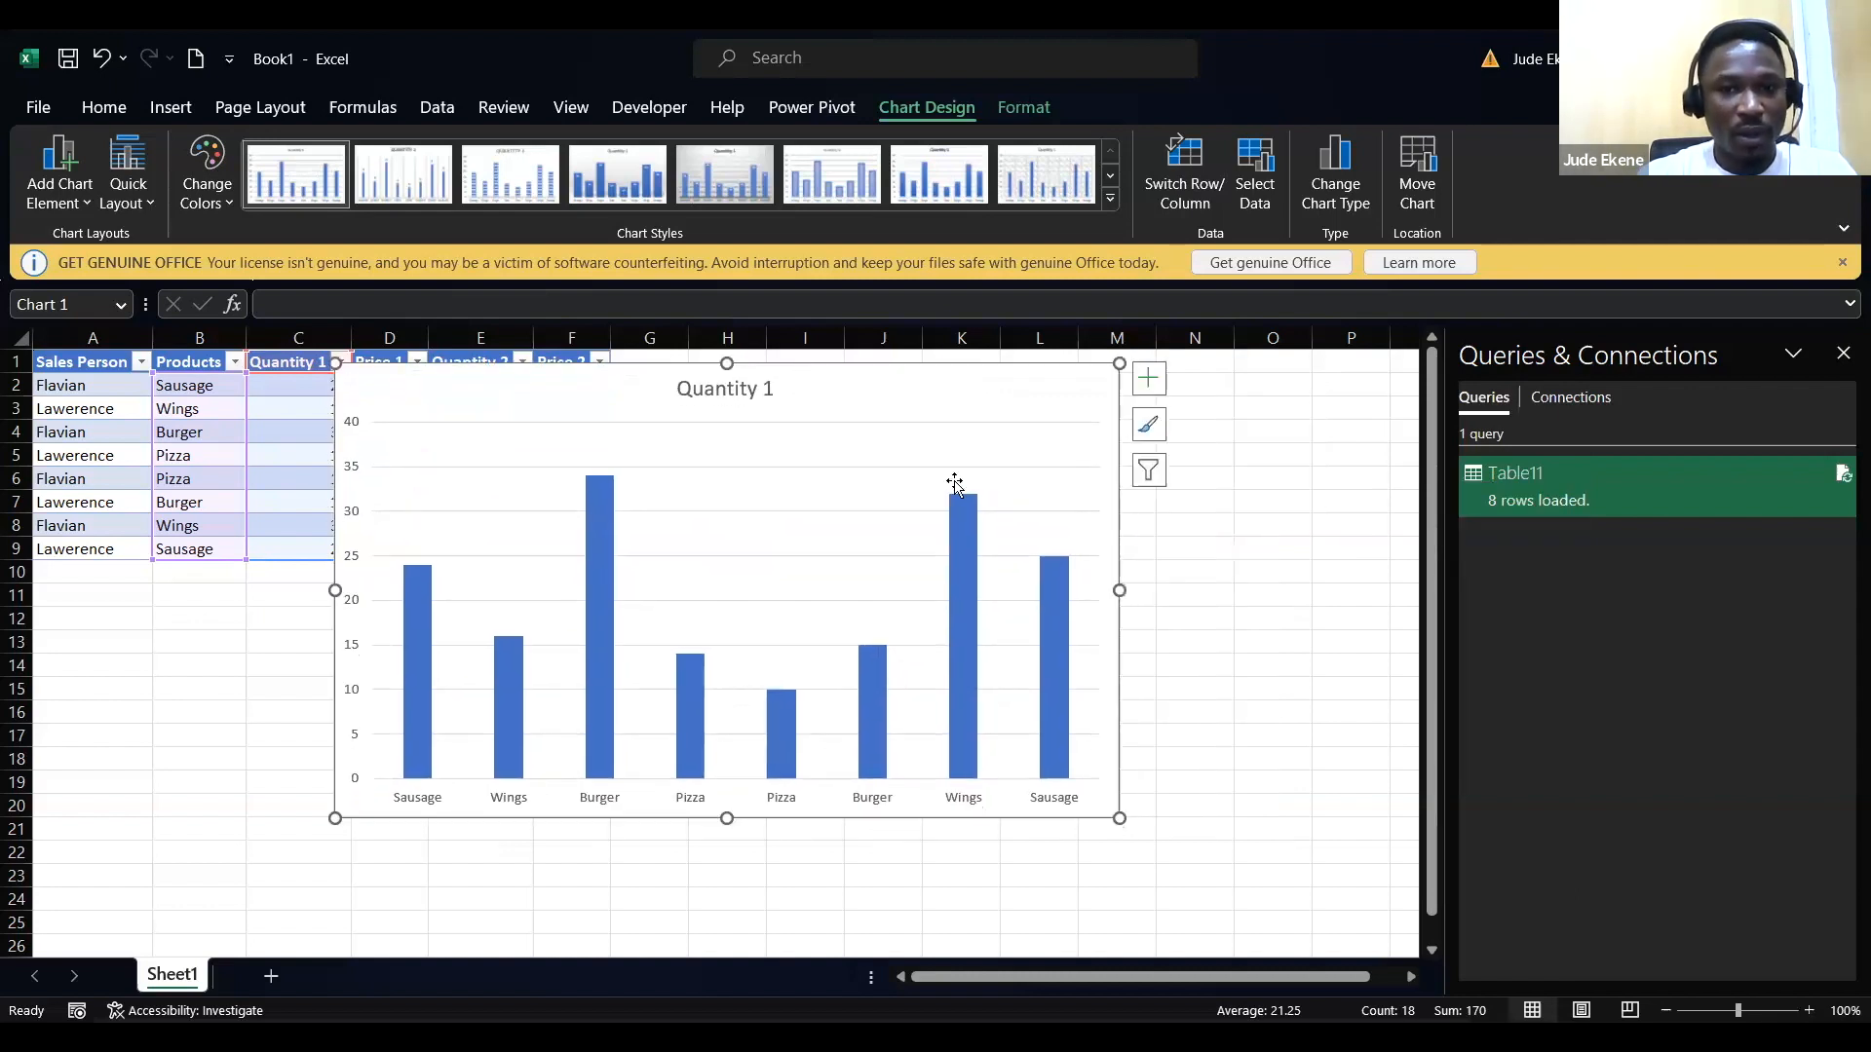
left_click_drag(1145, 590, 1200, 602)
left_click_drag(766, 818, 769, 849)
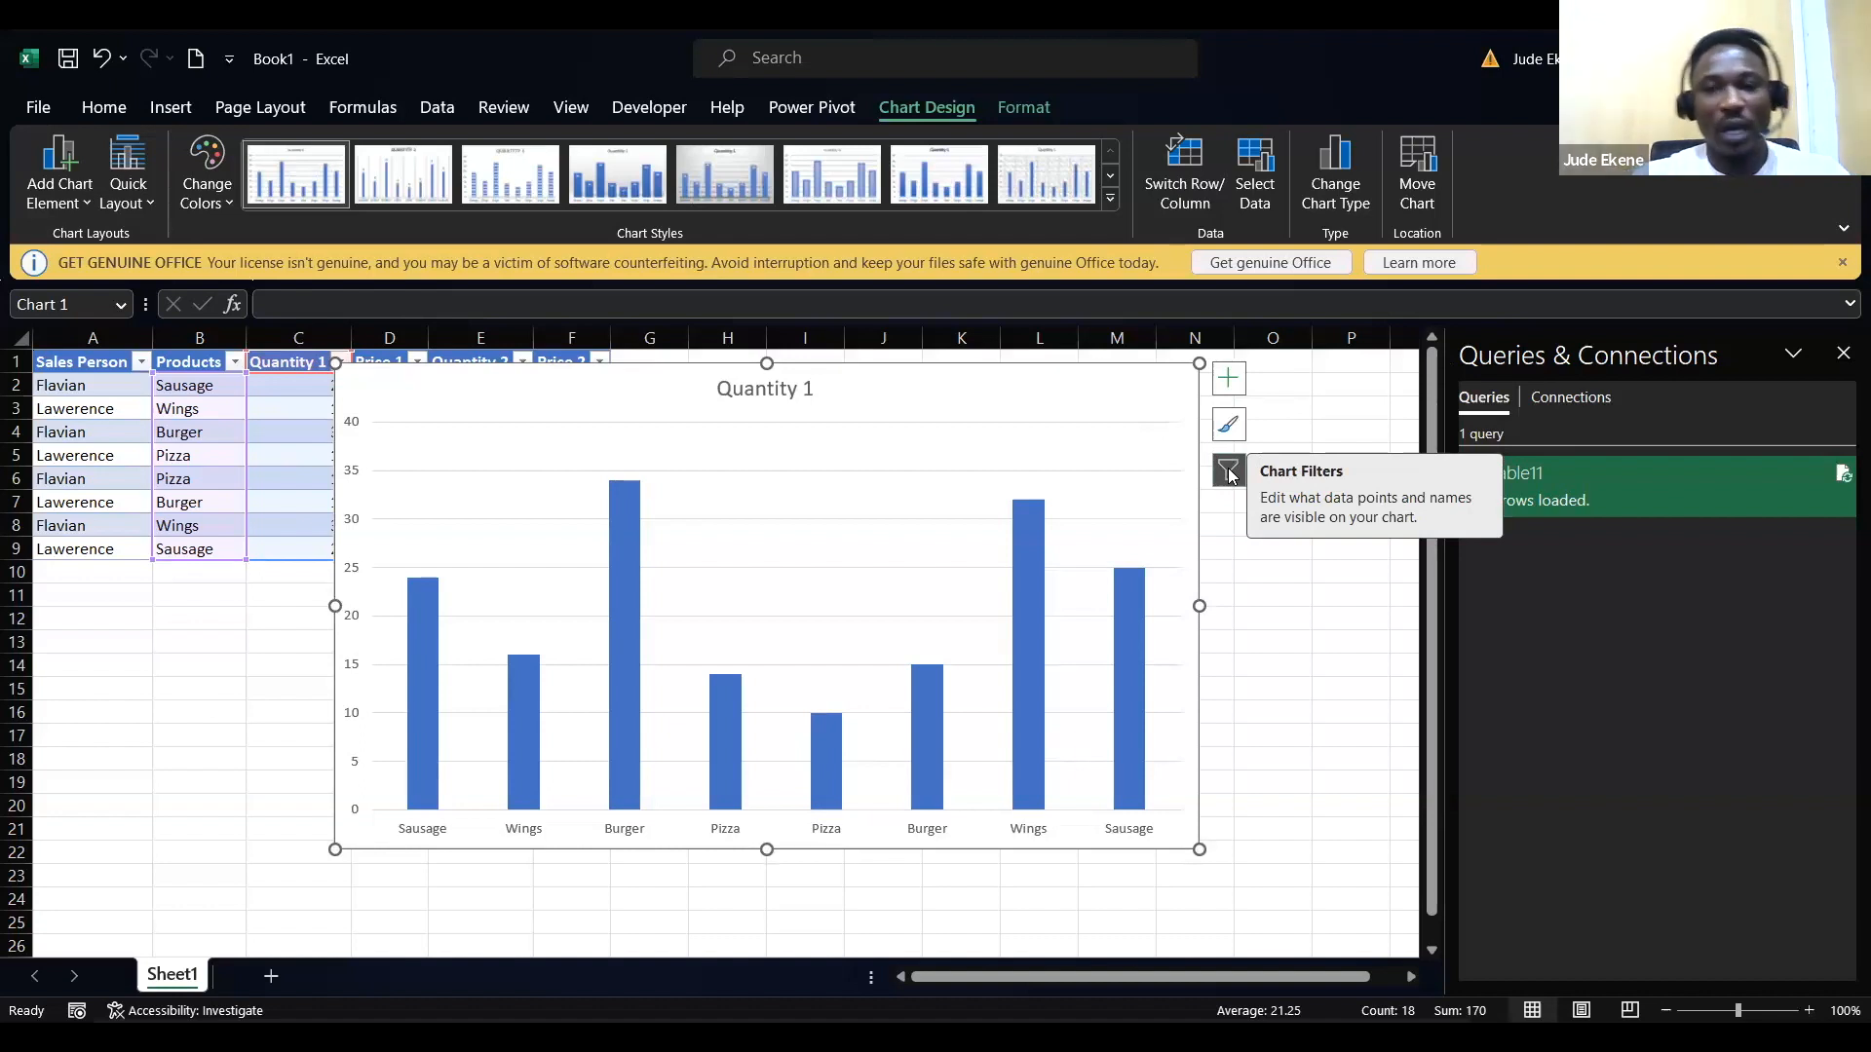
Step: Hide and restore the chart's axes, and add axis titles to the chart
left_click(1231, 383)
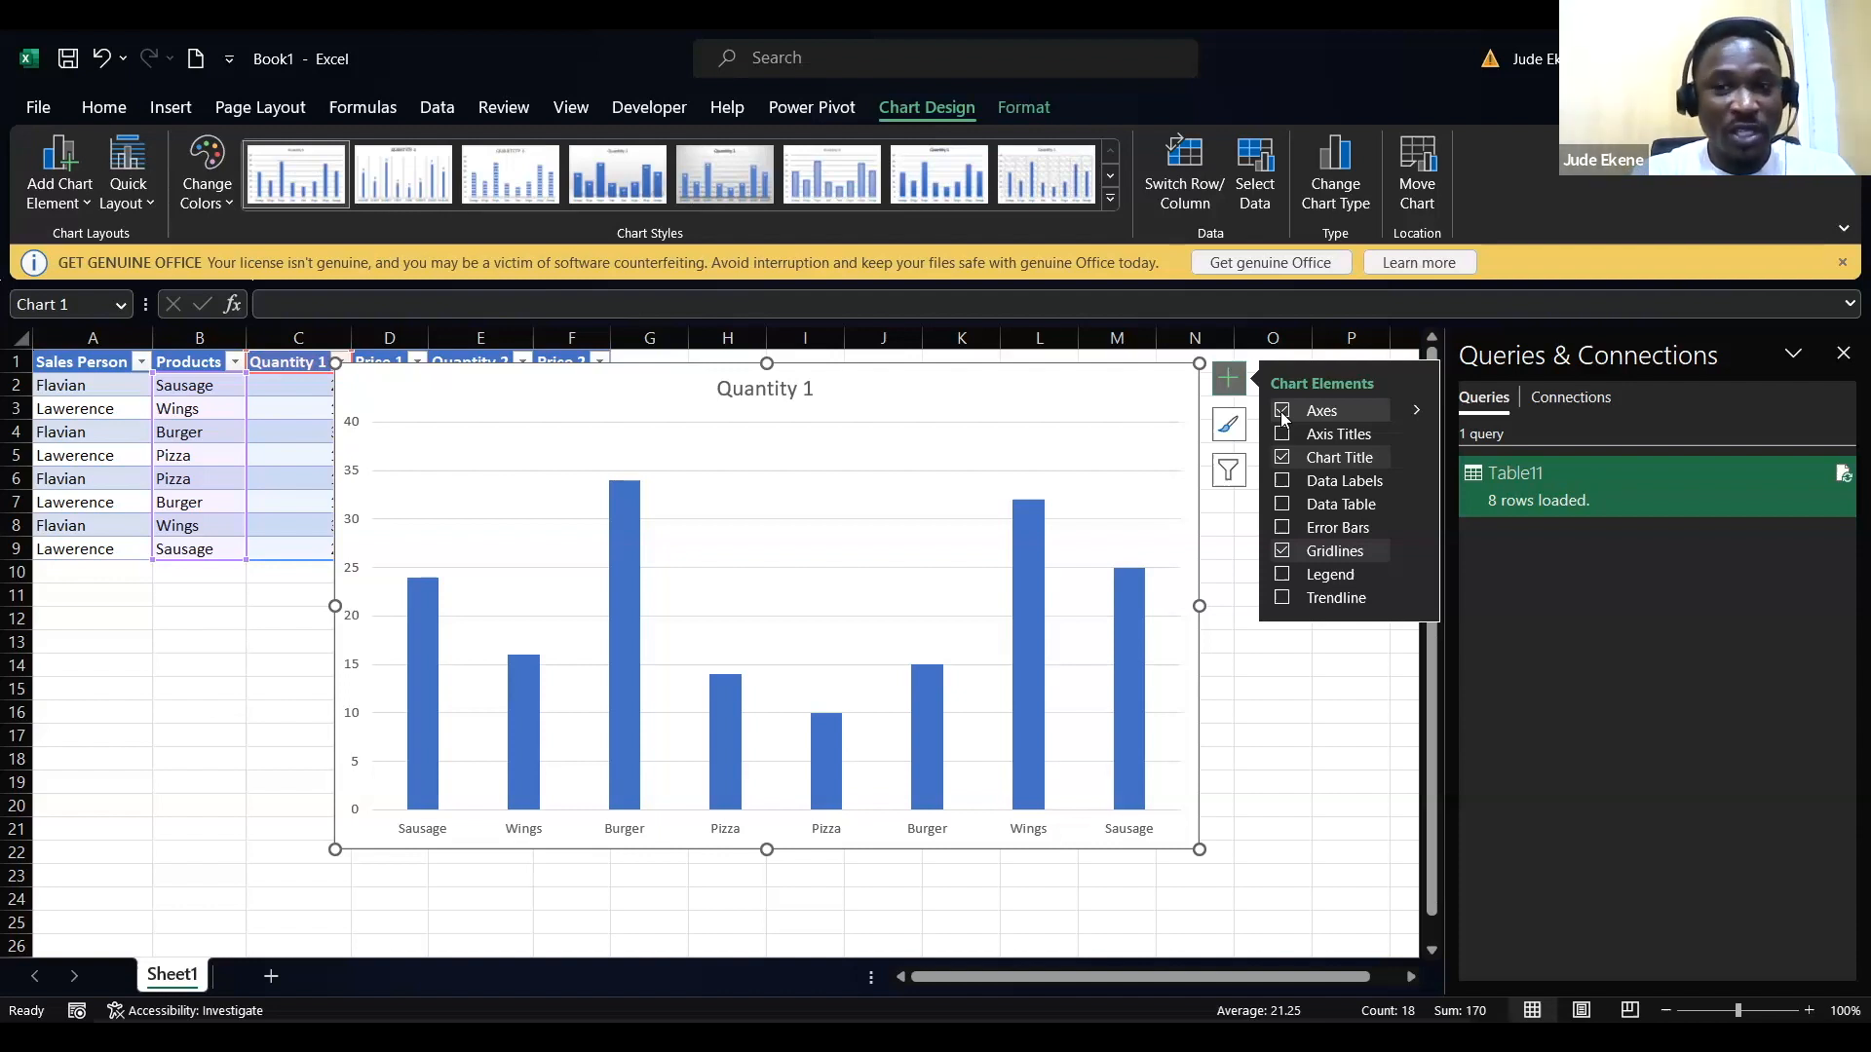
left_click(1284, 417)
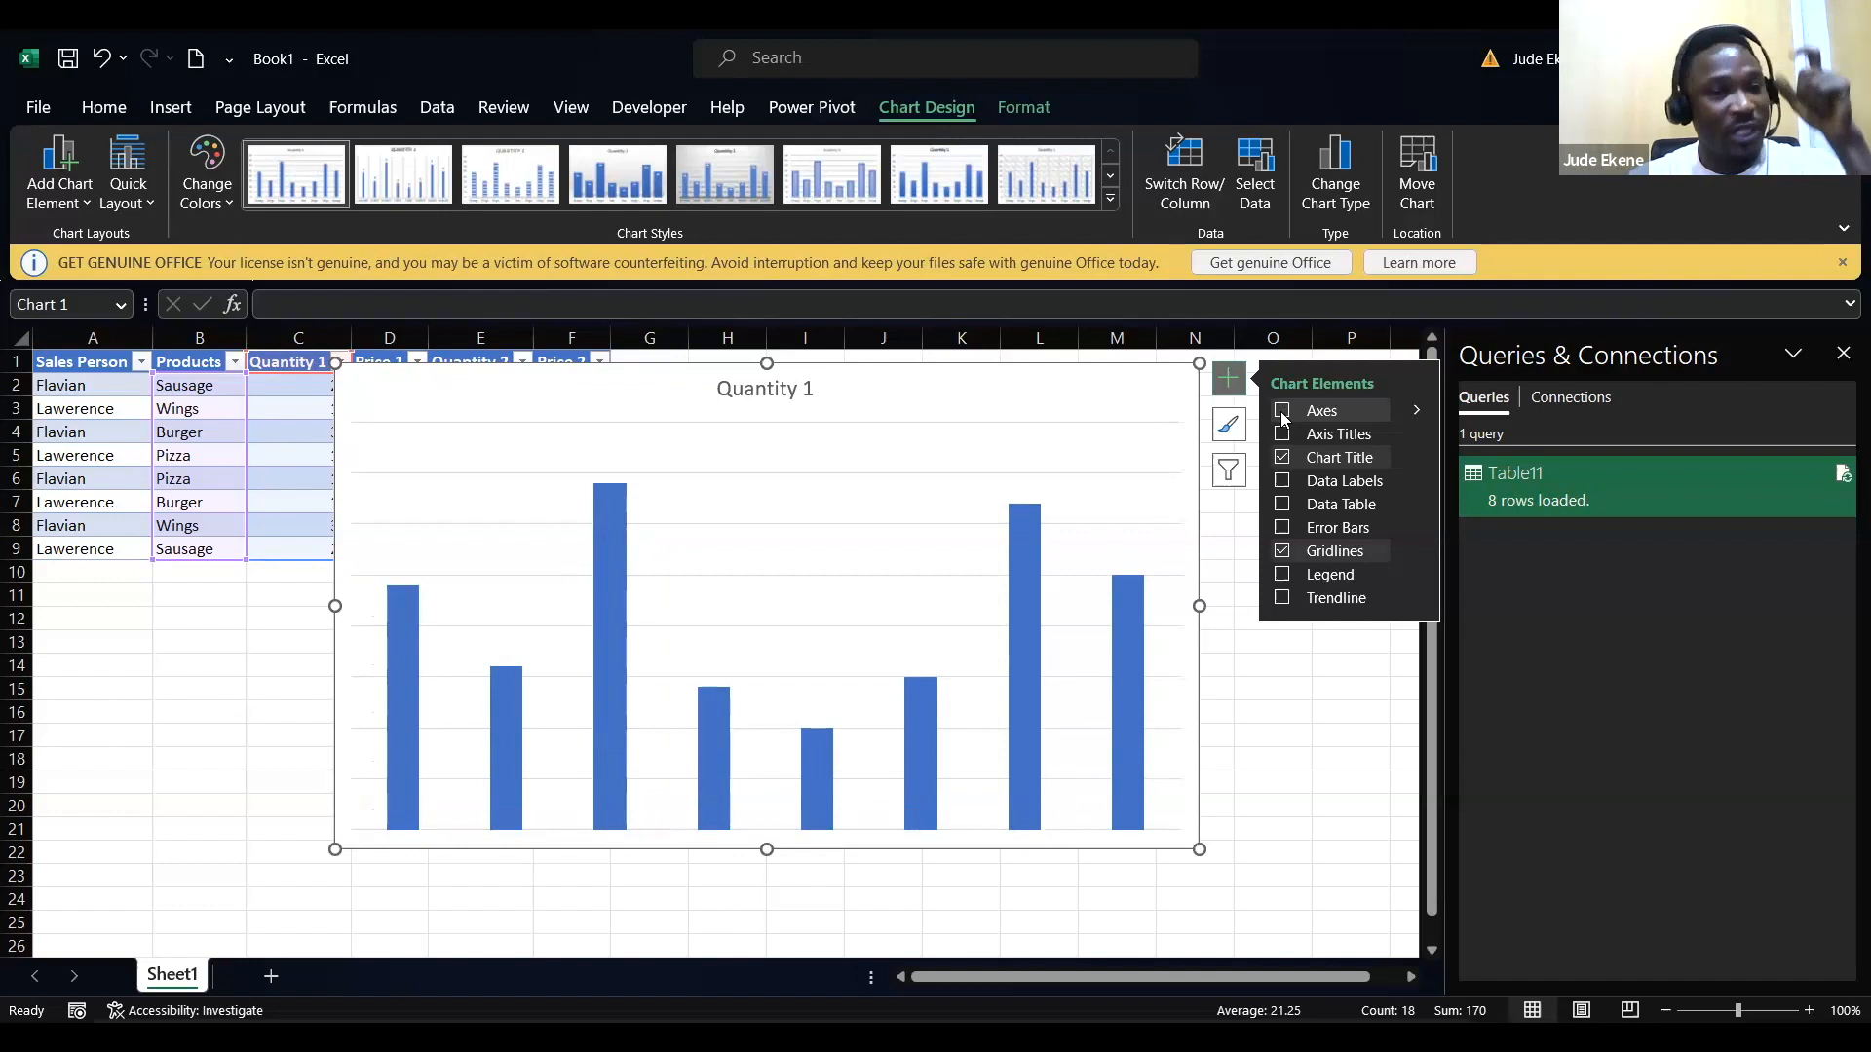
left_click(1282, 413)
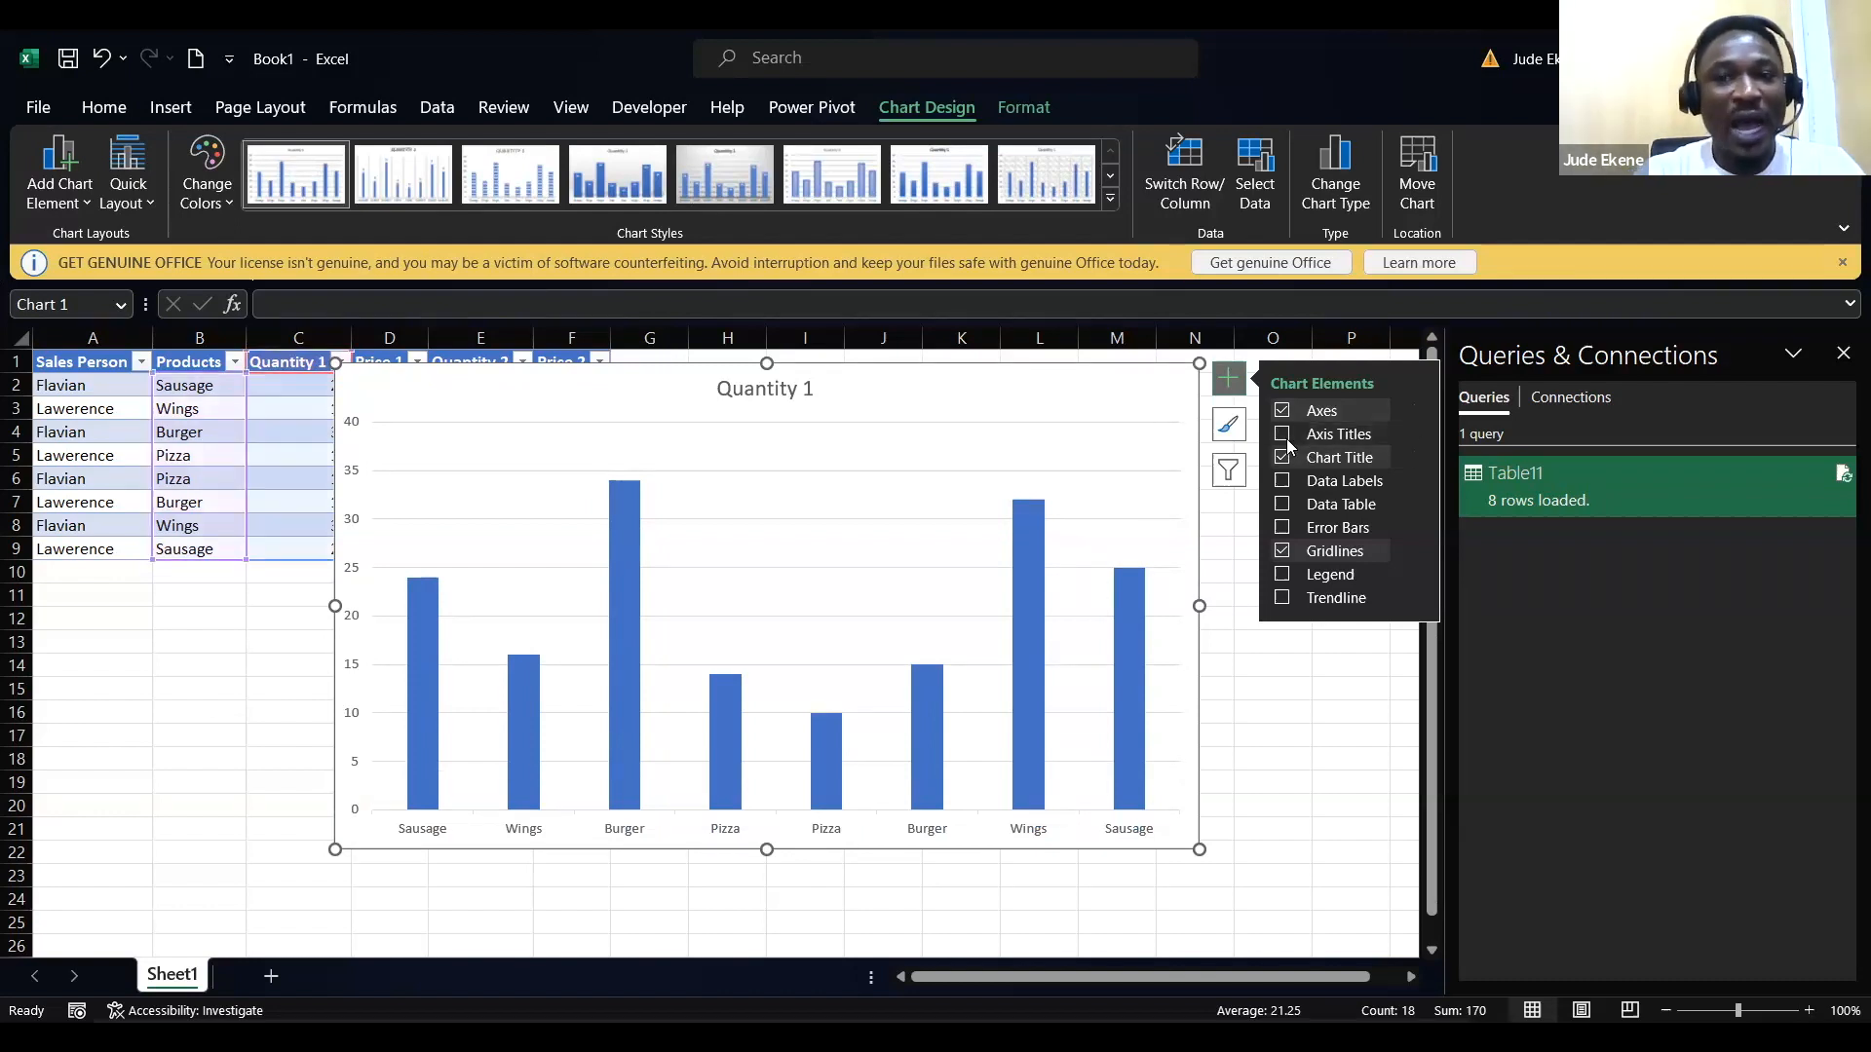
left_click(1282, 435)
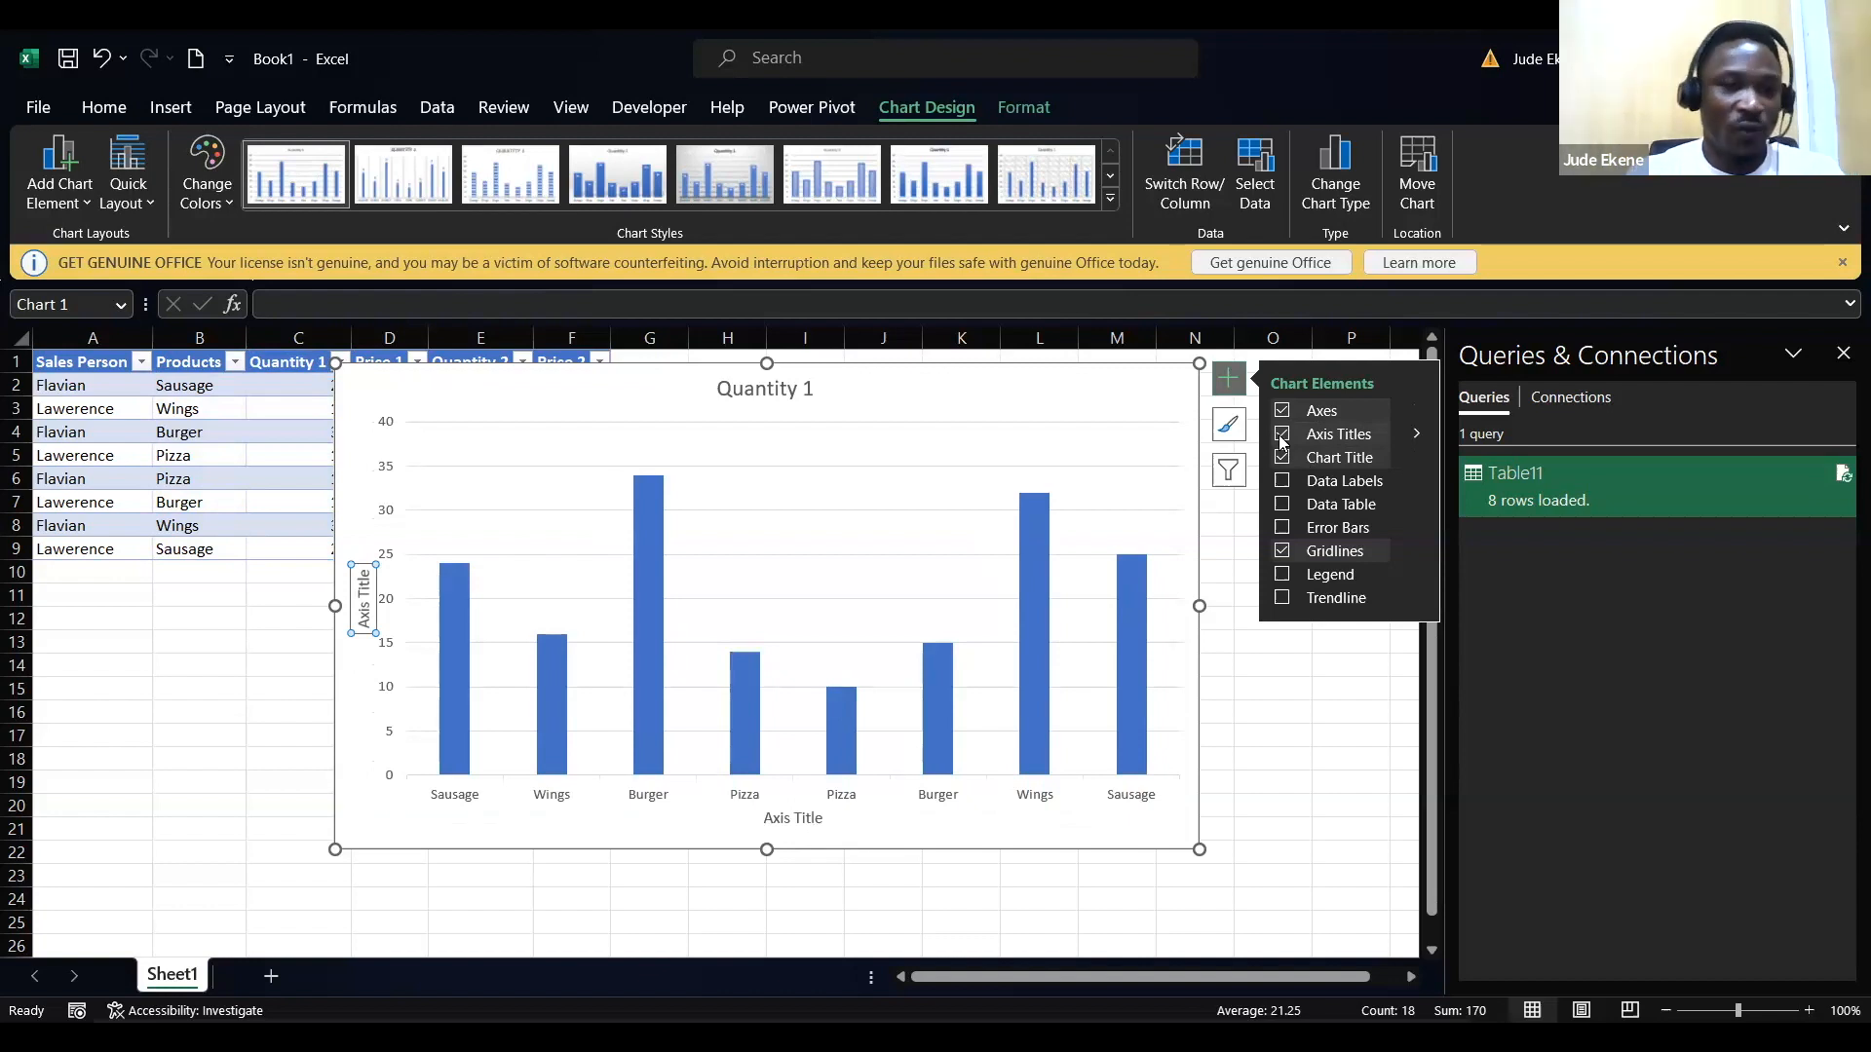
Step: Replace the horizontal axis title's placeholder text with PRODUCTS
left_click(797, 820)
left_click(817, 817)
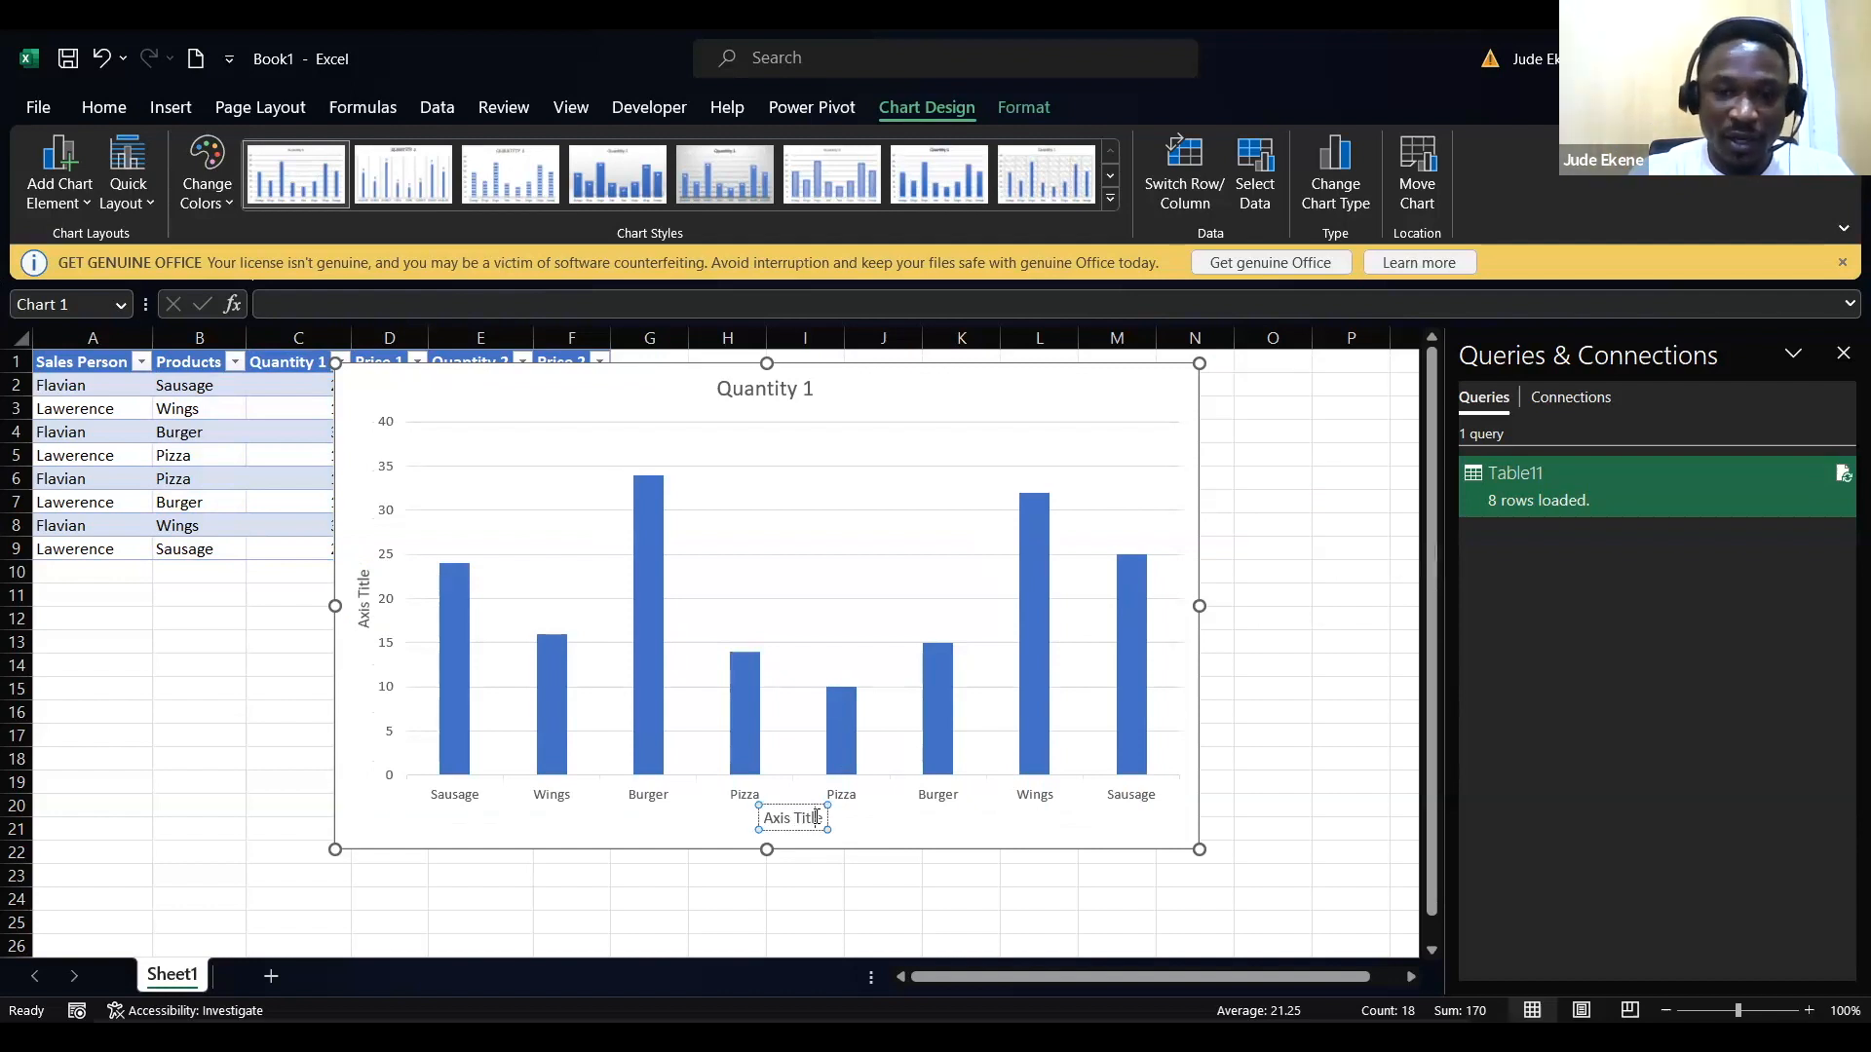
key("BackSpace")
key("BackSpace")
key("BackSpace")
key("BackSpace")
key("BackSpace")
key("BackSpace")
key("BackSpace")
key("BackSpace")
key("BackSpace")
key("BackSpace")
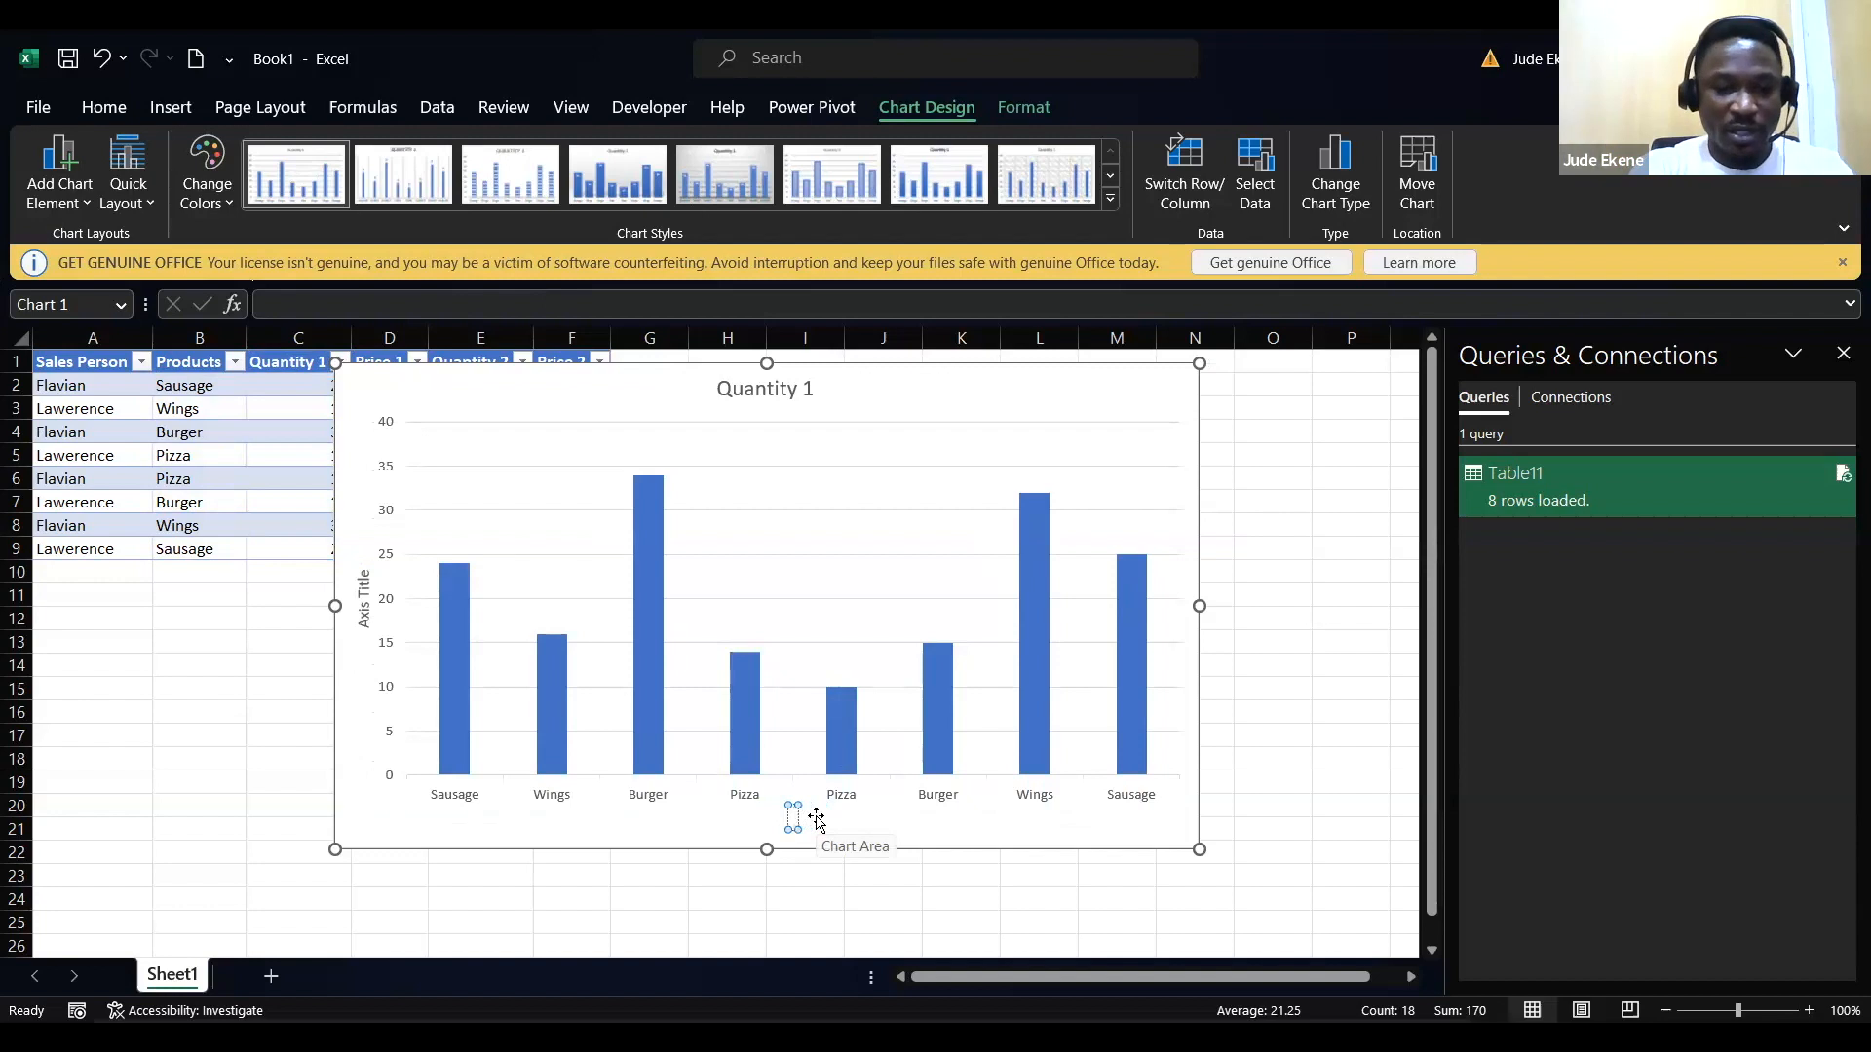
type("Pro")
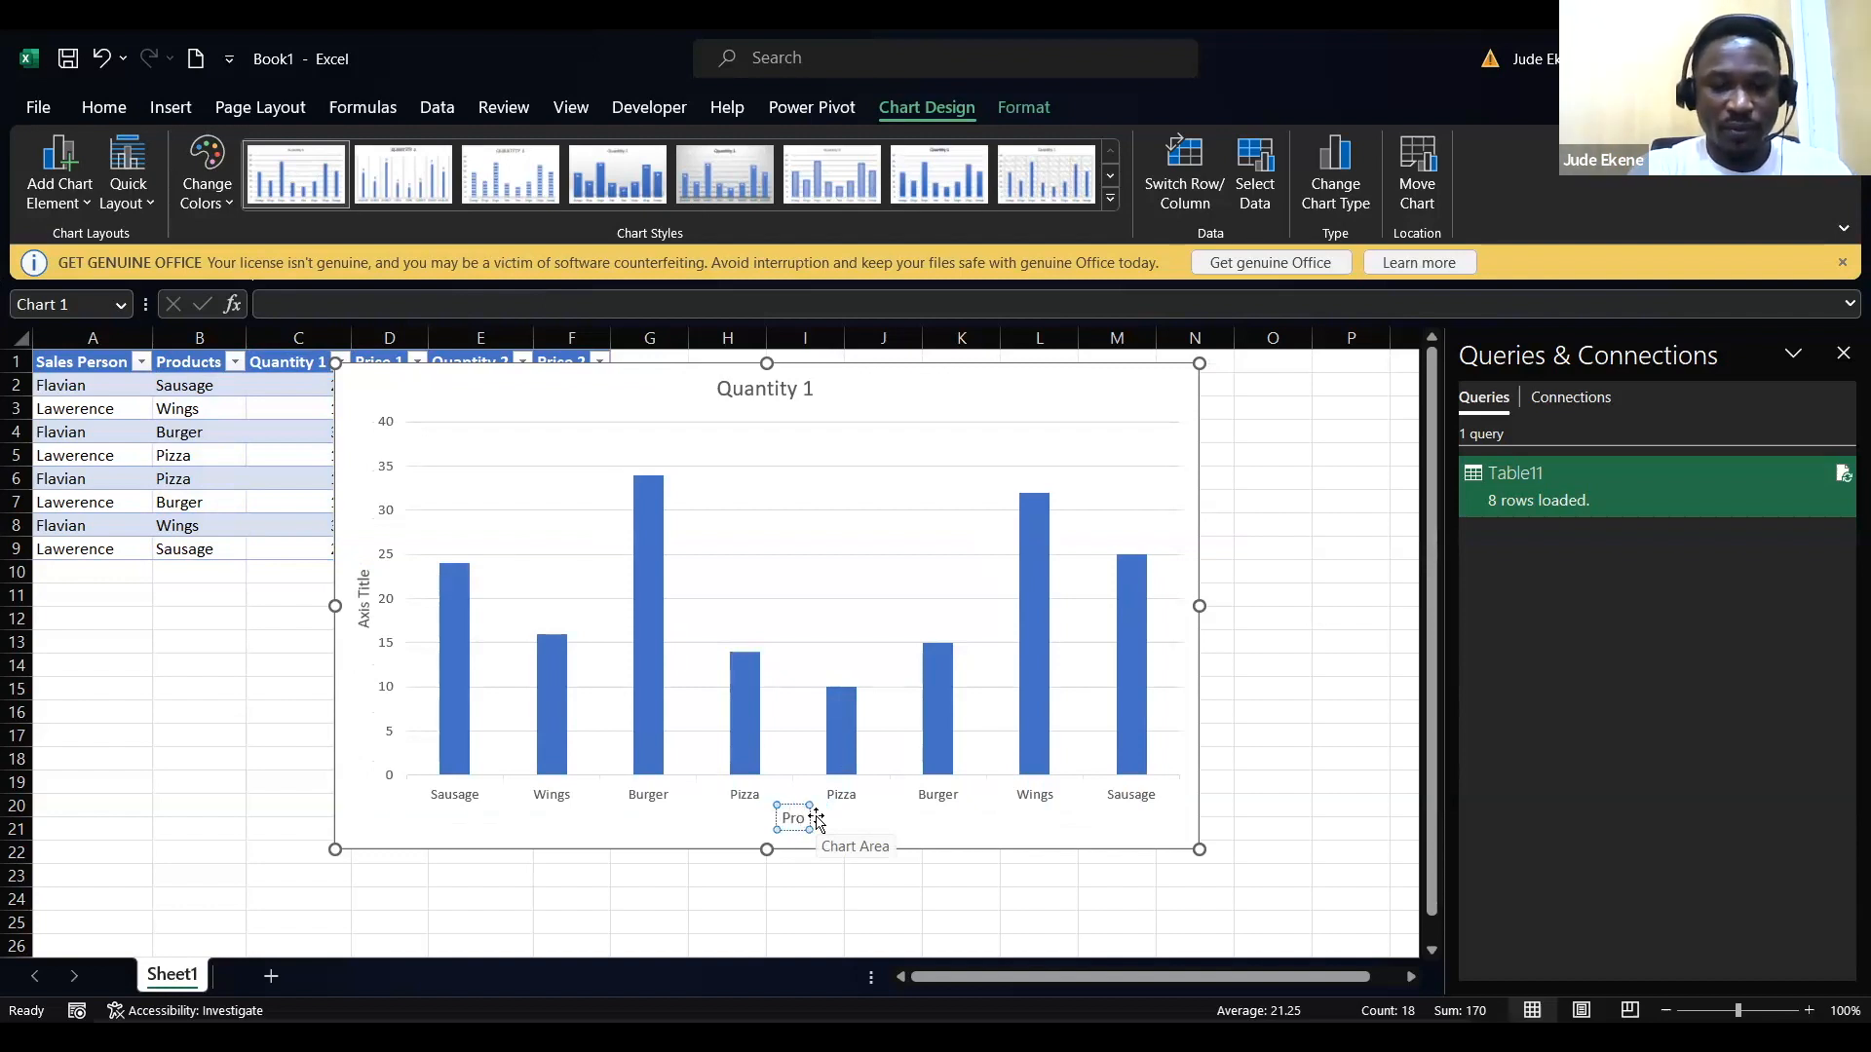
key("BackSpace")
key("BackSpace")
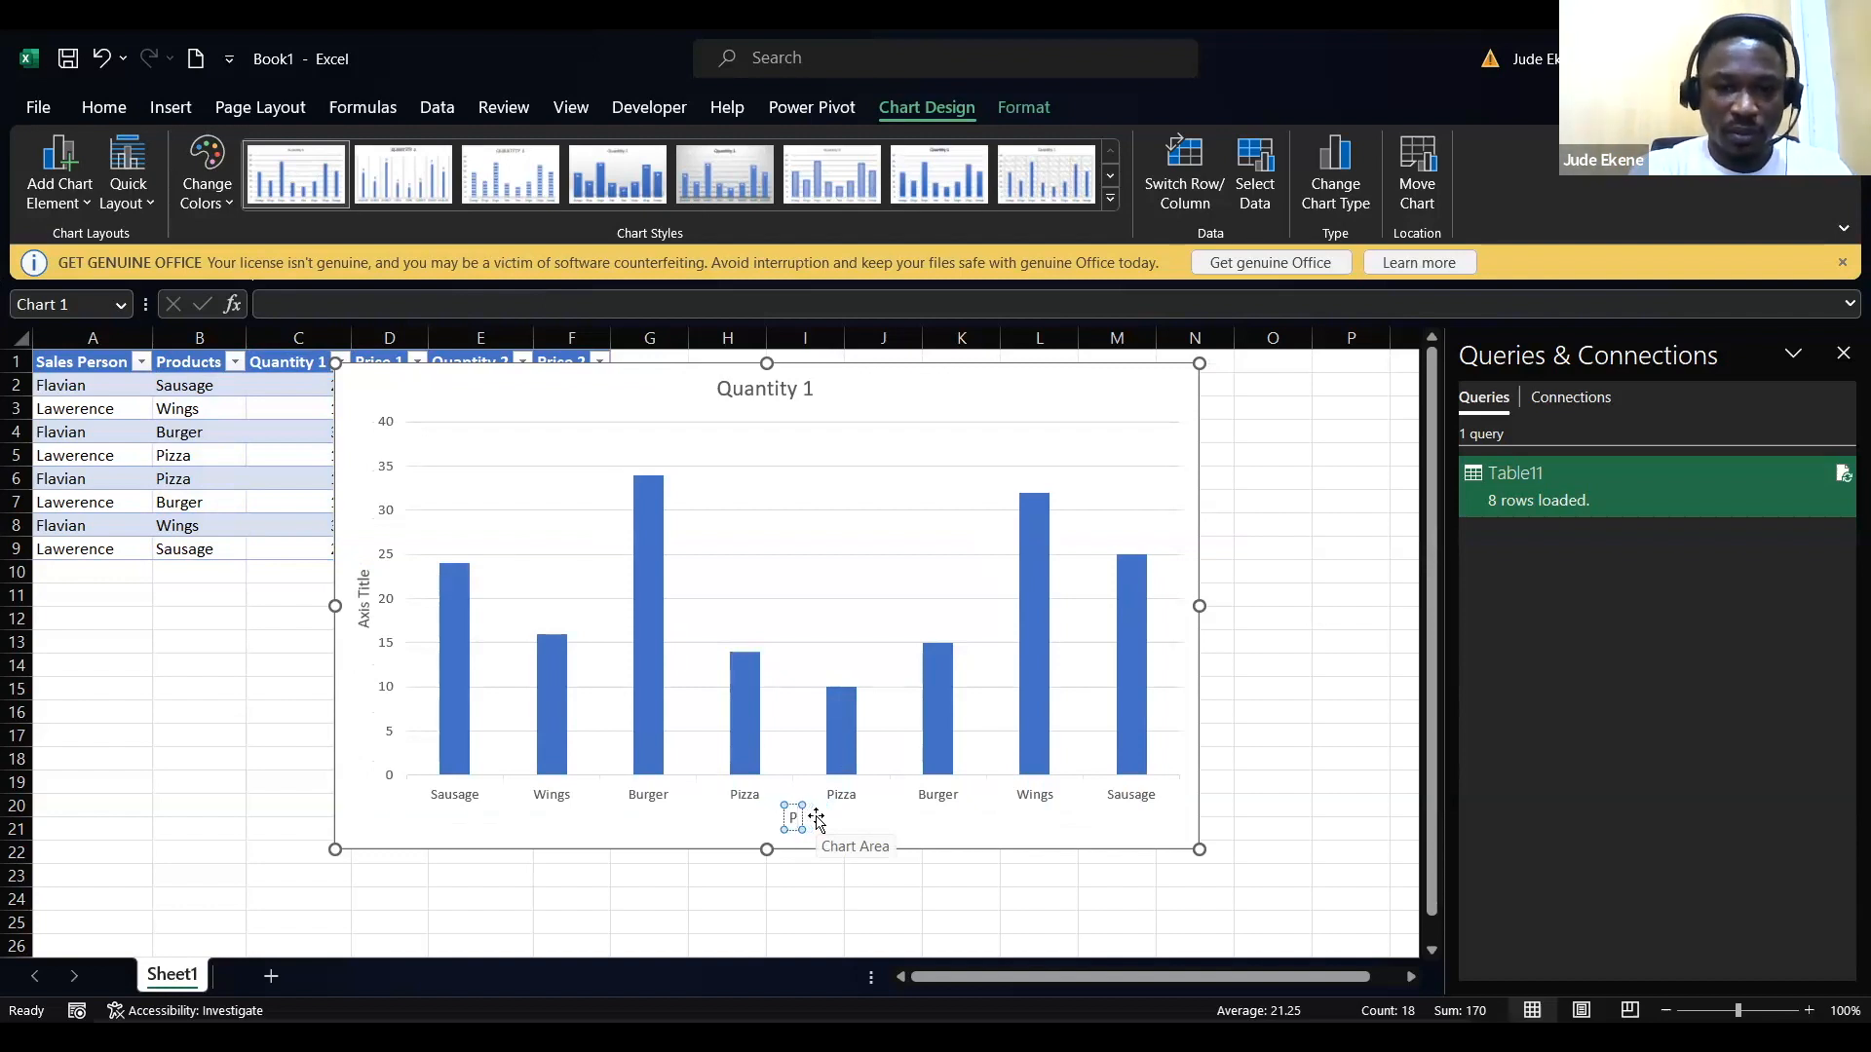
type("RODUCTS")
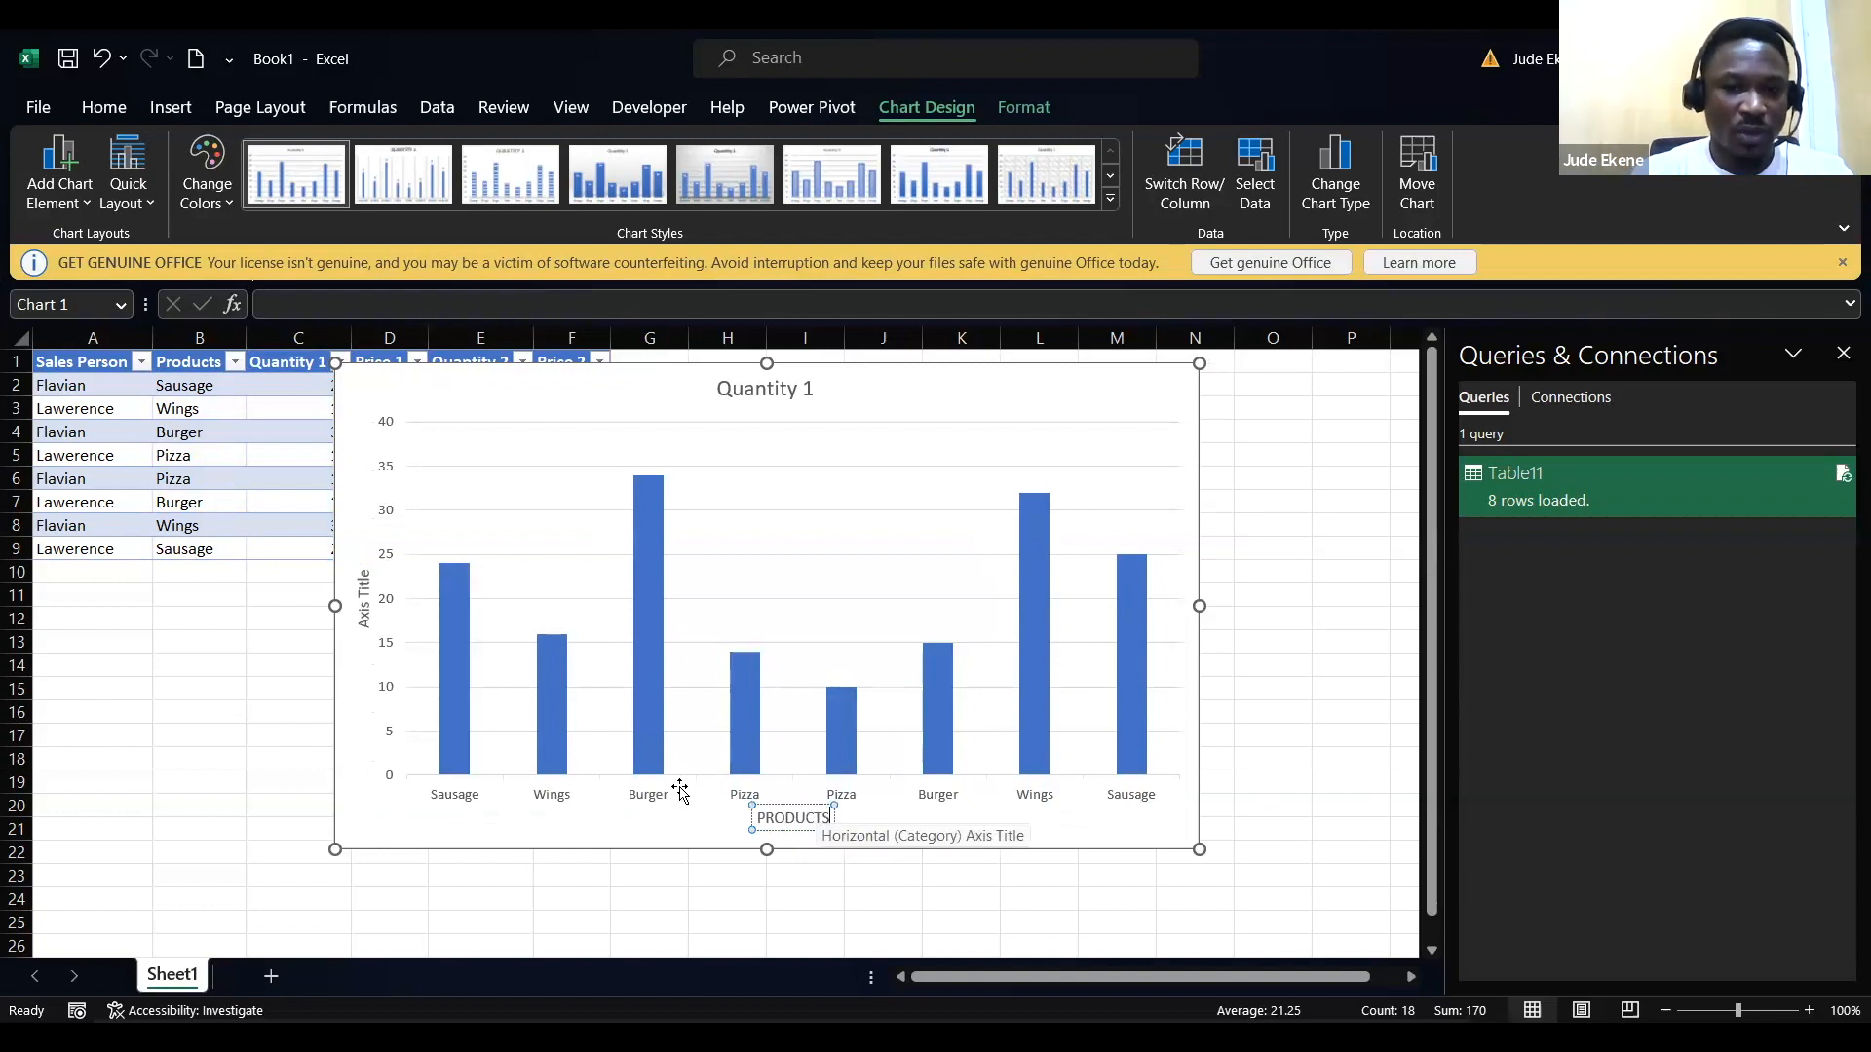
Step: Replace the vertical axis title's placeholder text with QUANTITY in capital letters
left_click(360, 603)
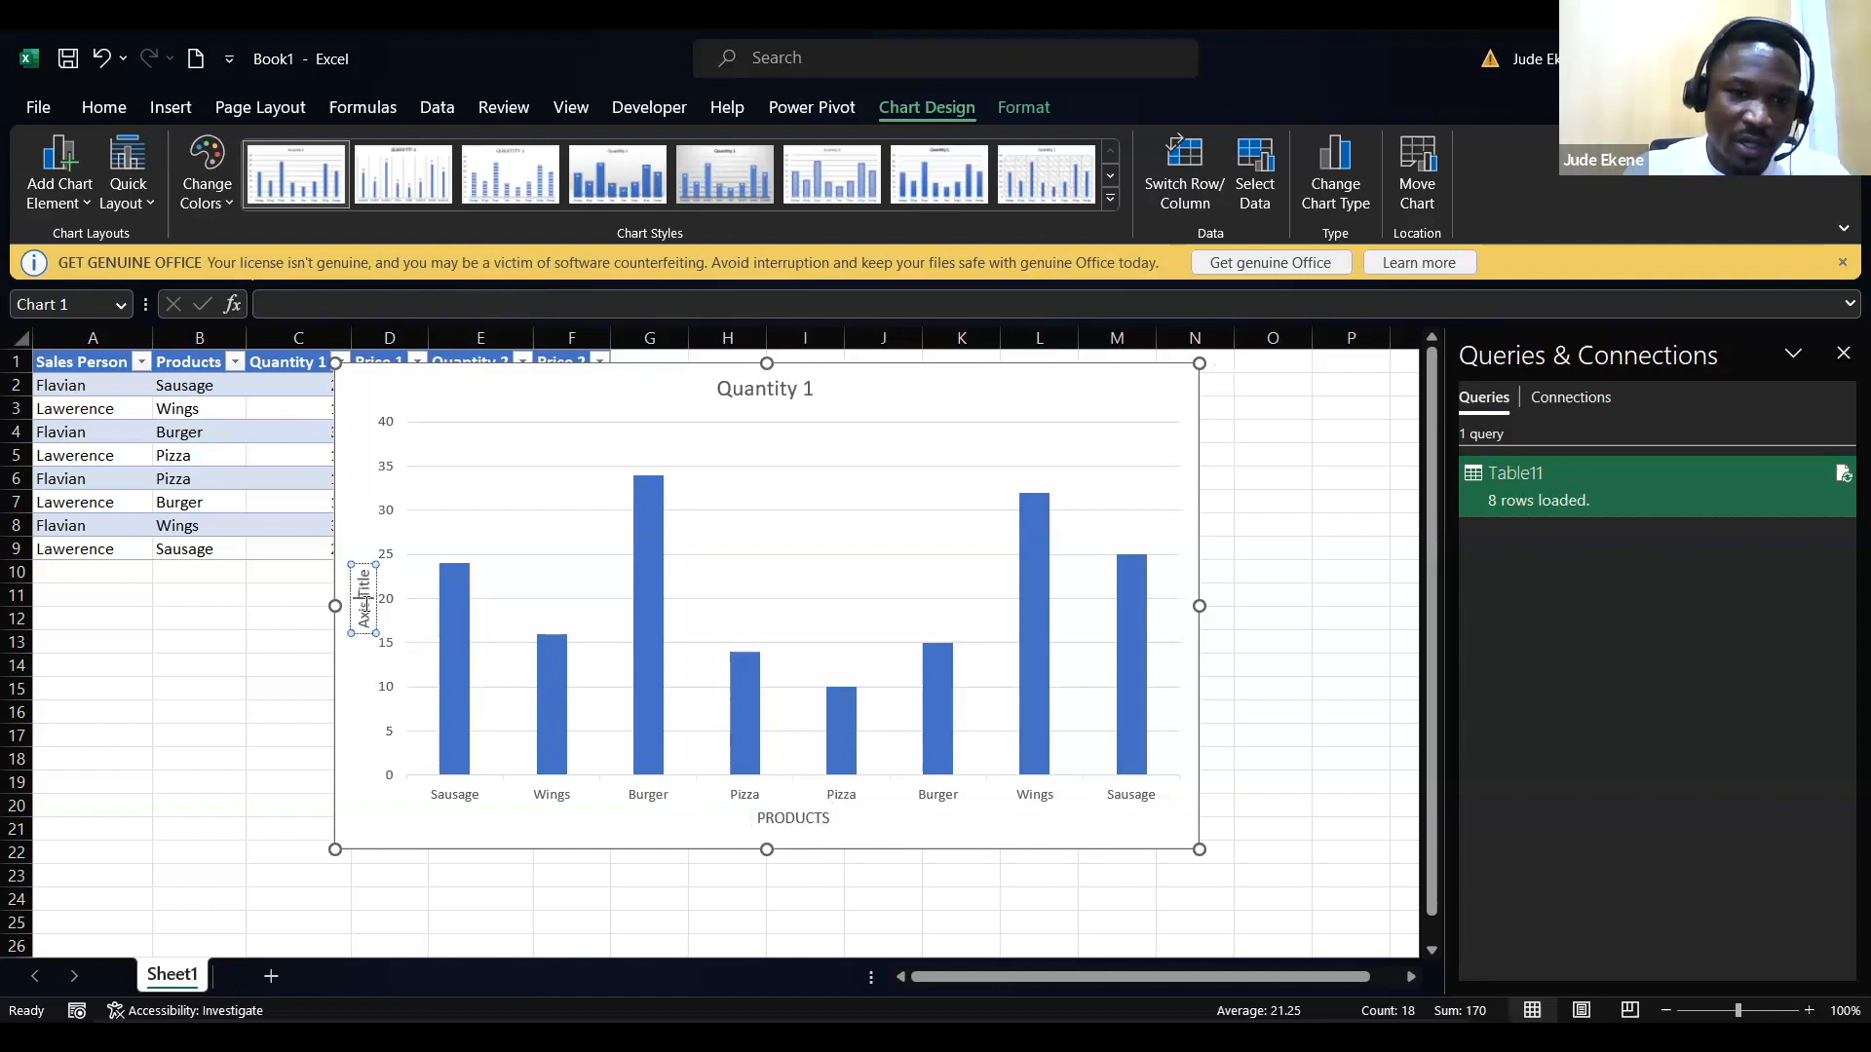
key("Delete")
key("Delete")
key("Delete")
key("Delete")
key("Delete")
key("BackSpace")
key("BackSpace")
key("BackSpace")
key("BackSpace")
key("BackSpace")
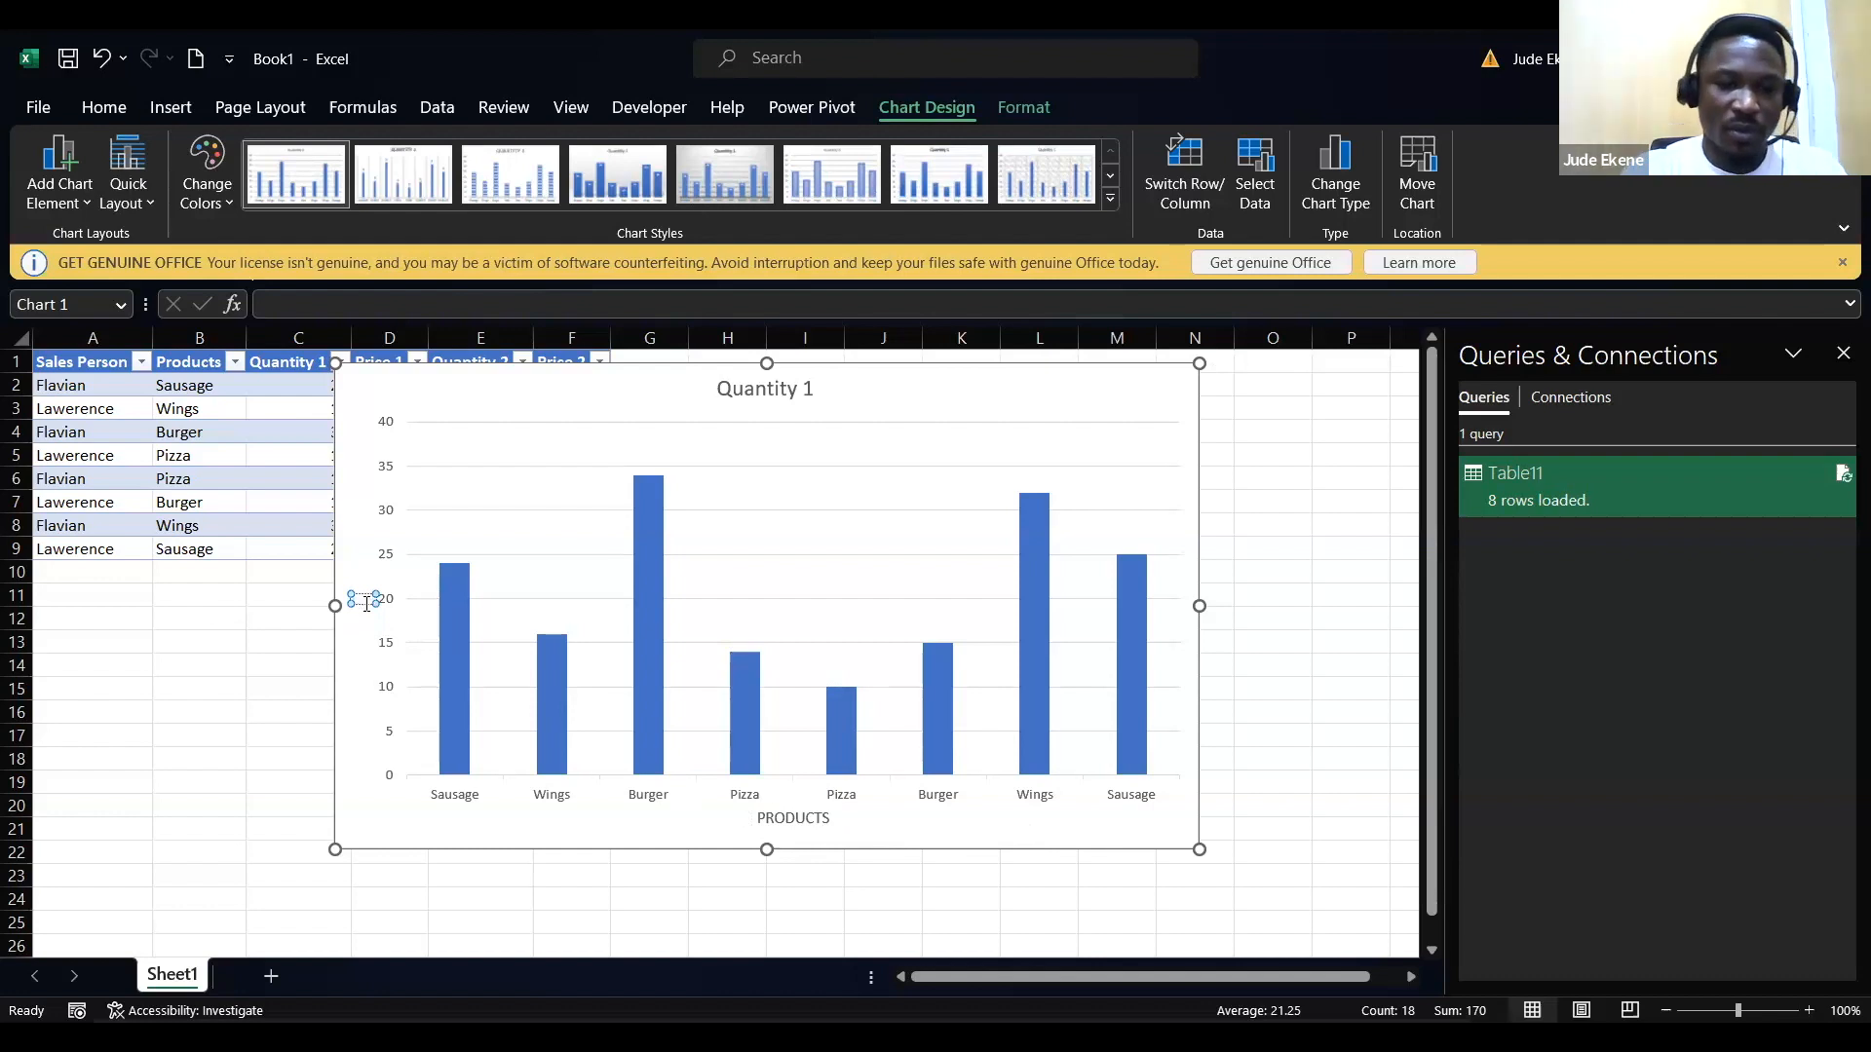
type("Quant")
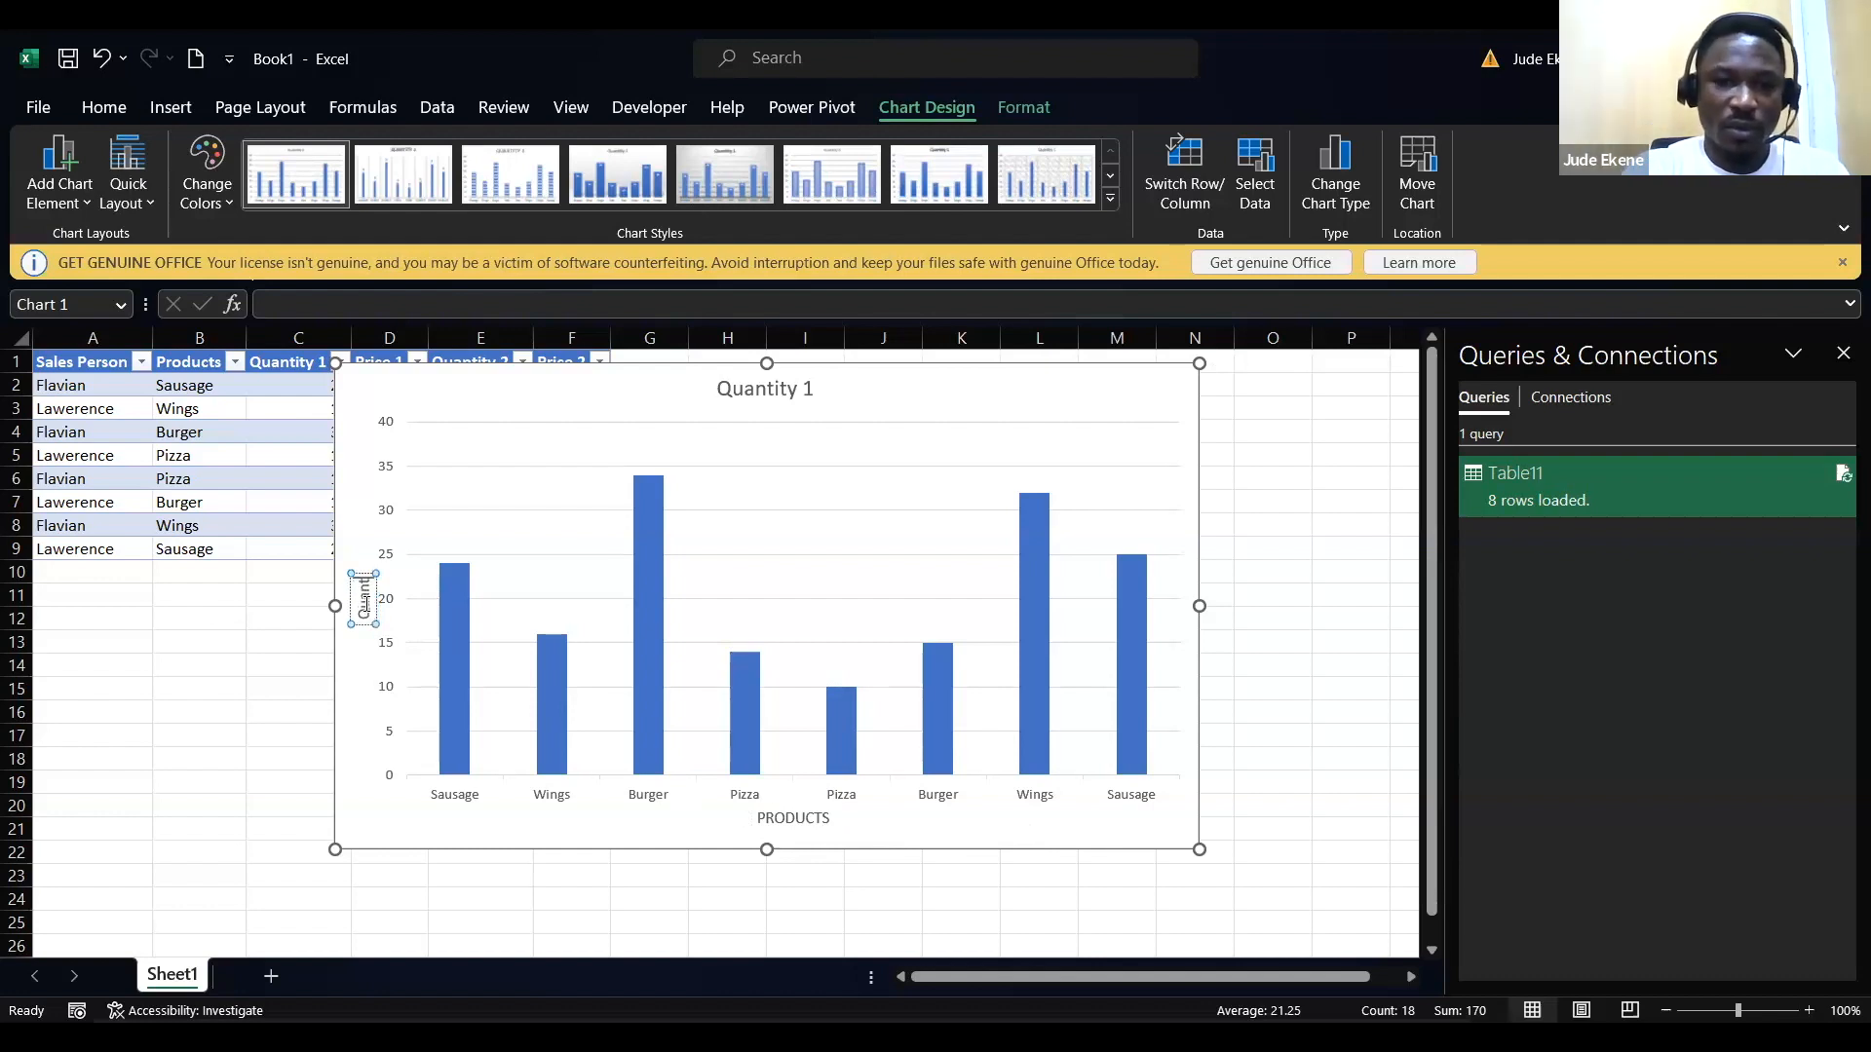
type("ity")
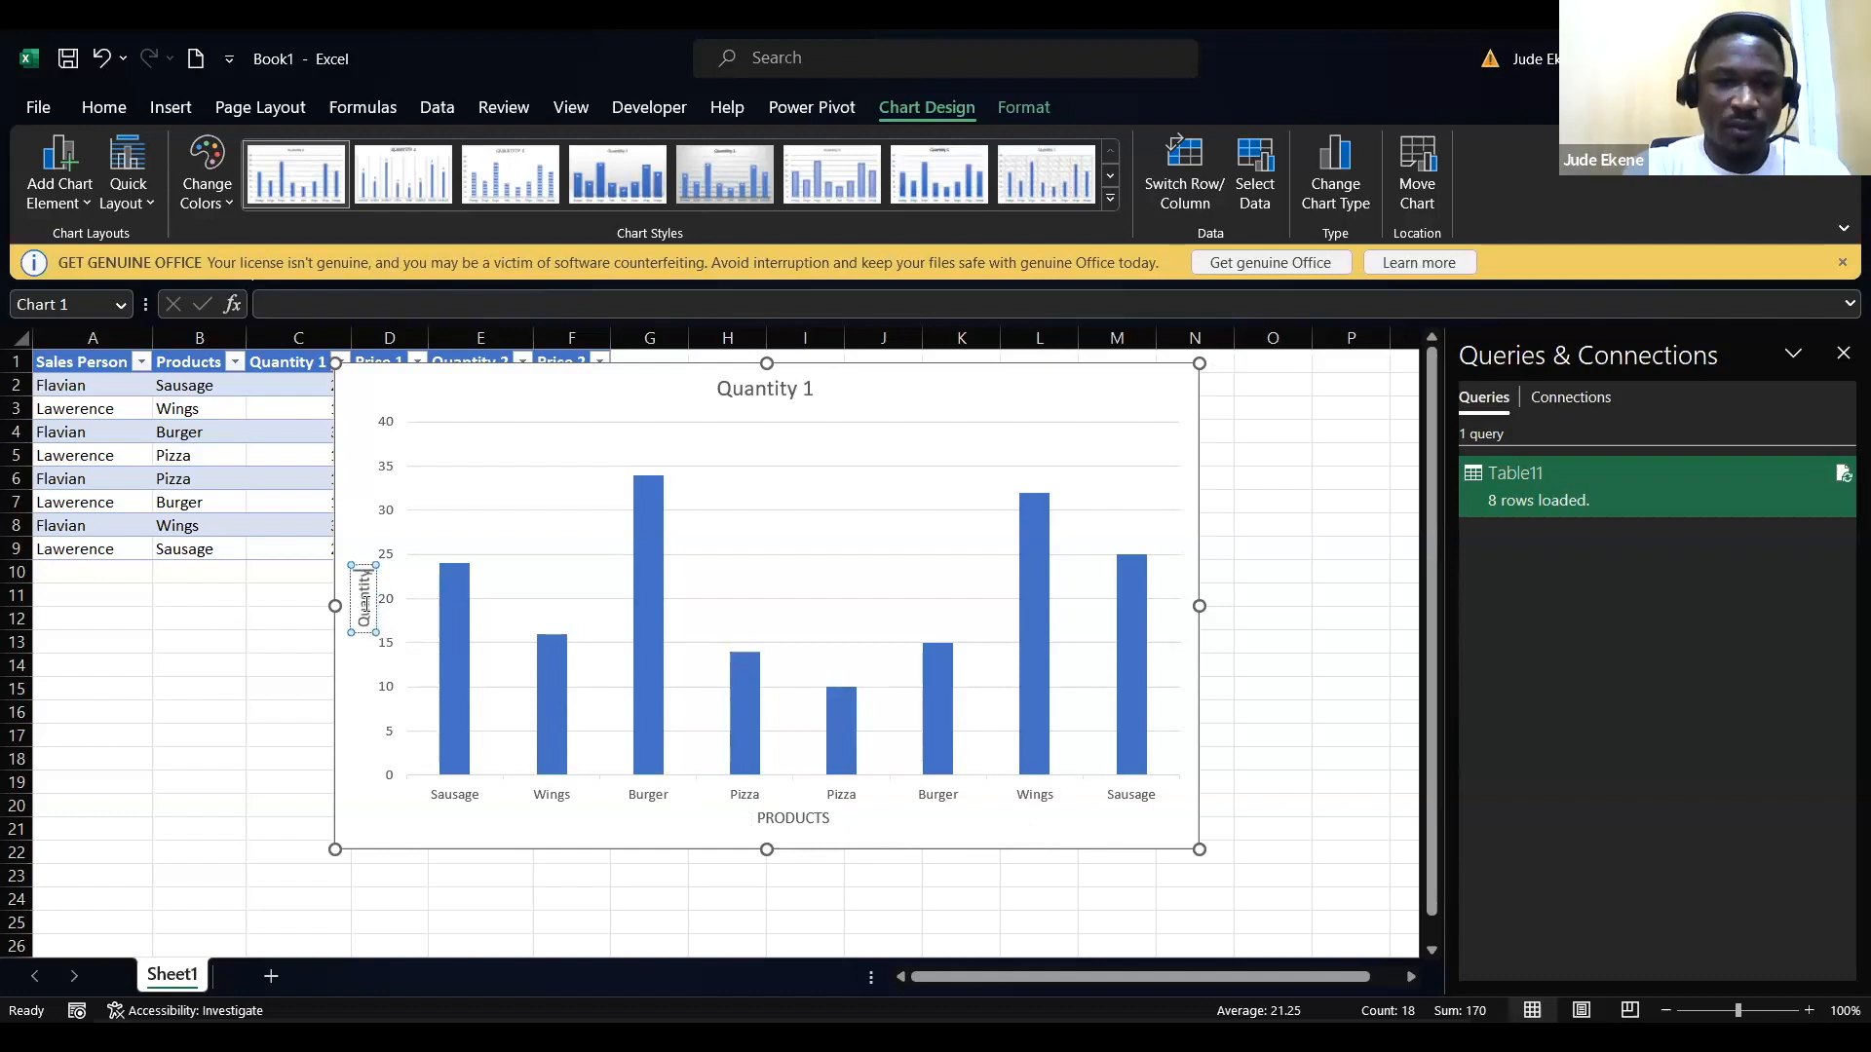
key("BackSpace")
key("BackSpace")
key("BackSpace")
key("BackSpace")
key("BackSpace")
key("BackSpace")
key("BackSpace")
key("BackSpace")
type("QUANTITY")
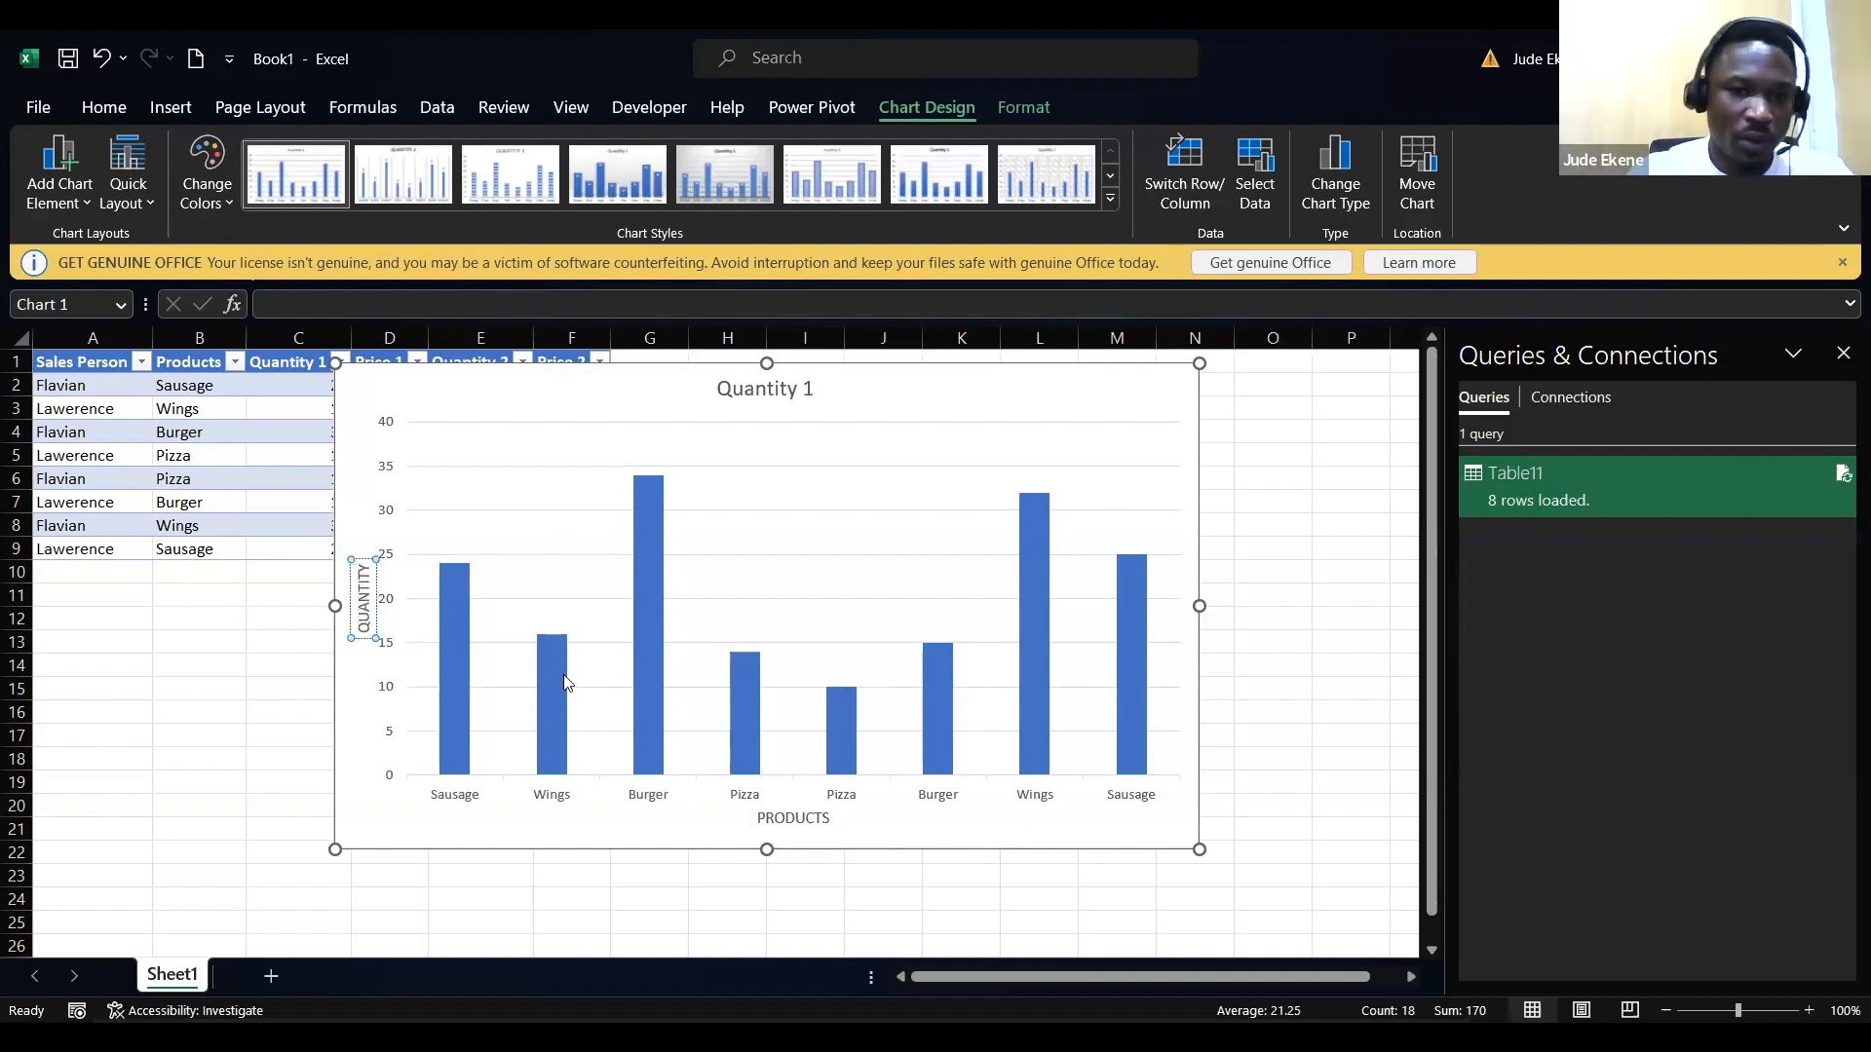
left_click(844, 834)
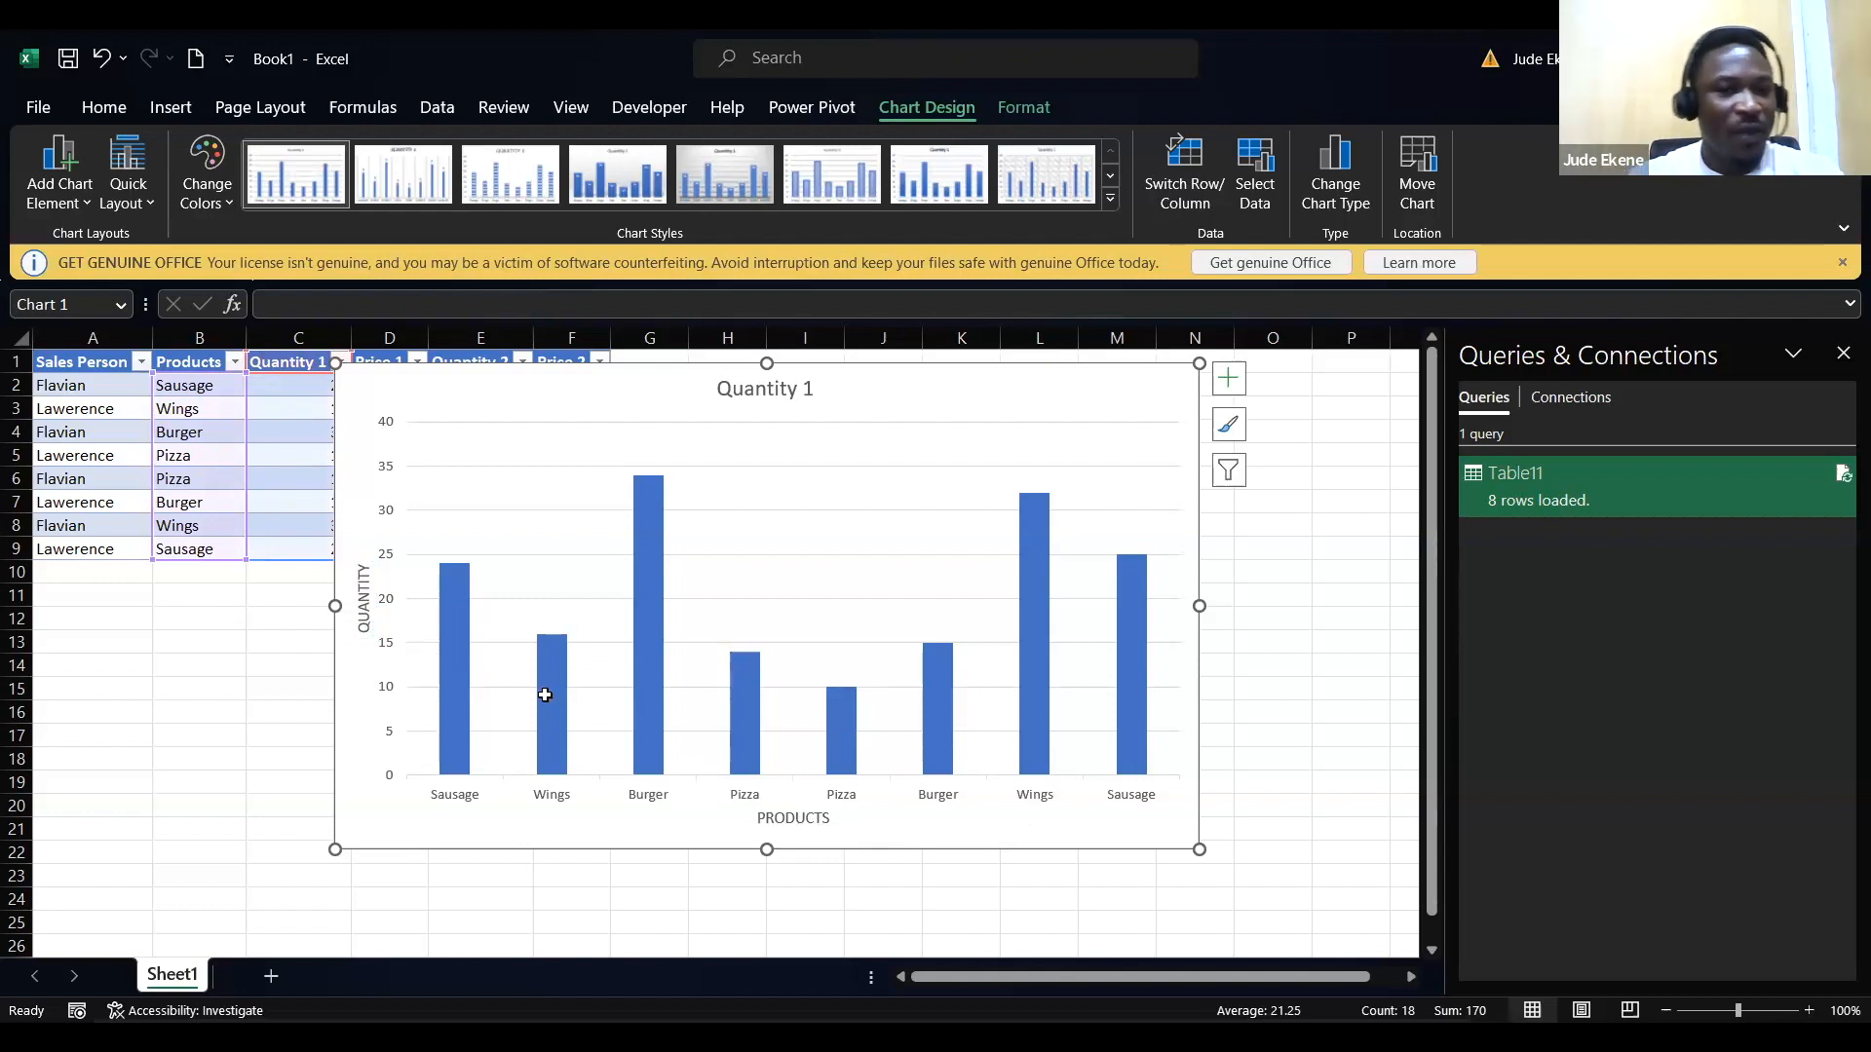
Step: Shift the vertical axis title slightly away from the axis numbers and extend its text to QUANTITY 1
left_click(357, 597)
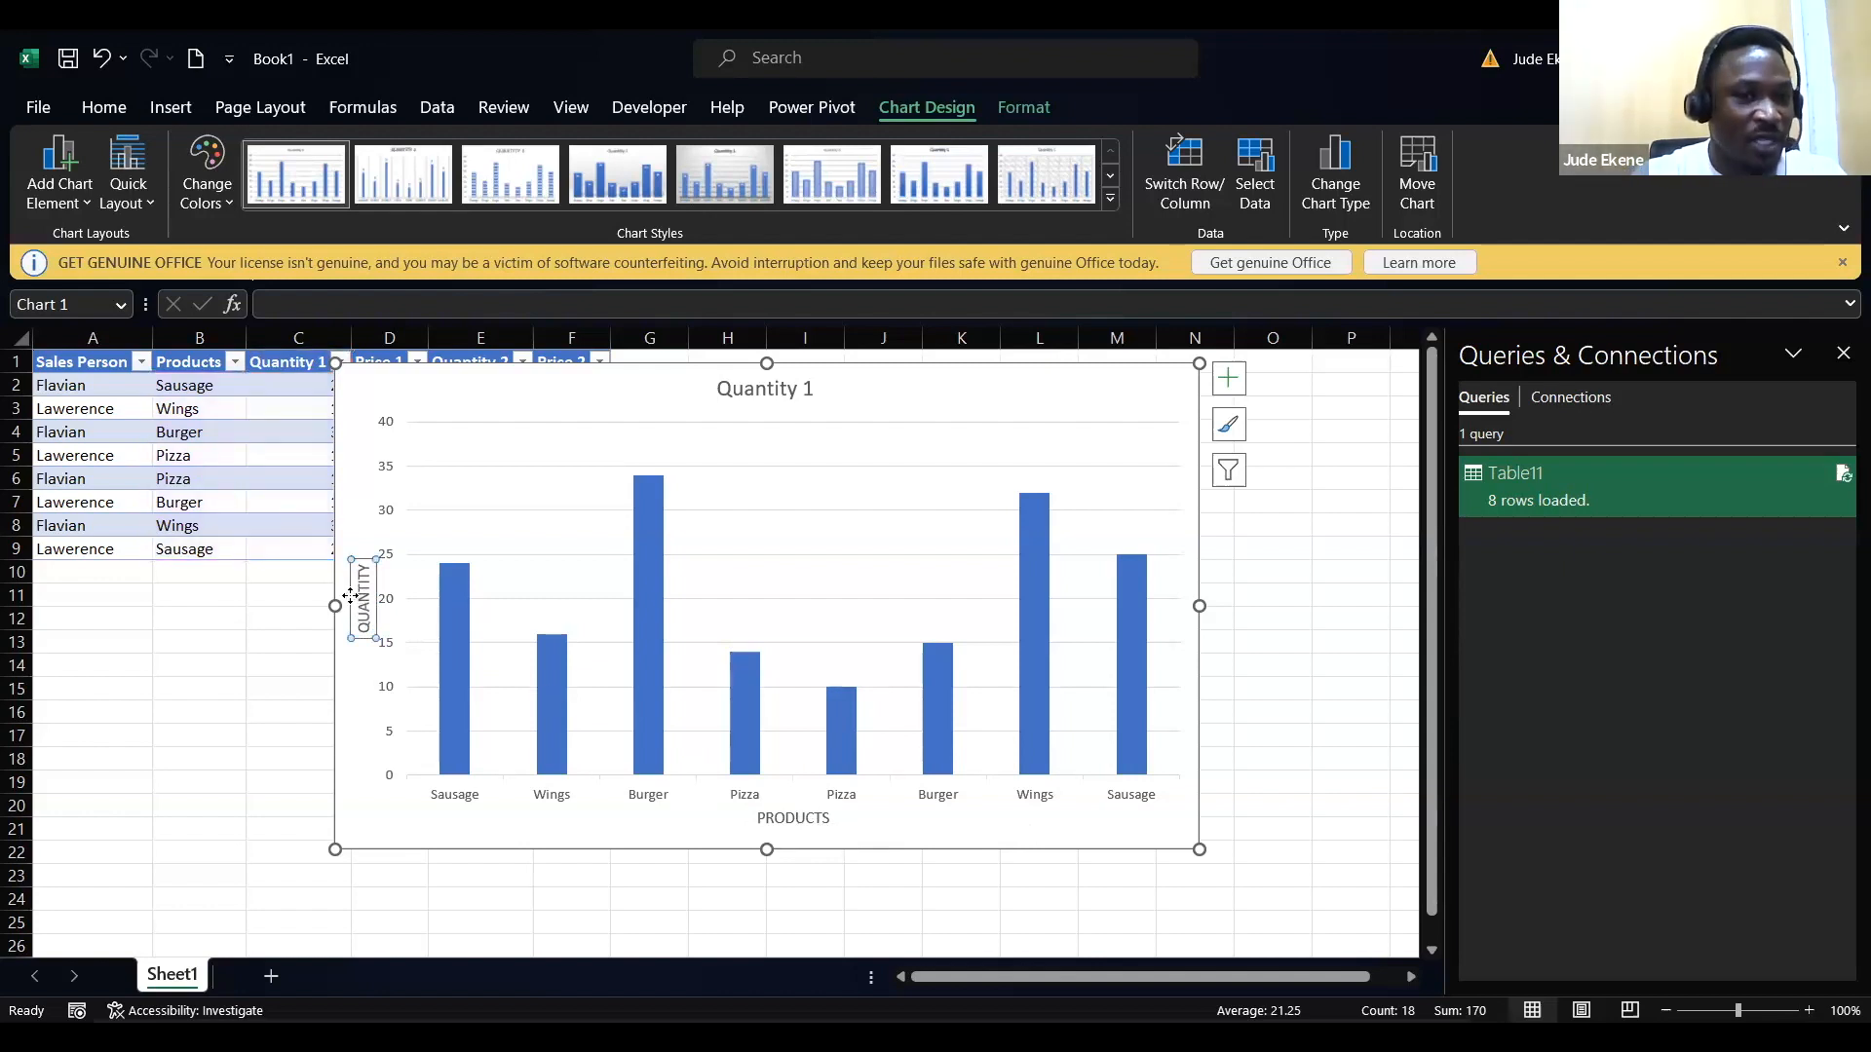
left_click_drag(351, 595, 344, 597)
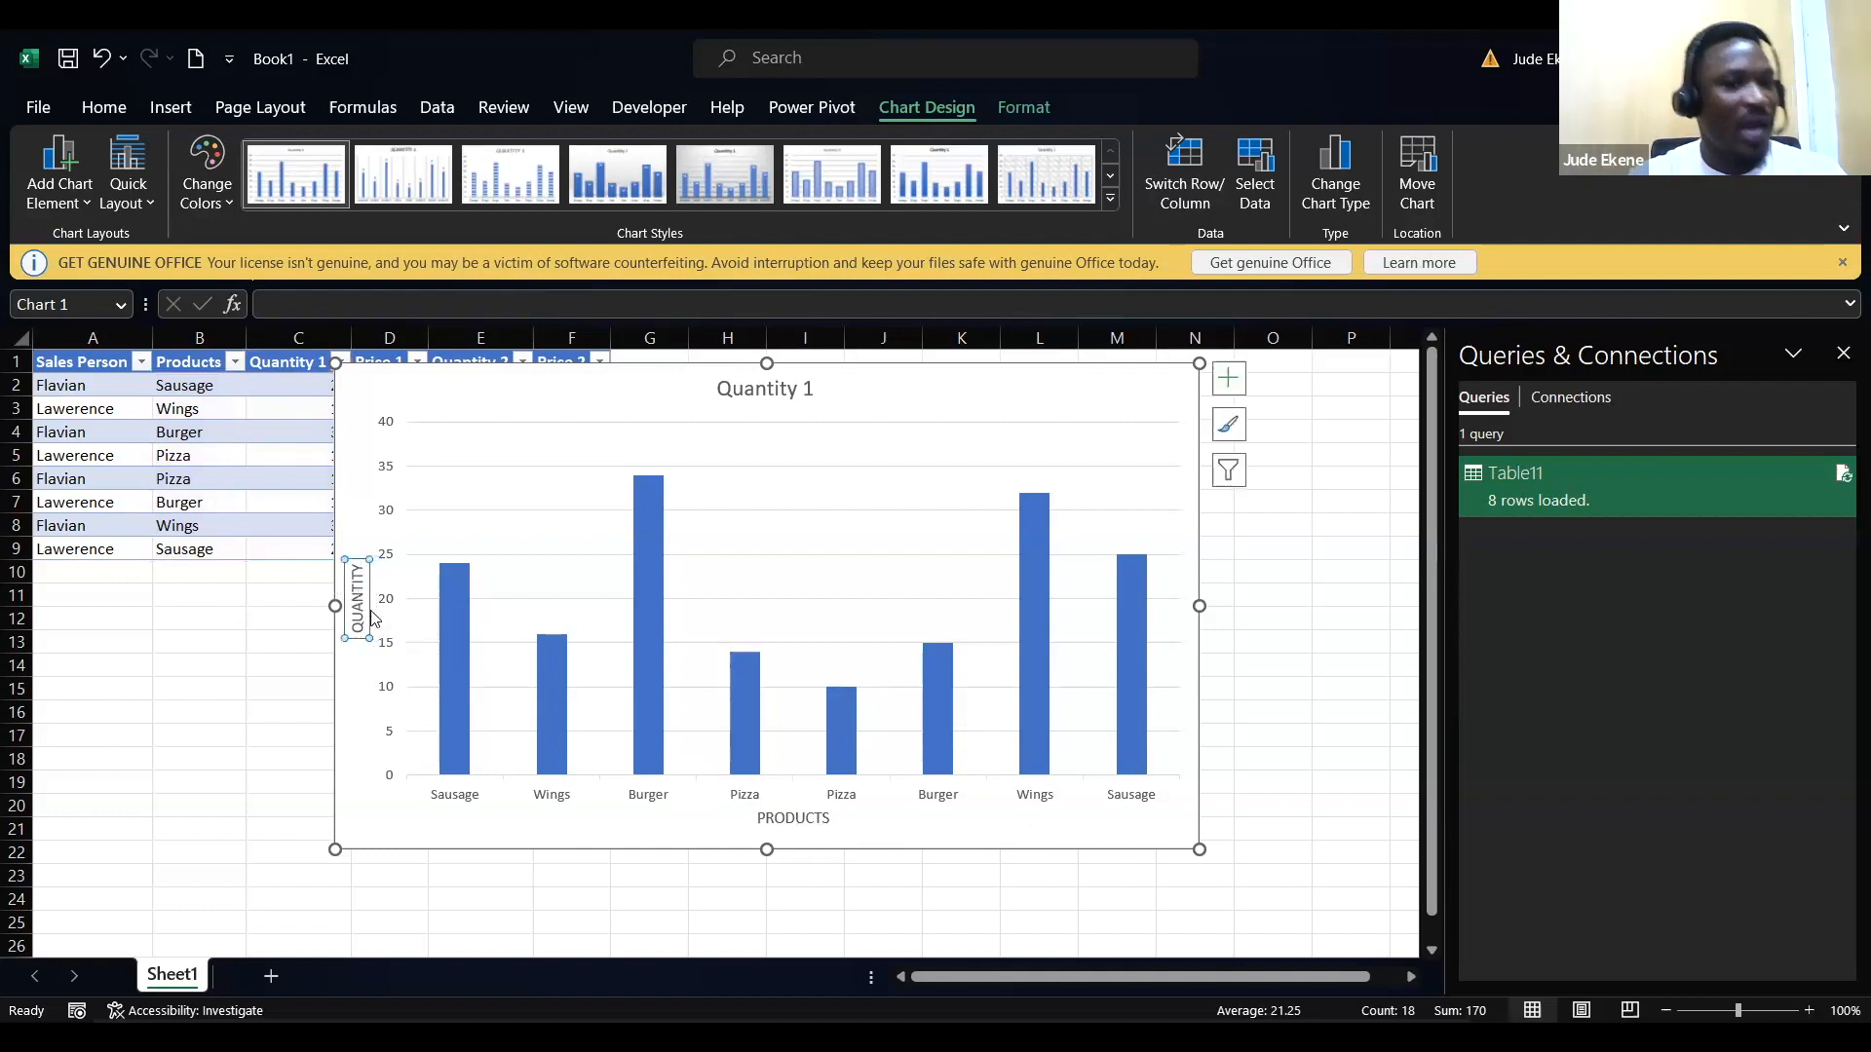
mouse_move(466, 761)
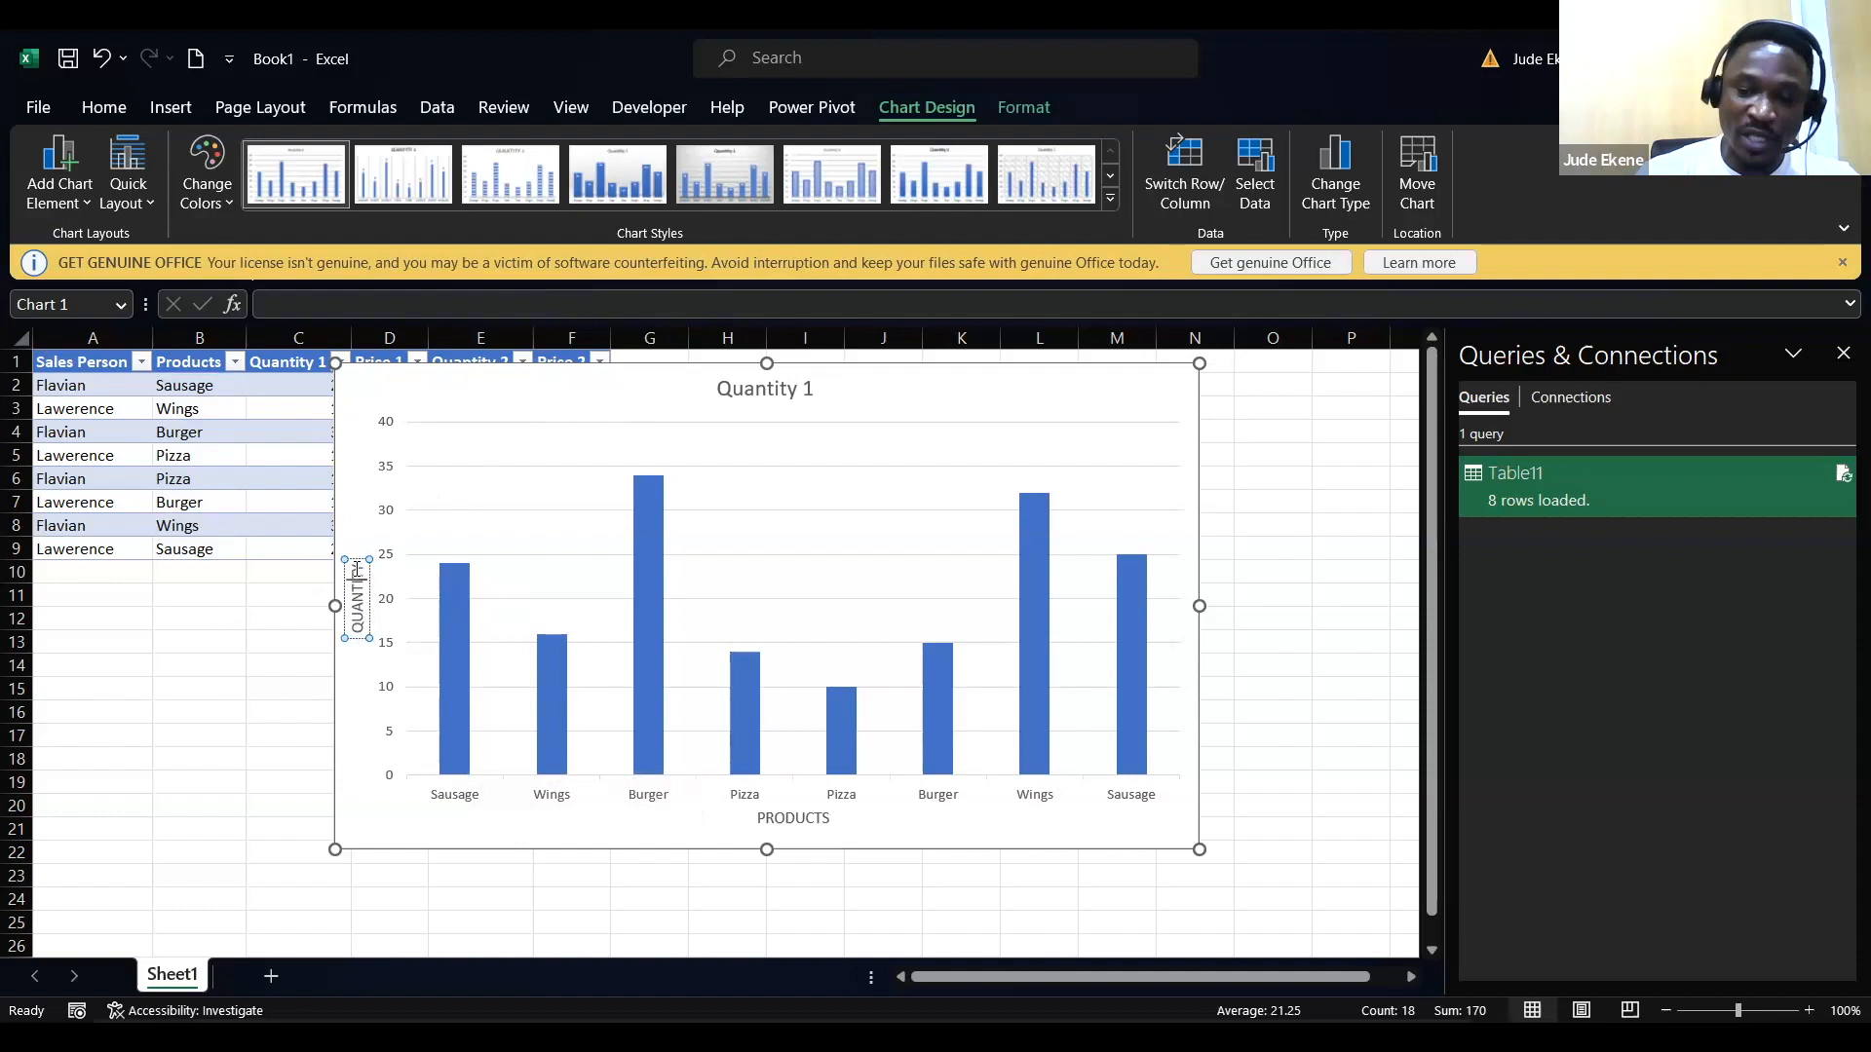
type("1")
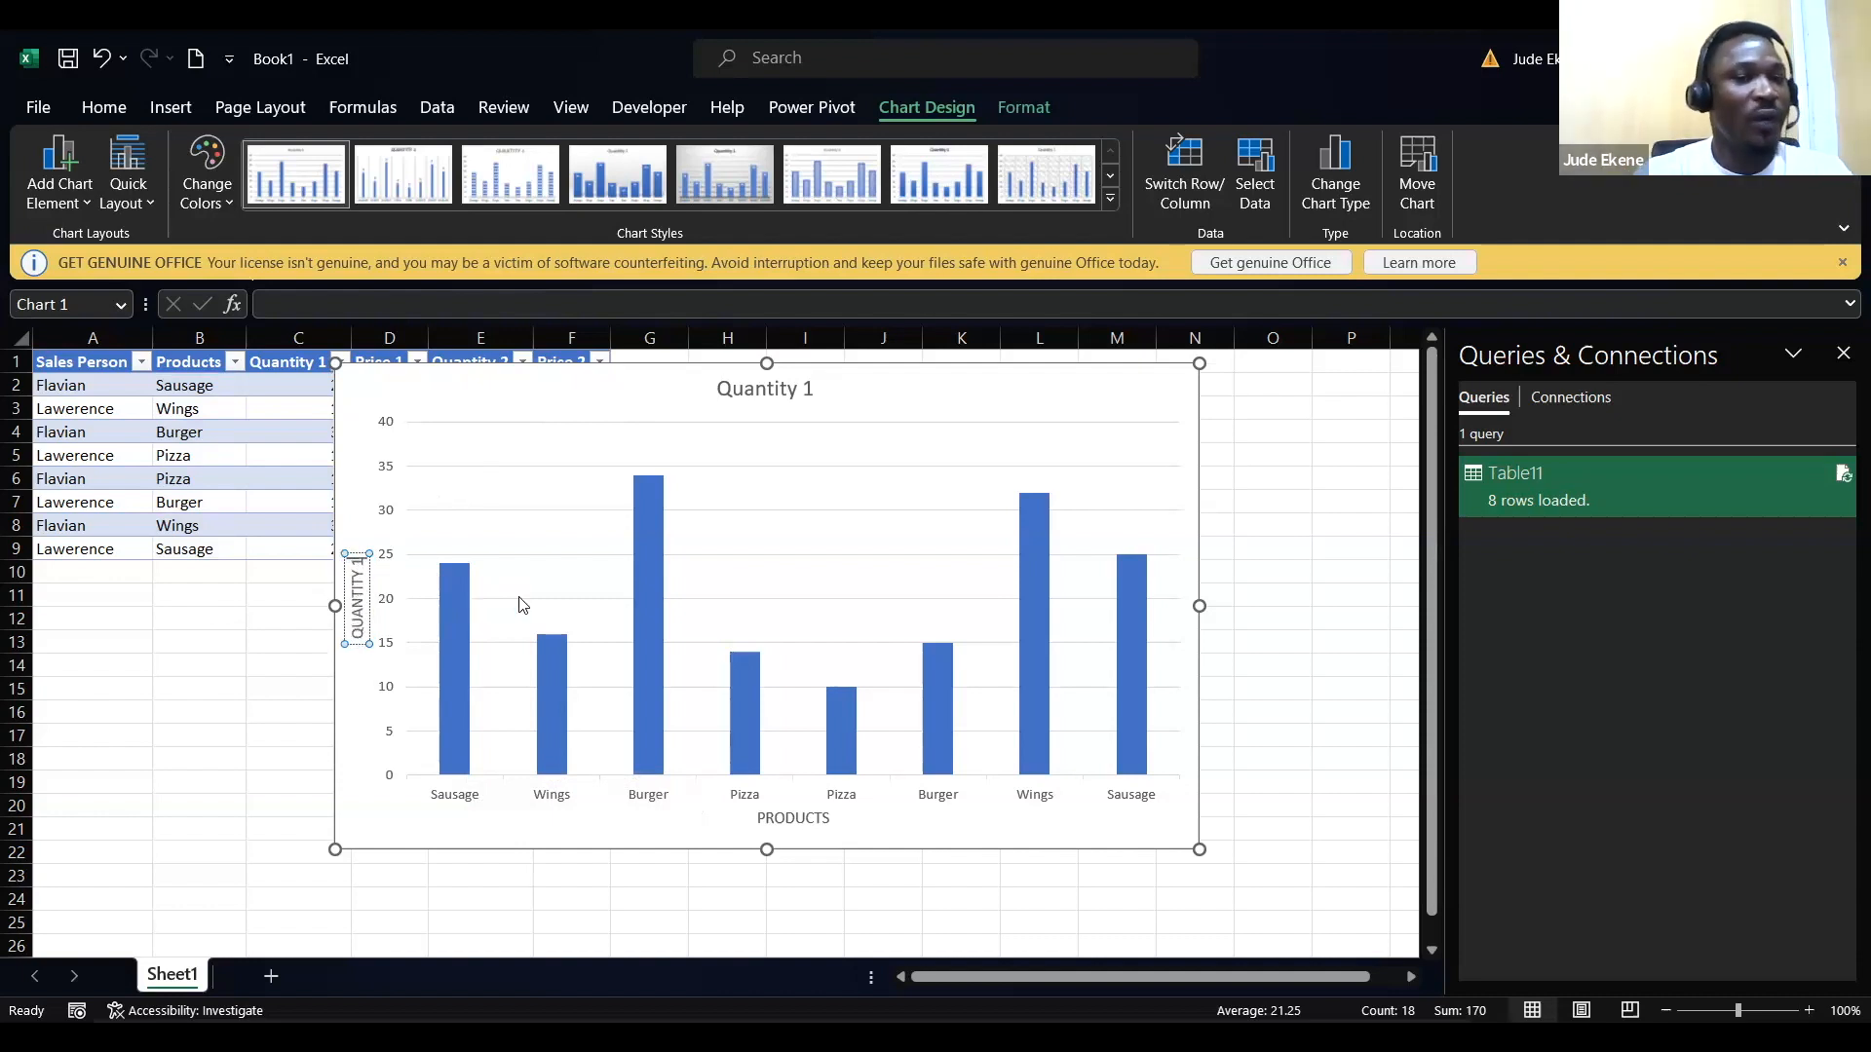
Step: Add data labels showing each column's value to the chart
left_click(517, 598)
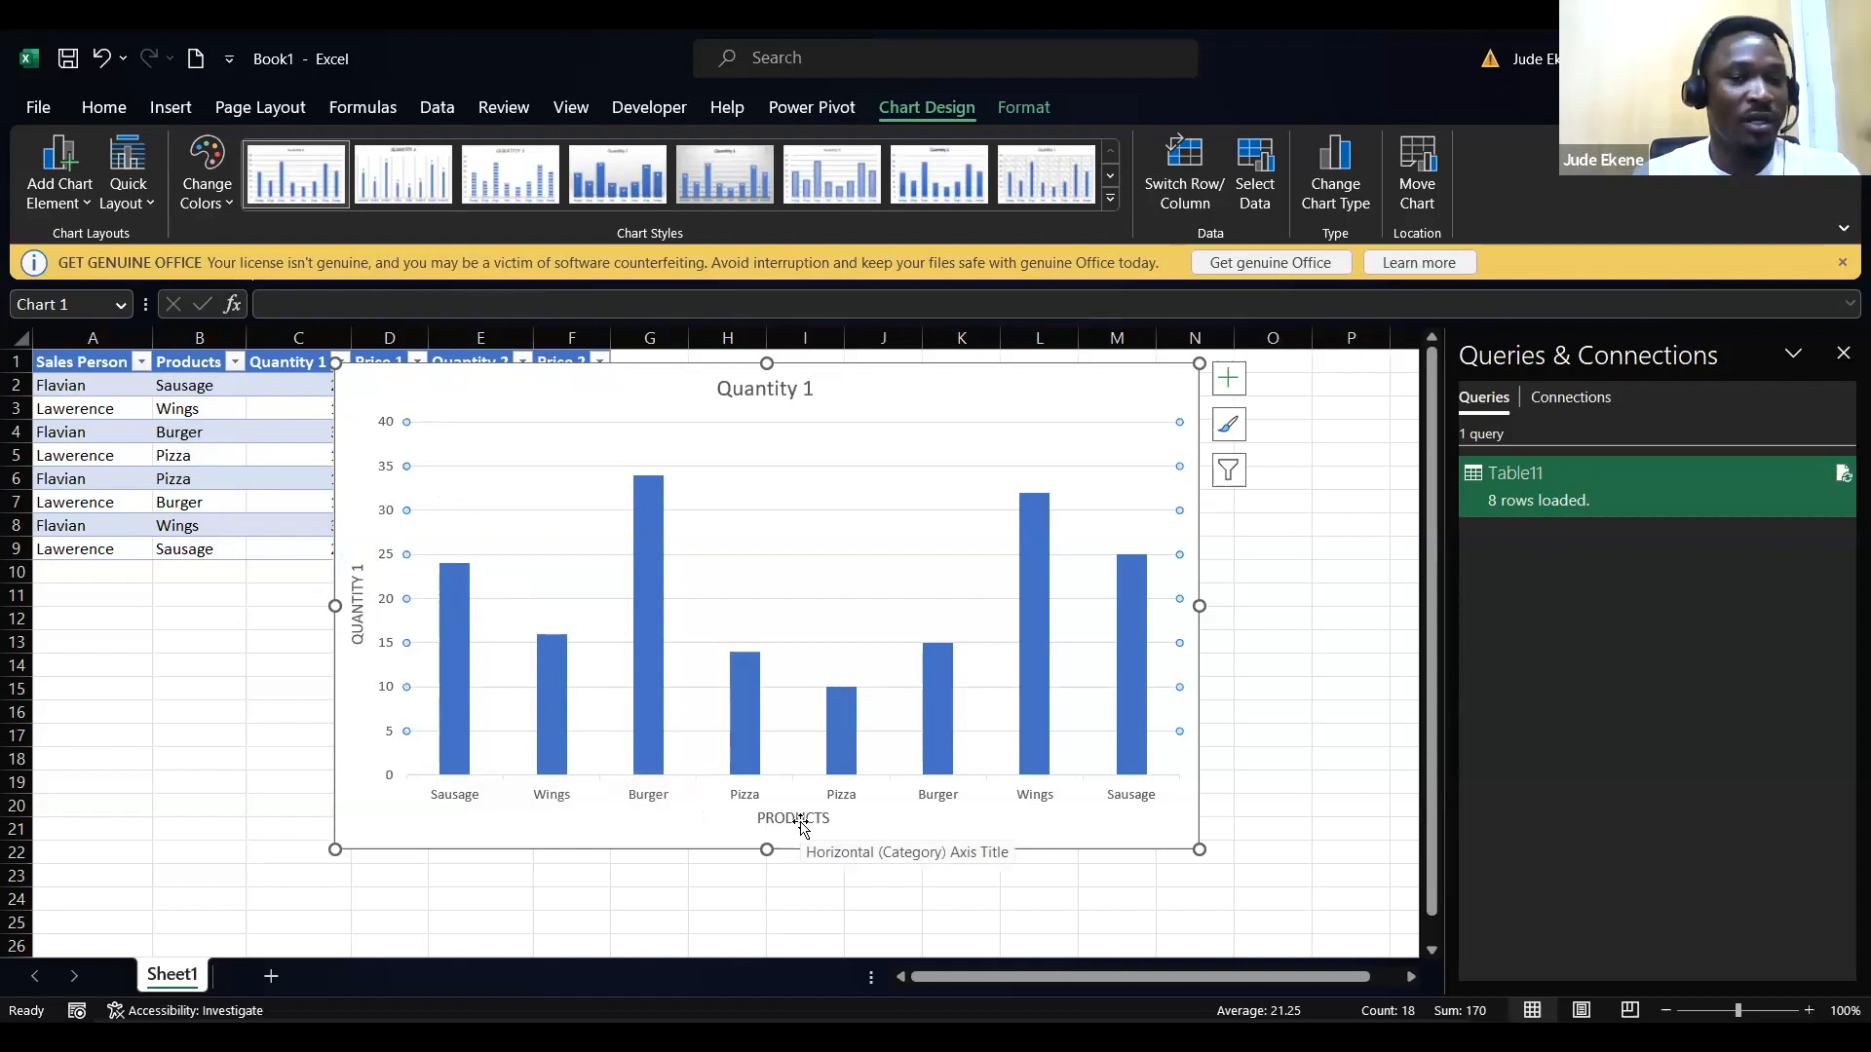
left_click(1226, 389)
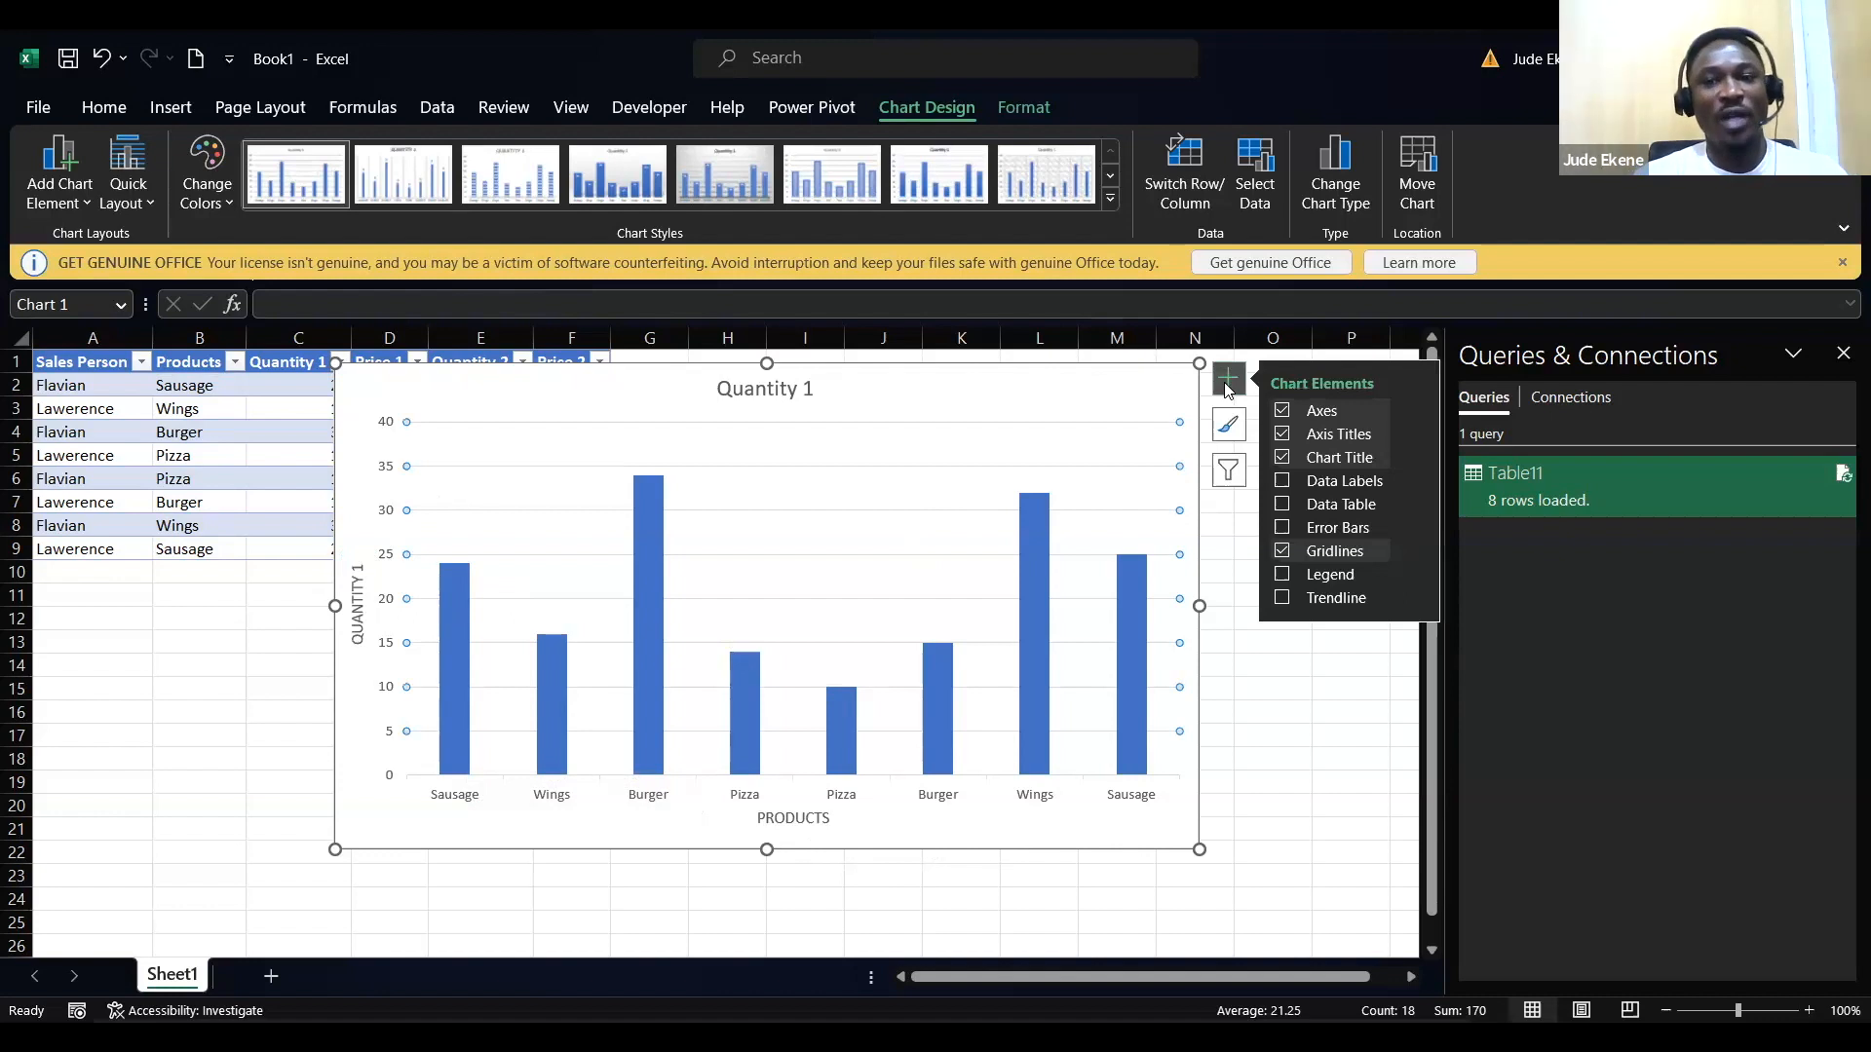
left_click(1327, 479)
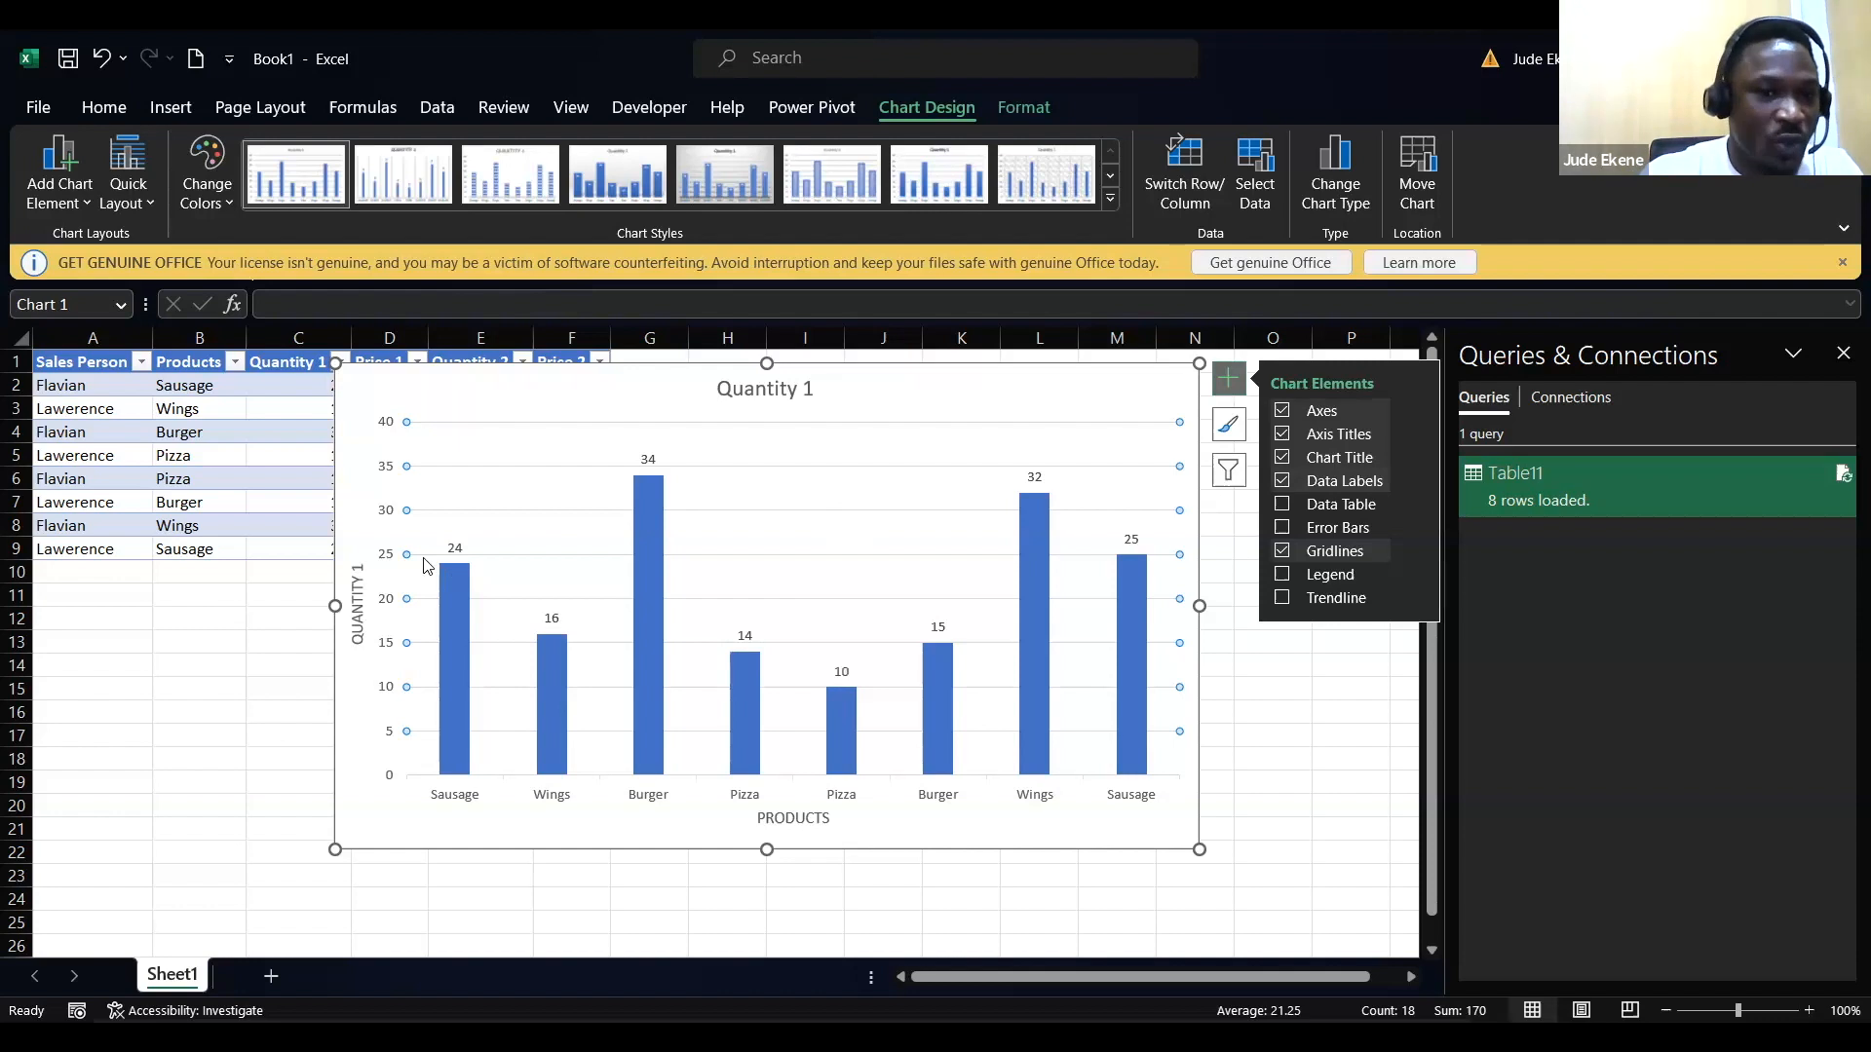
mouse_move(455, 629)
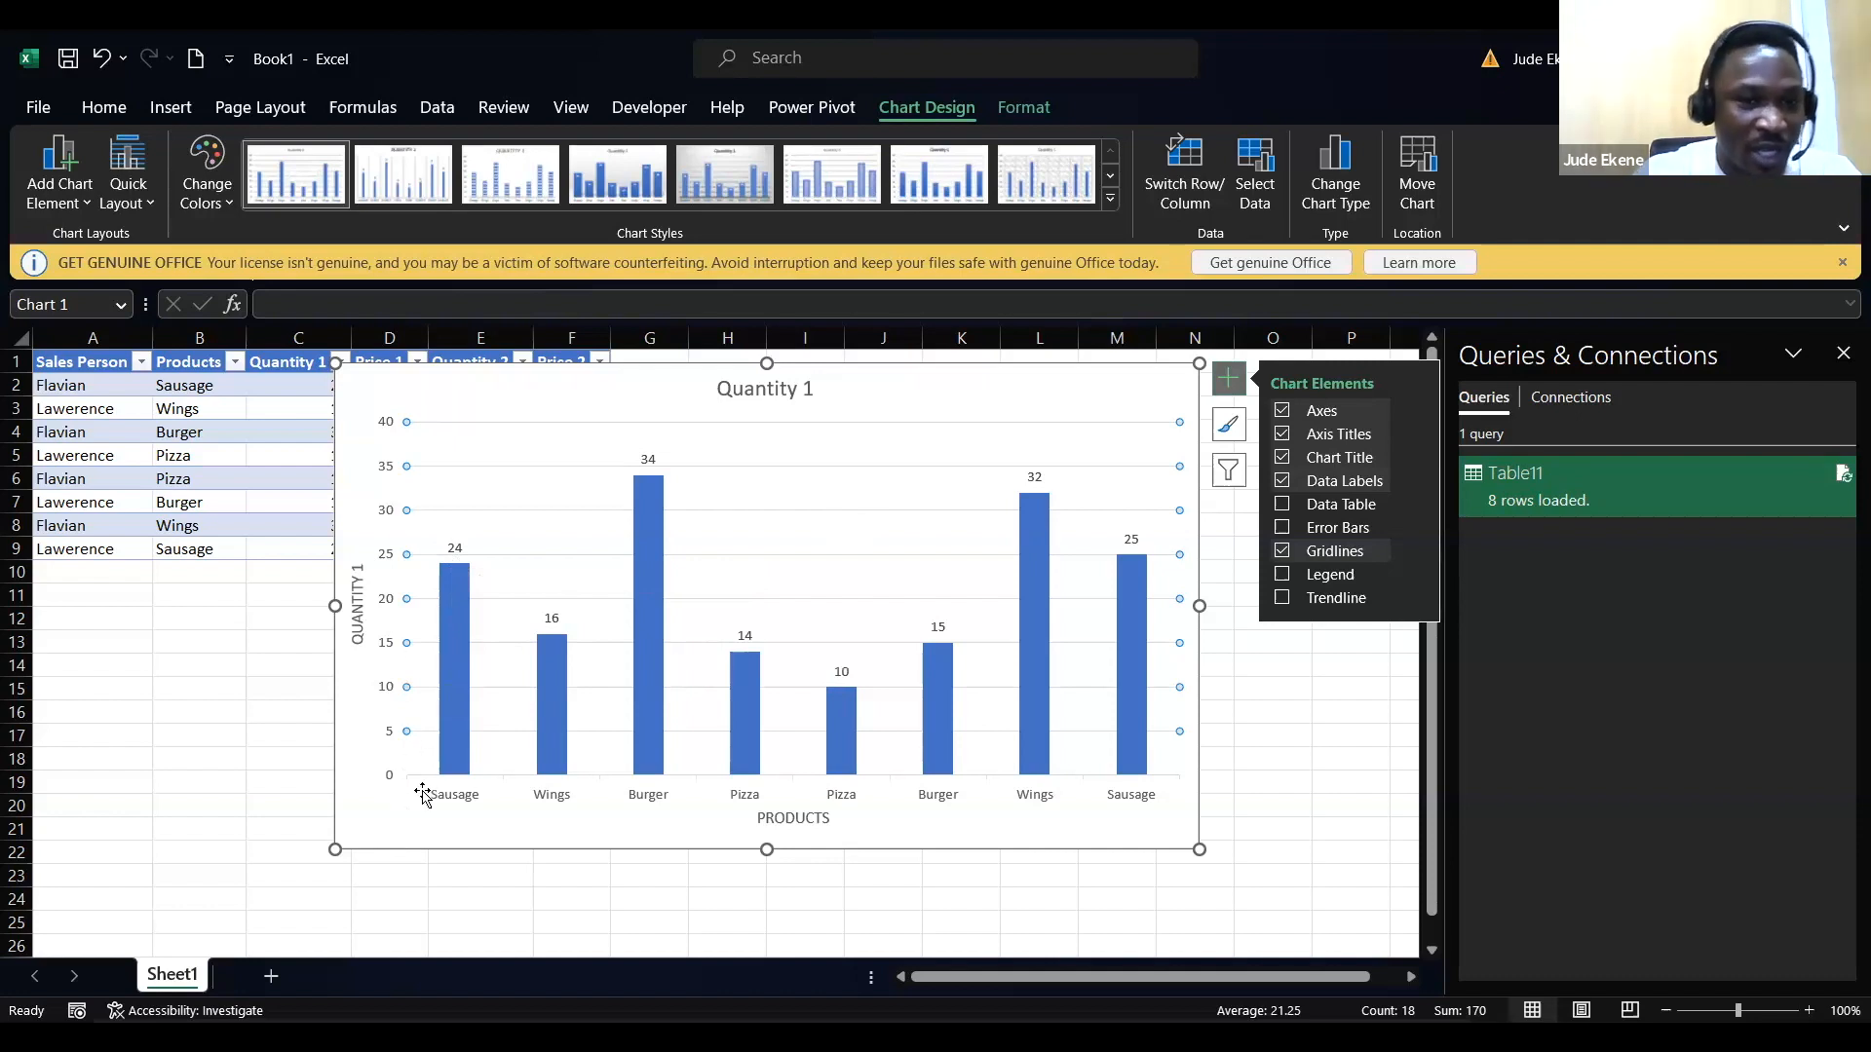
mouse_move(452, 676)
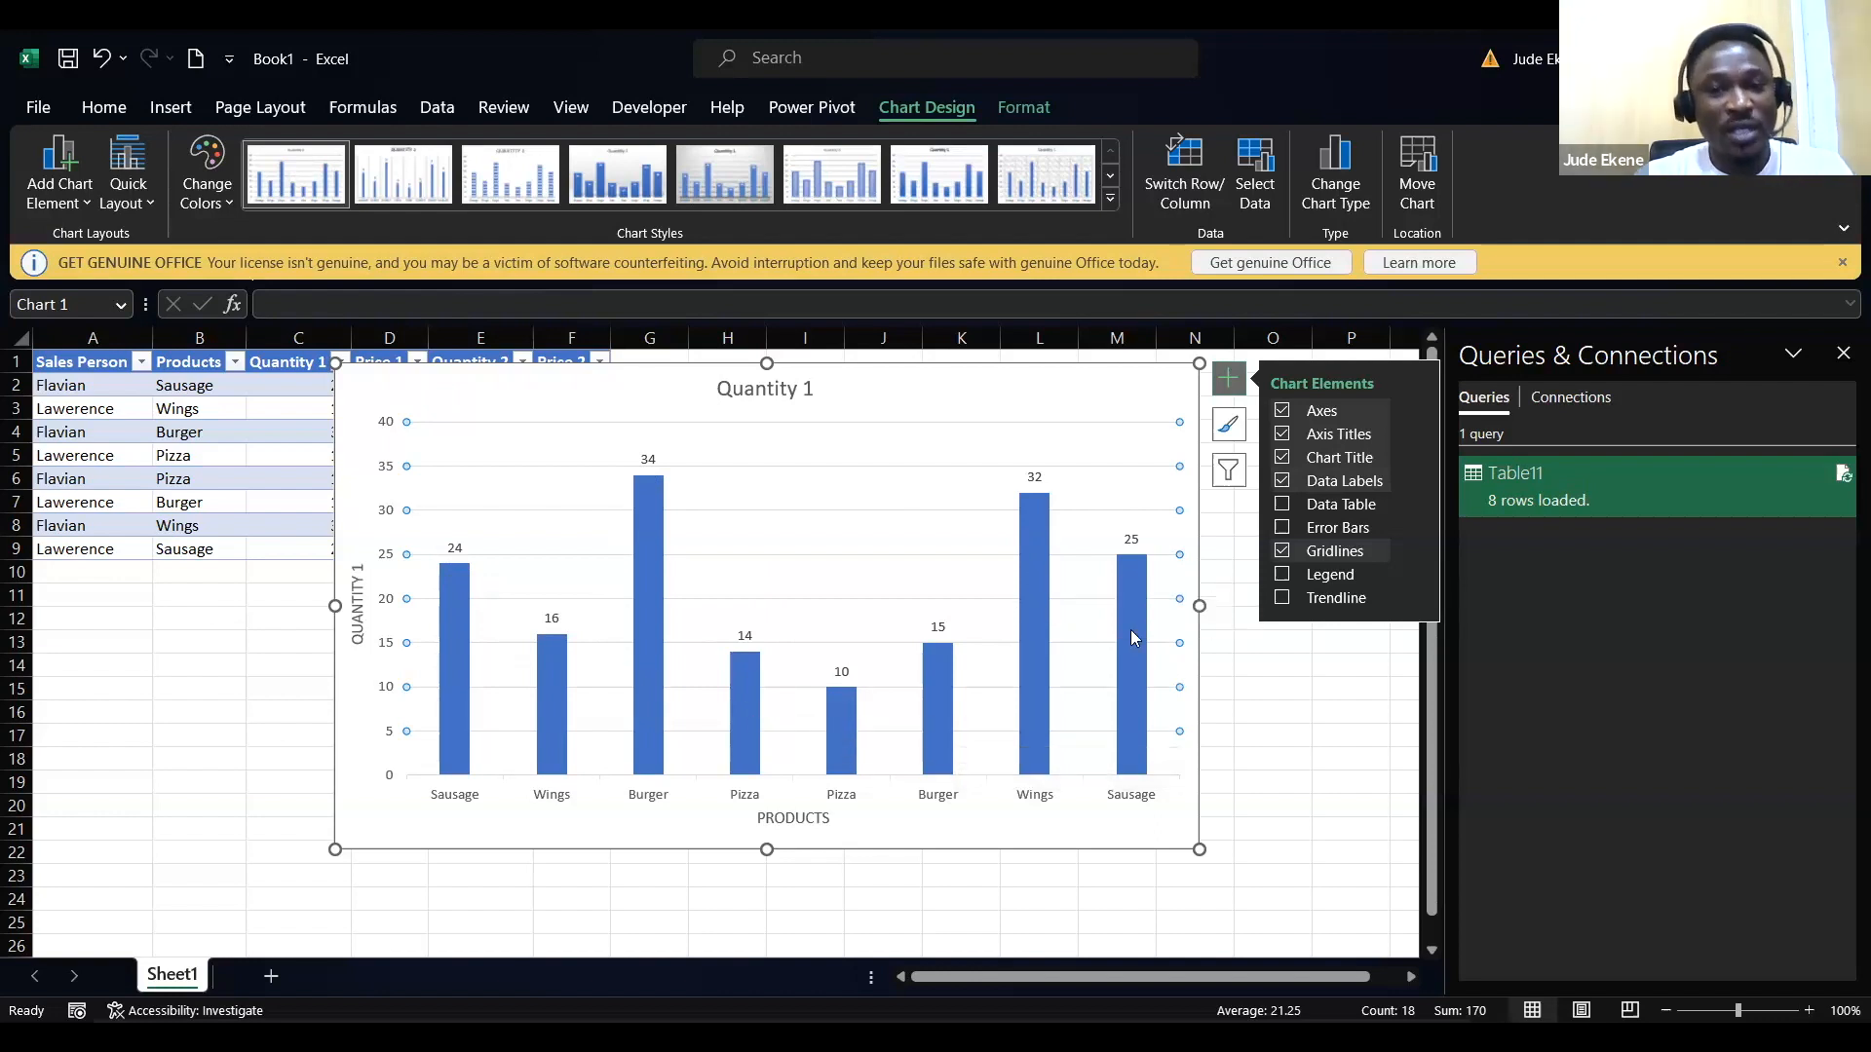
mouse_move(1131, 638)
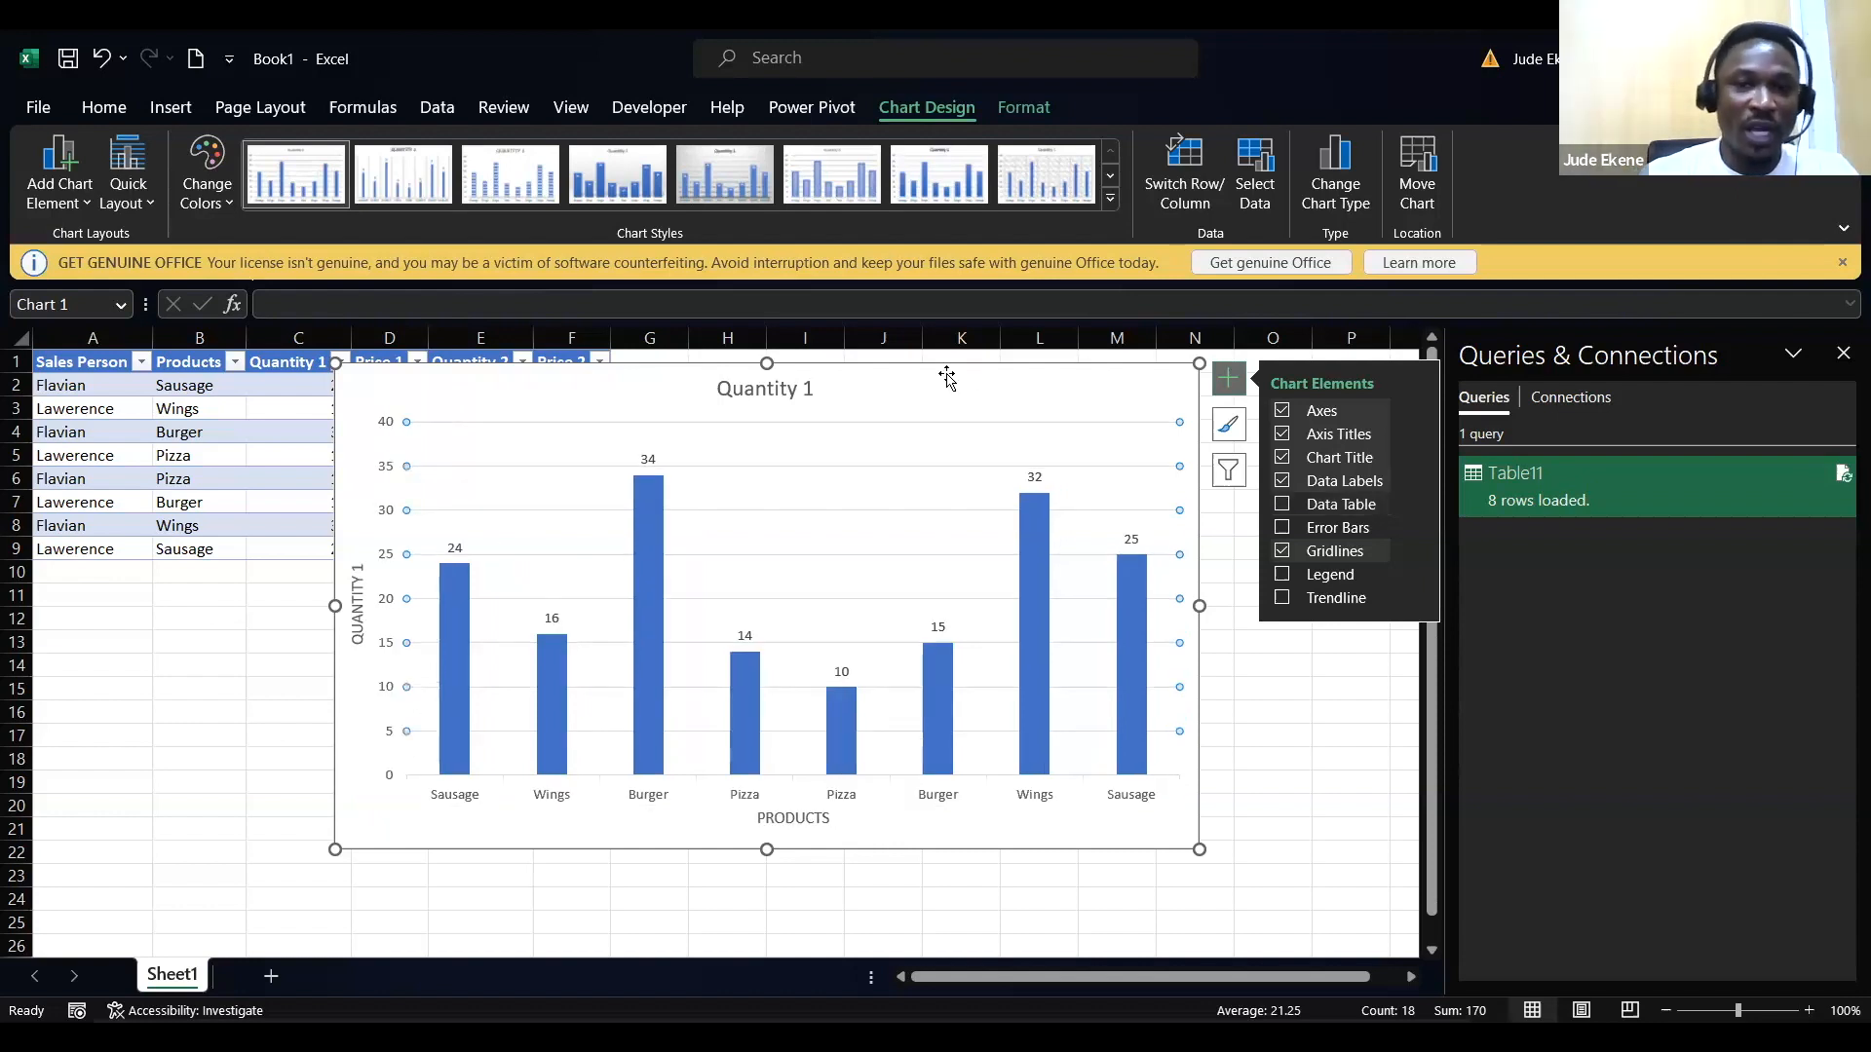
Step: Move the chart clear of the table's Quantity 1 column and add a legend to it
left_click_drag(931, 403, 922, 533)
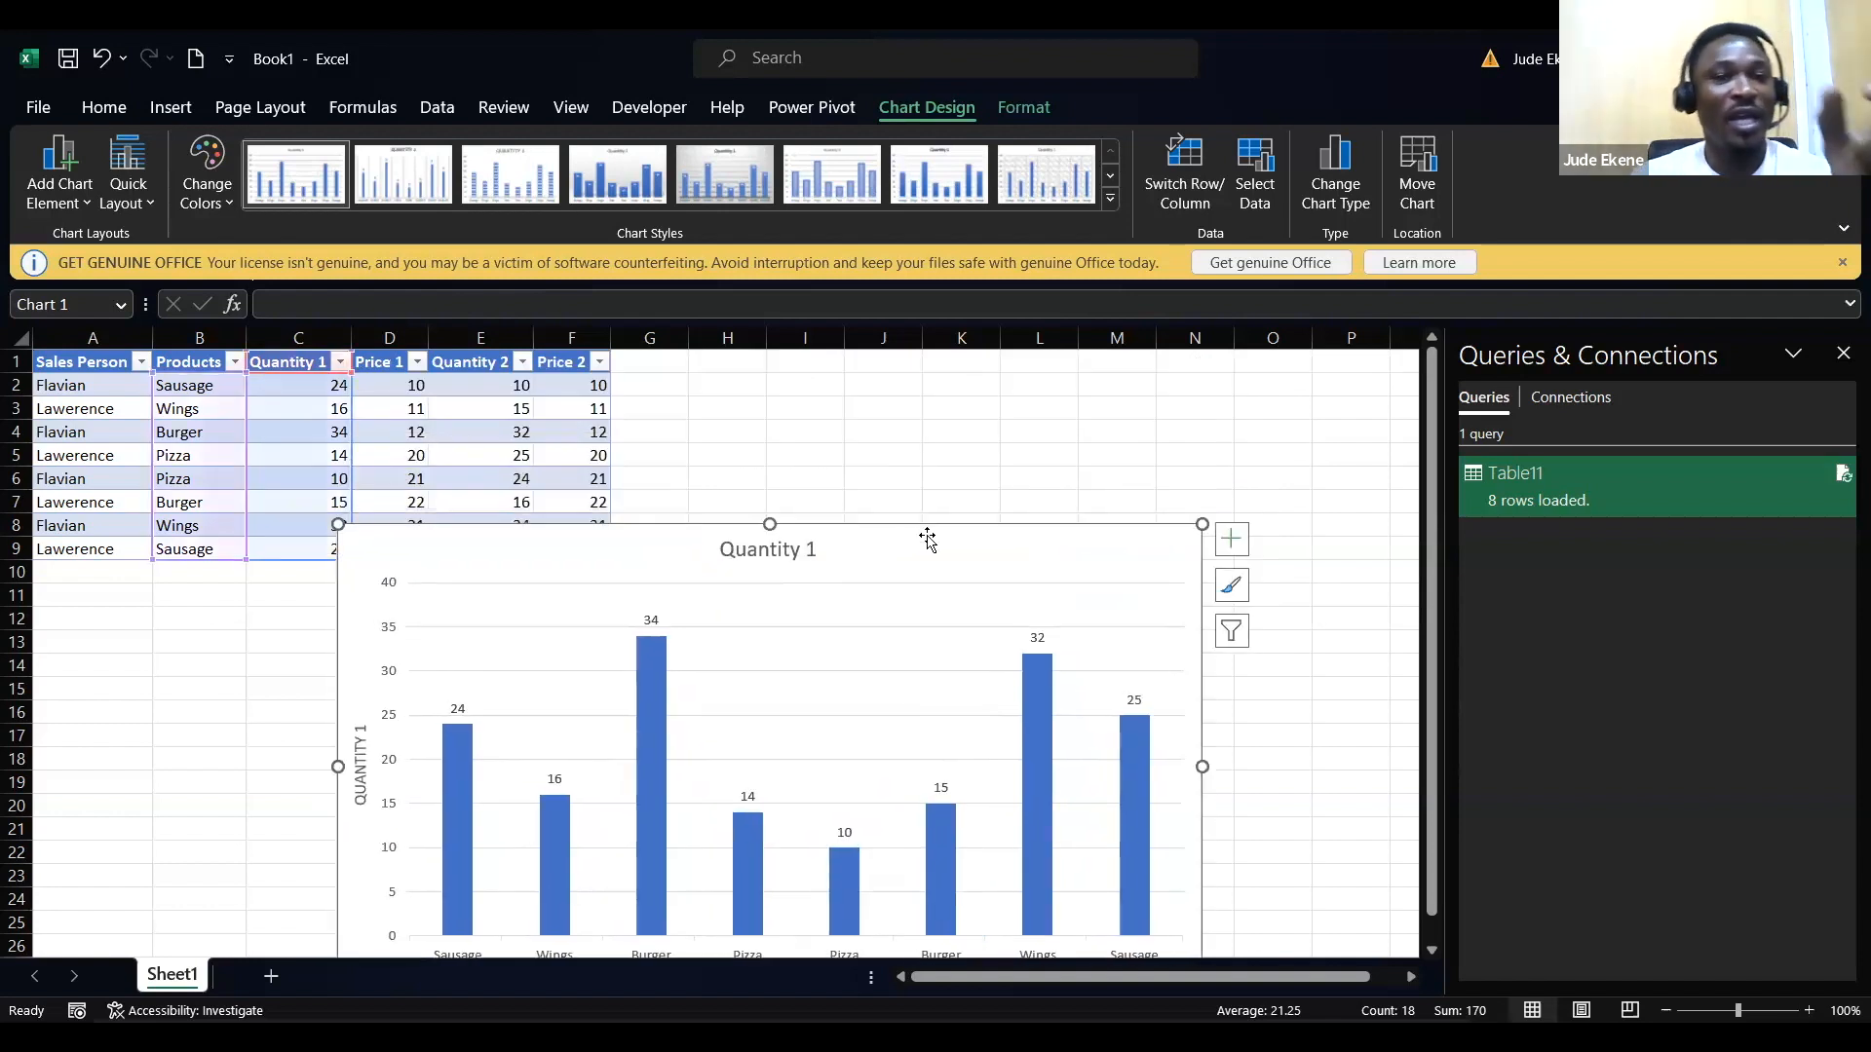
left_click_drag(928, 538, 1008, 380)
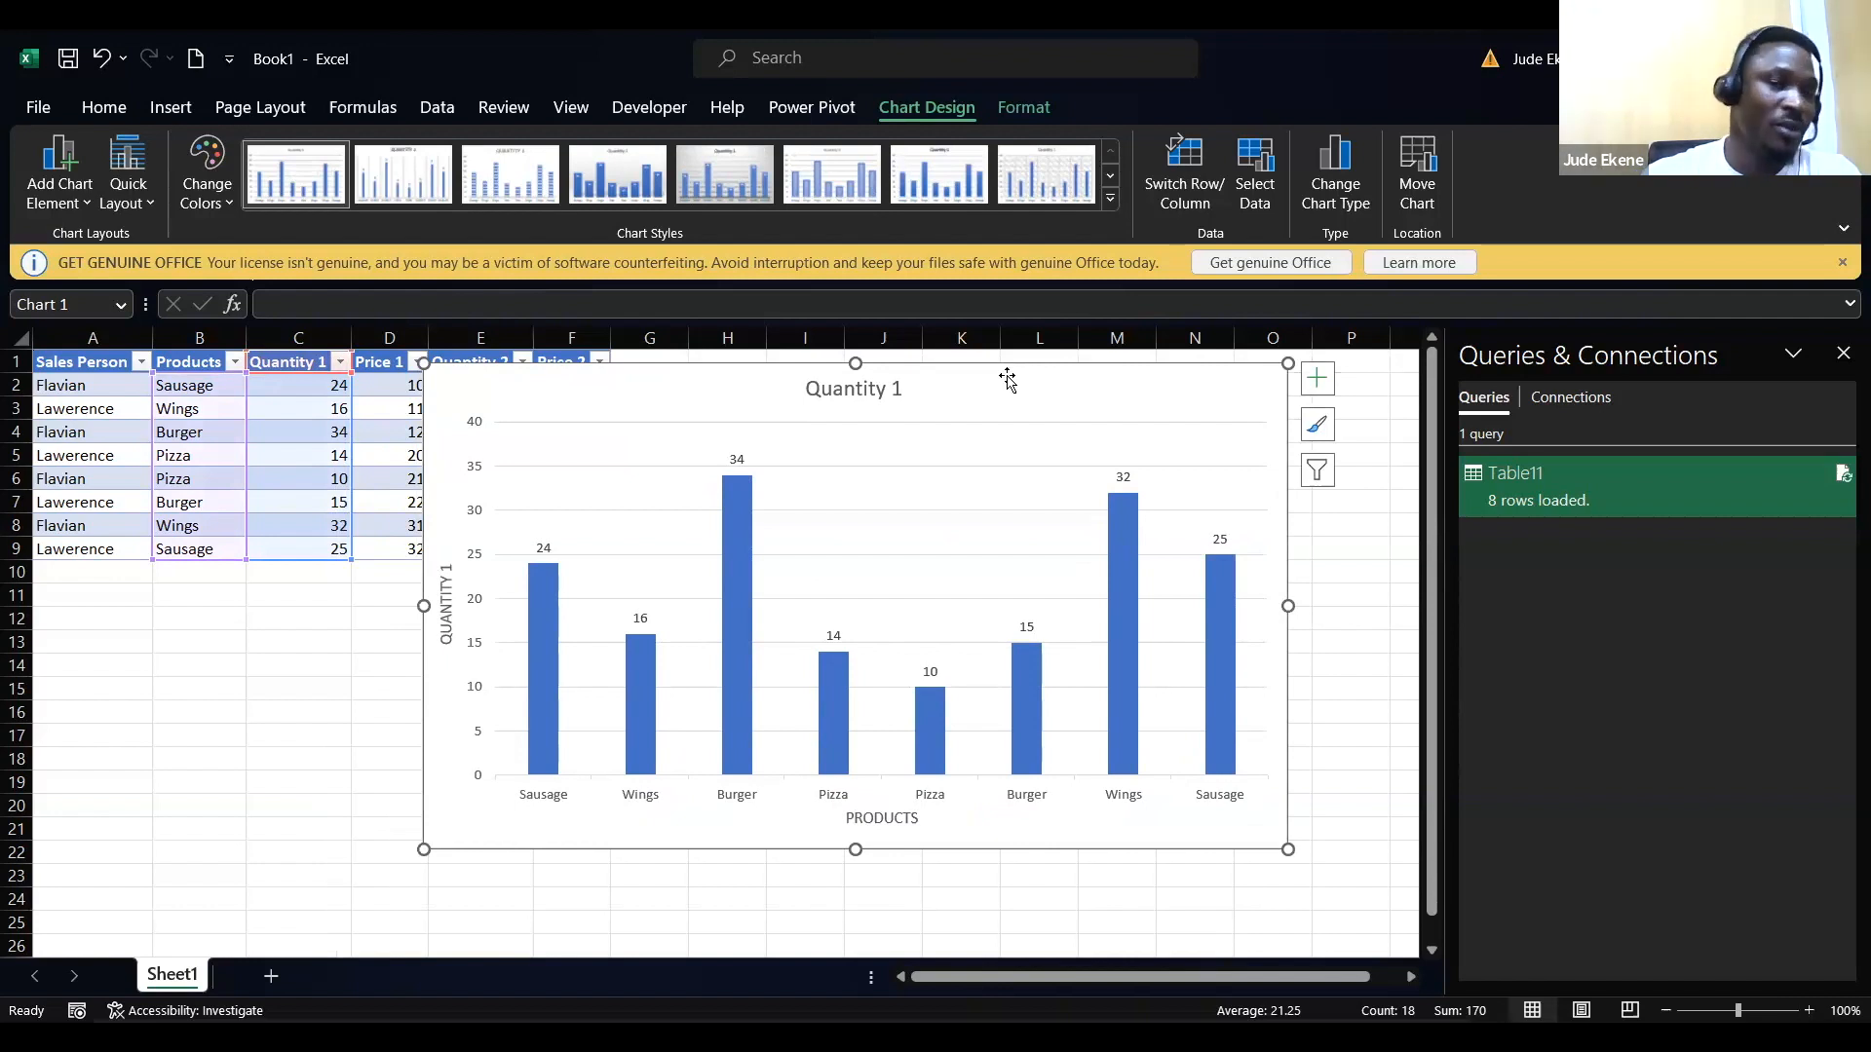
left_click(1315, 378)
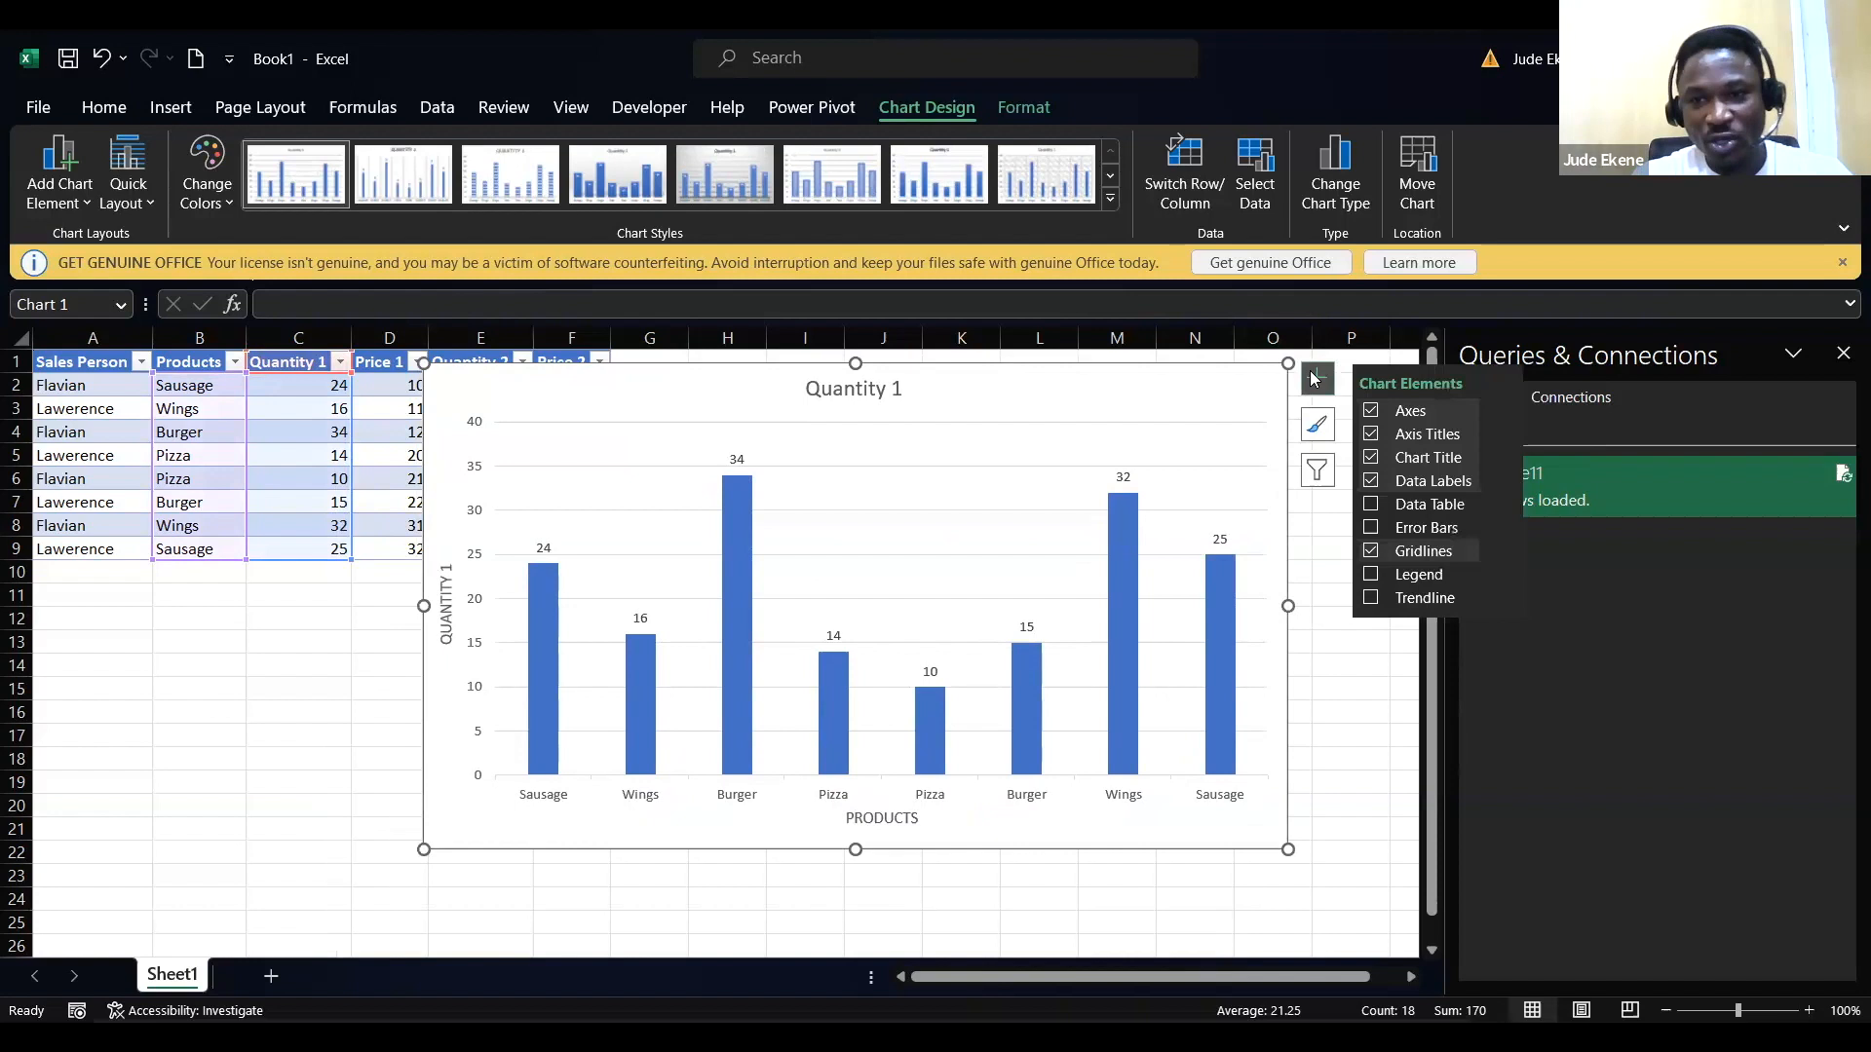
left_click(1411, 577)
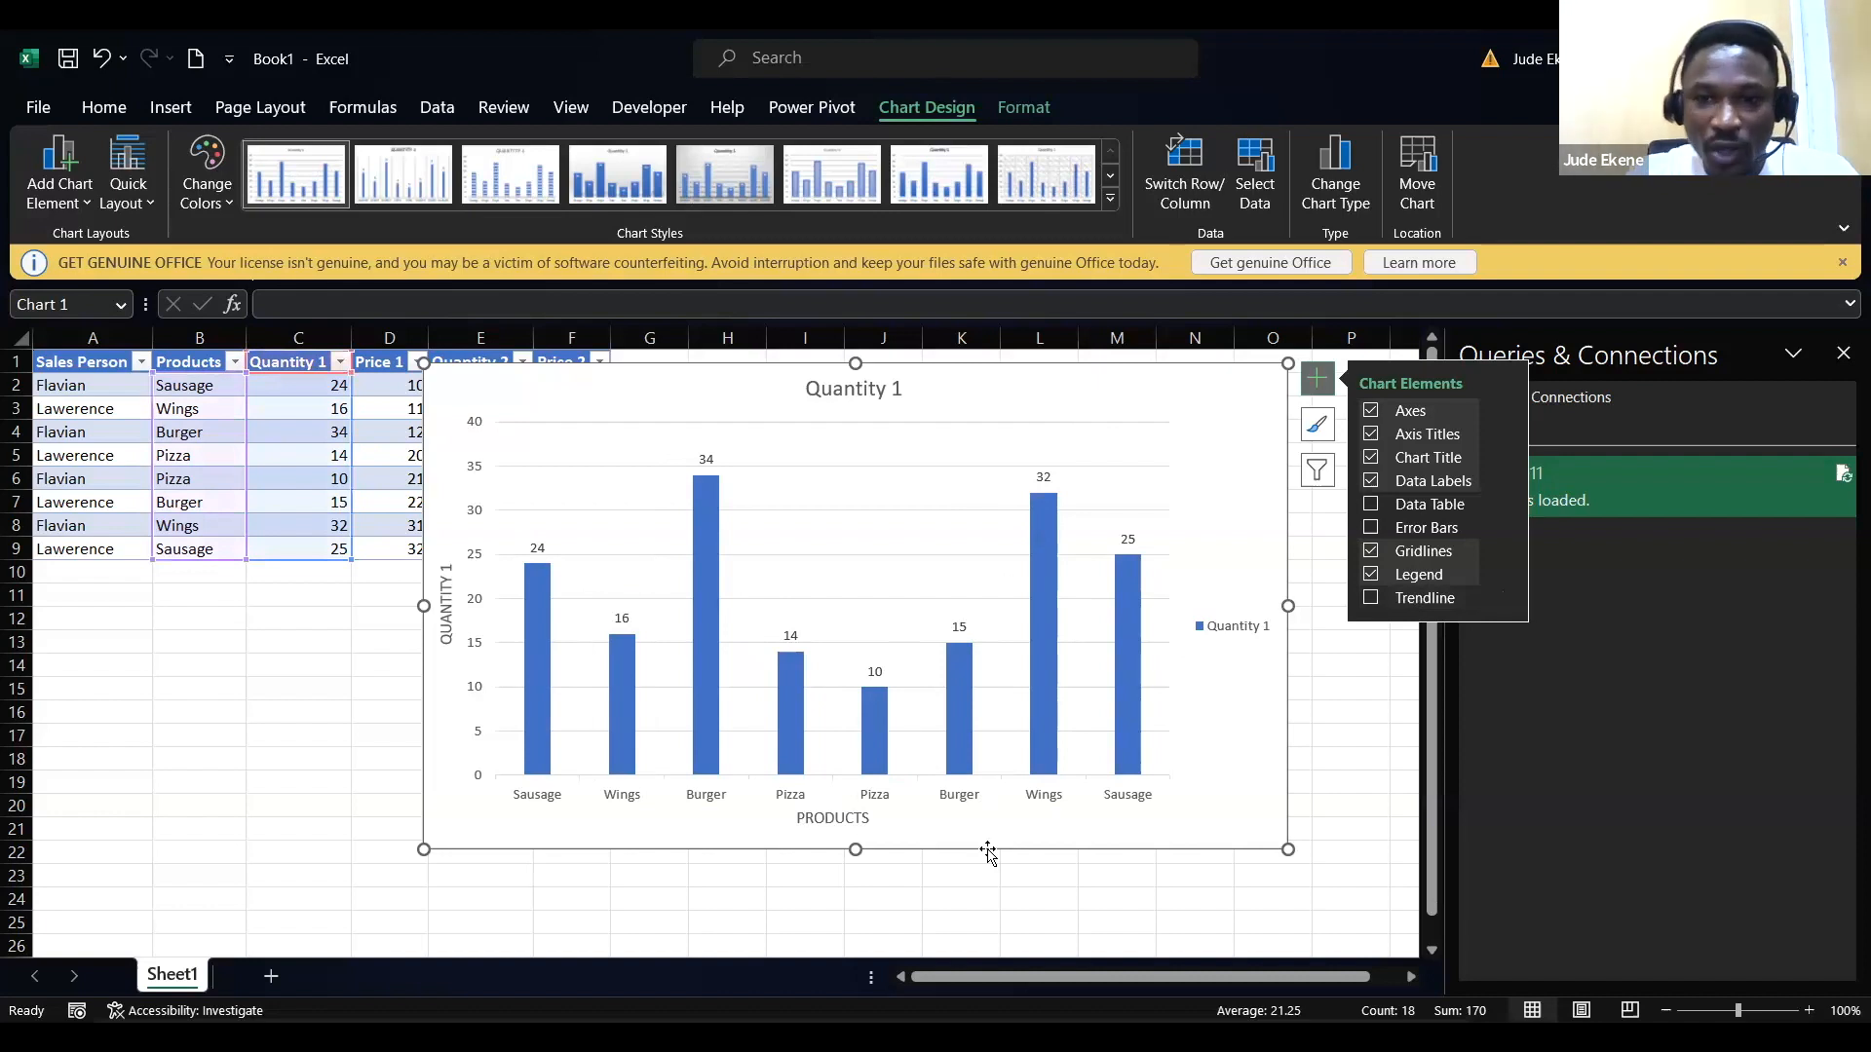
key("alt+Tab")
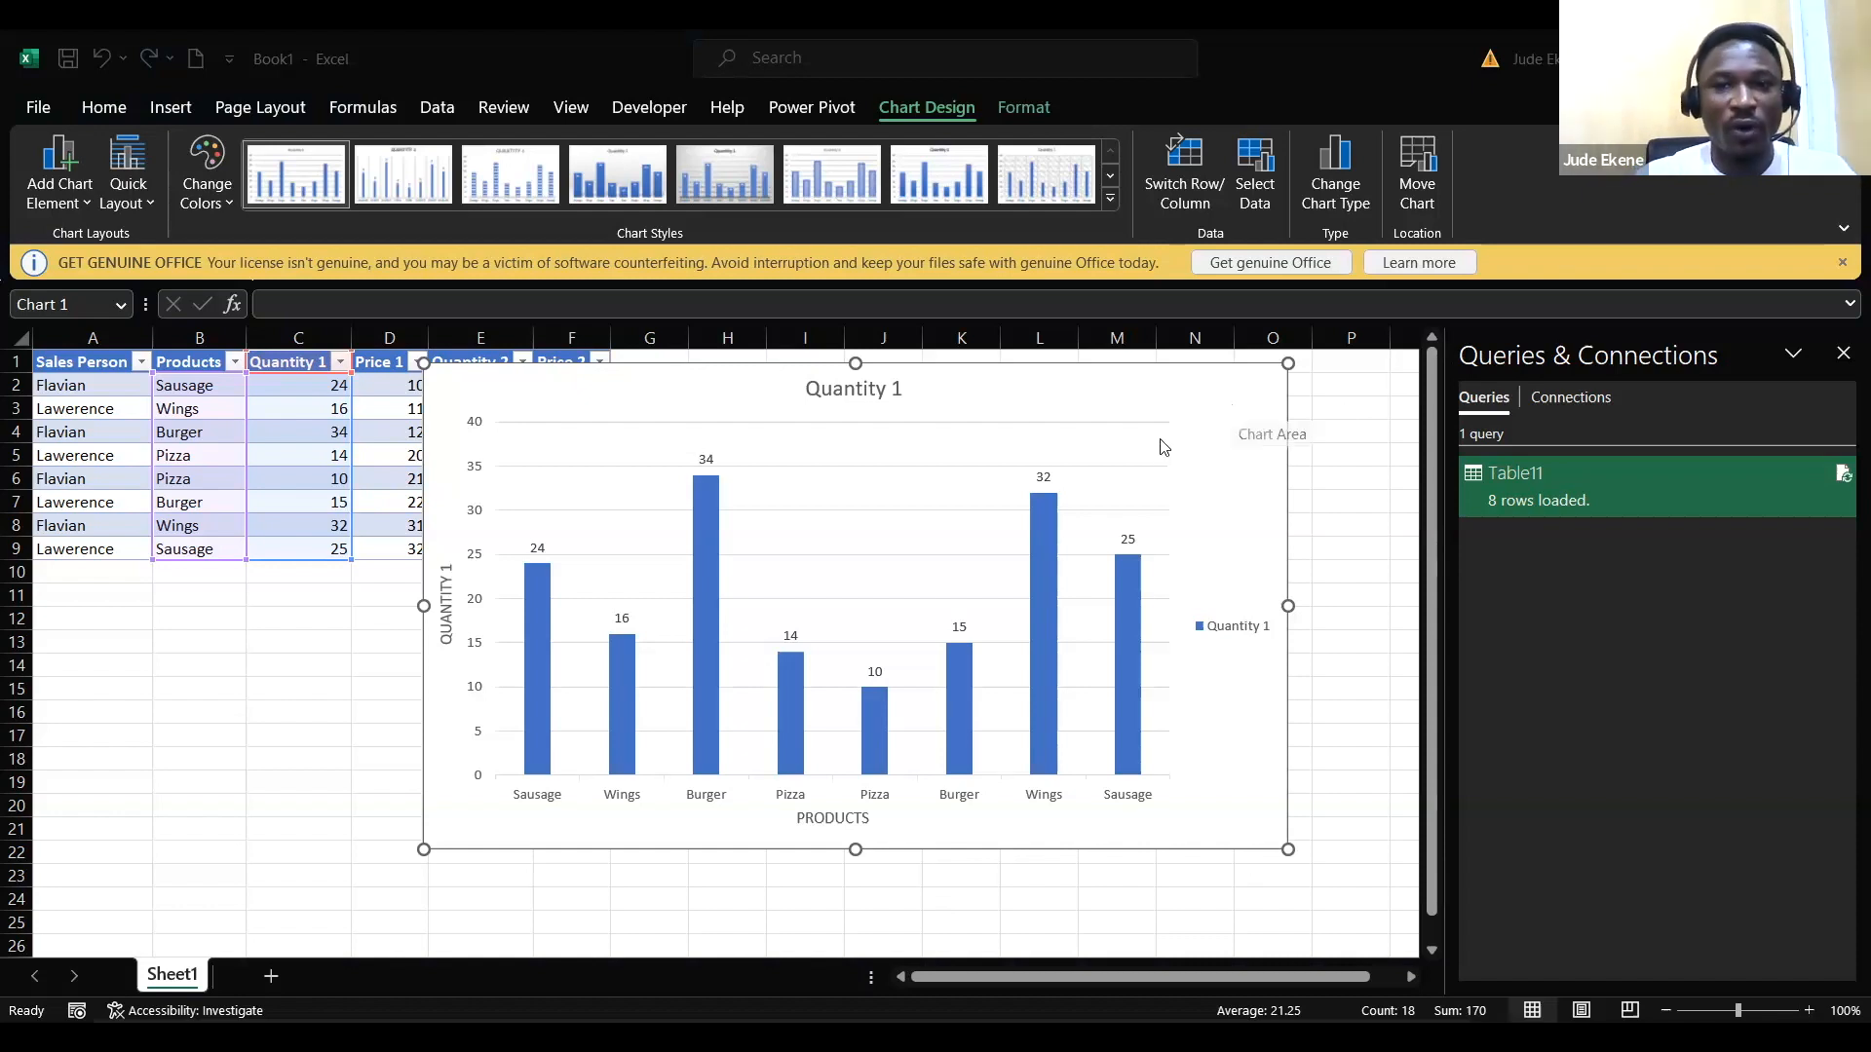
left_click(1316, 378)
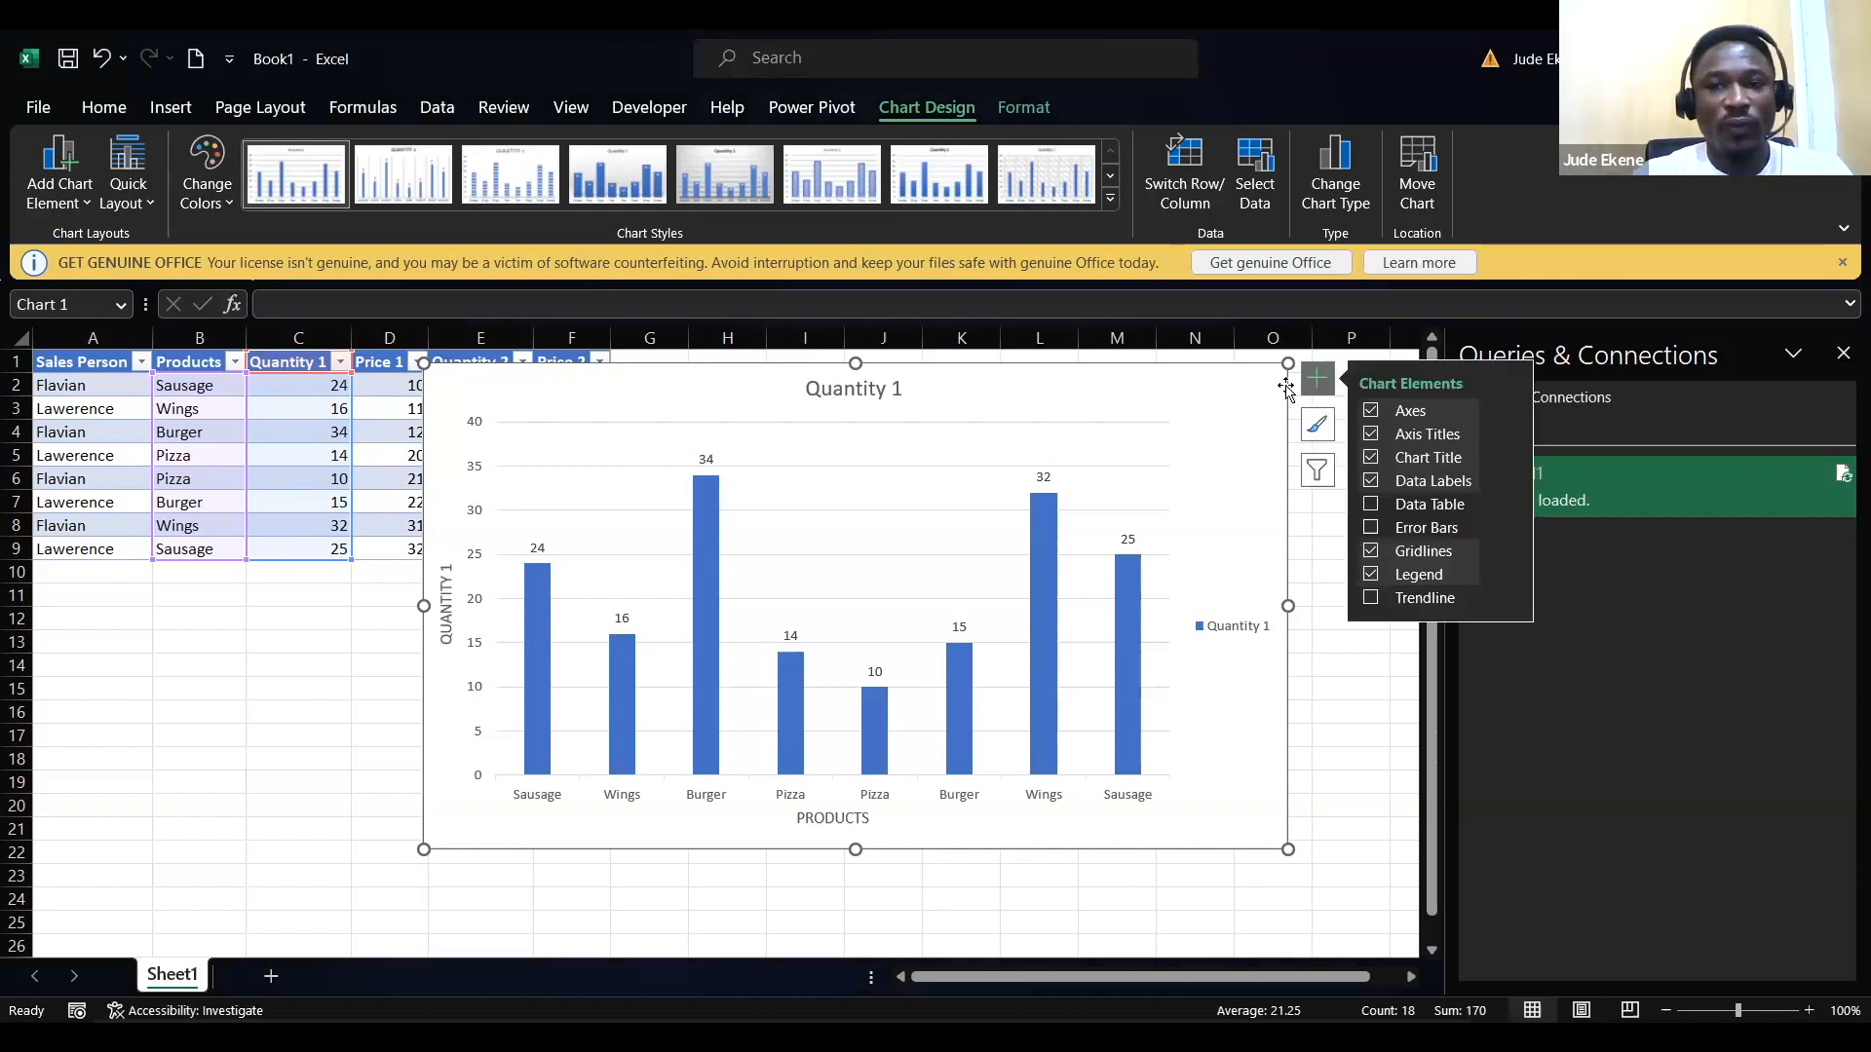
left_click(1316, 381)
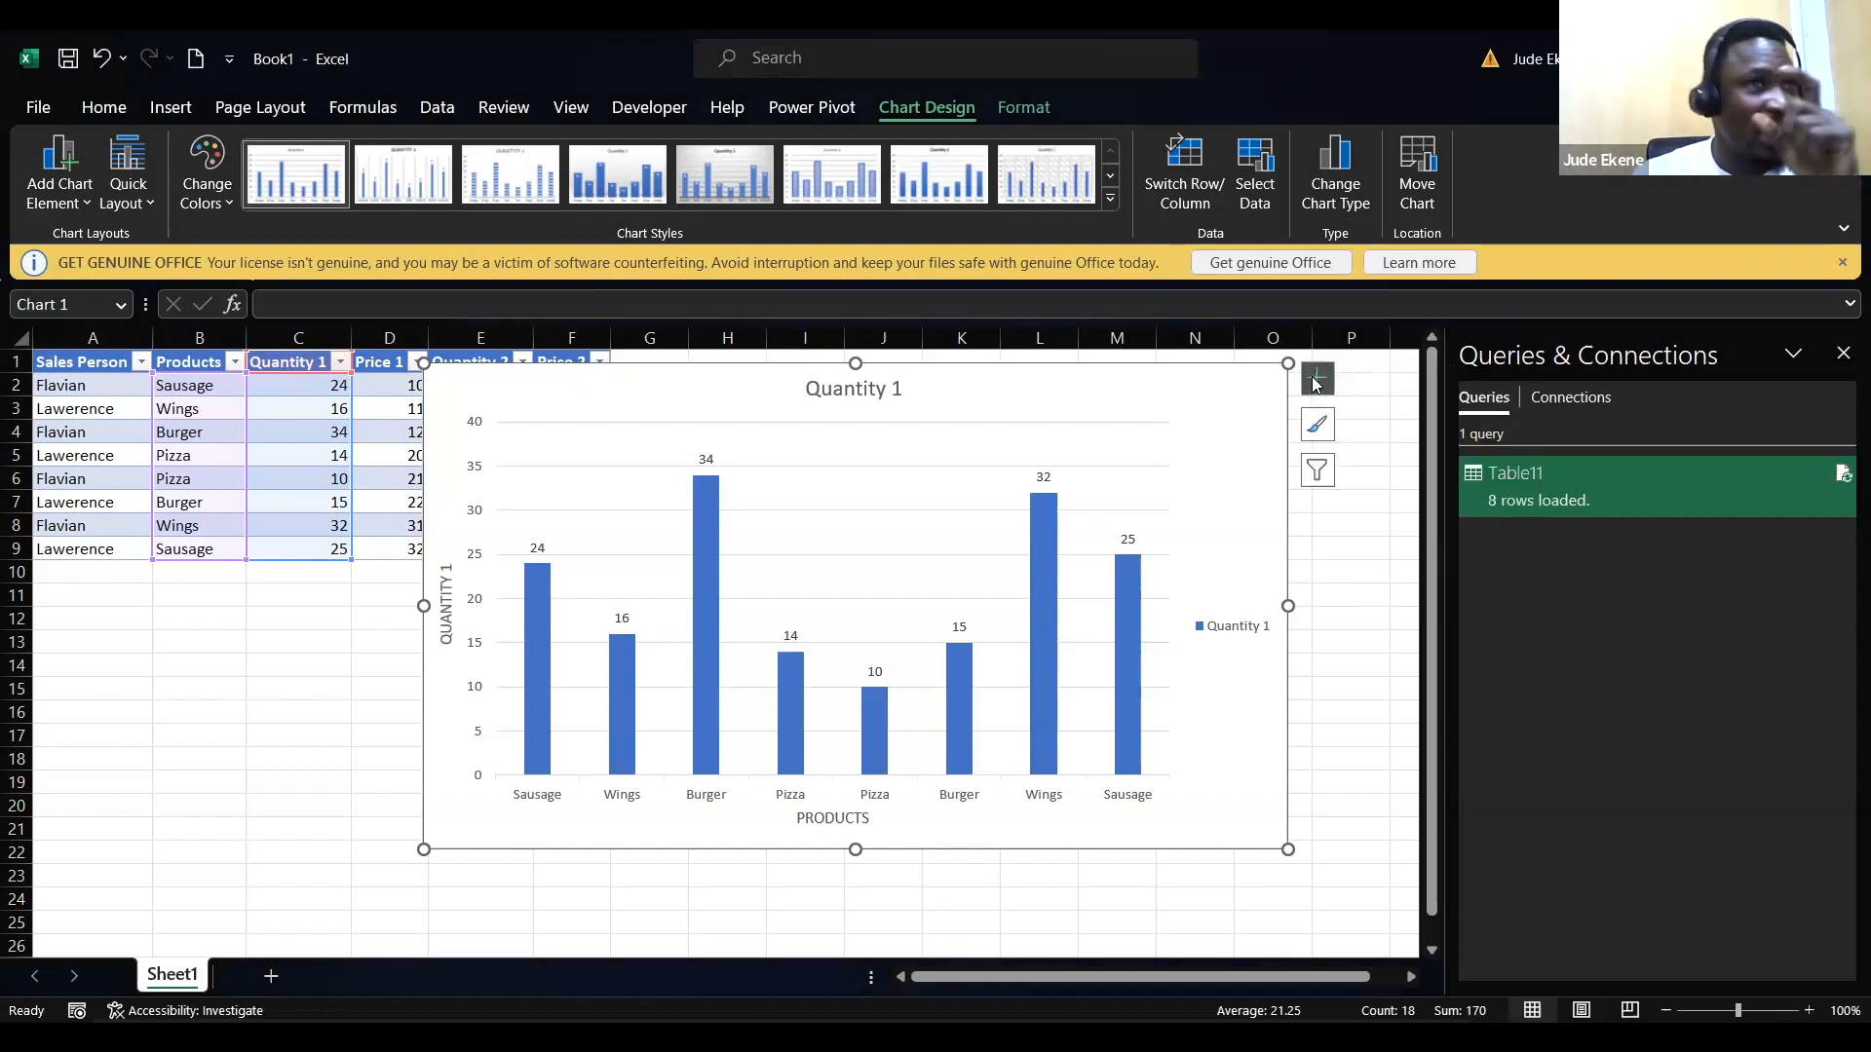
Step: Preview the alternative chart styles, apply the dark Style 9 to the chart, and view the available colour palettes
left_click(1315, 427)
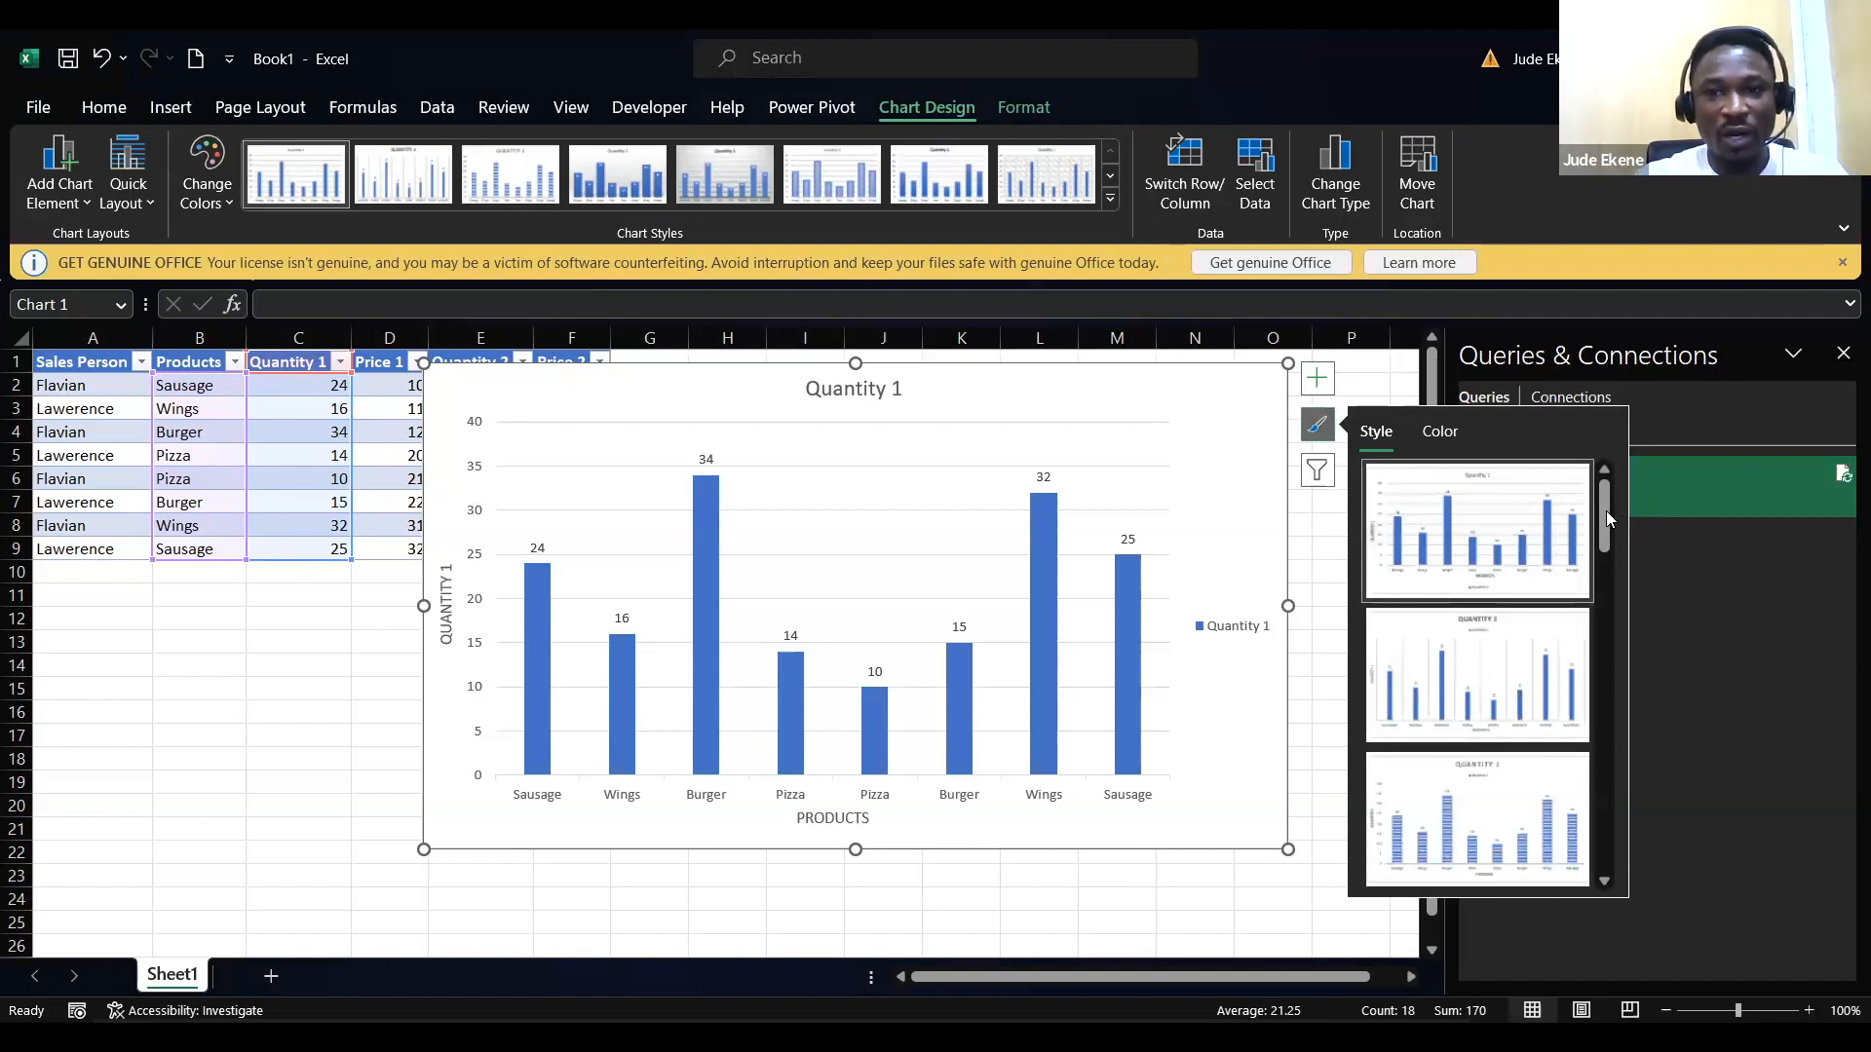
scroll(1606, 511, "down", 3)
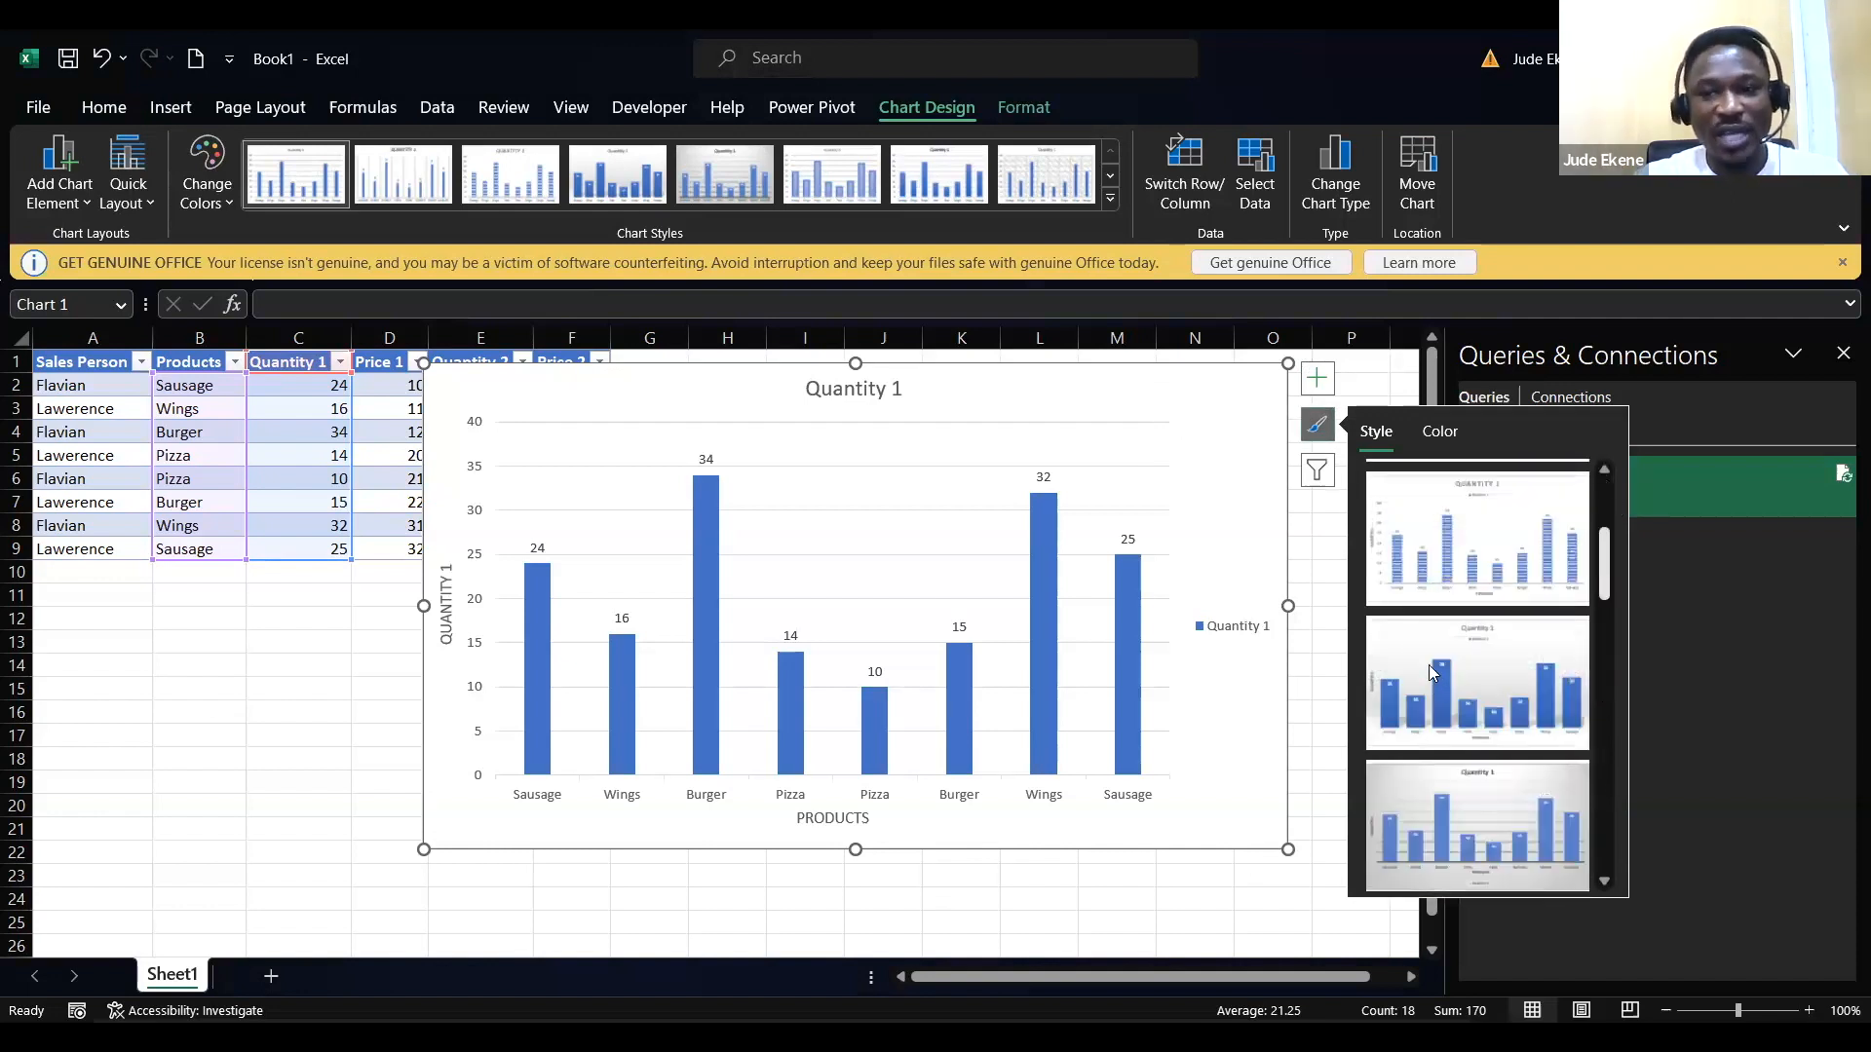
left_click(1544, 561)
left_click_drag(1603, 565, 1603, 654)
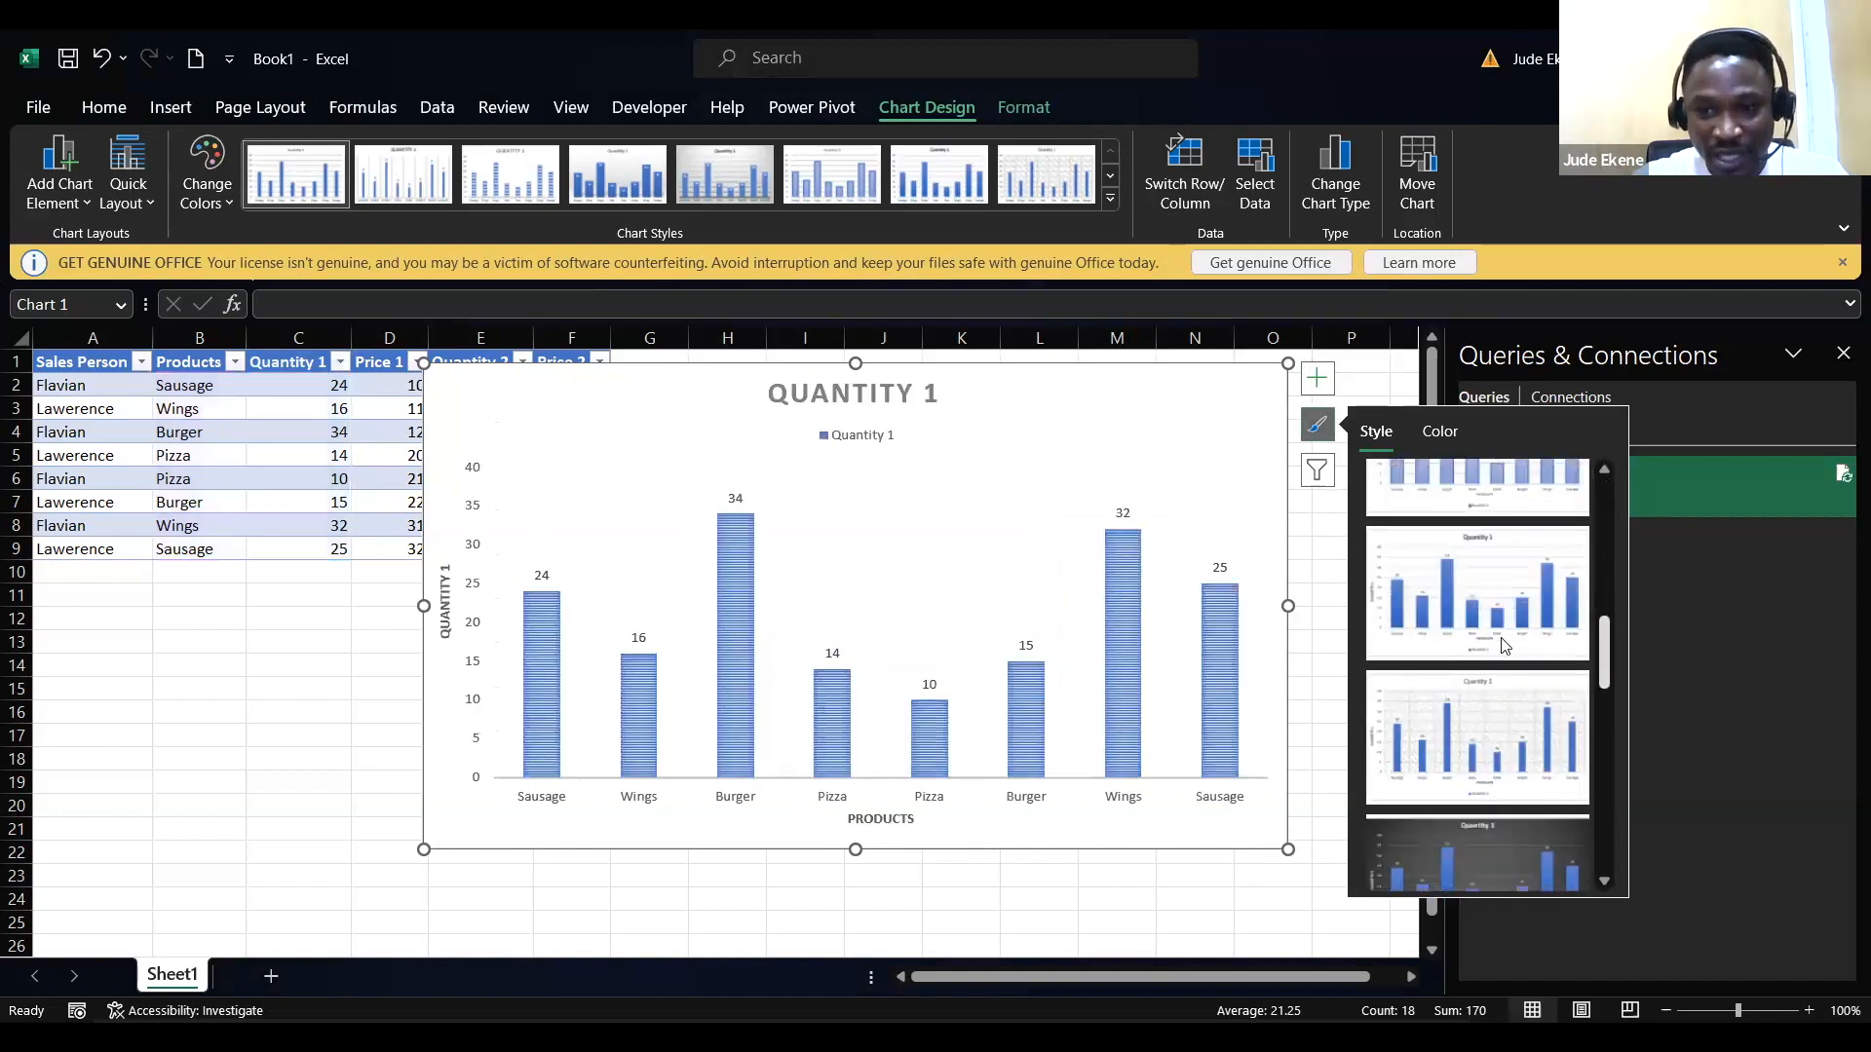
left_click(1446, 738)
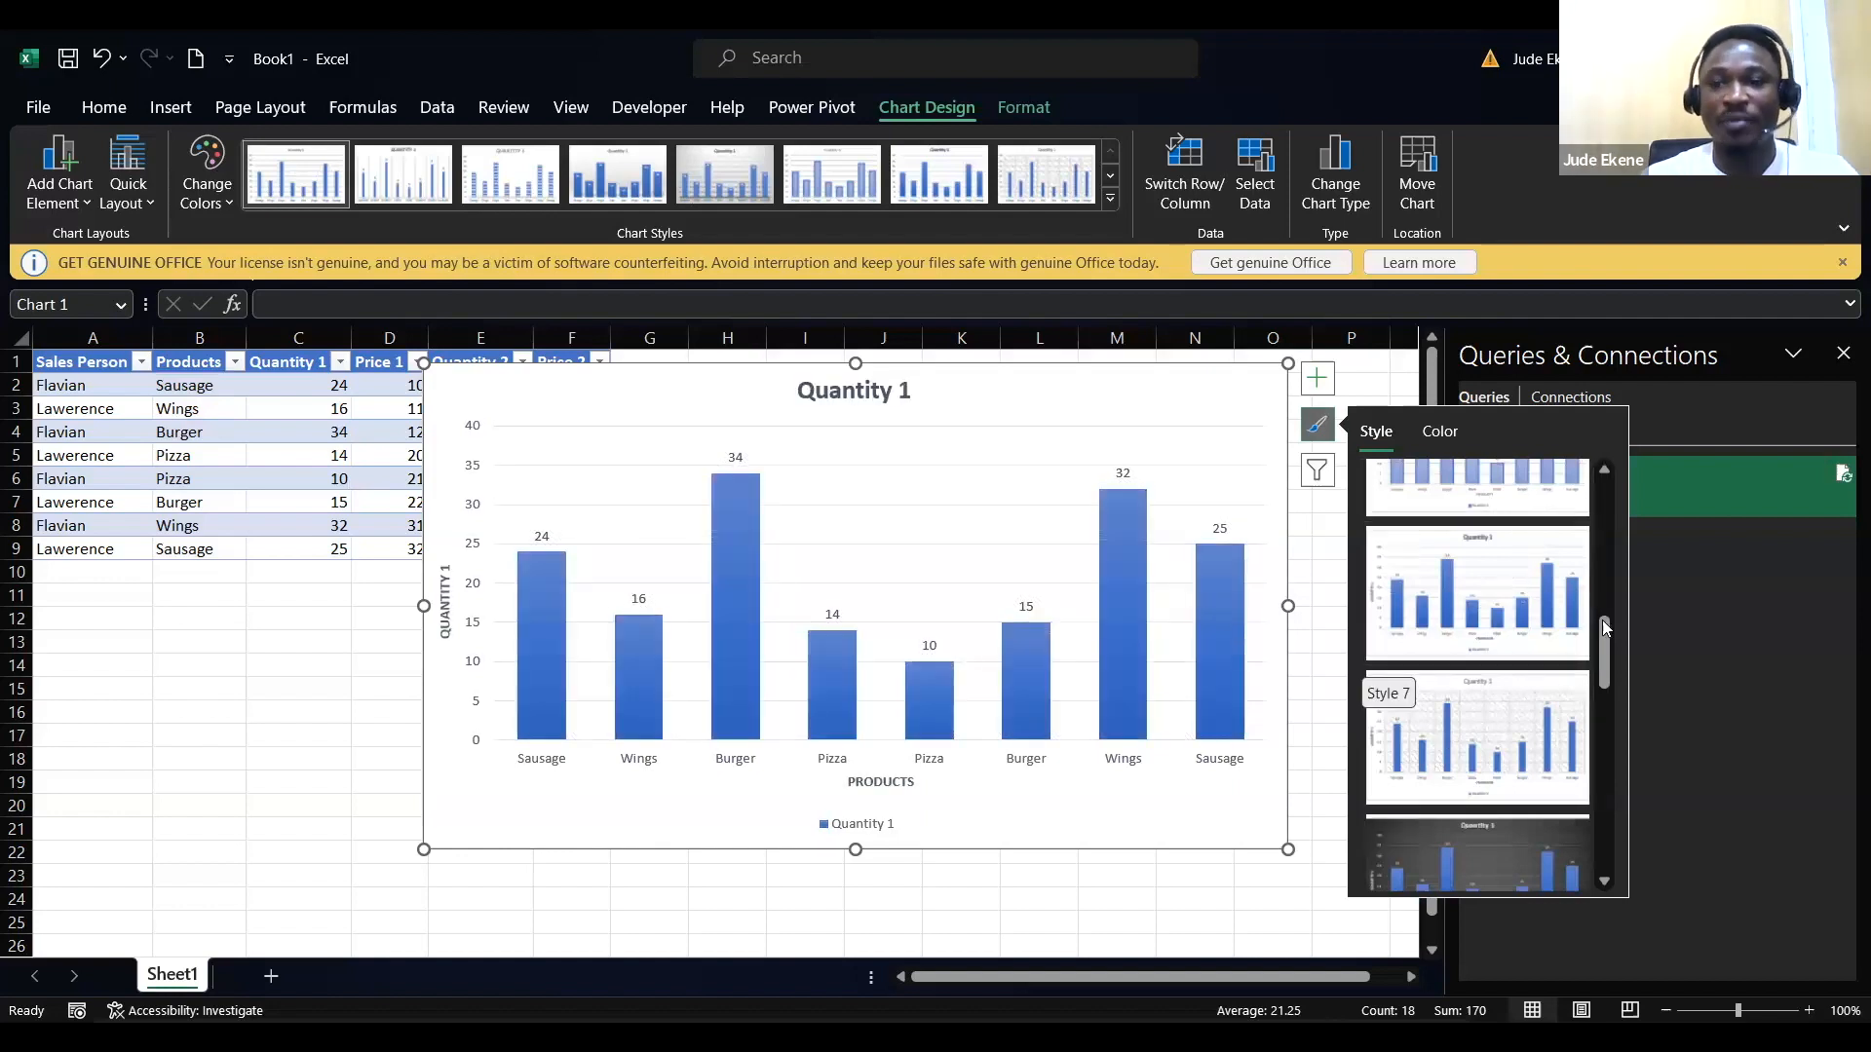
left_click_drag(1604, 641, 1605, 696)
scroll(1573, 675, "up", 5)
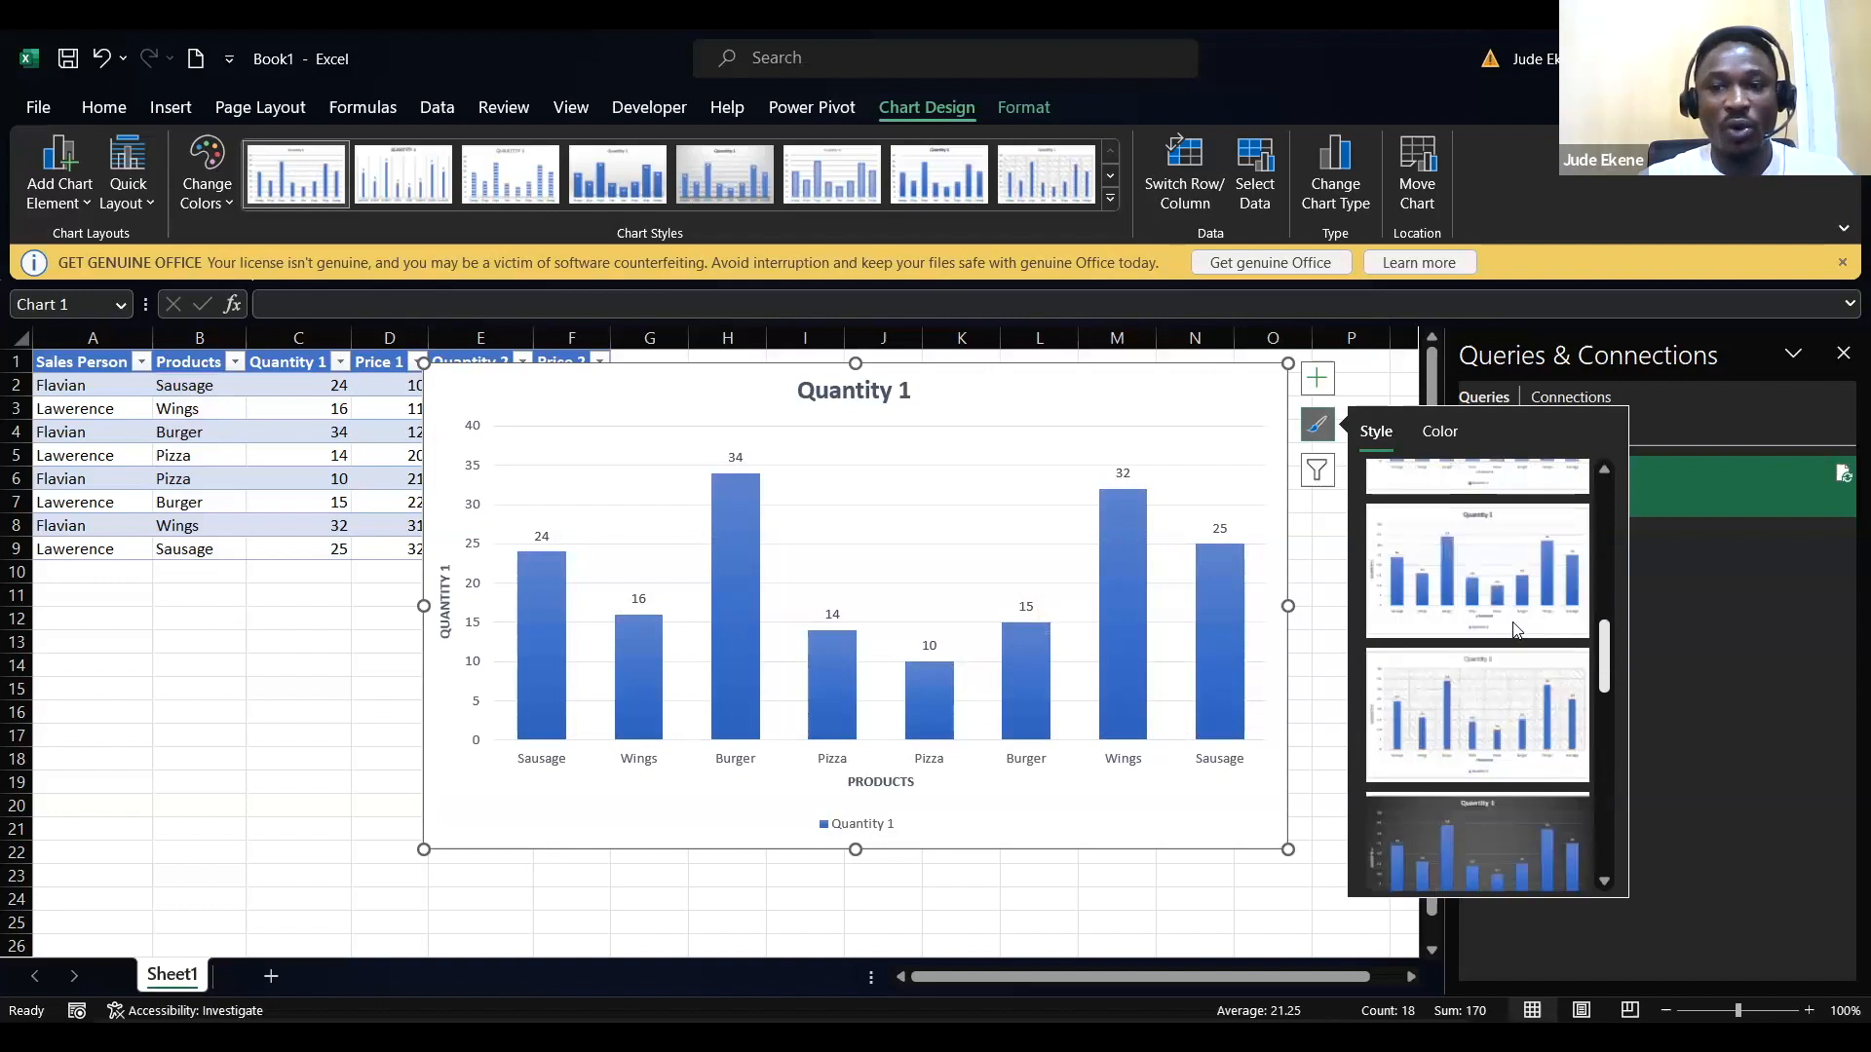
scroll(1504, 649, "down", 3)
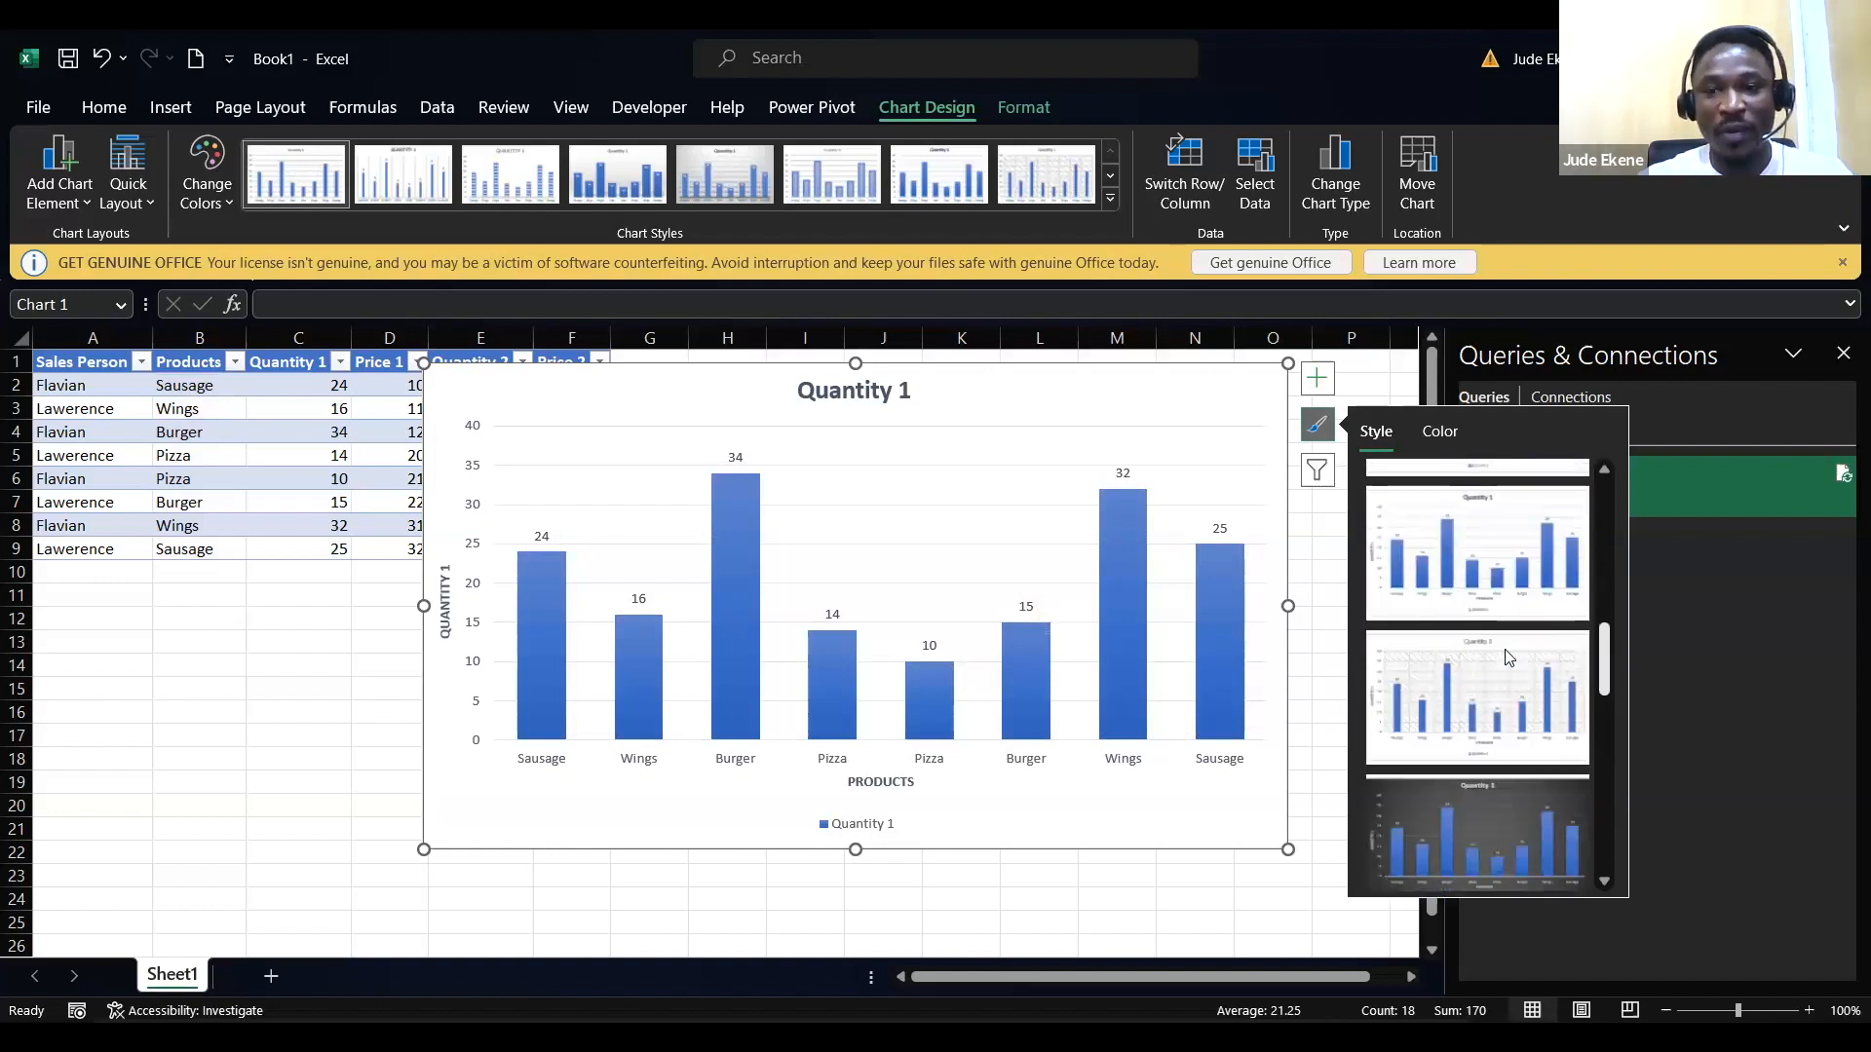
scroll(1504, 672, "down", 2)
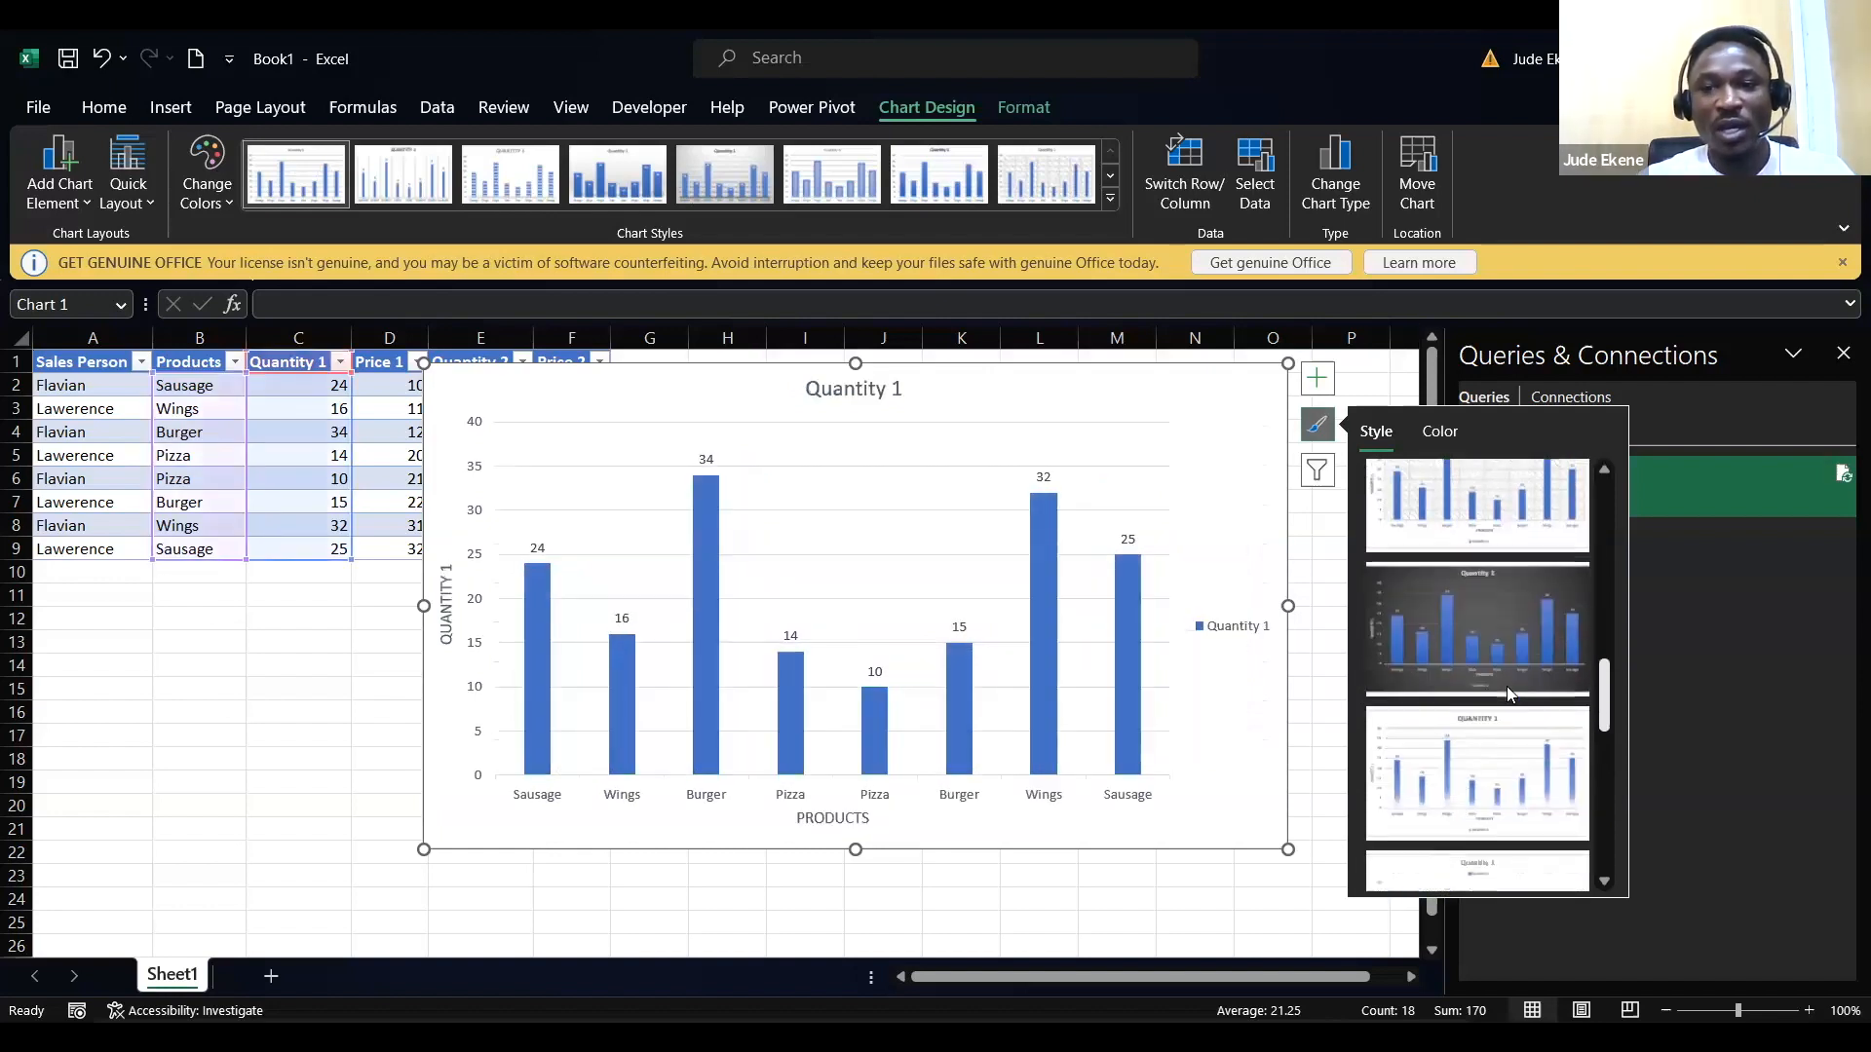
left_click(1511, 625)
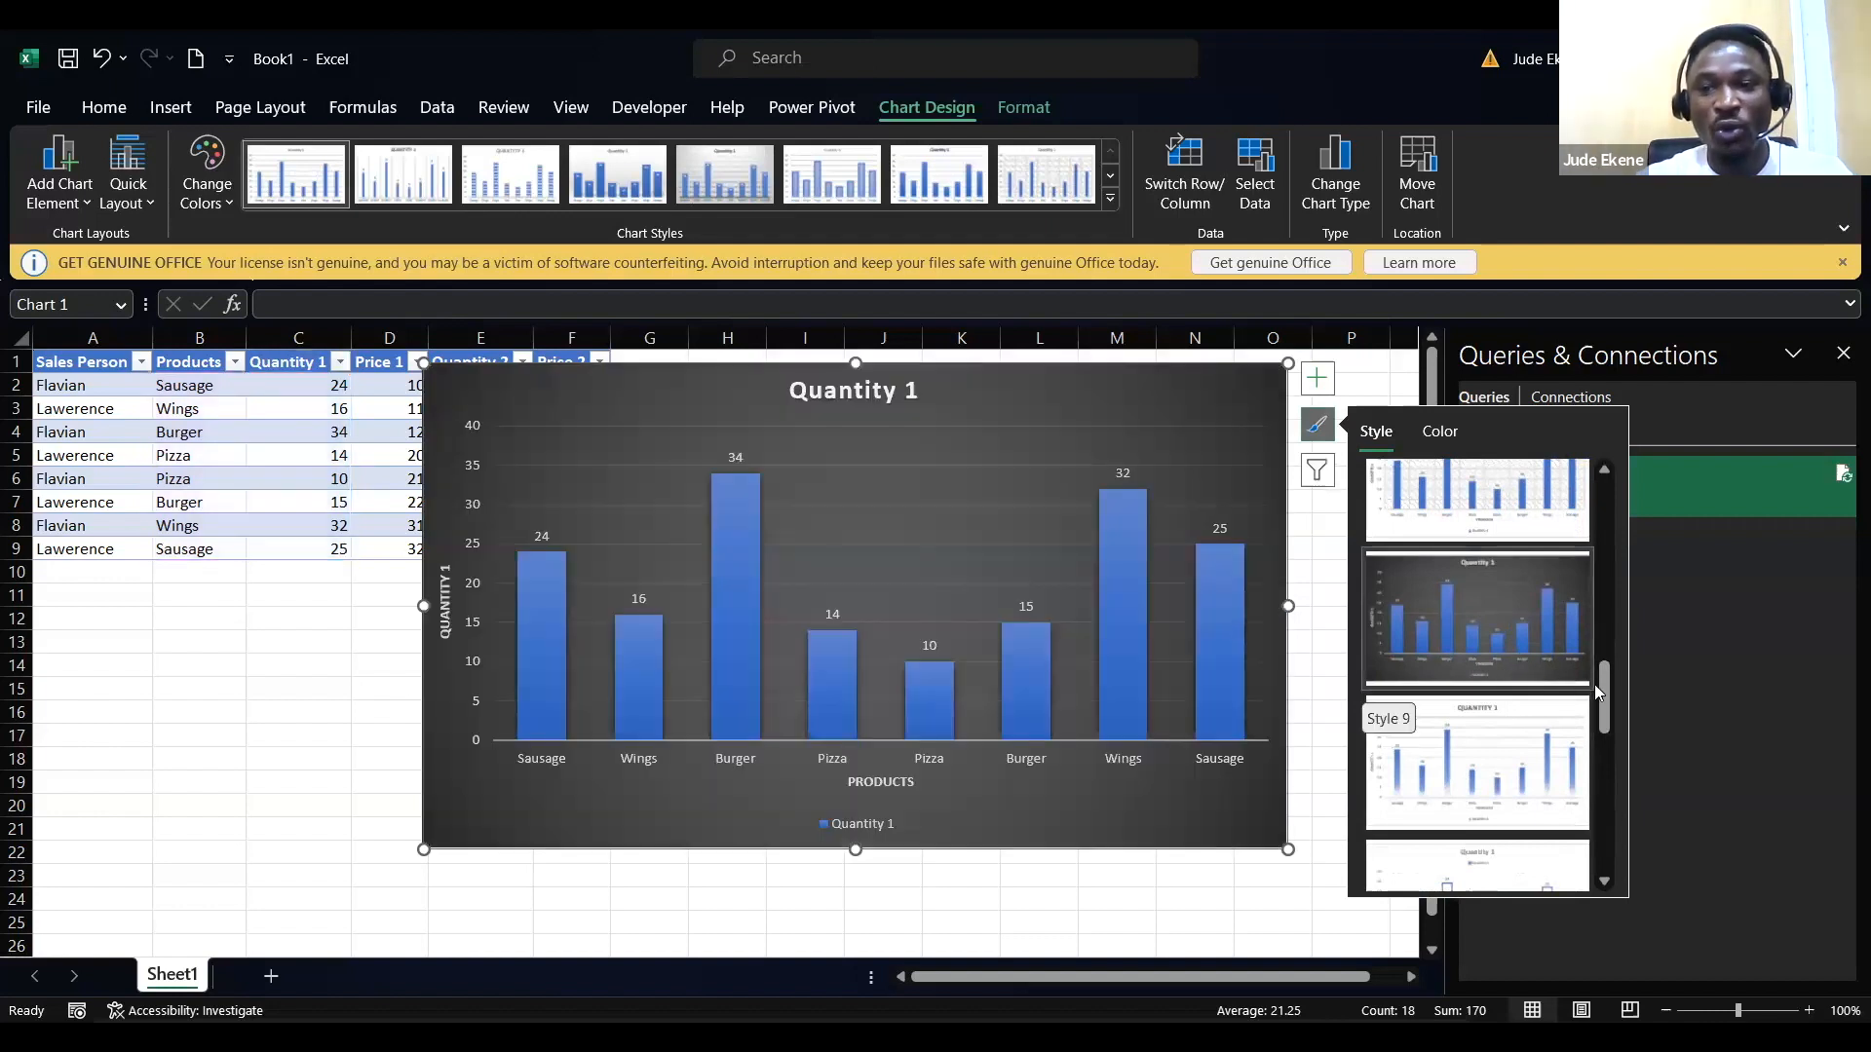
left_click_drag(1606, 689, 1608, 829)
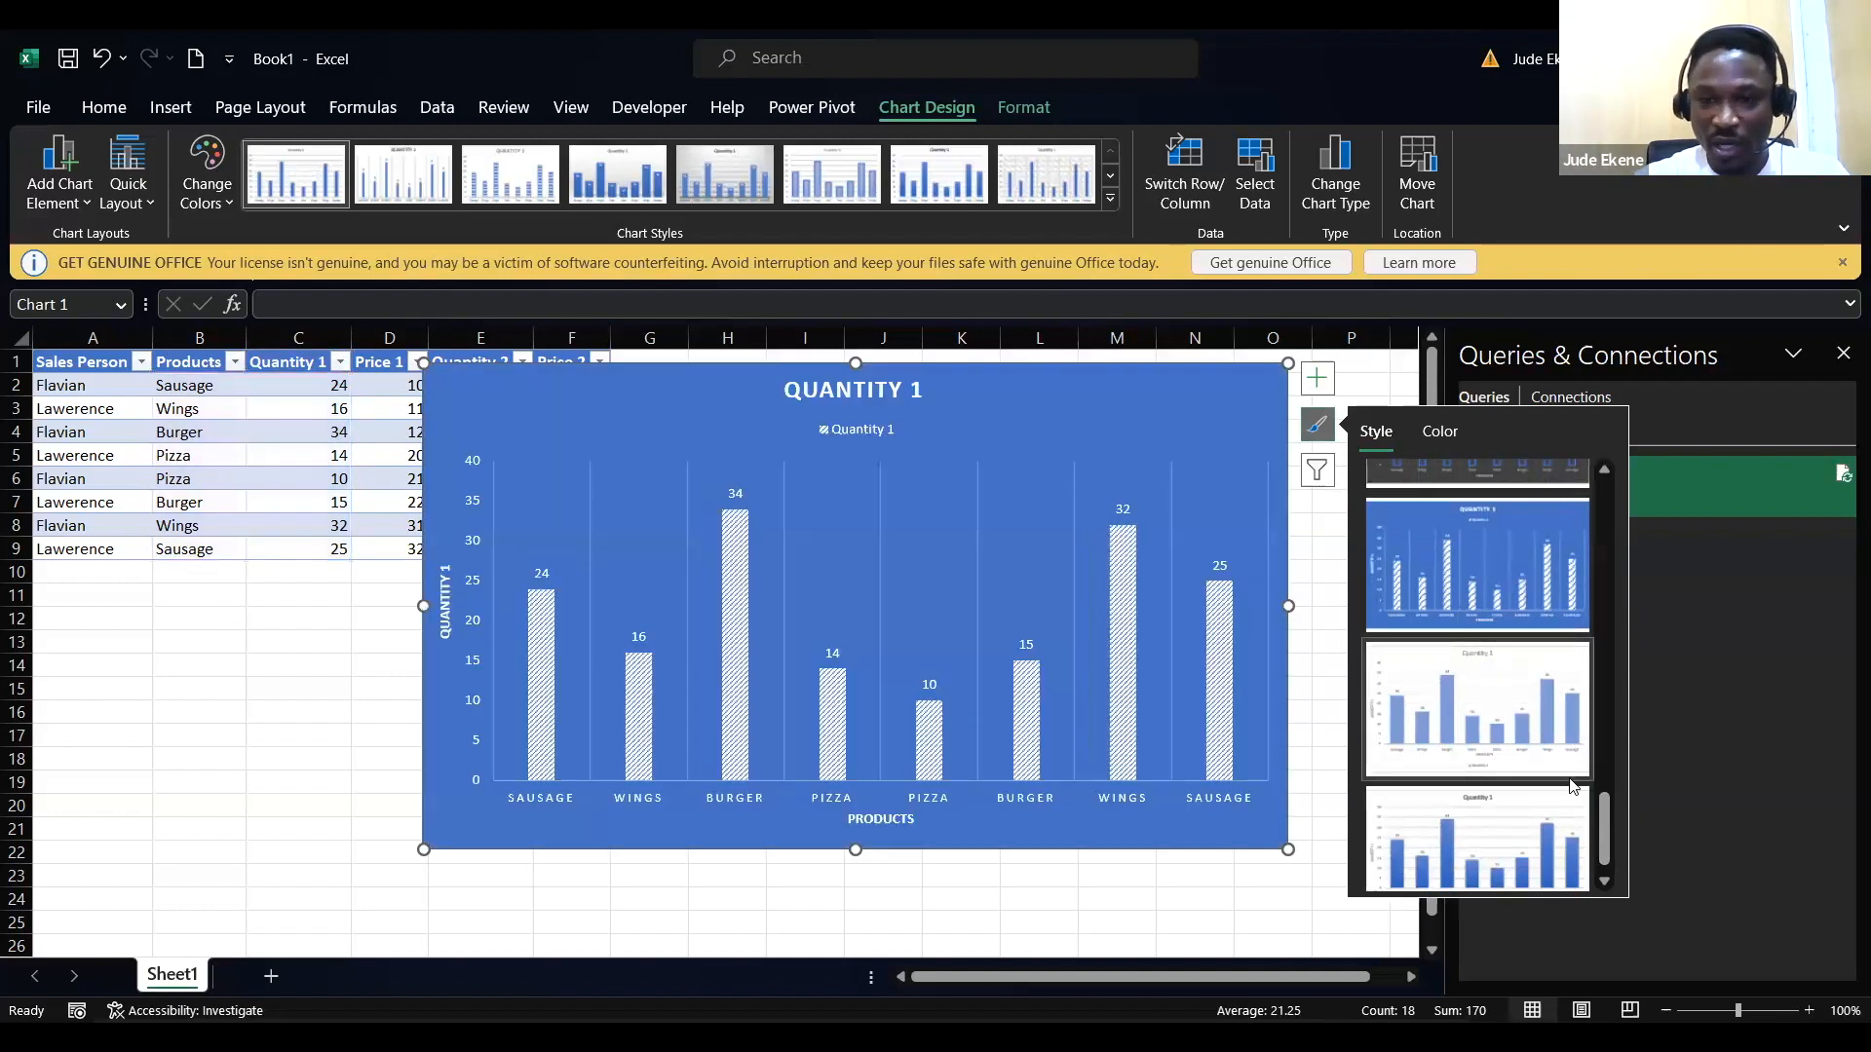
left_click_drag(1605, 840, 1605, 693)
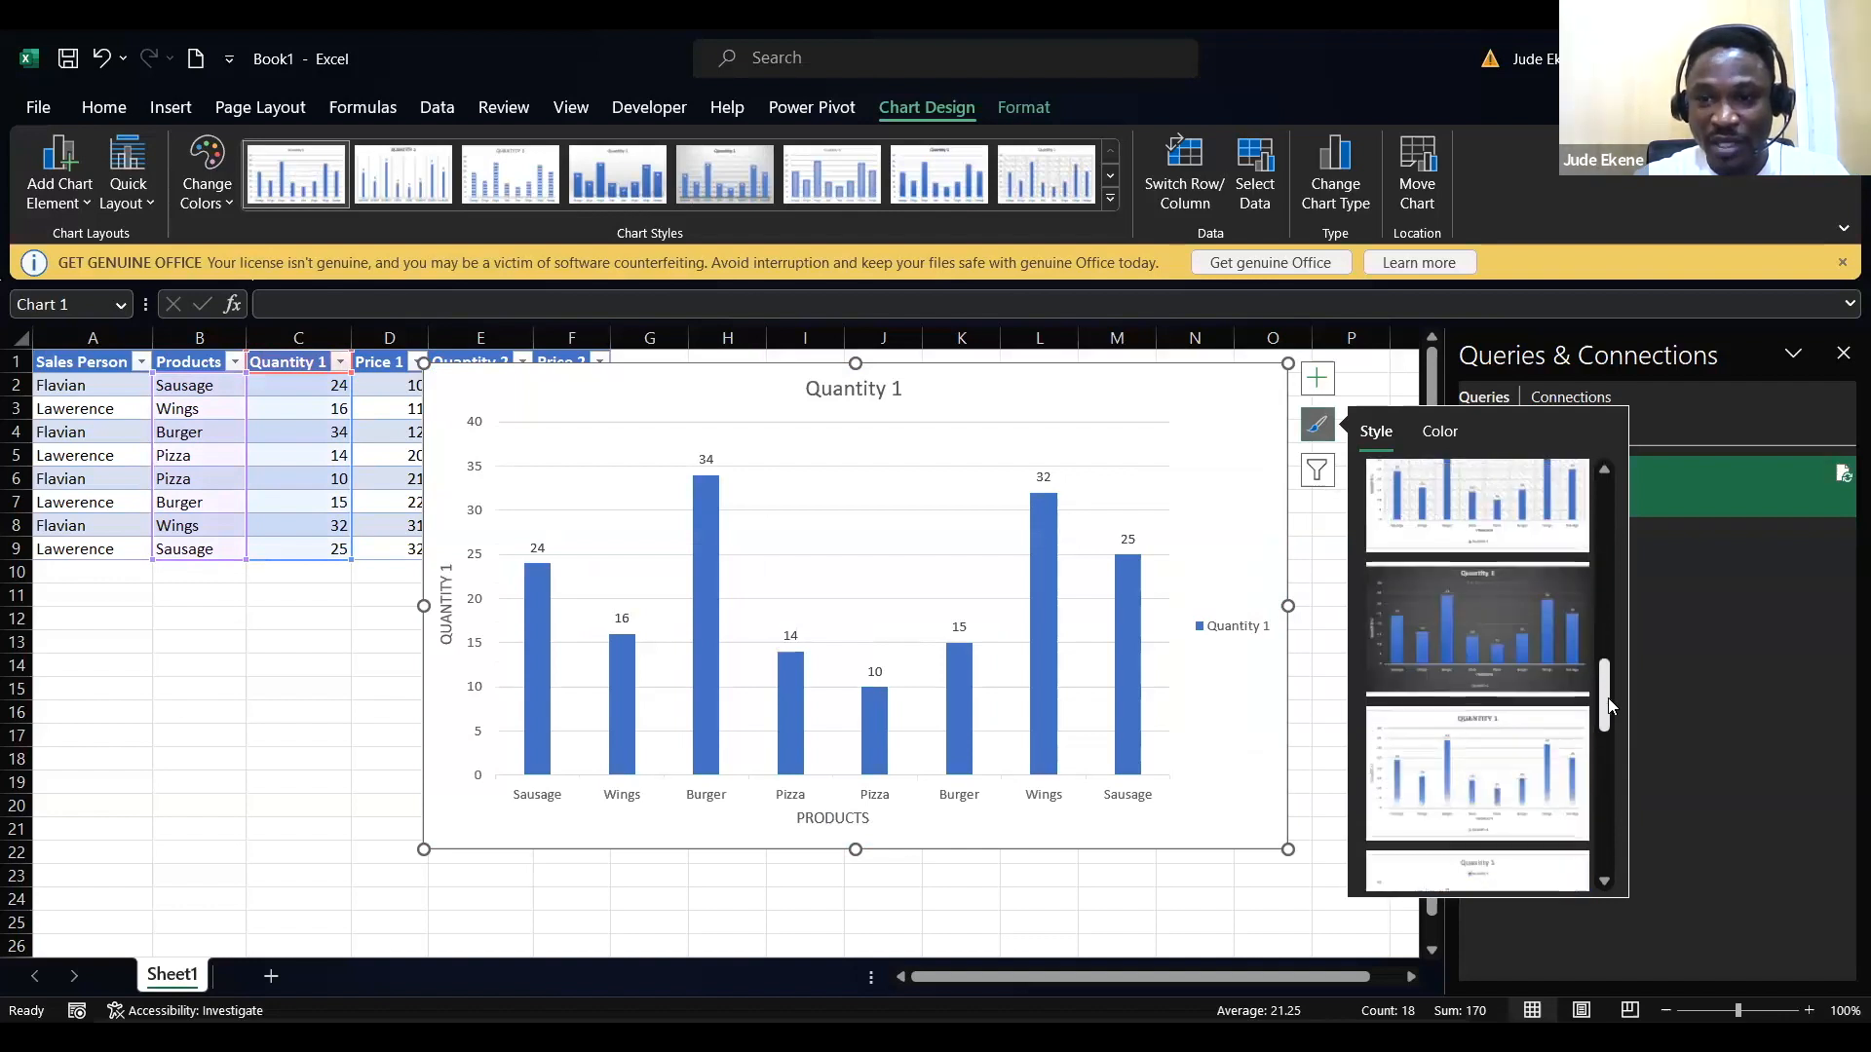
left_click(1524, 665)
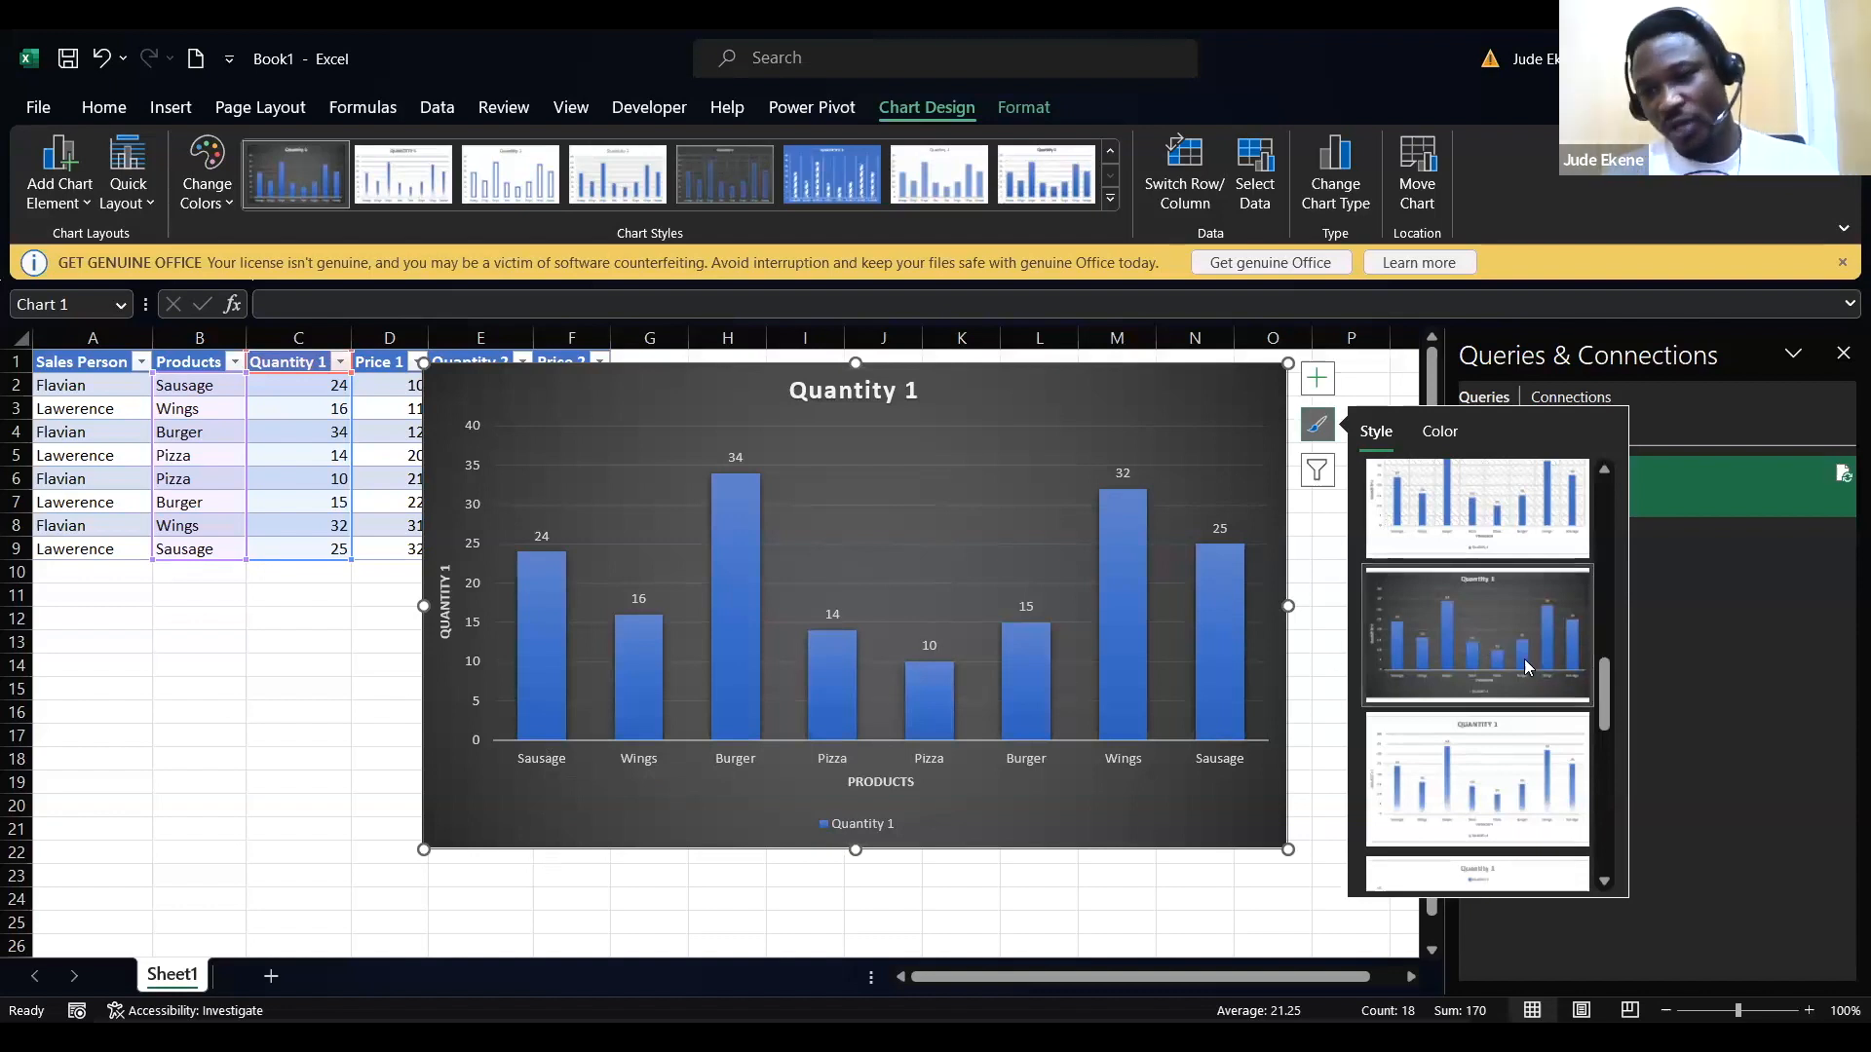
left_click_drag(1600, 688, 1612, 842)
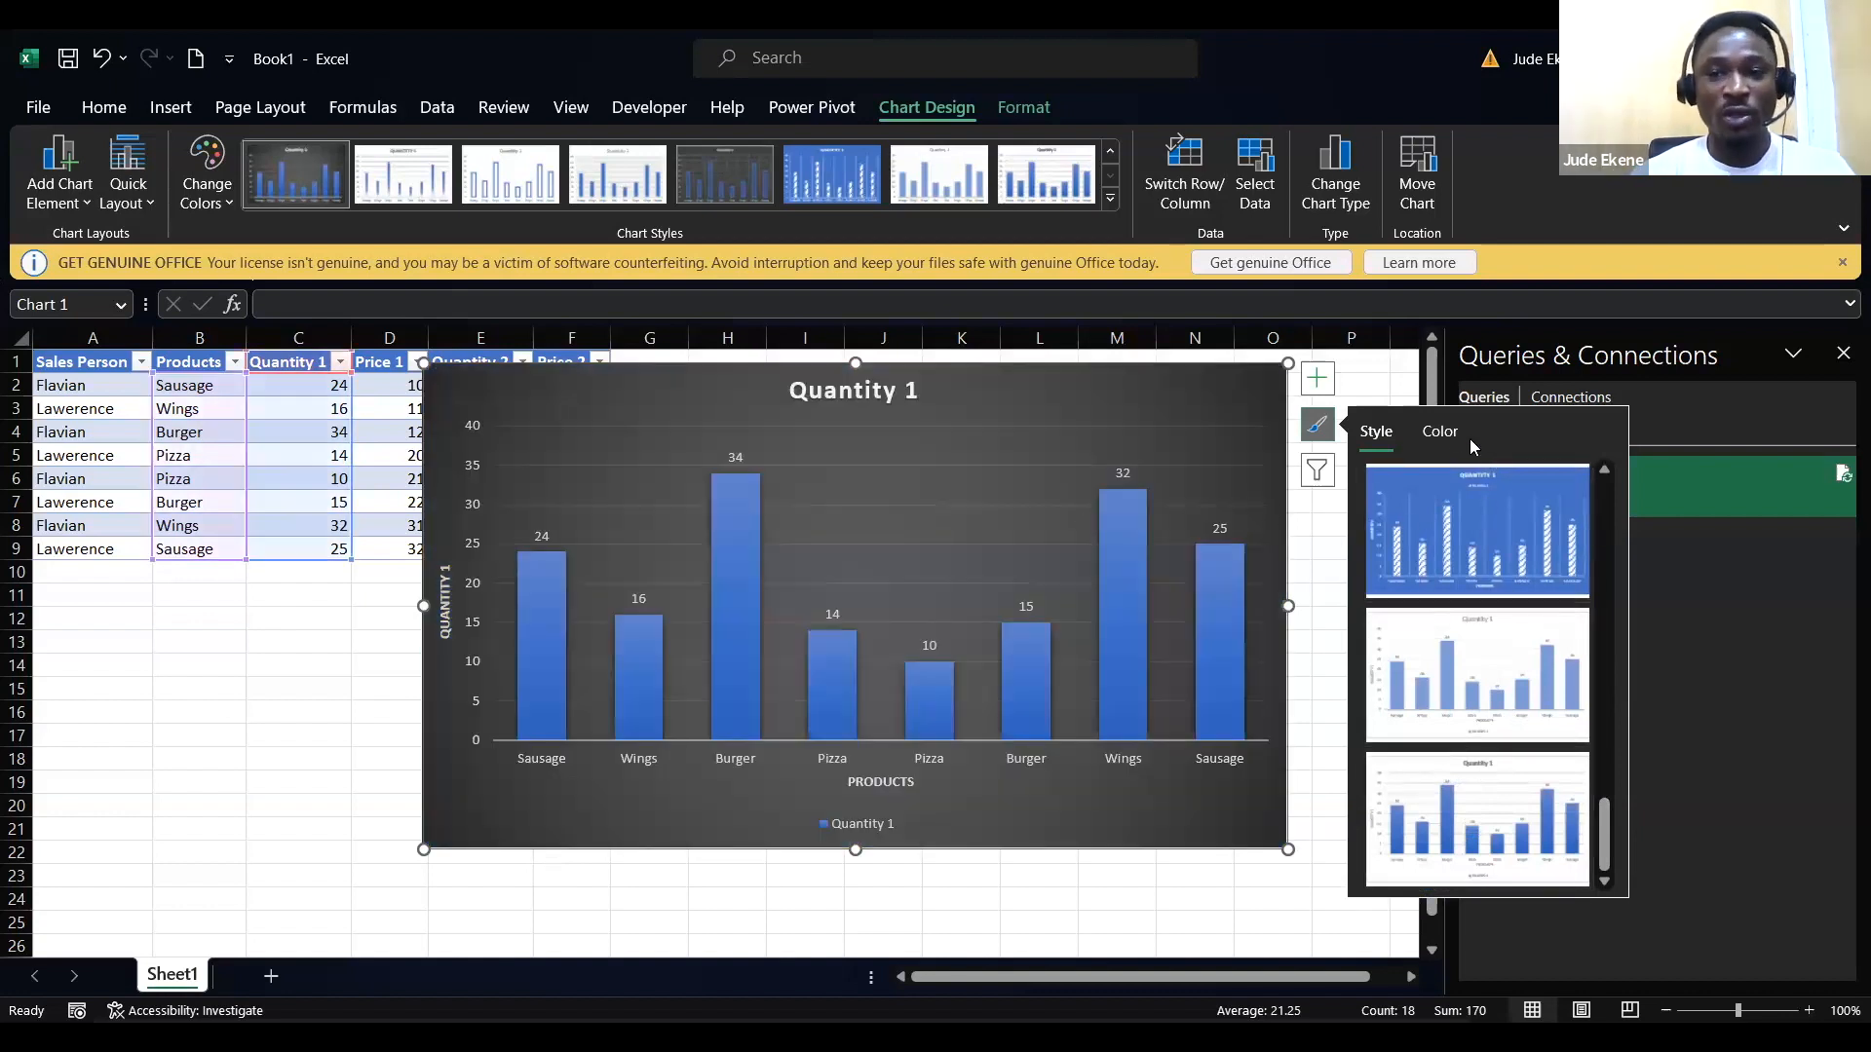
left_click(1443, 435)
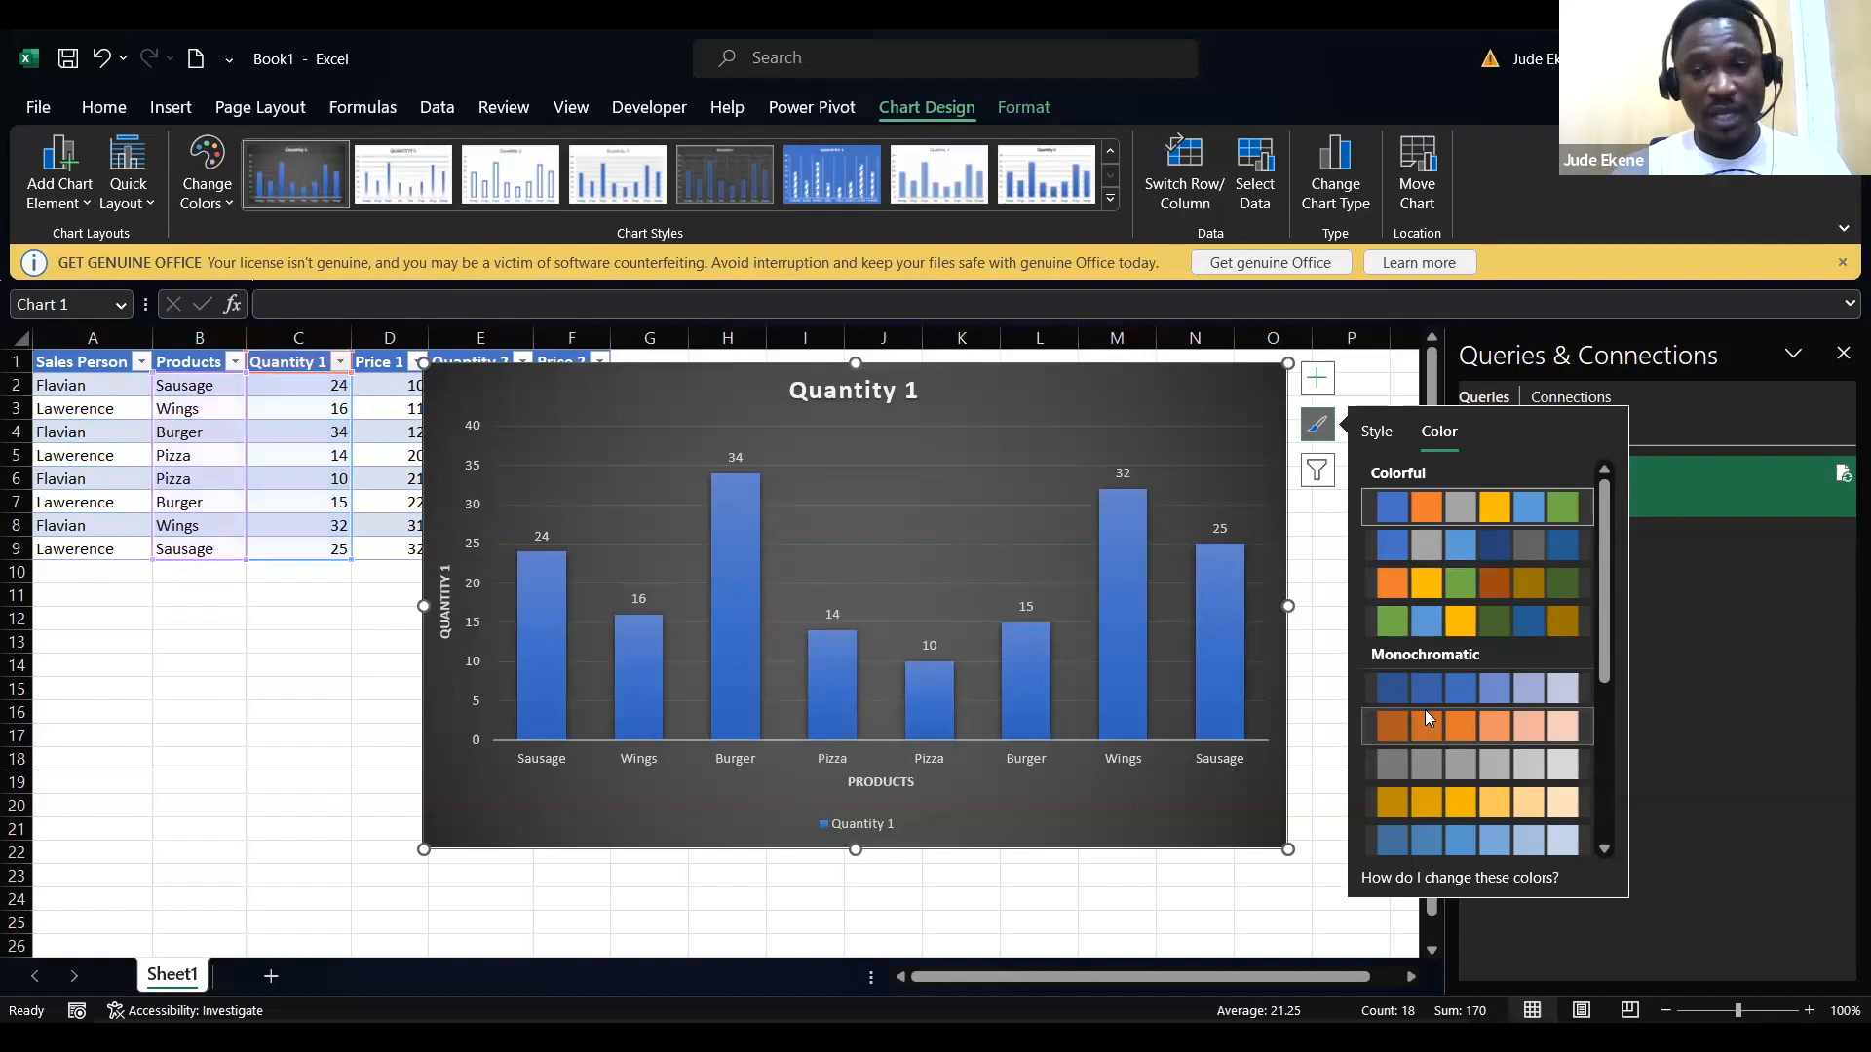
Step: Filter both Sausage categories out of the chart
left_click(1317, 470)
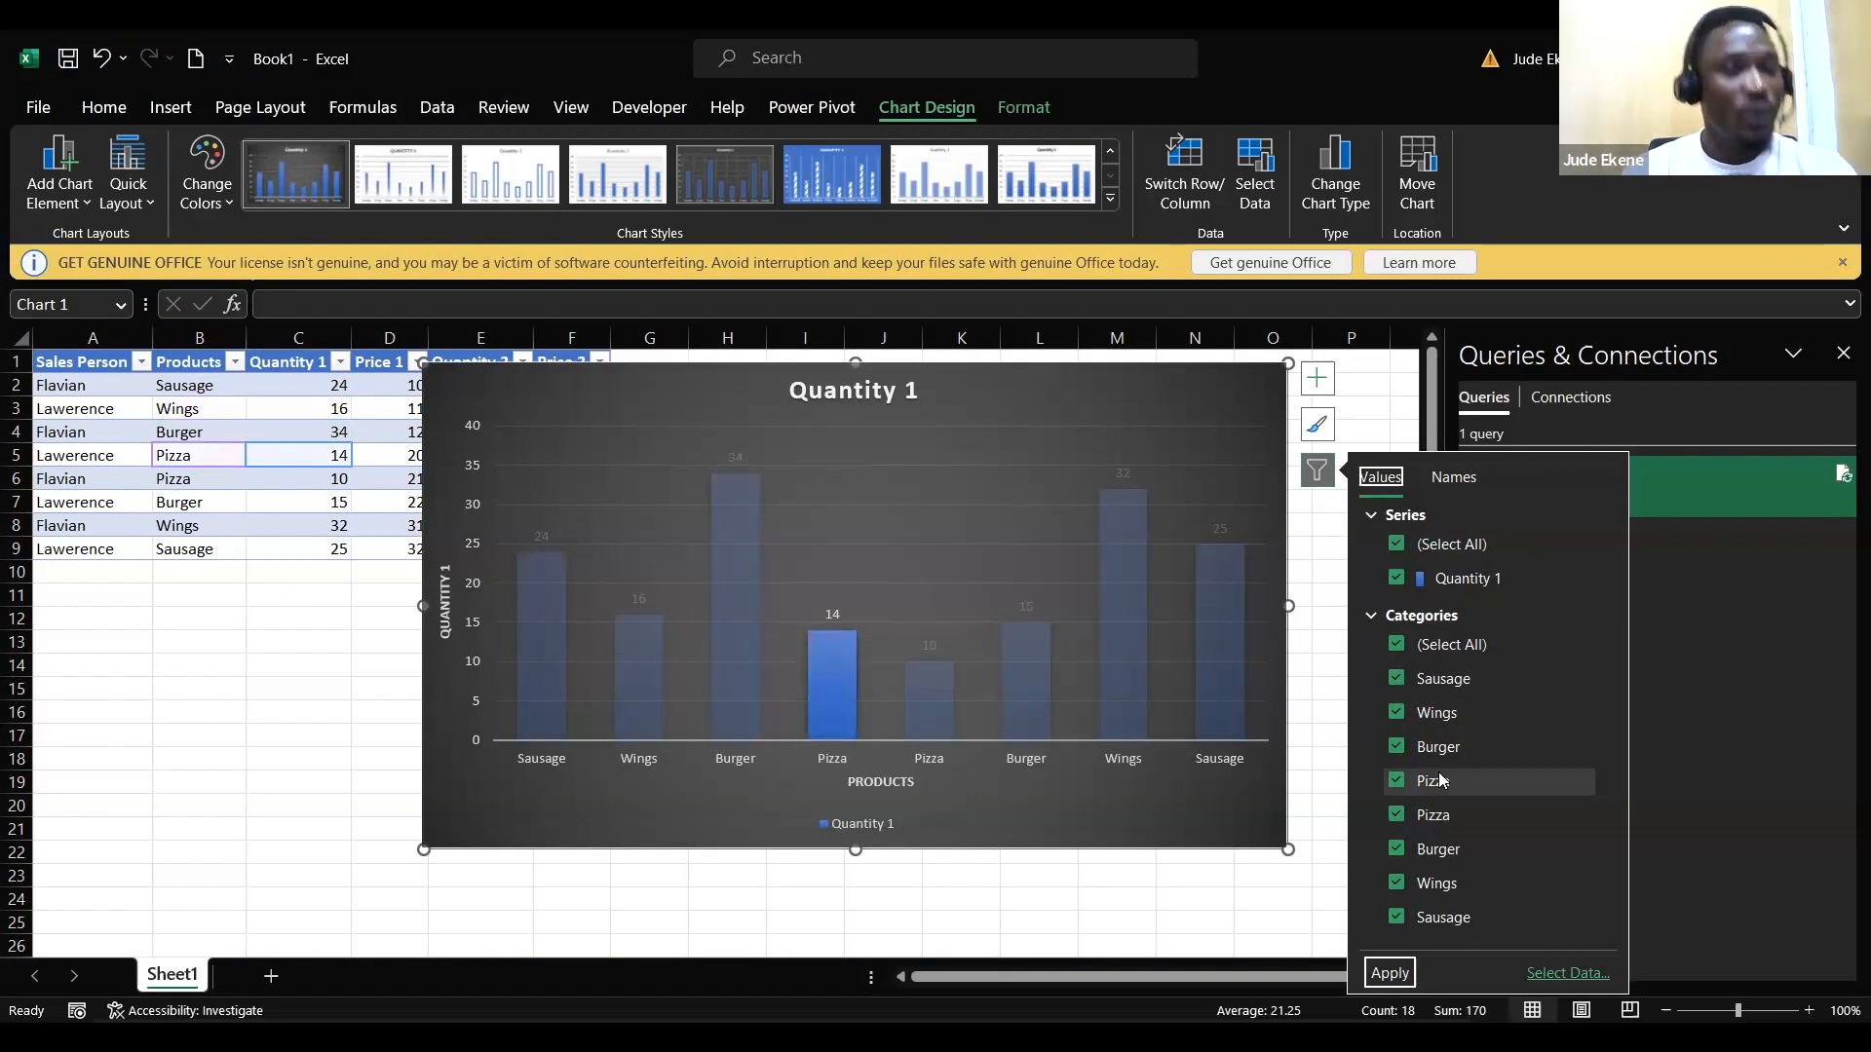
left_click(1395, 679)
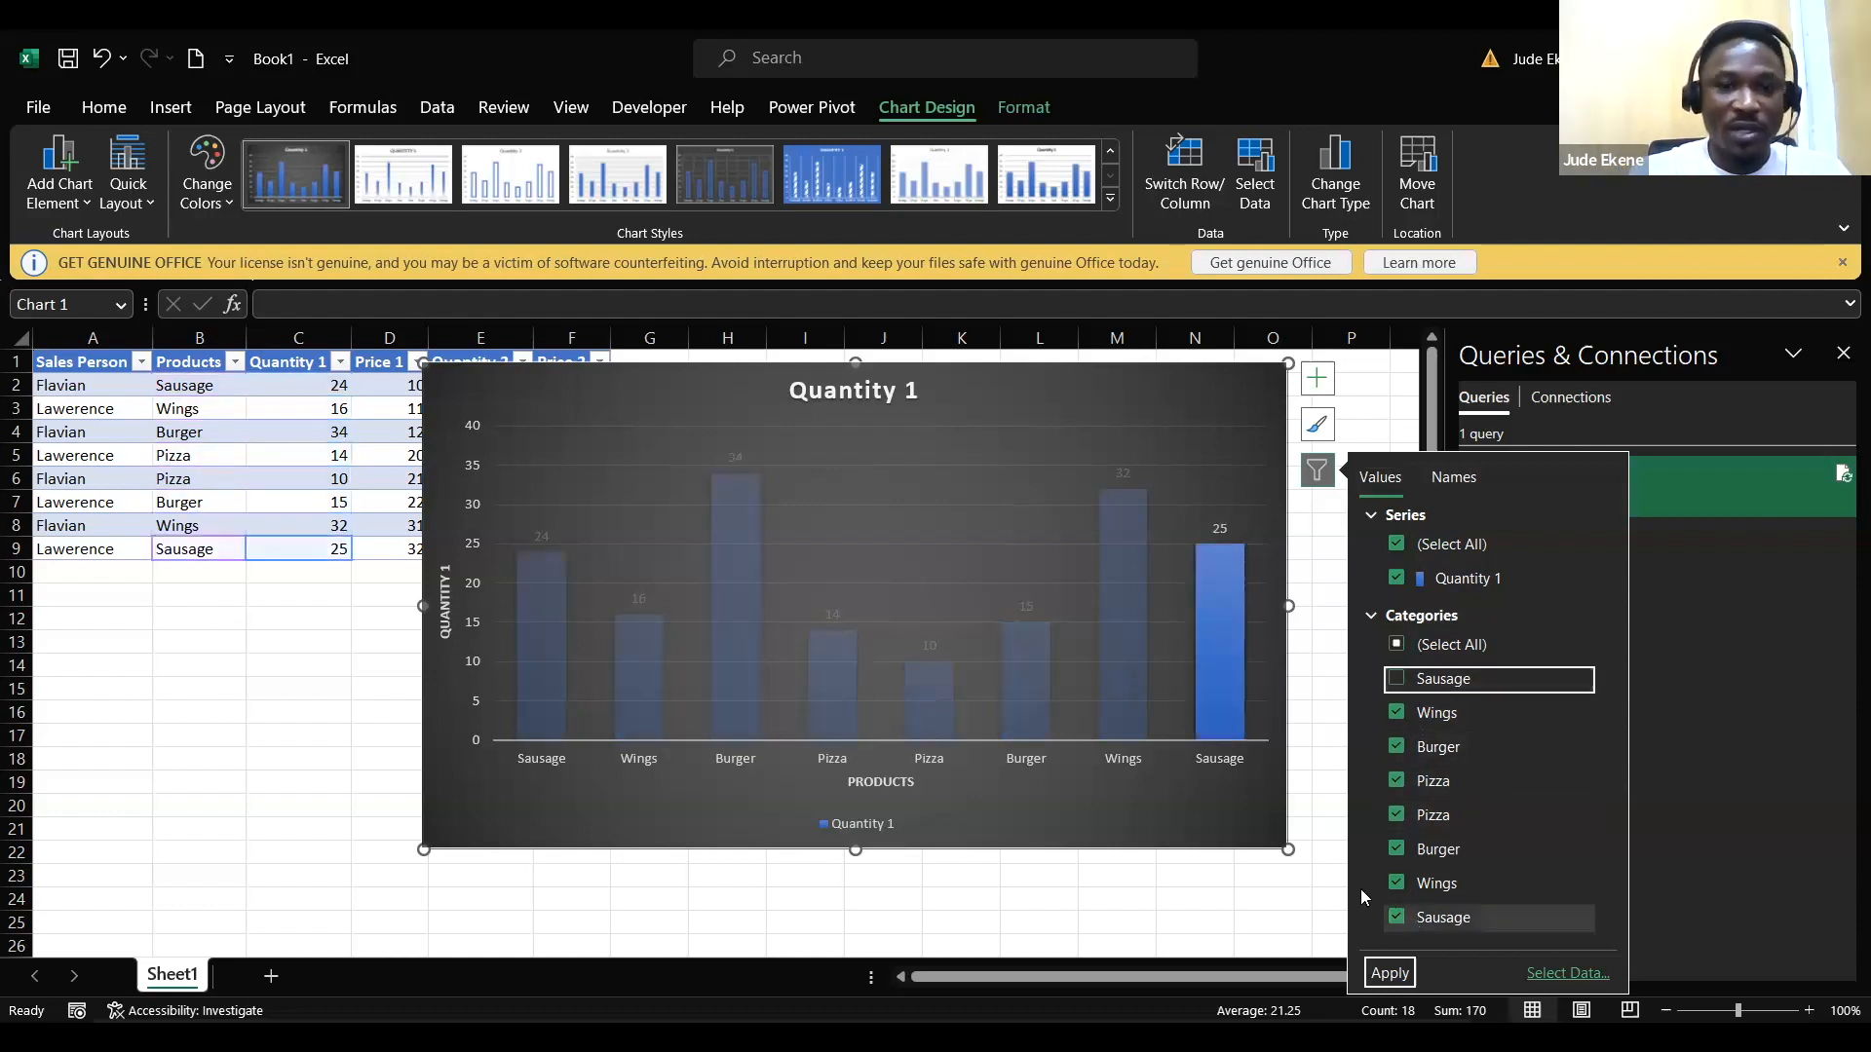
left_click(1397, 916)
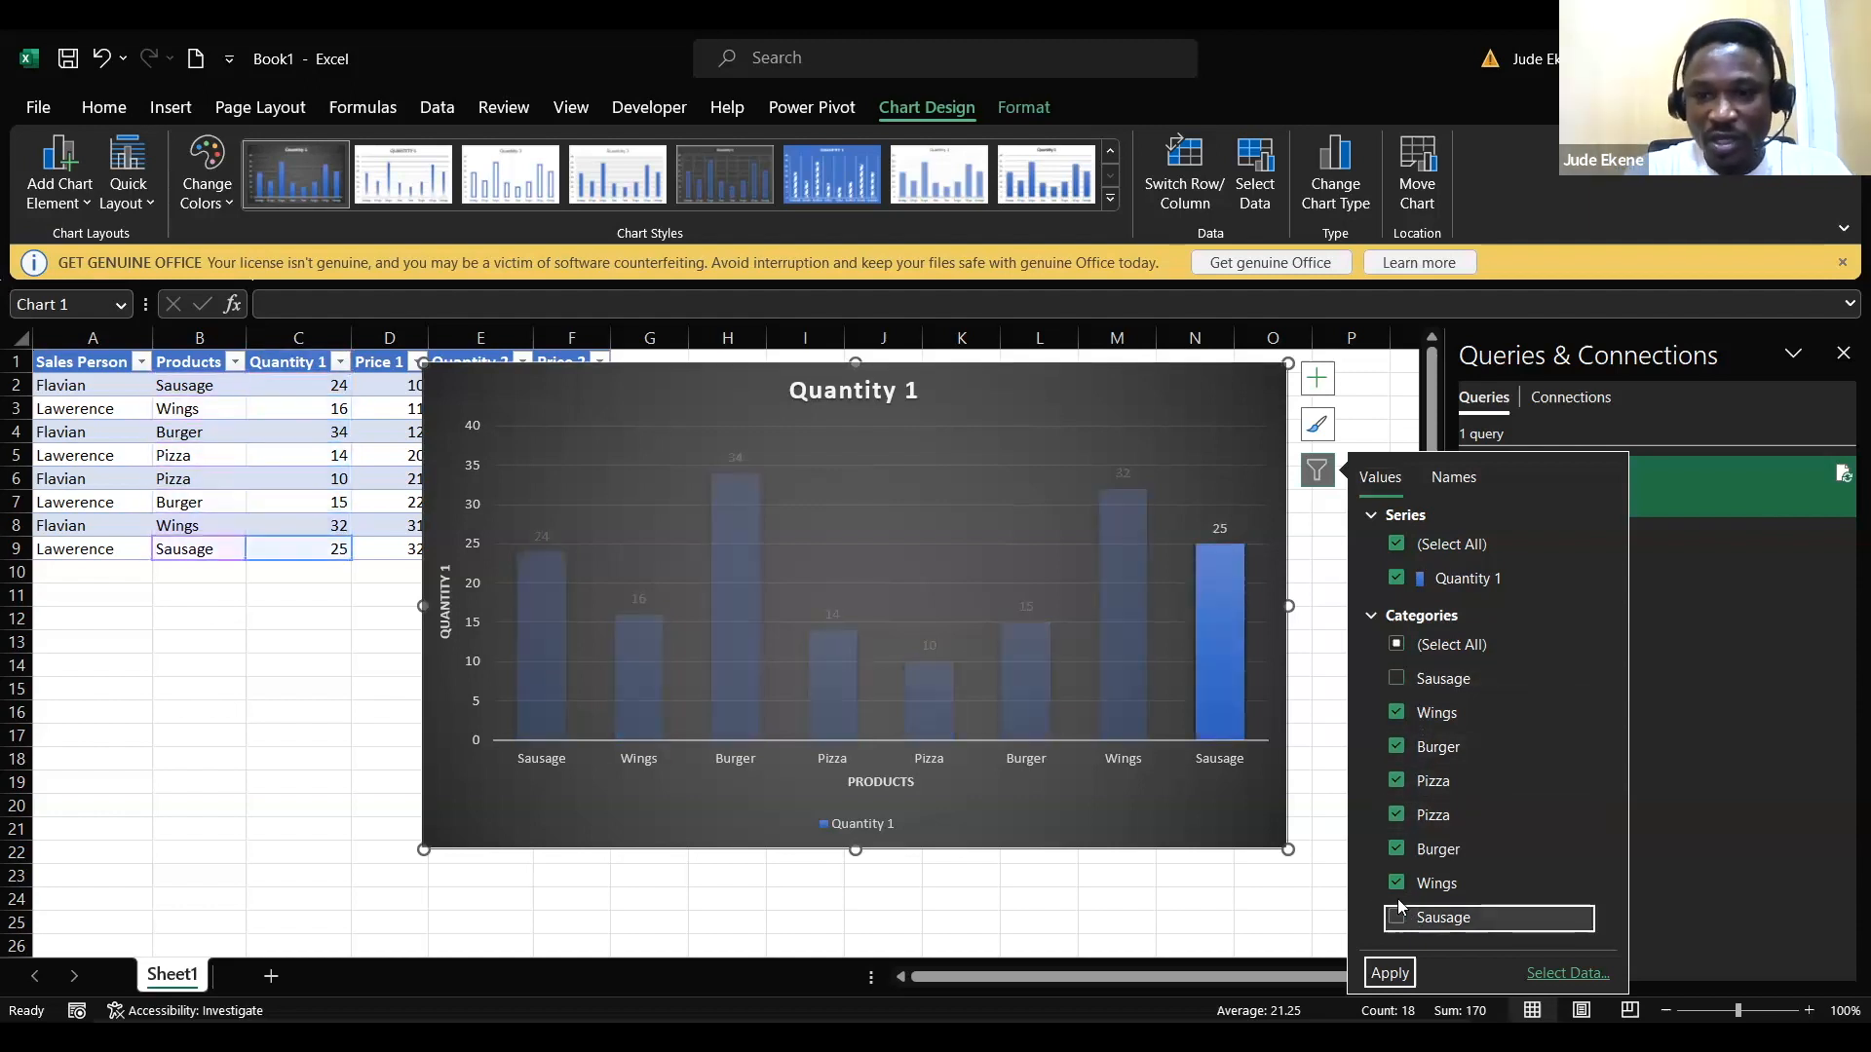
left_click(1380, 975)
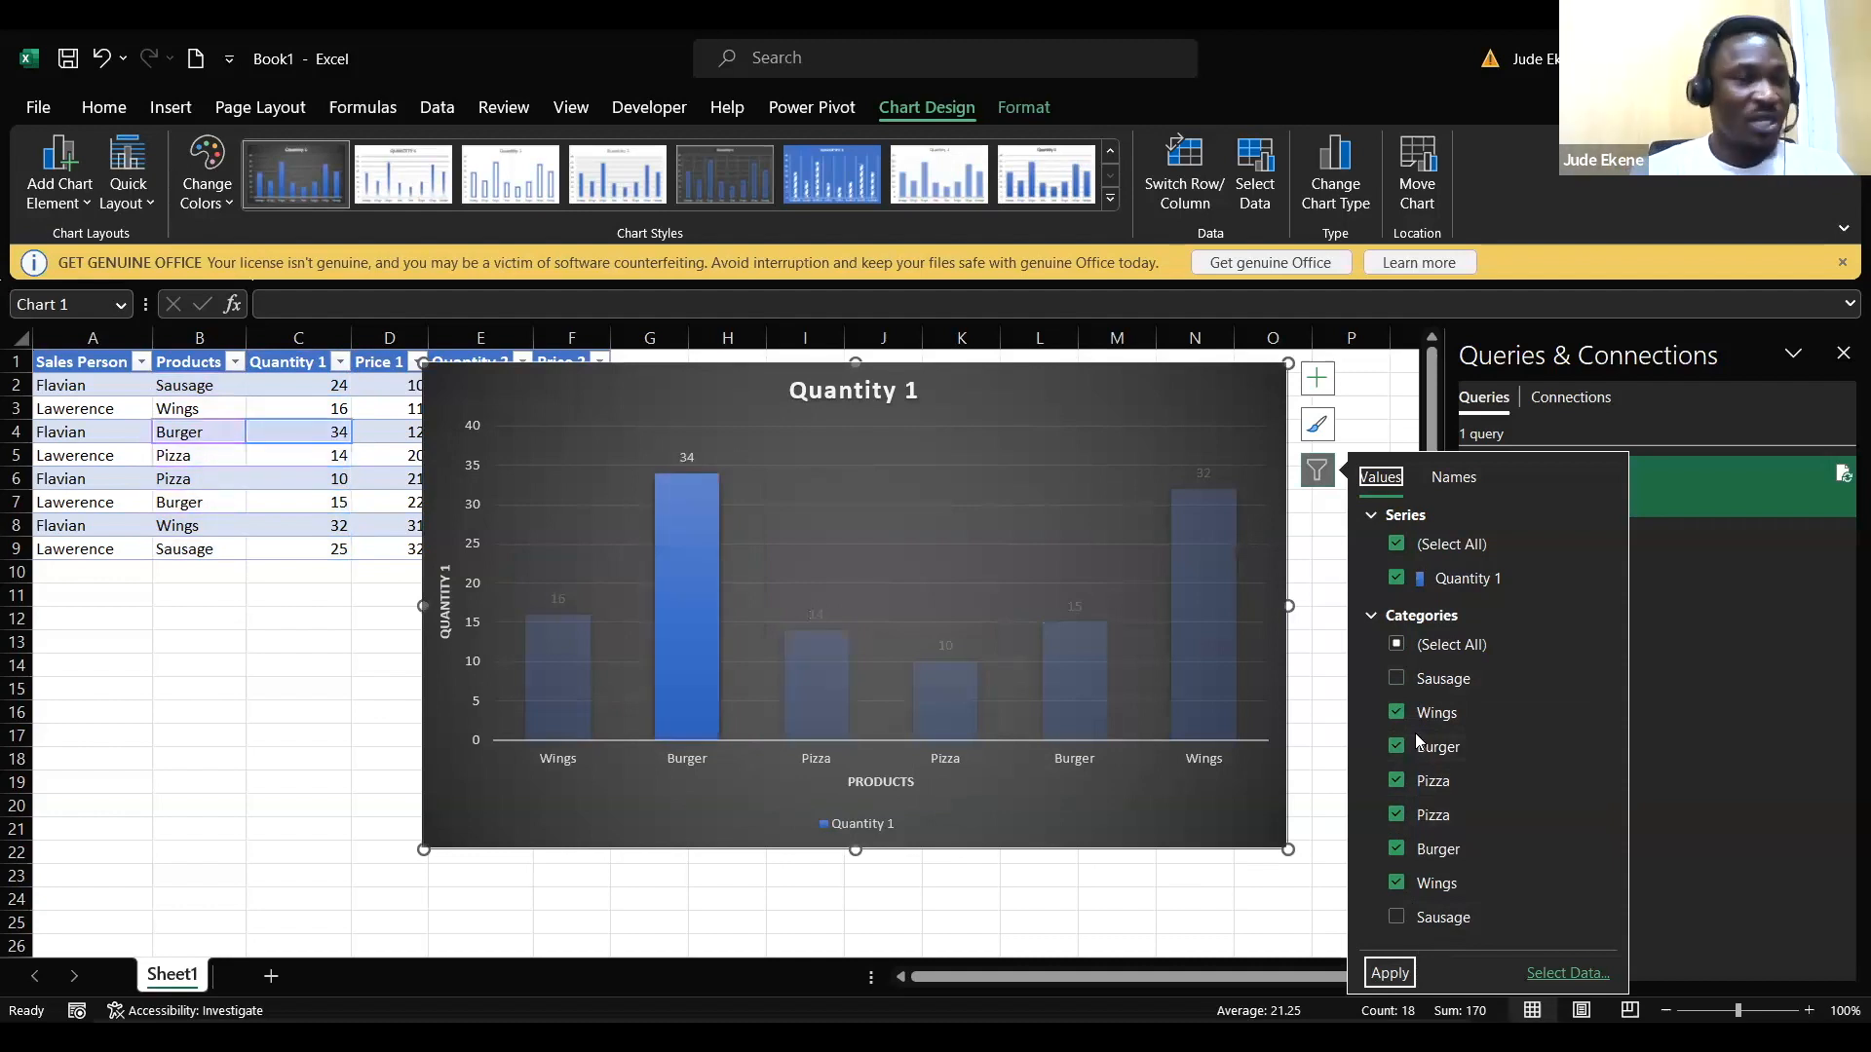
Step: Restore both Sausage categories in the chart filter and close the filter options
left_click(1397, 679)
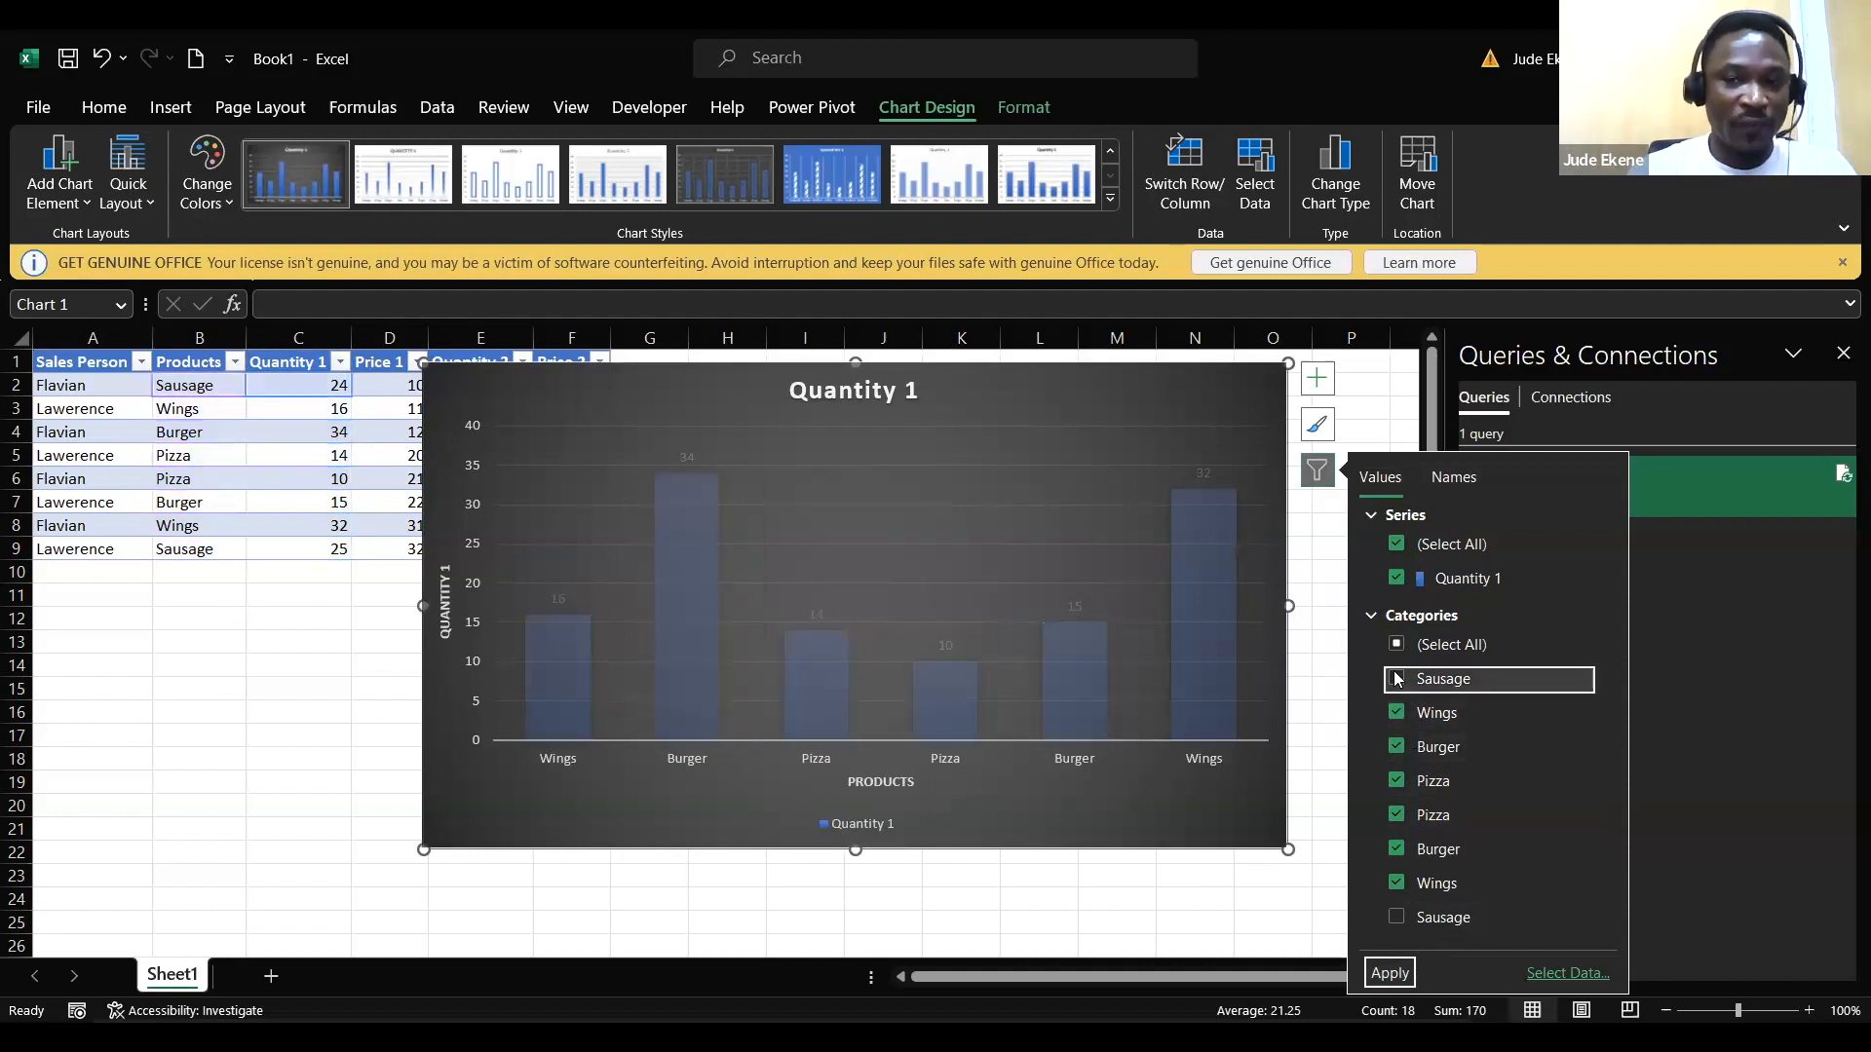
left_click(1396, 917)
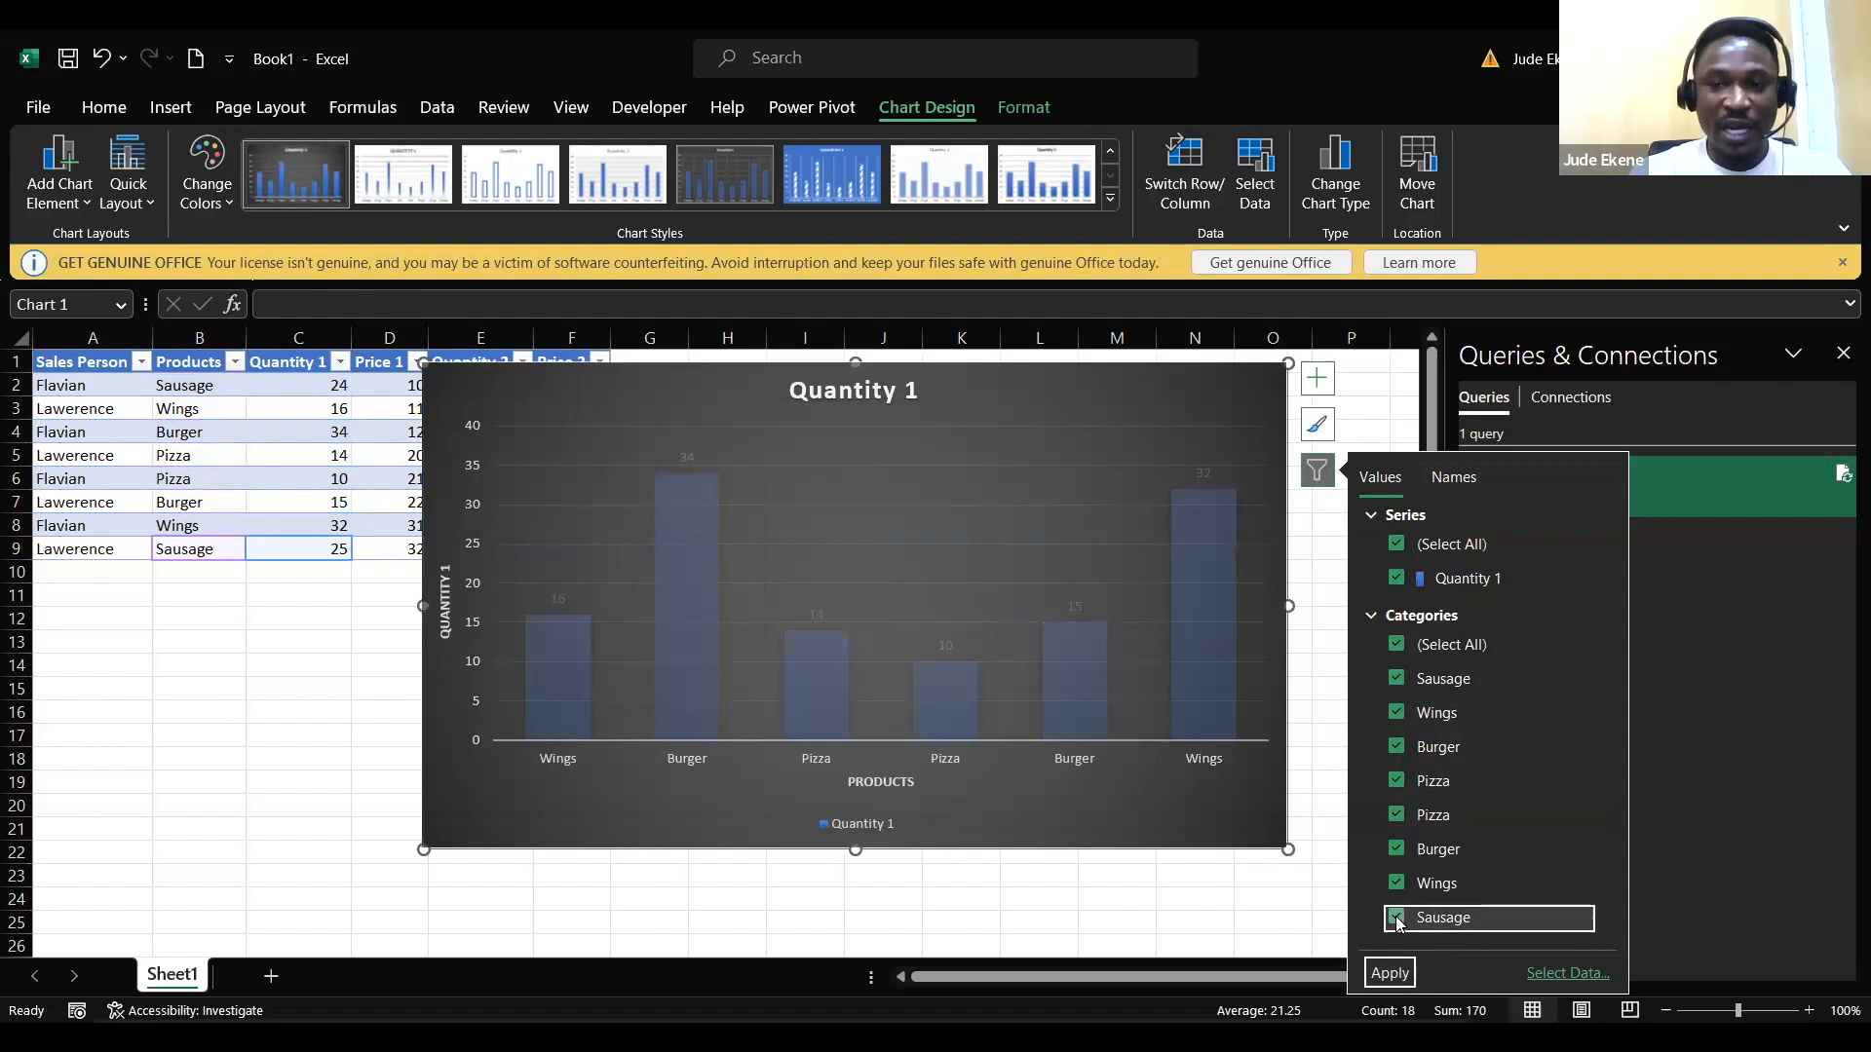
left_click(1389, 974)
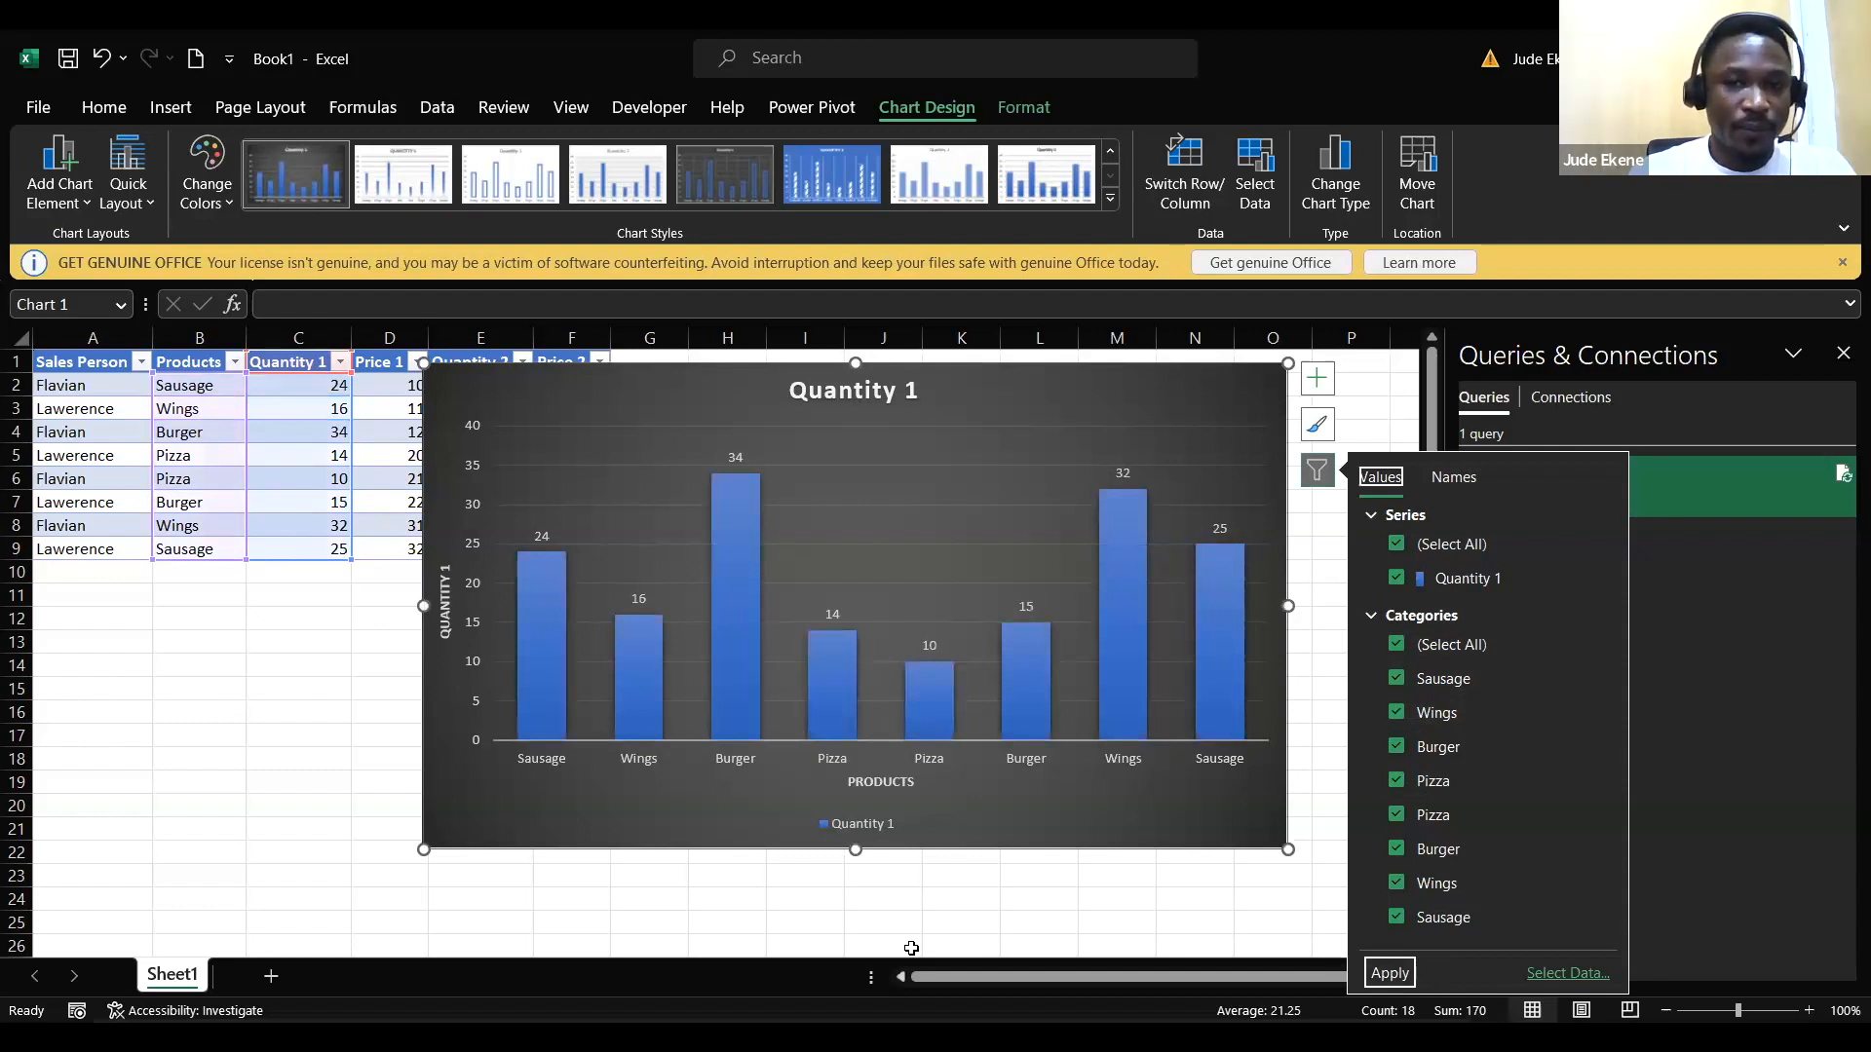
key("Escape")
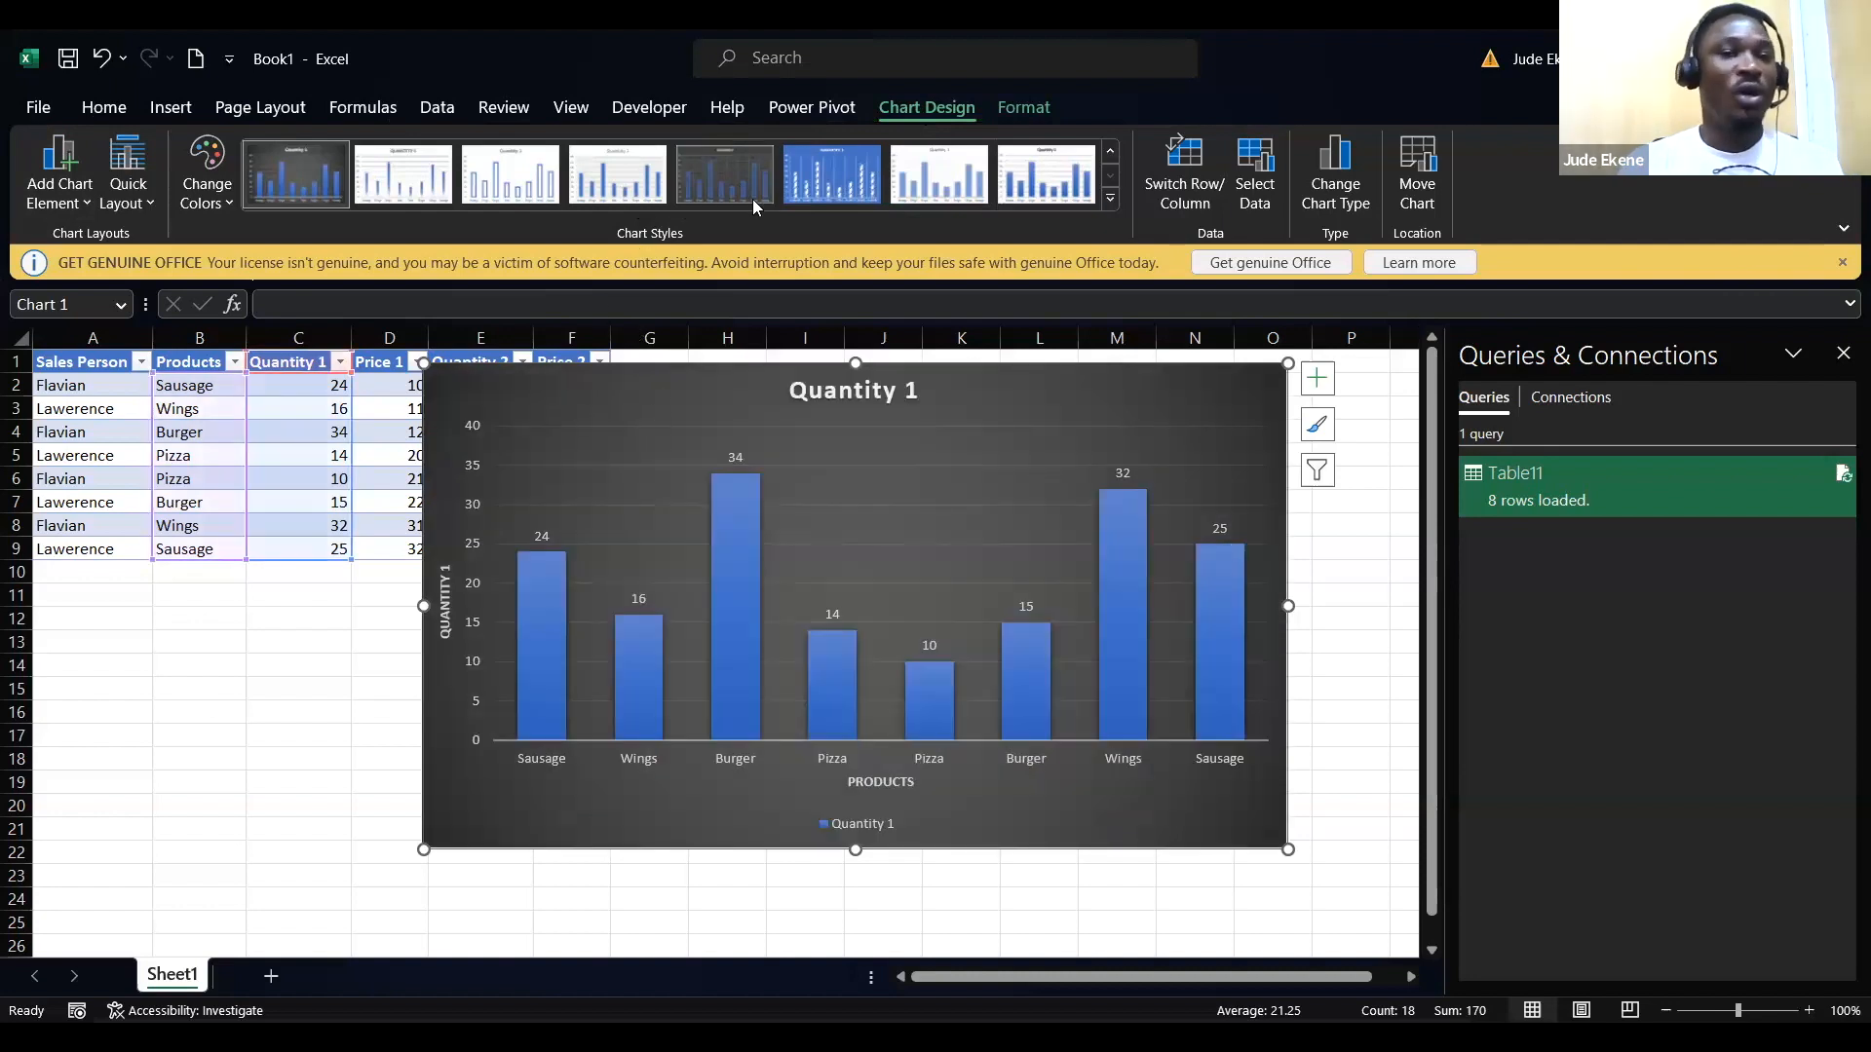
Step: Preview the blue Style 14 on the chart
left_click(811, 181)
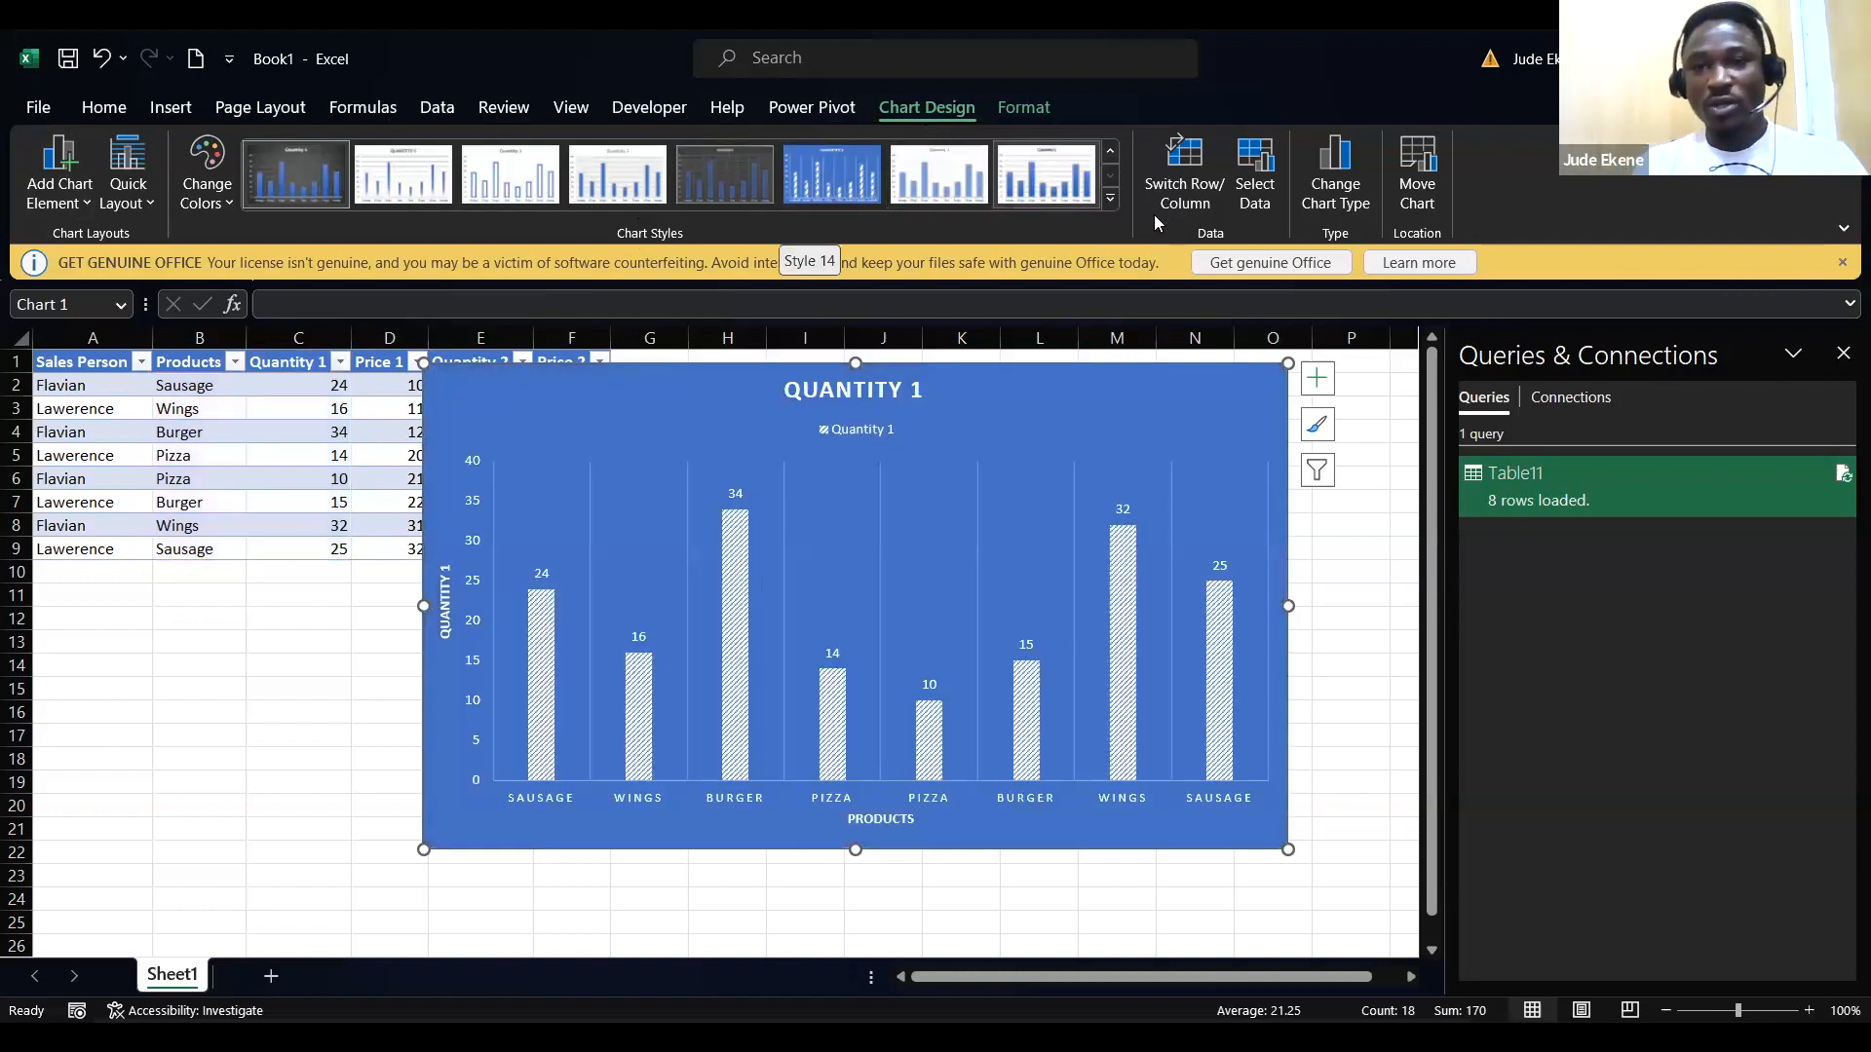
Step: Switch the chart's rows and columns to plot each product as its own series, and view the available chart types
left_click(1190, 185)
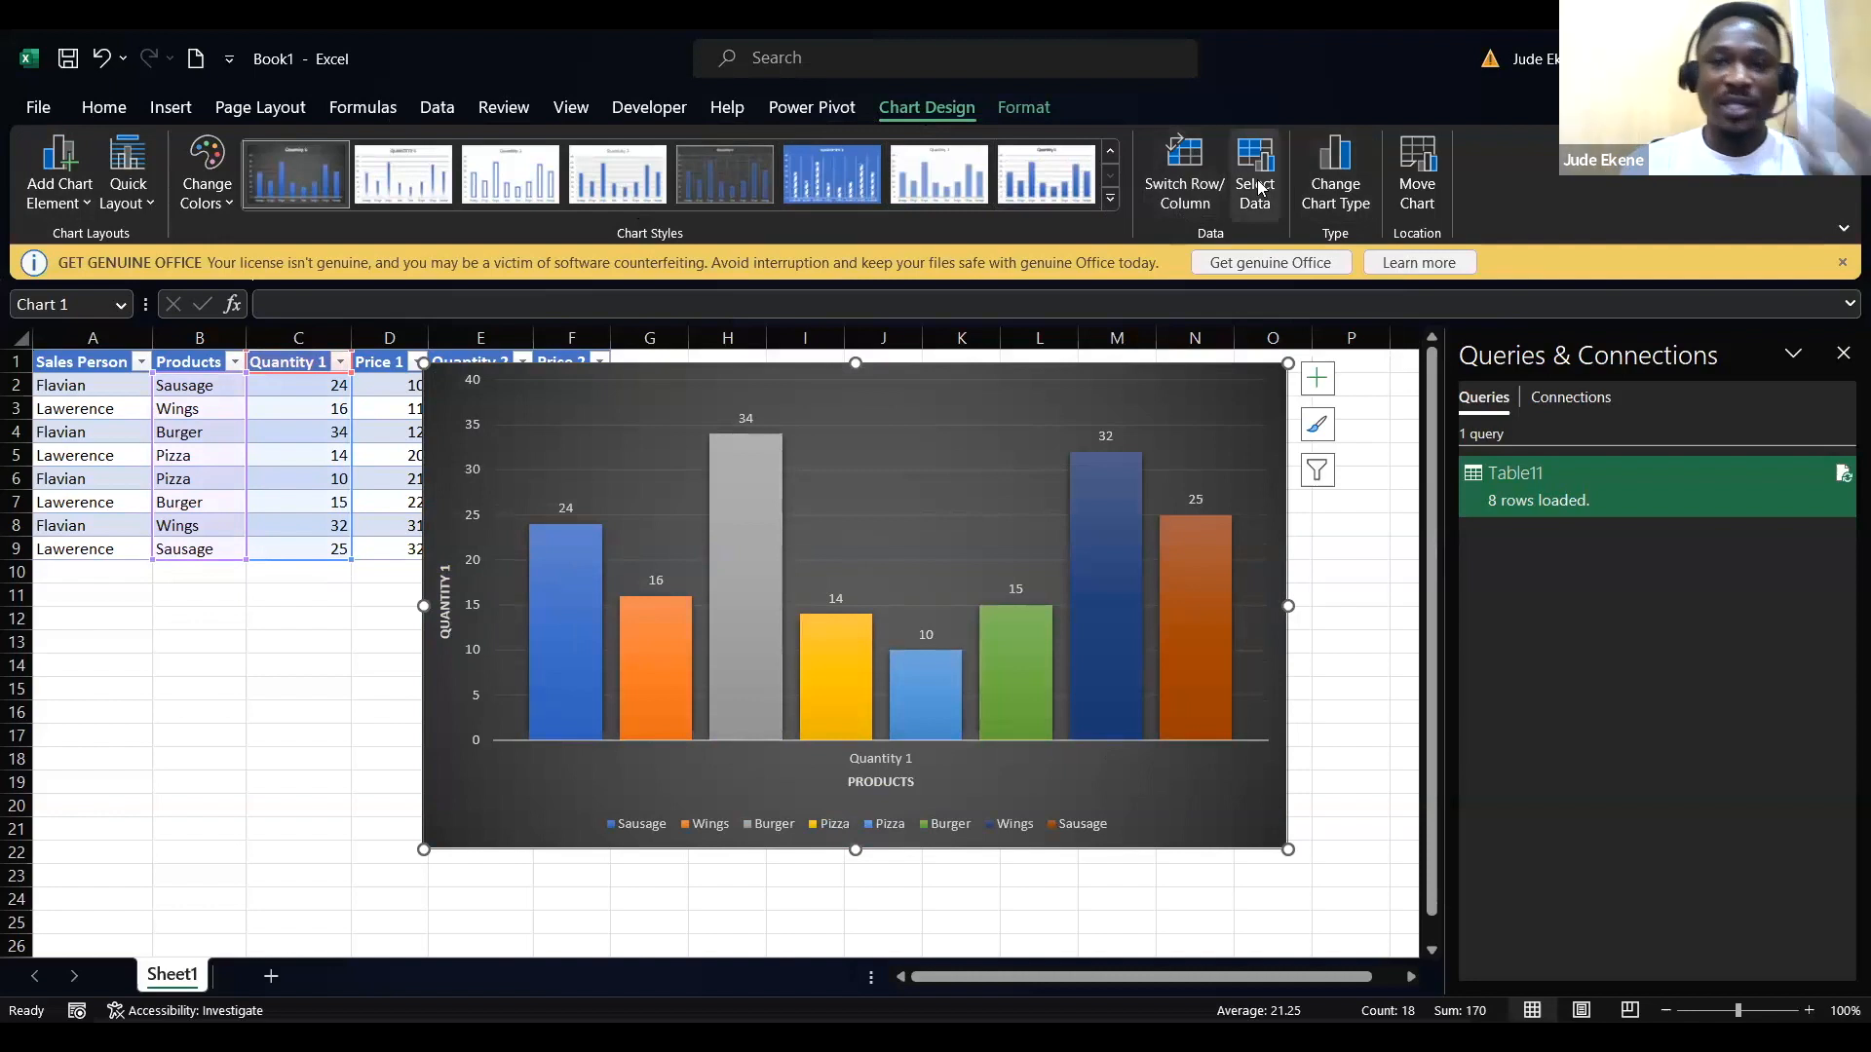
left_click(1339, 178)
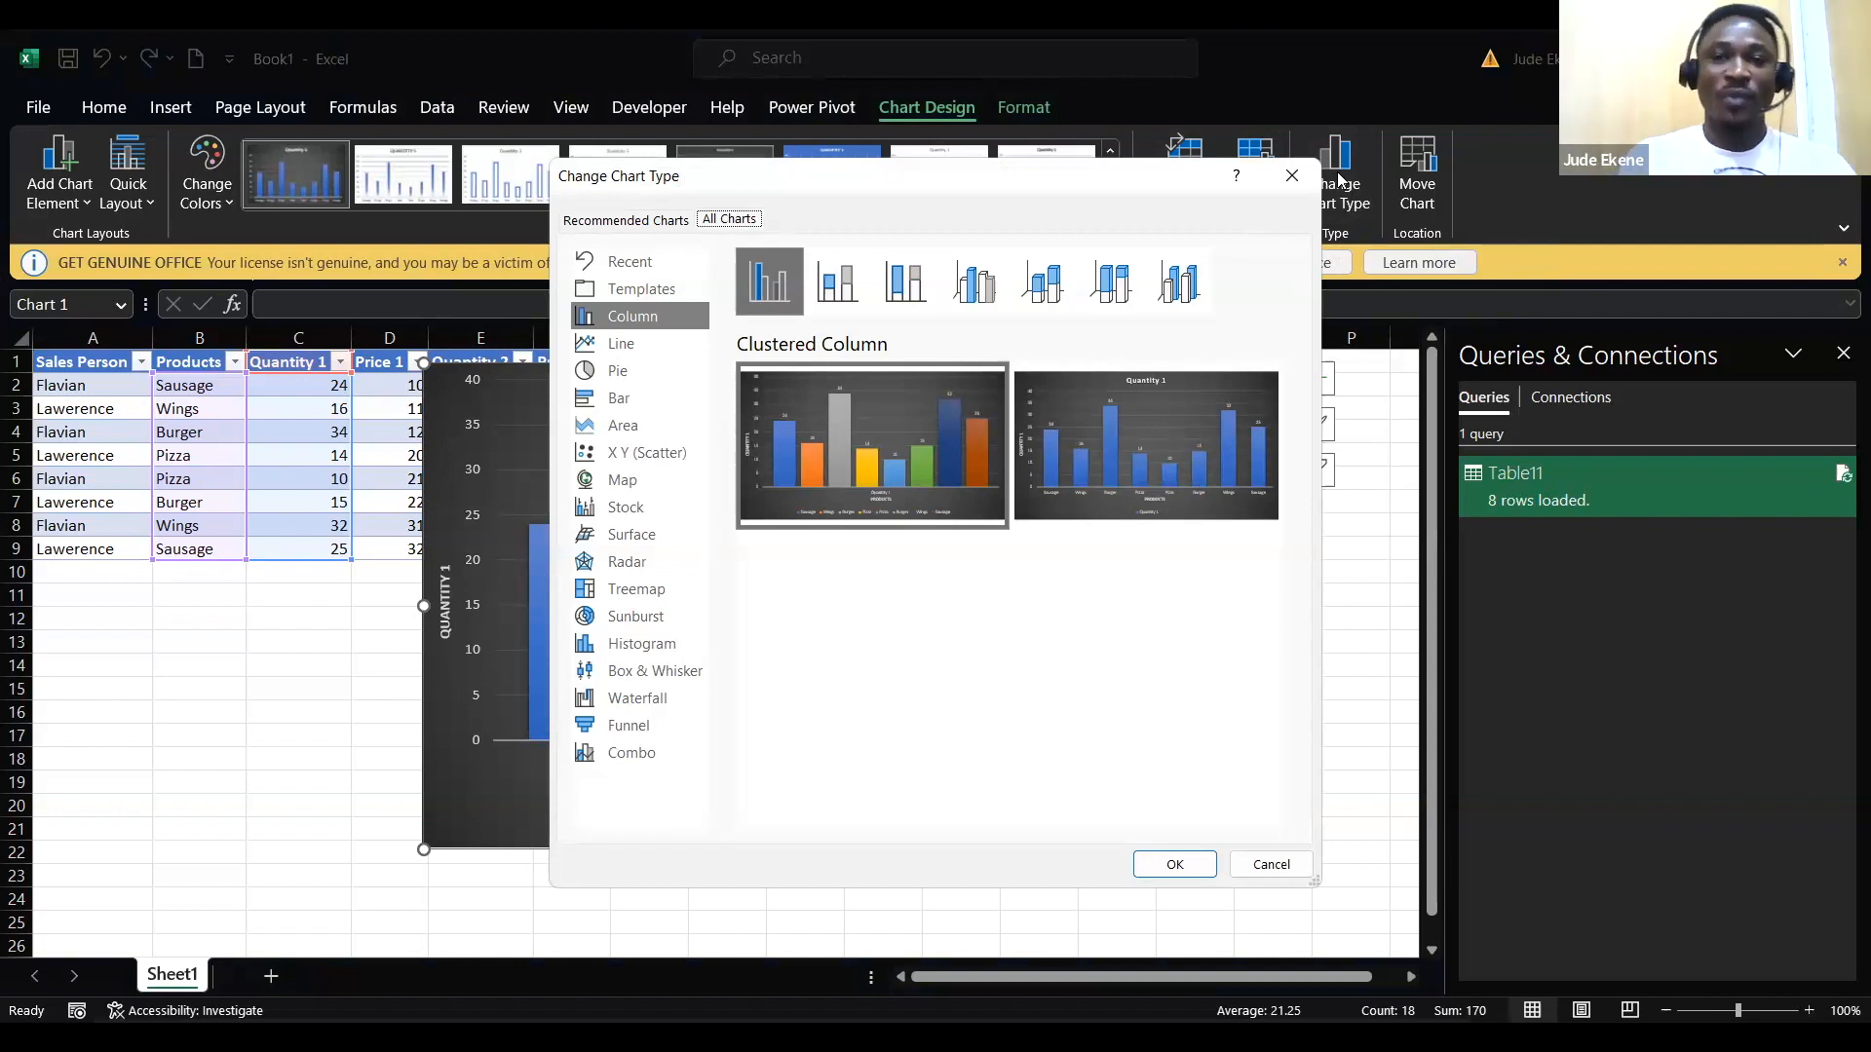
left_click(1288, 173)
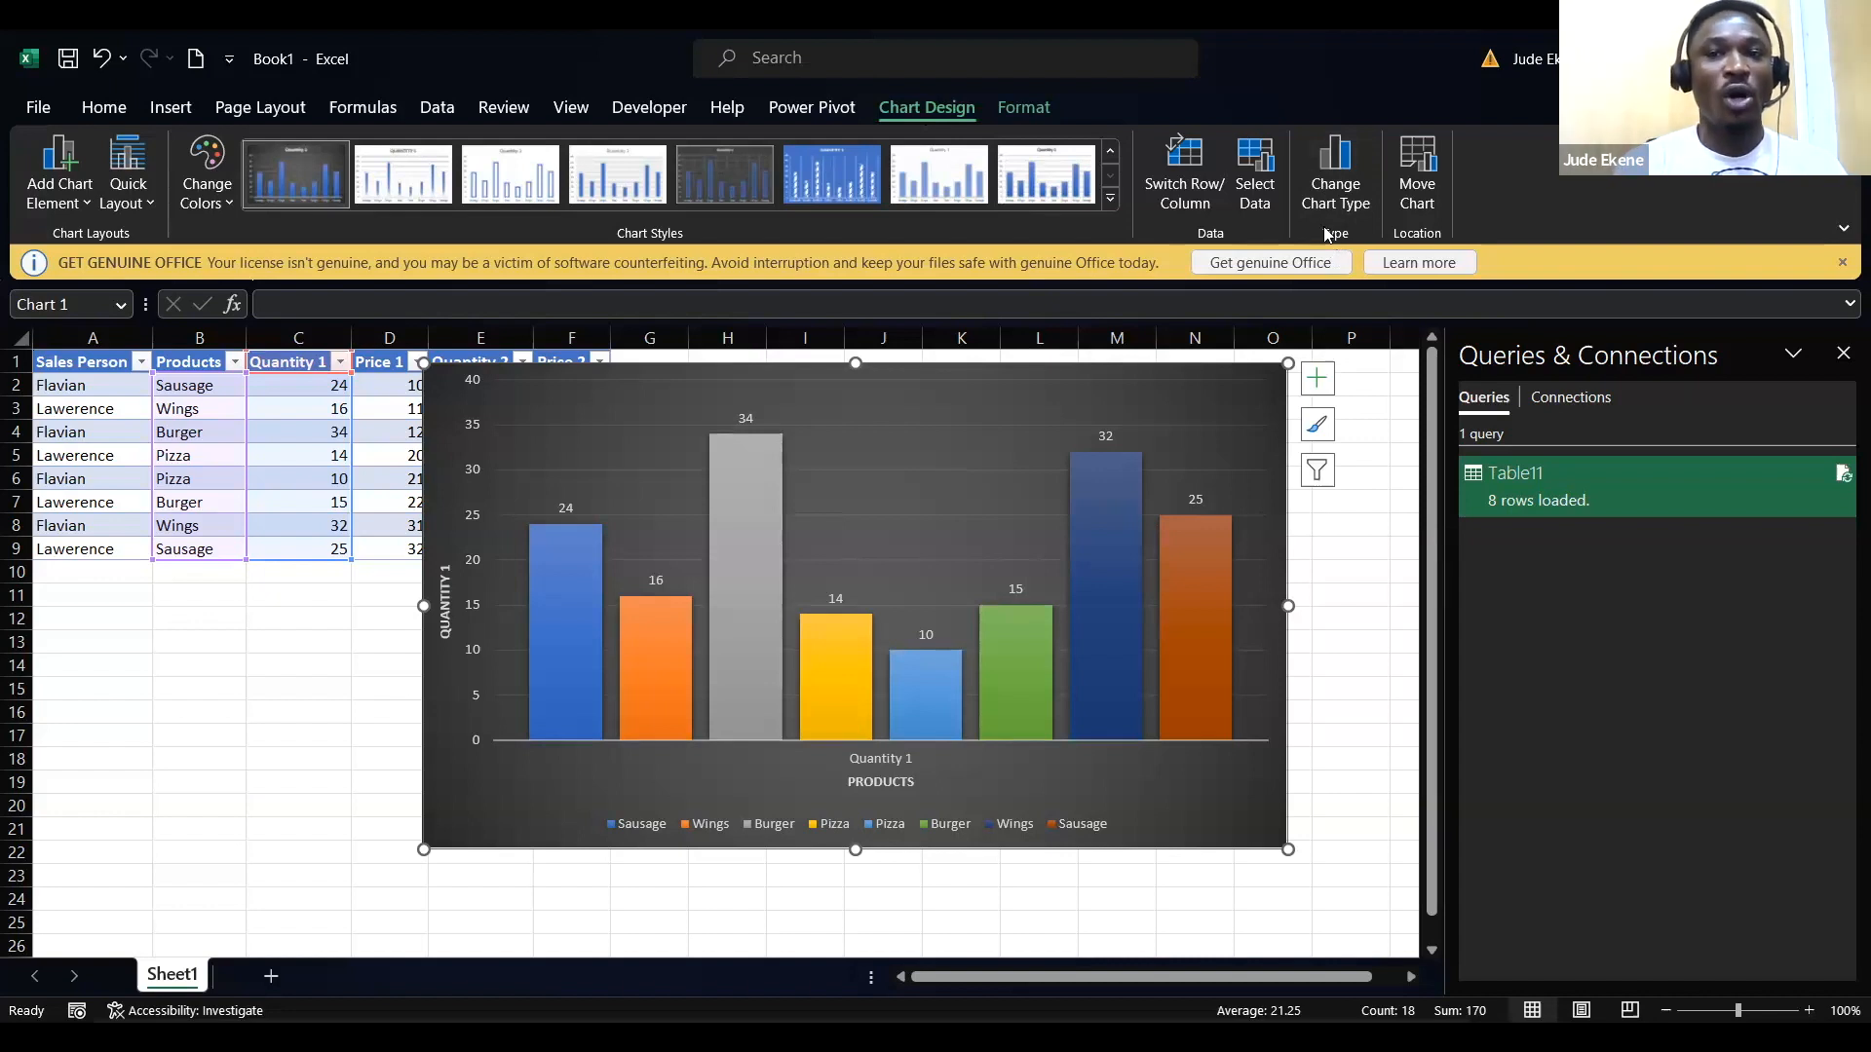
Step: Preview the Quantity 1 pie chart, and change the chart type to Clustered Bar
left_click(1336, 173)
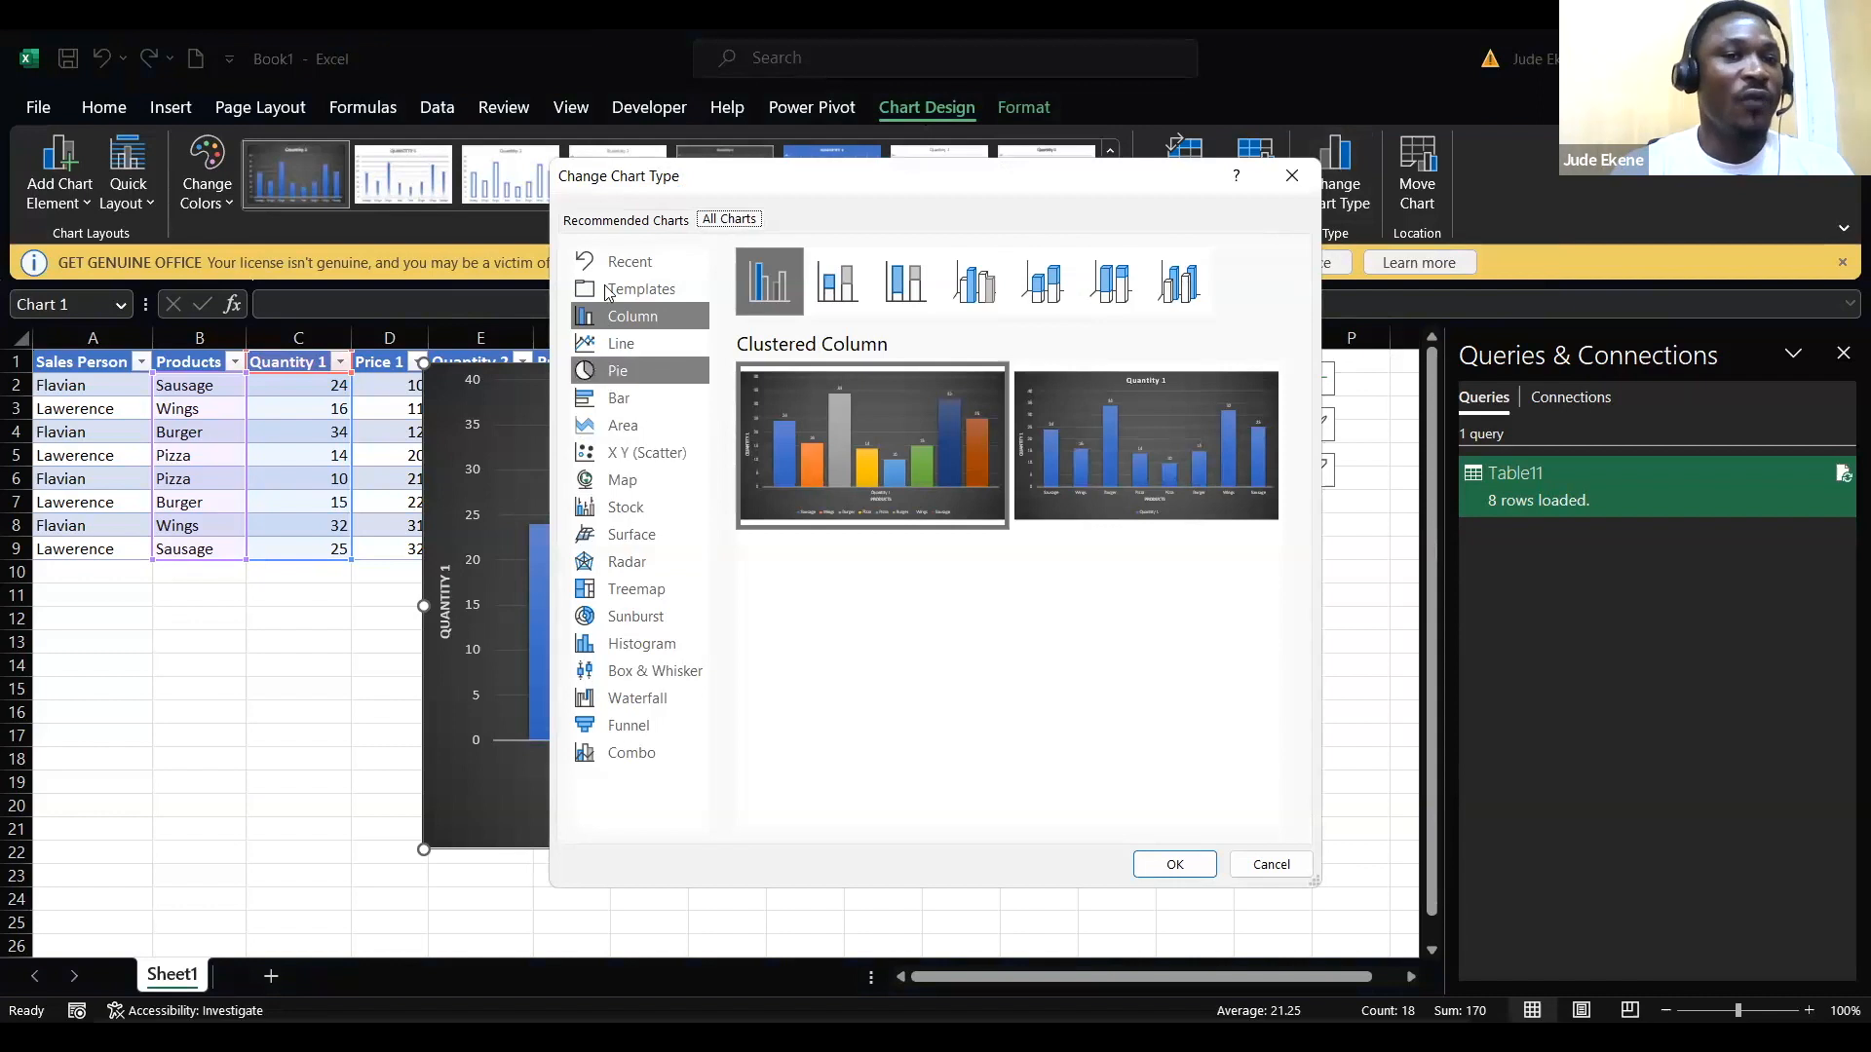
left_click(613, 382)
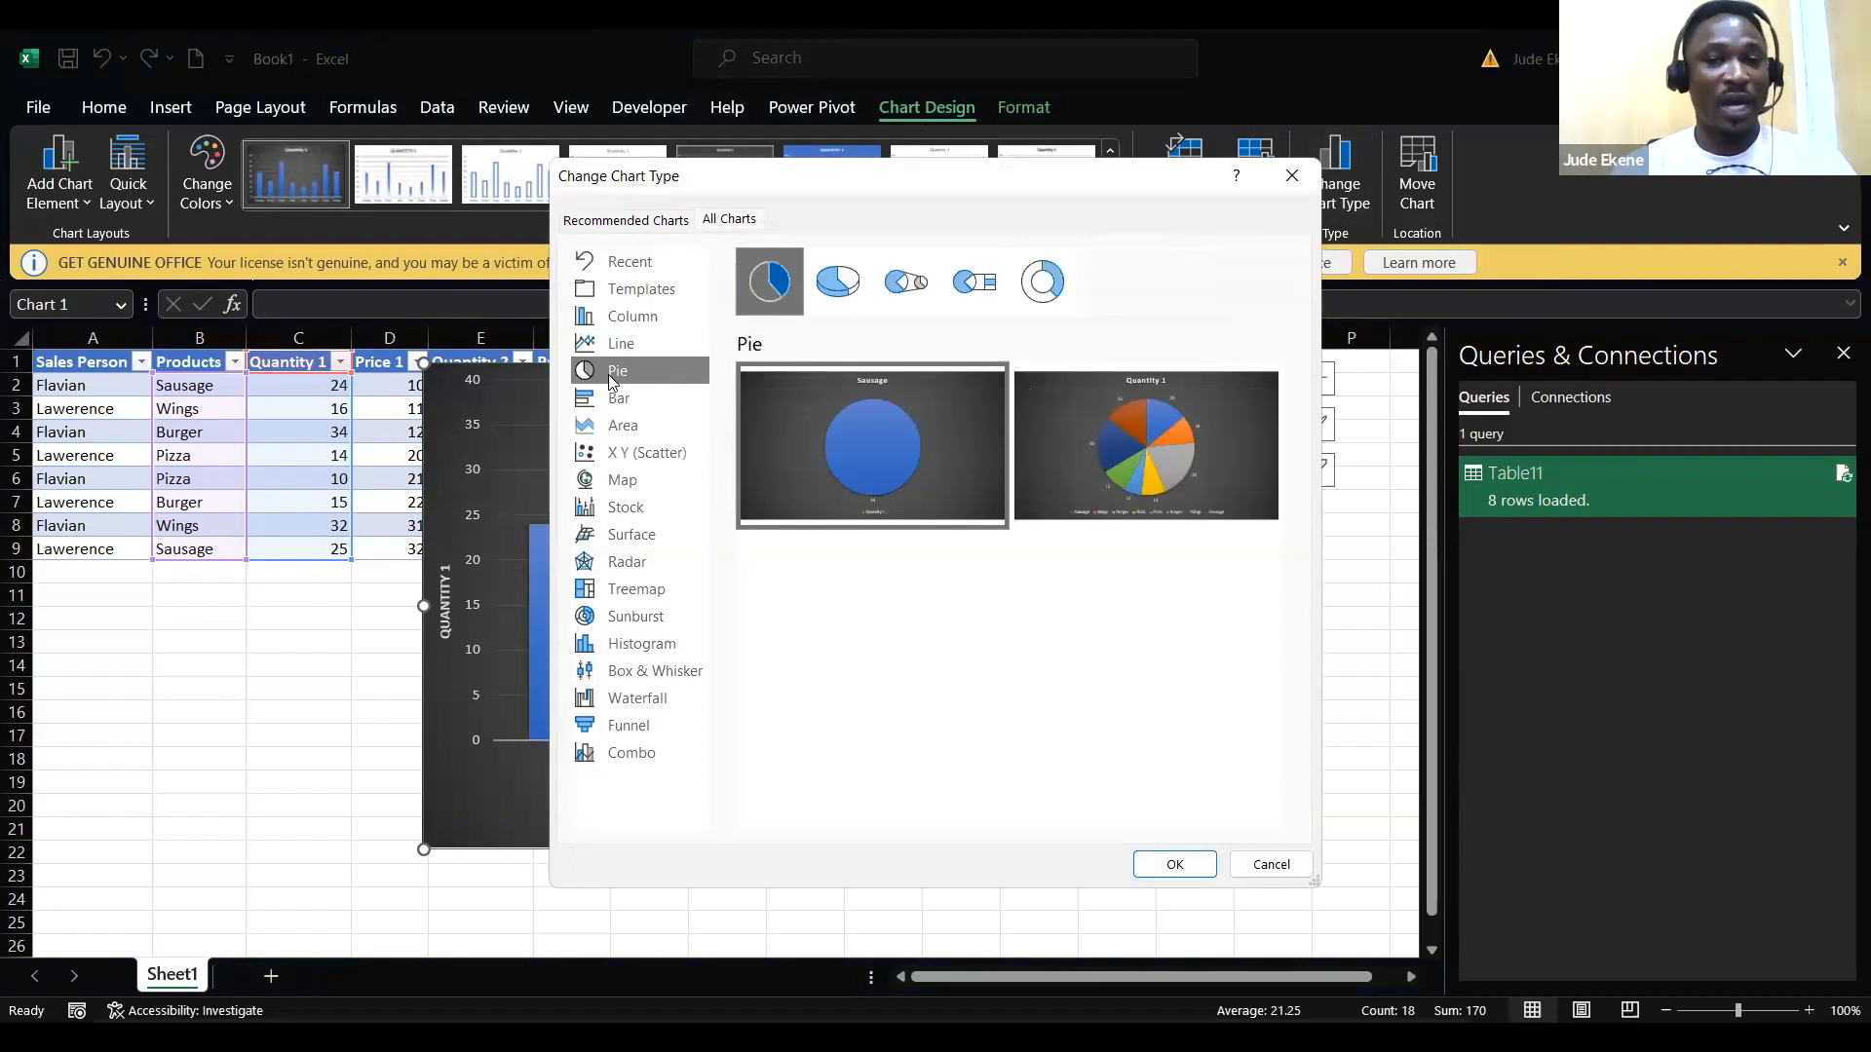
mouse_move(1099, 431)
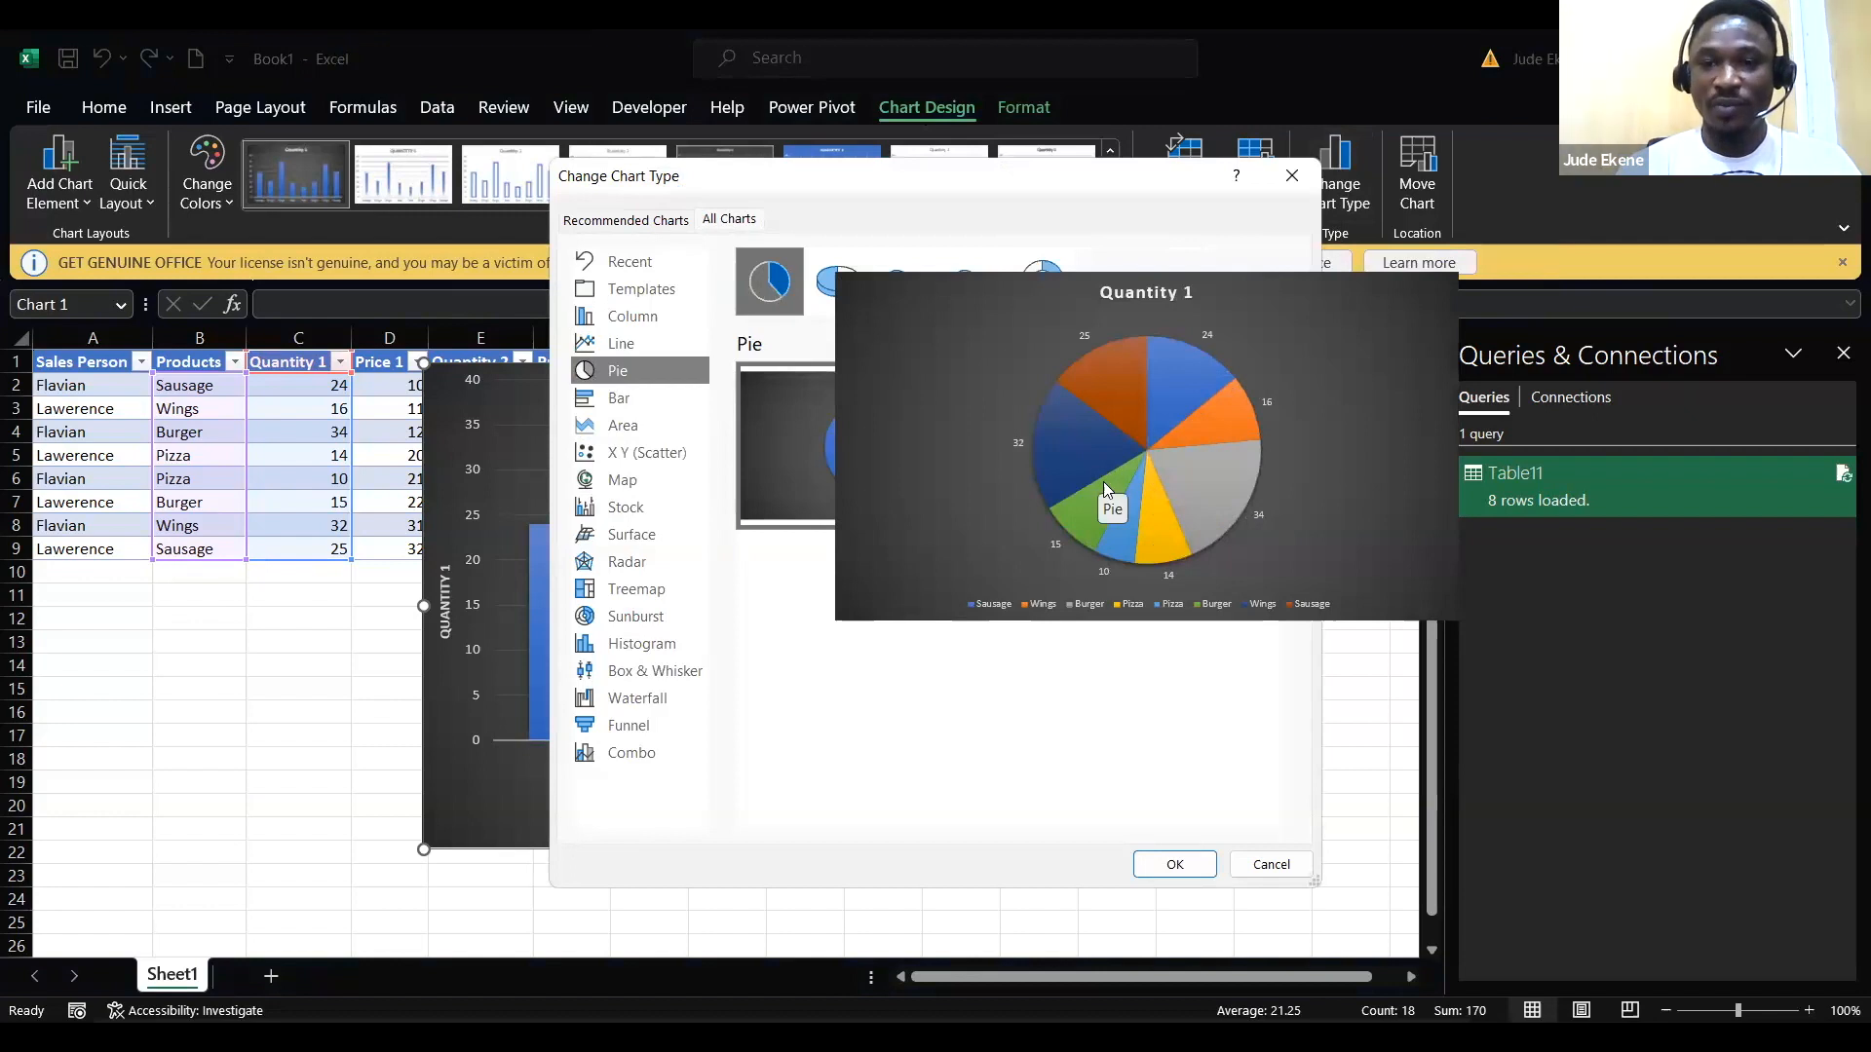
left_click(613, 401)
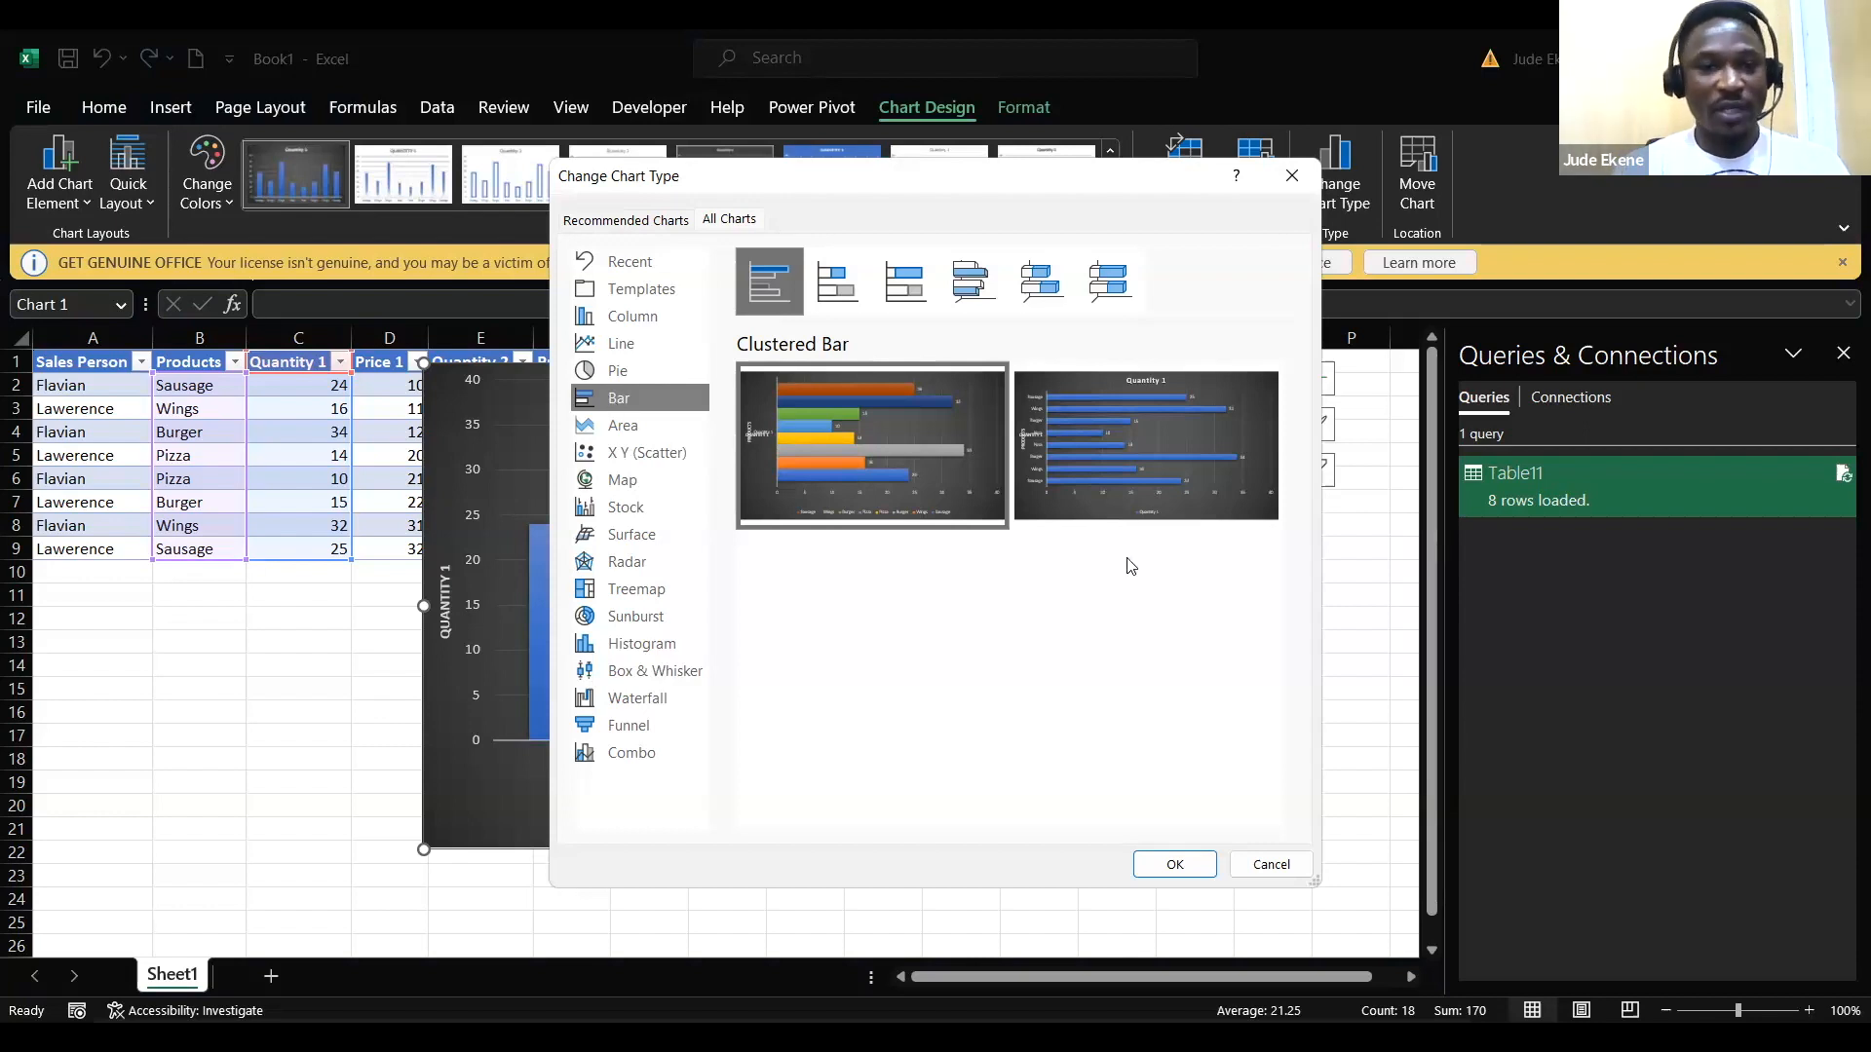
left_click(1176, 864)
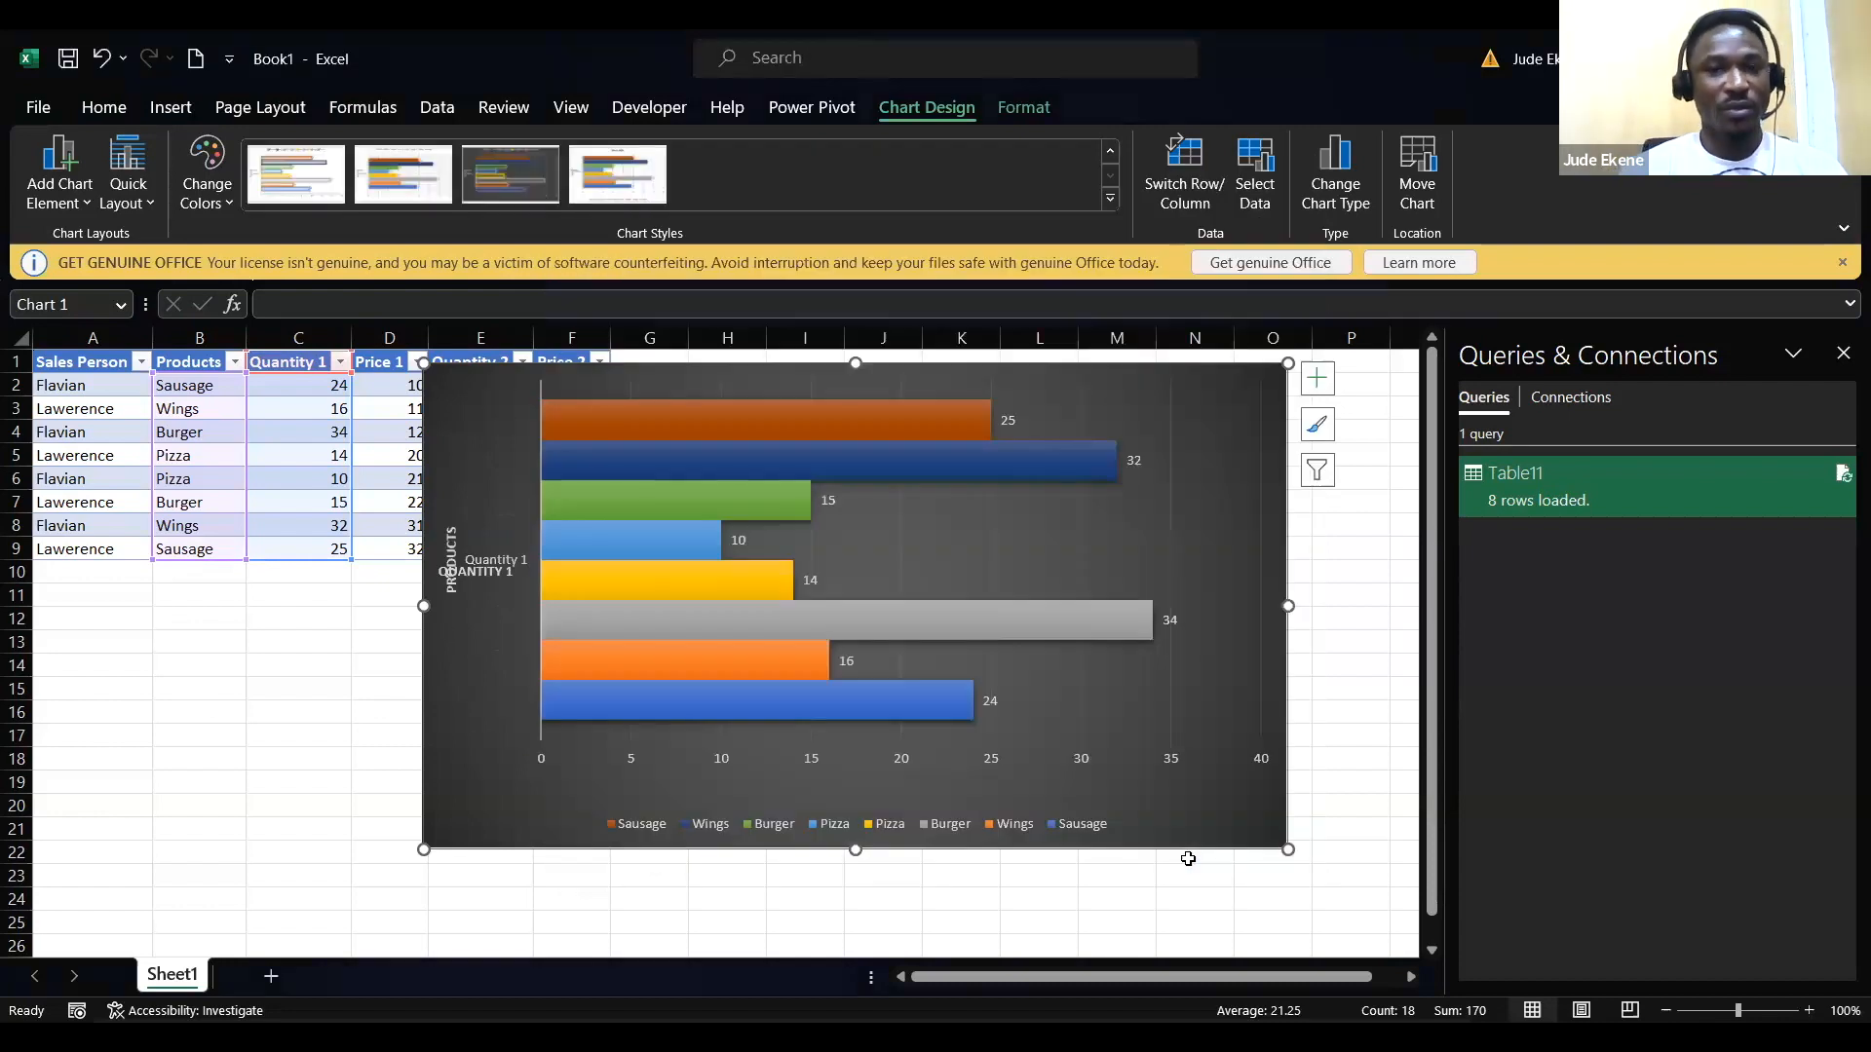
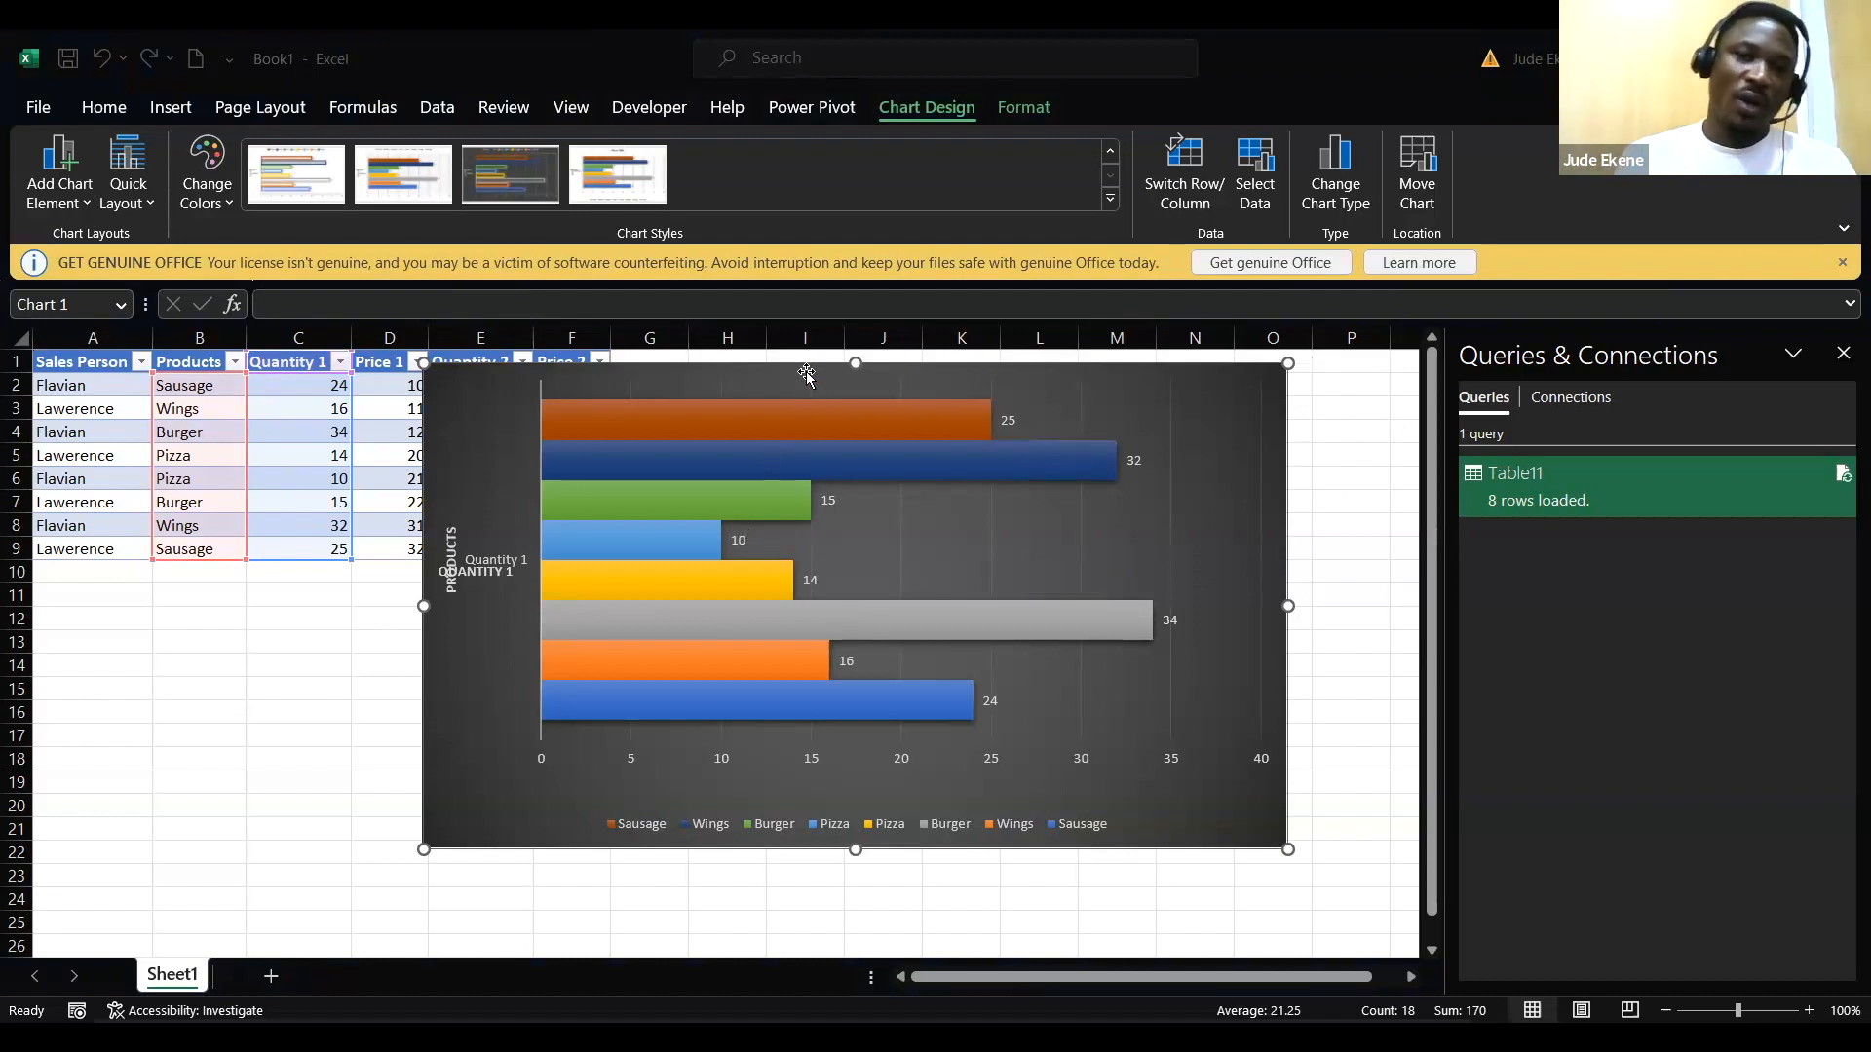
Step: Delete the whole bar chart from the worksheet
mouse_move(846, 427)
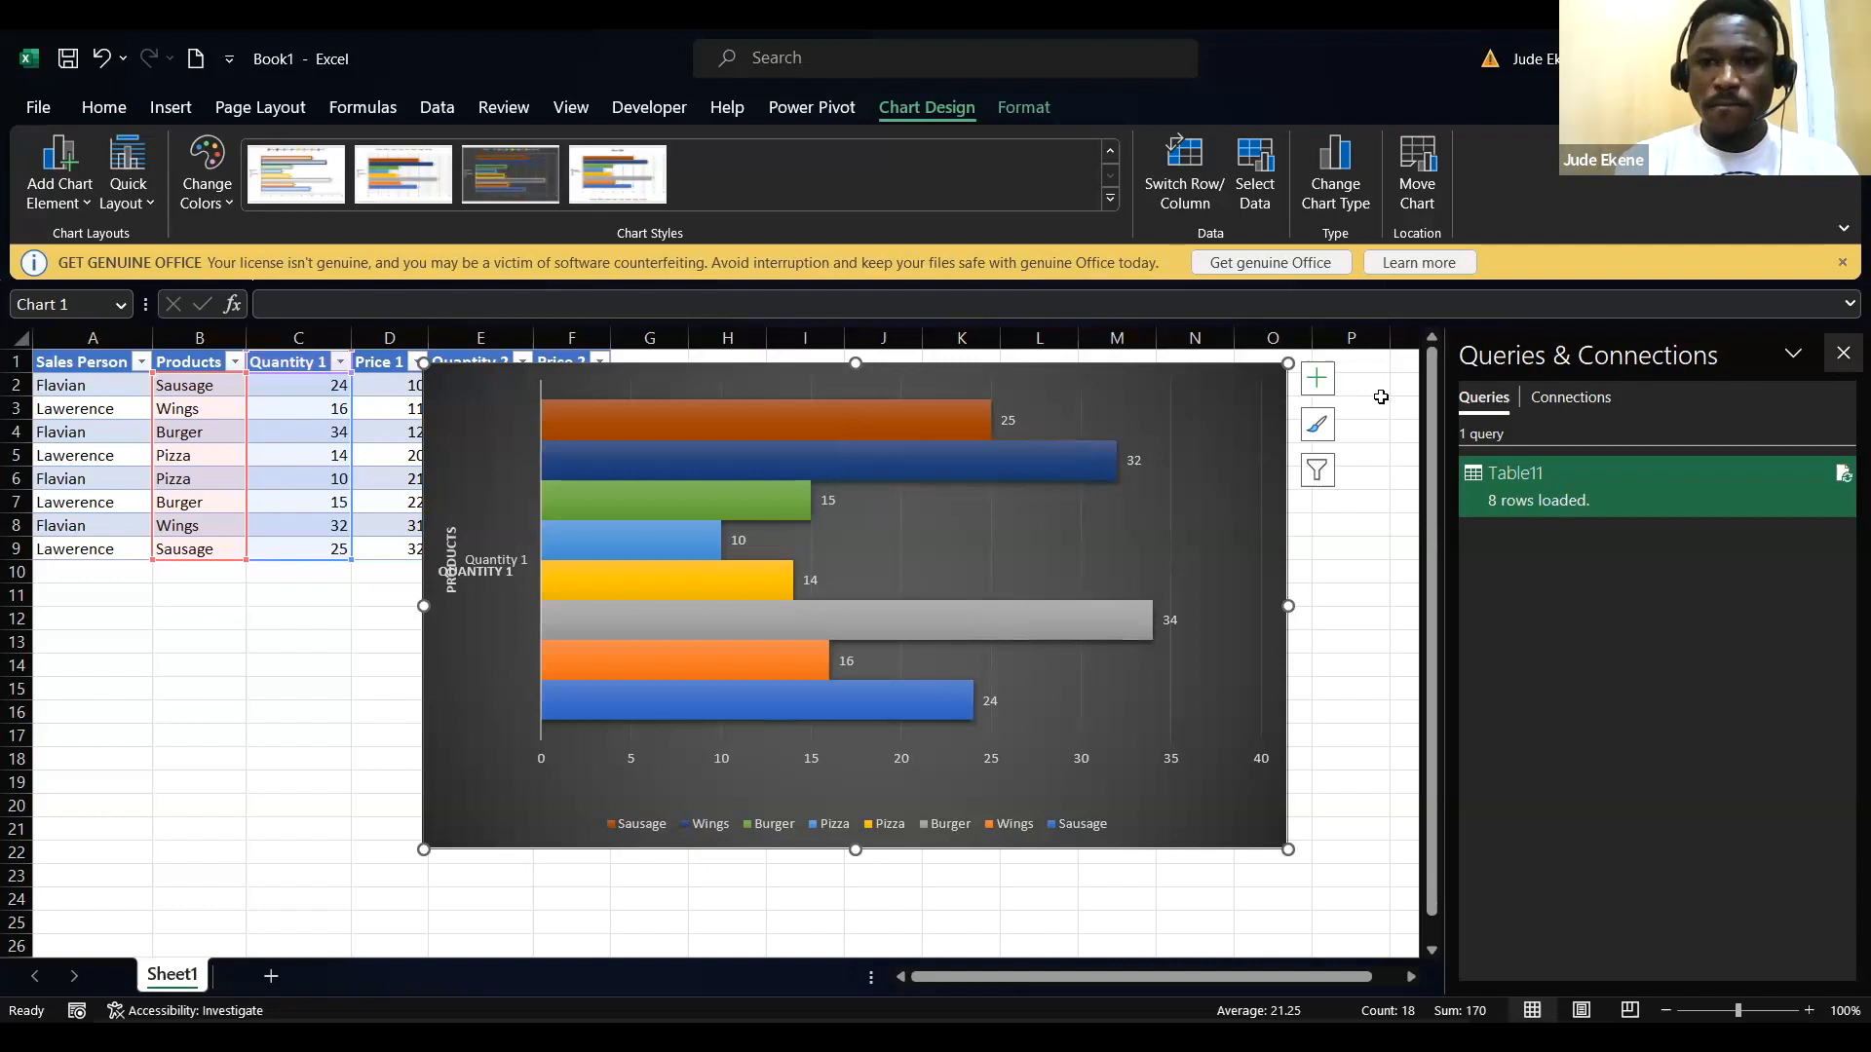
left_click(1235, 382)
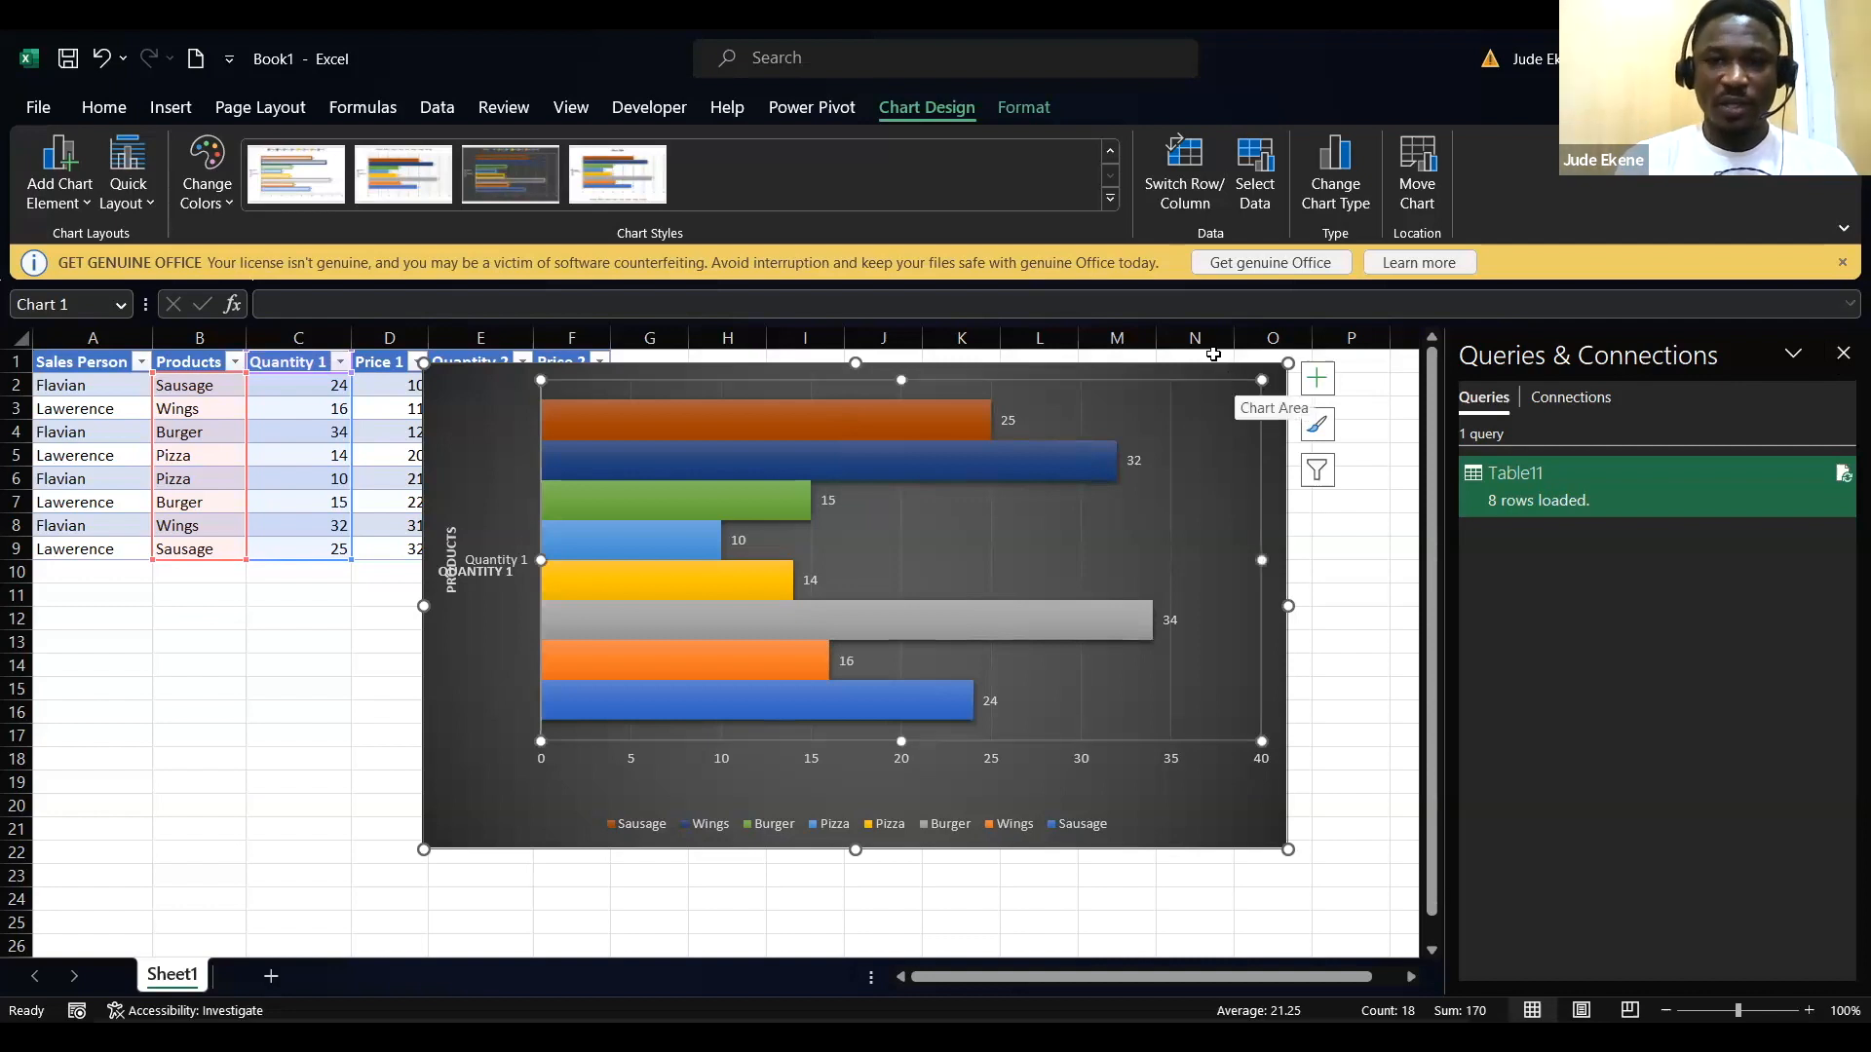
left_click(1210, 368)
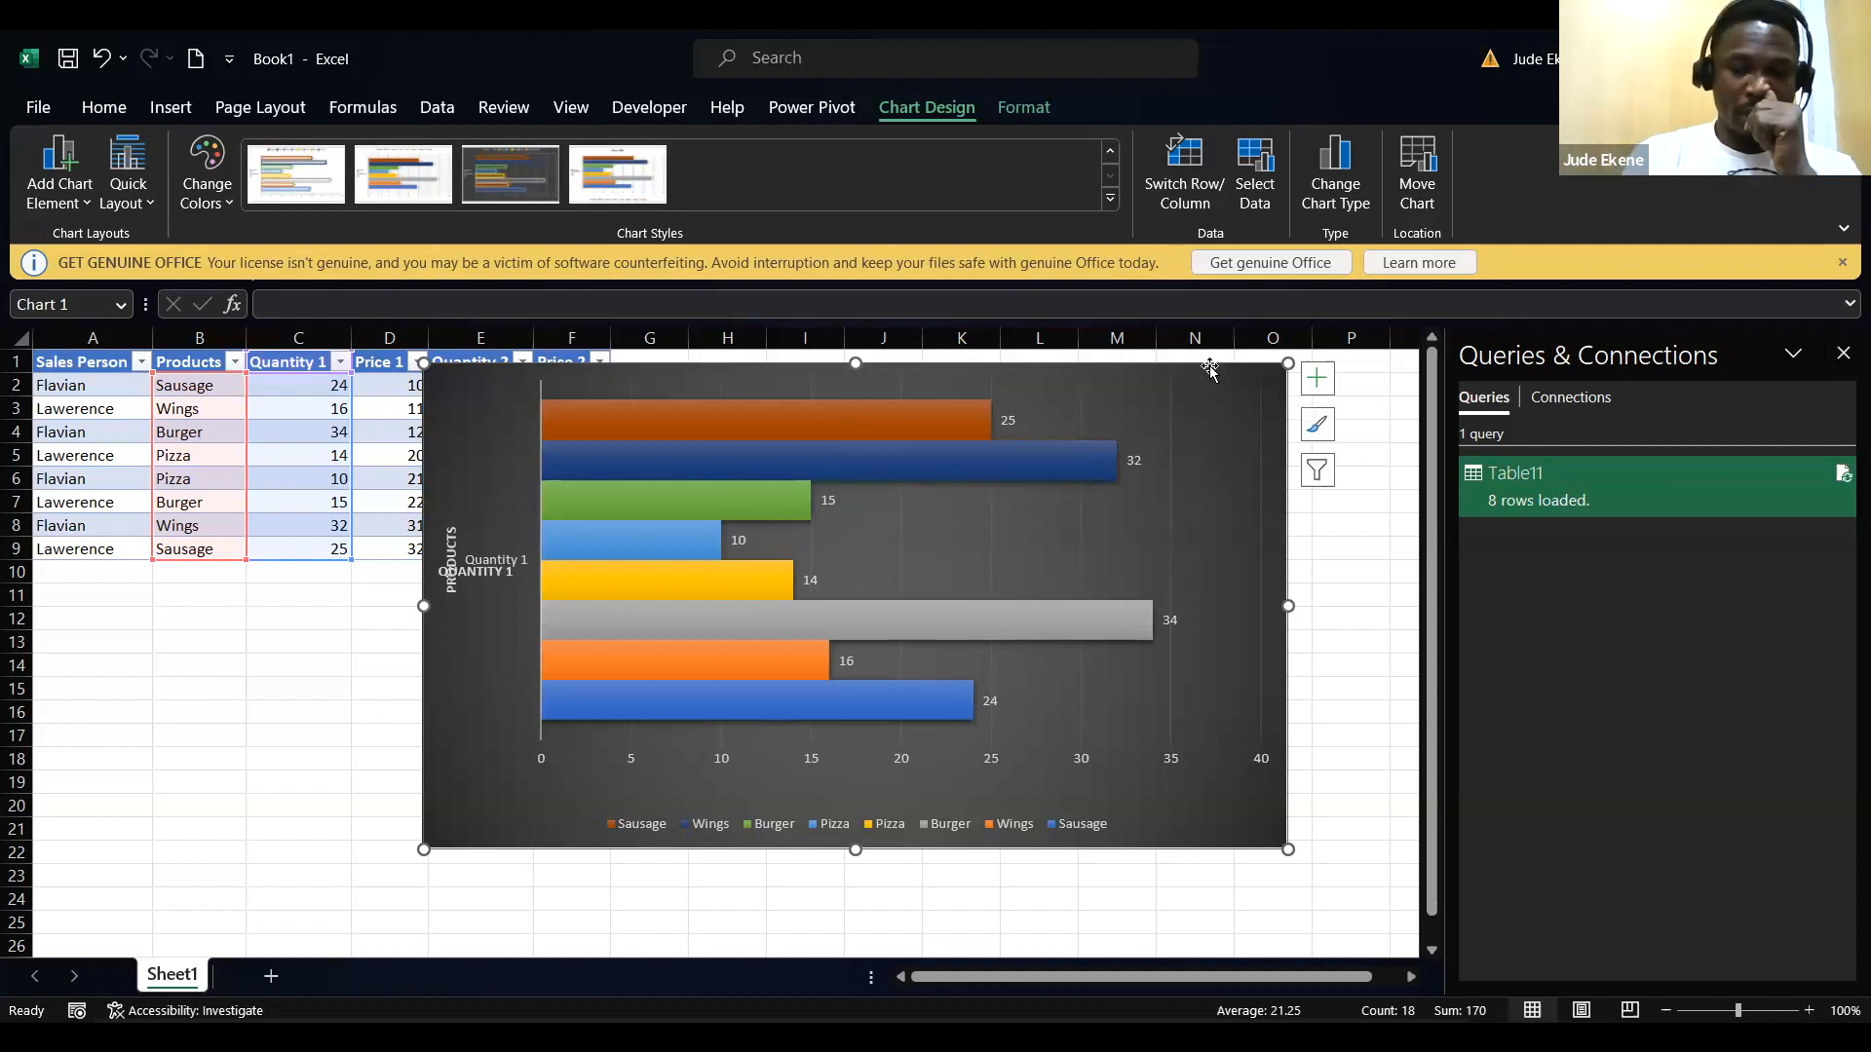
key("Delete")
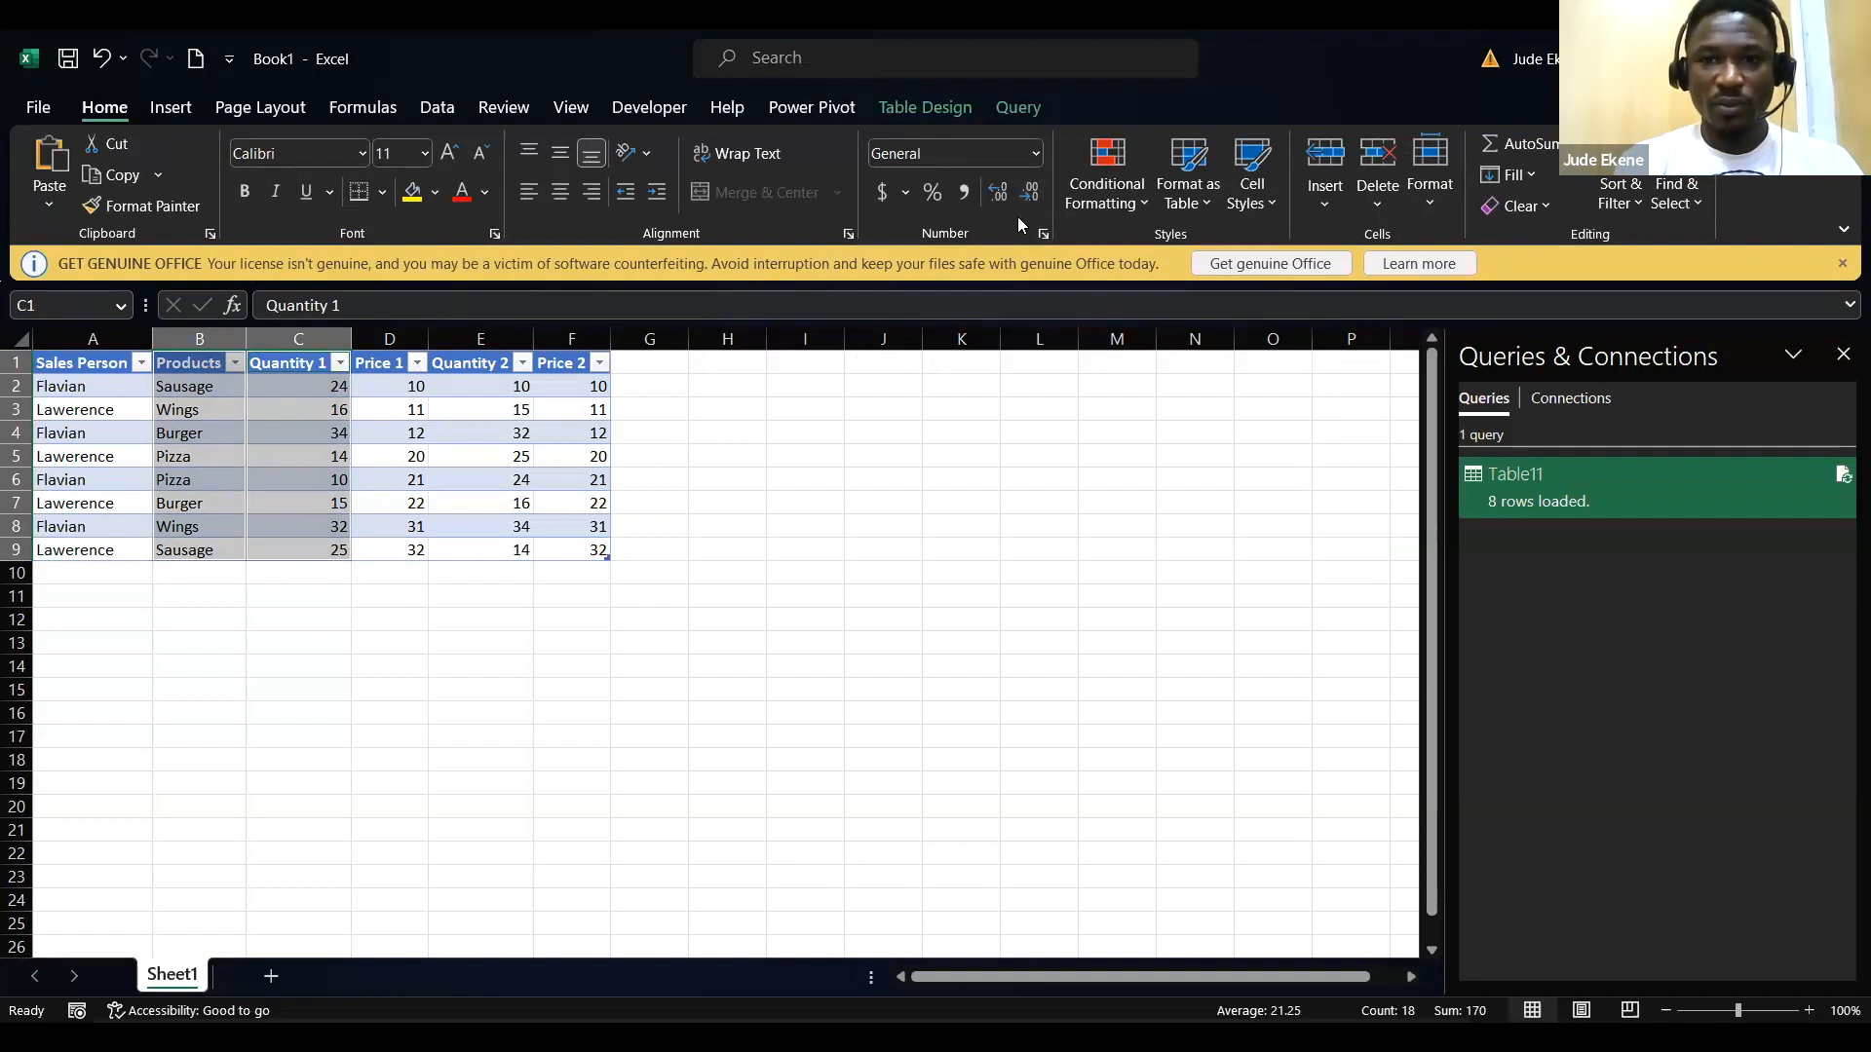
Step: Examine the data import options, including the other sources, the recent sources list and the Azure sources
key("alt+Tab")
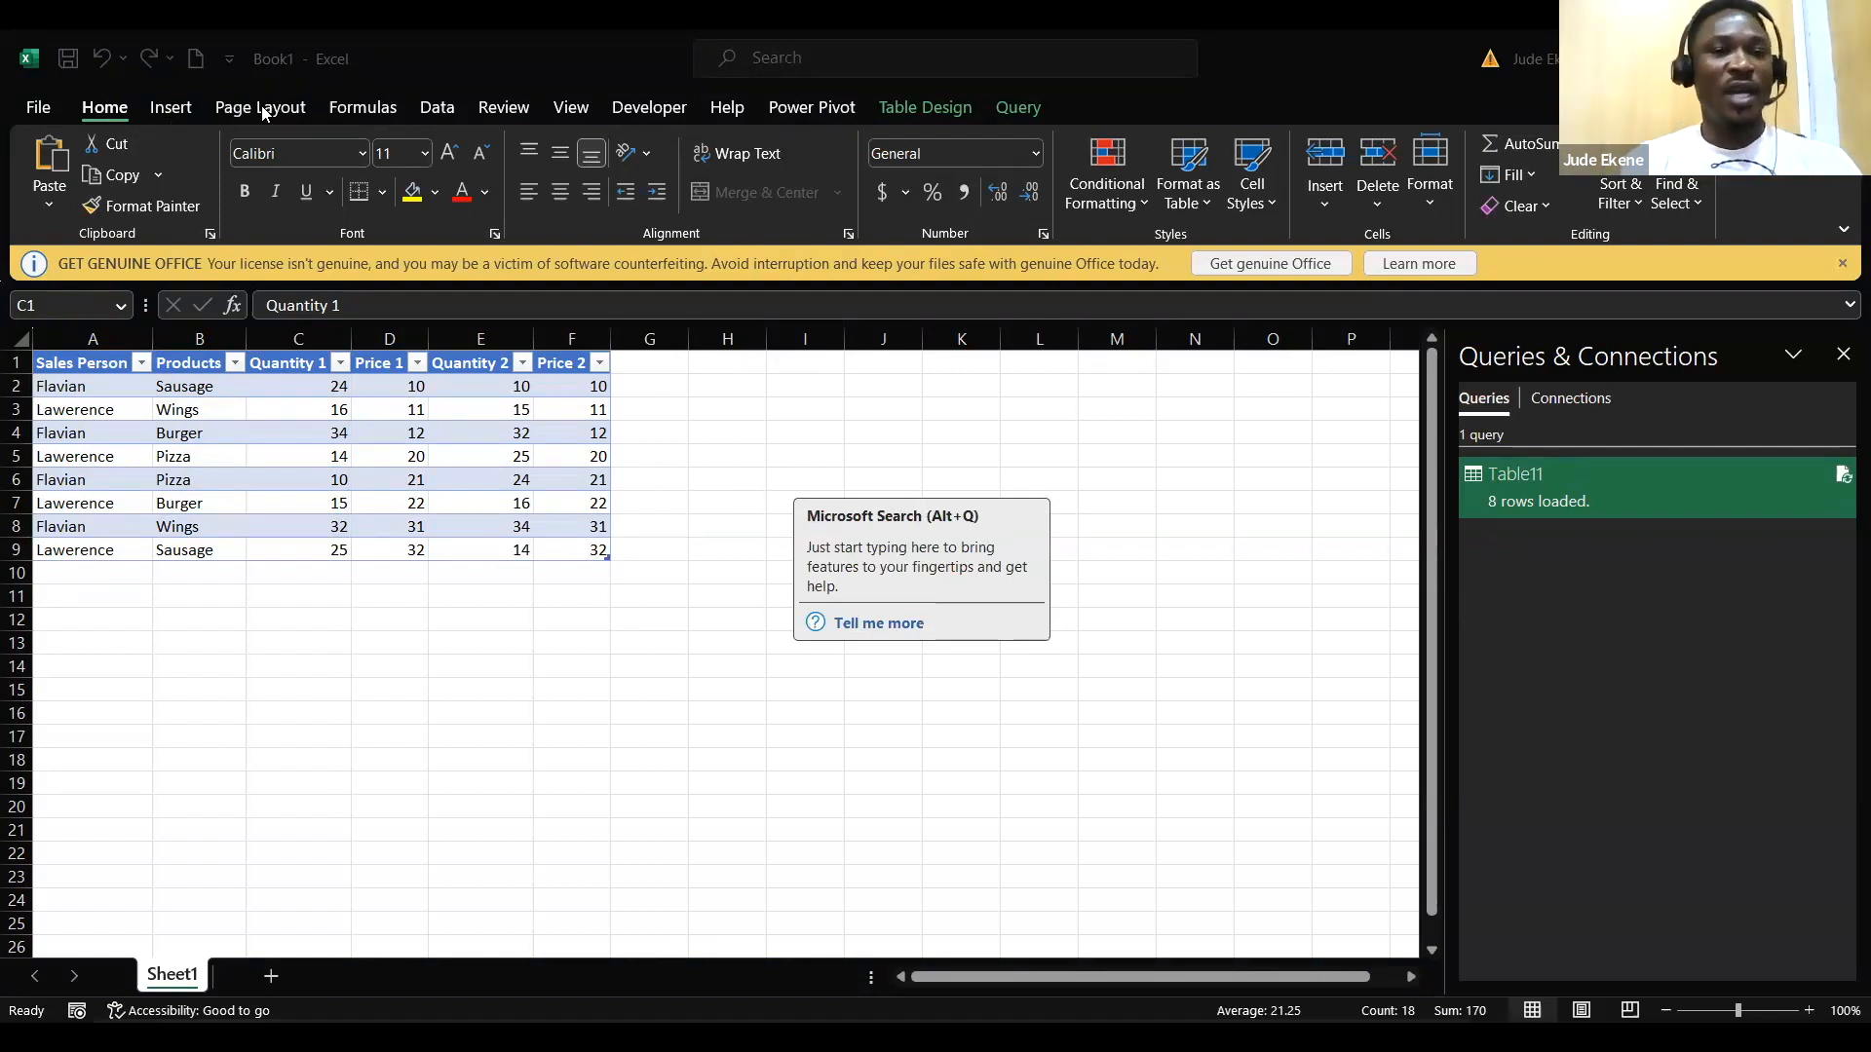
left_click(429, 107)
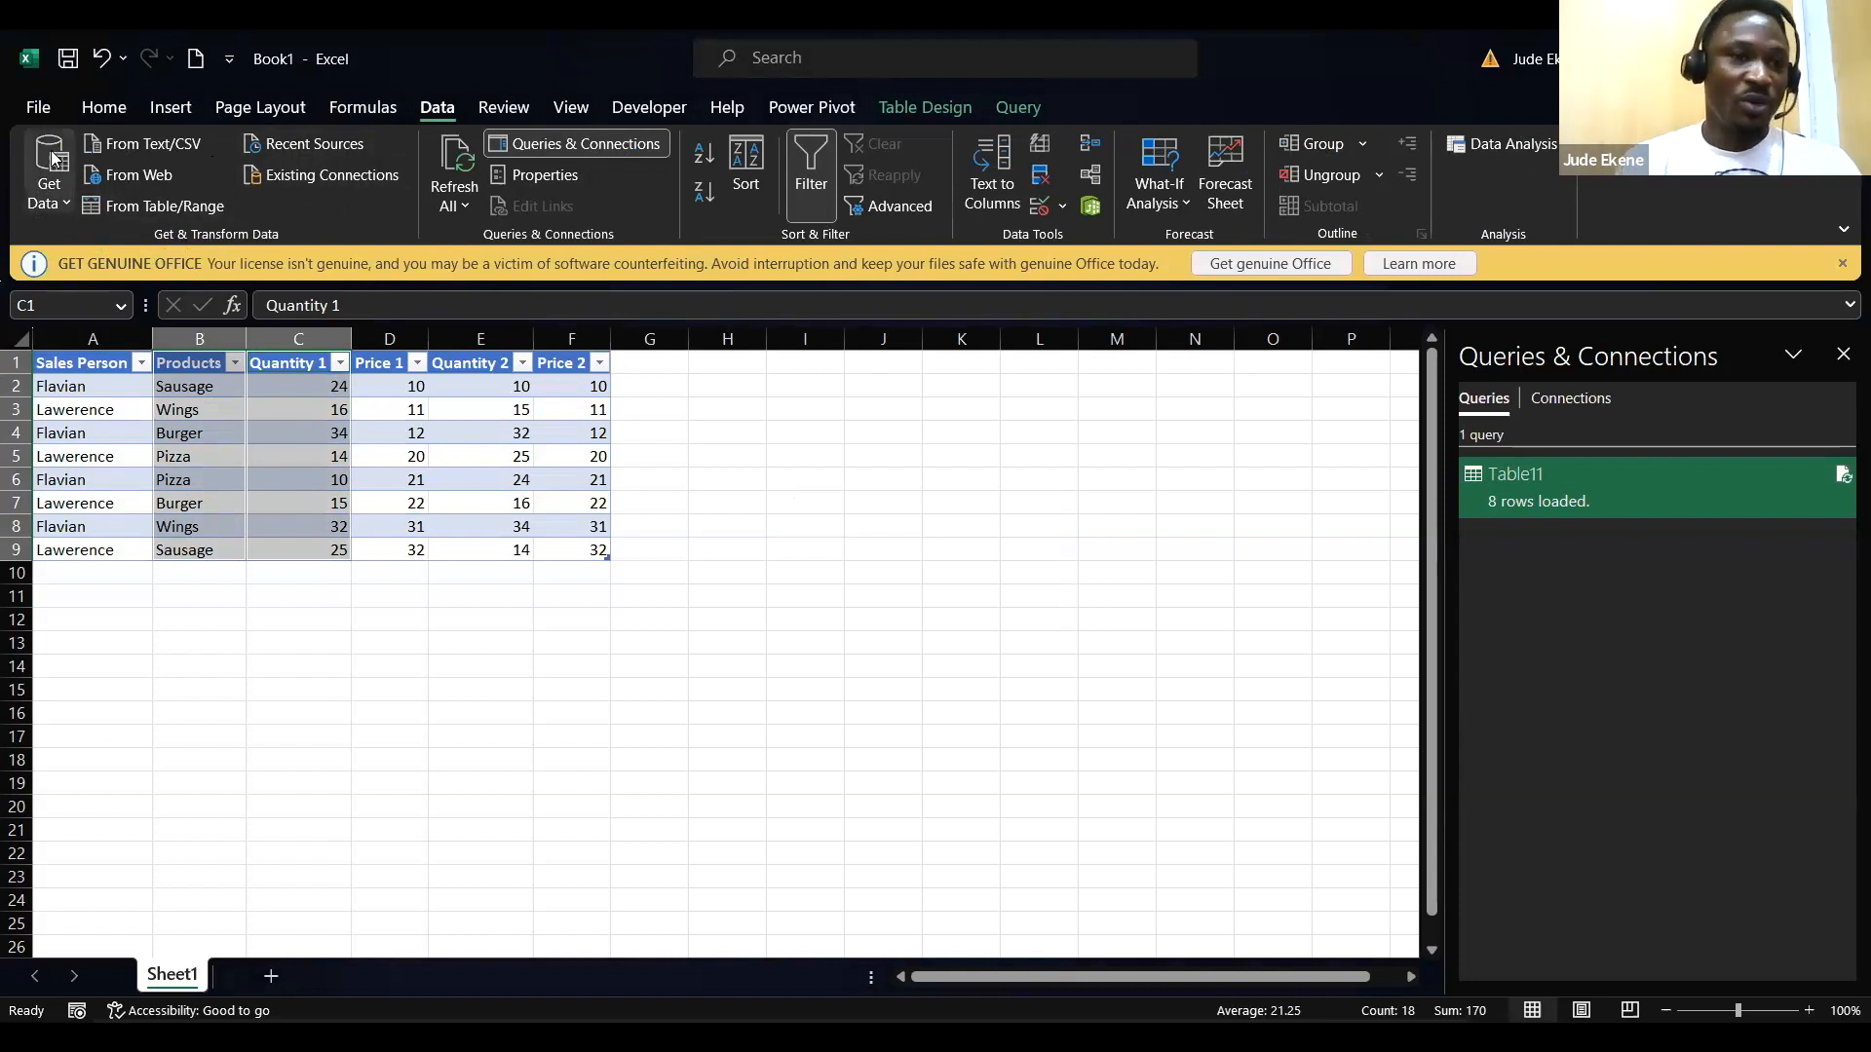
left_click(65, 204)
mouse_move(115, 386)
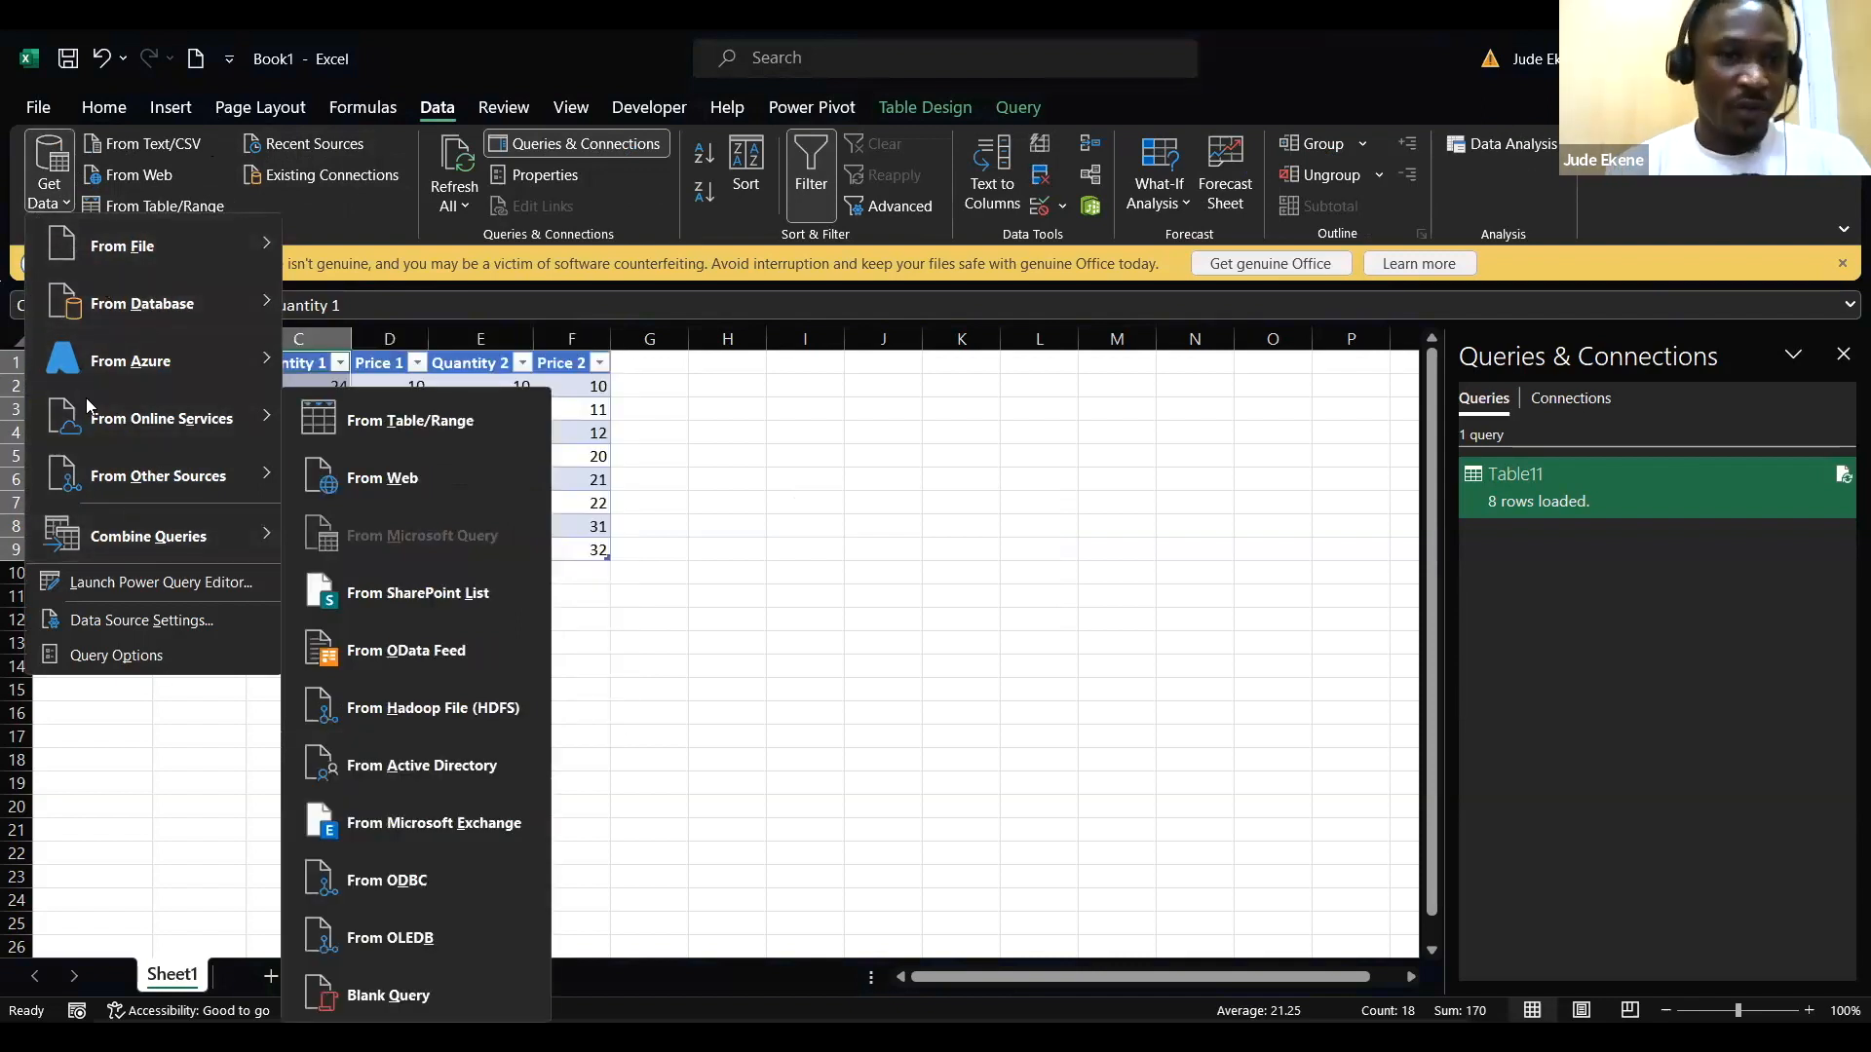
left_click(626, 598)
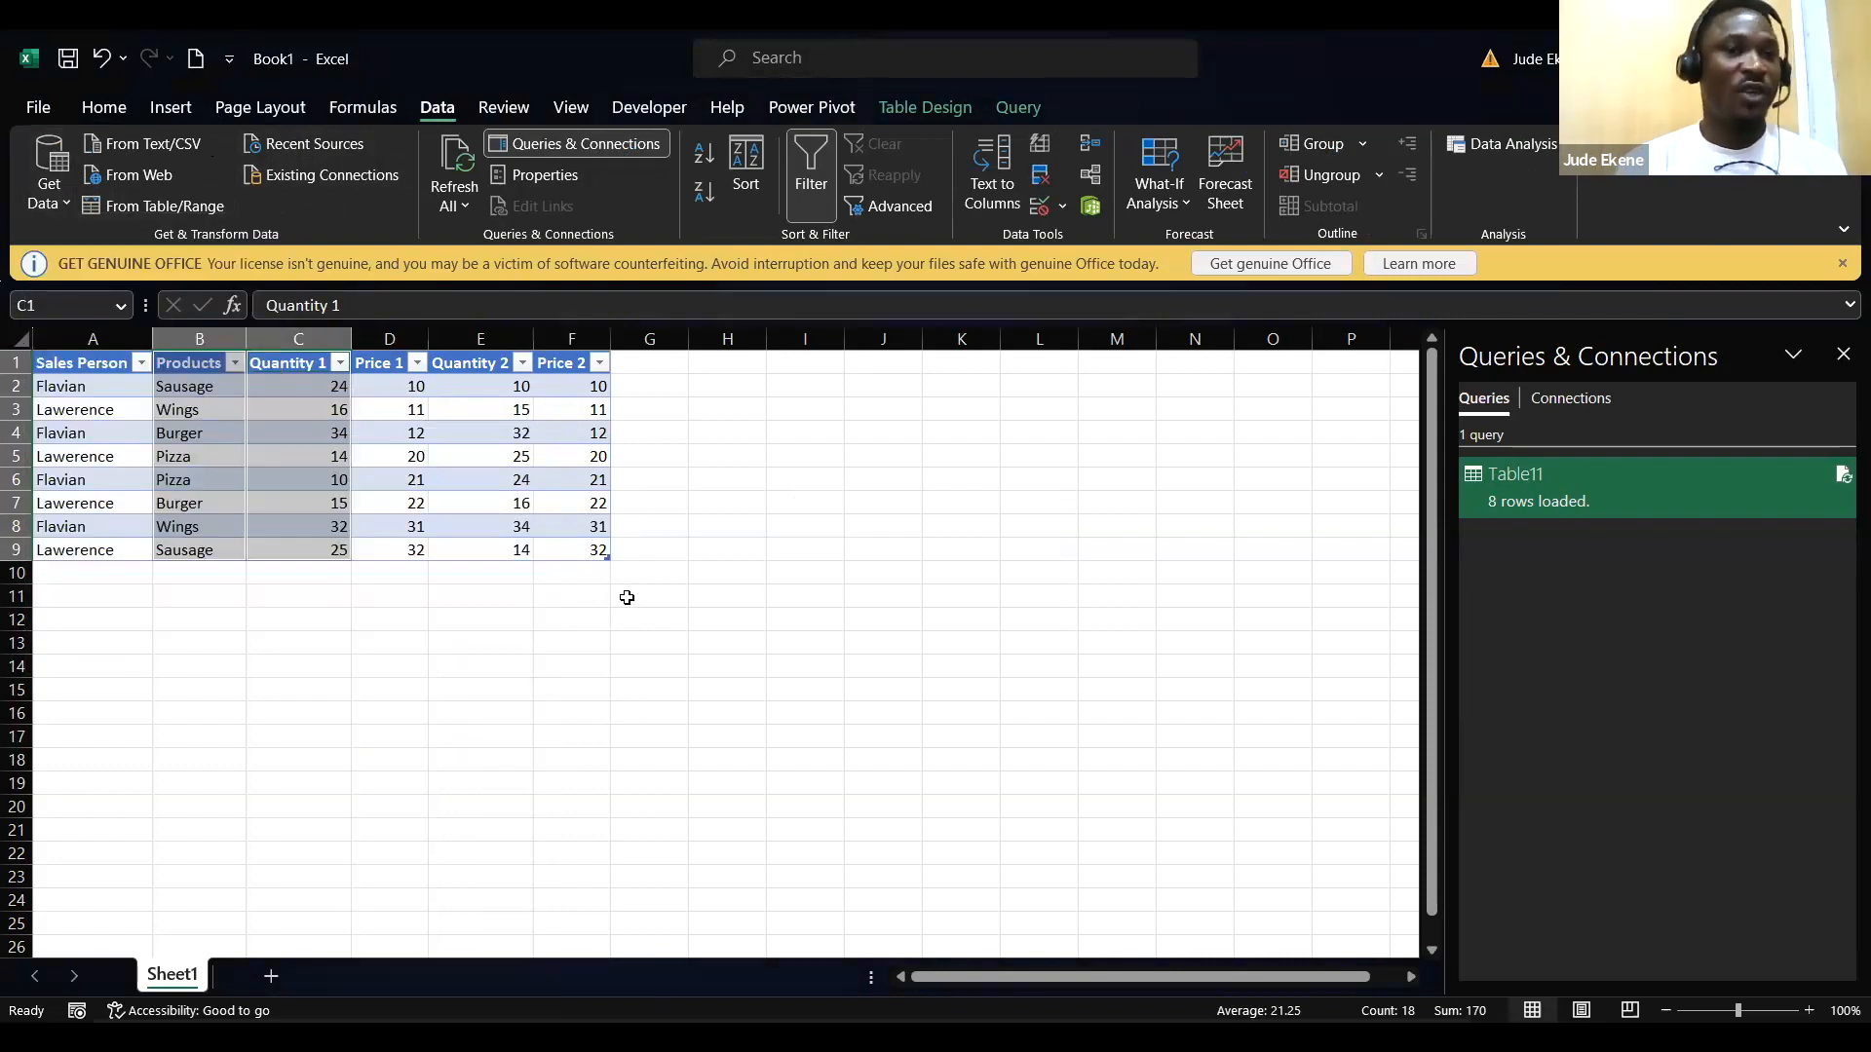
left_click(308, 142)
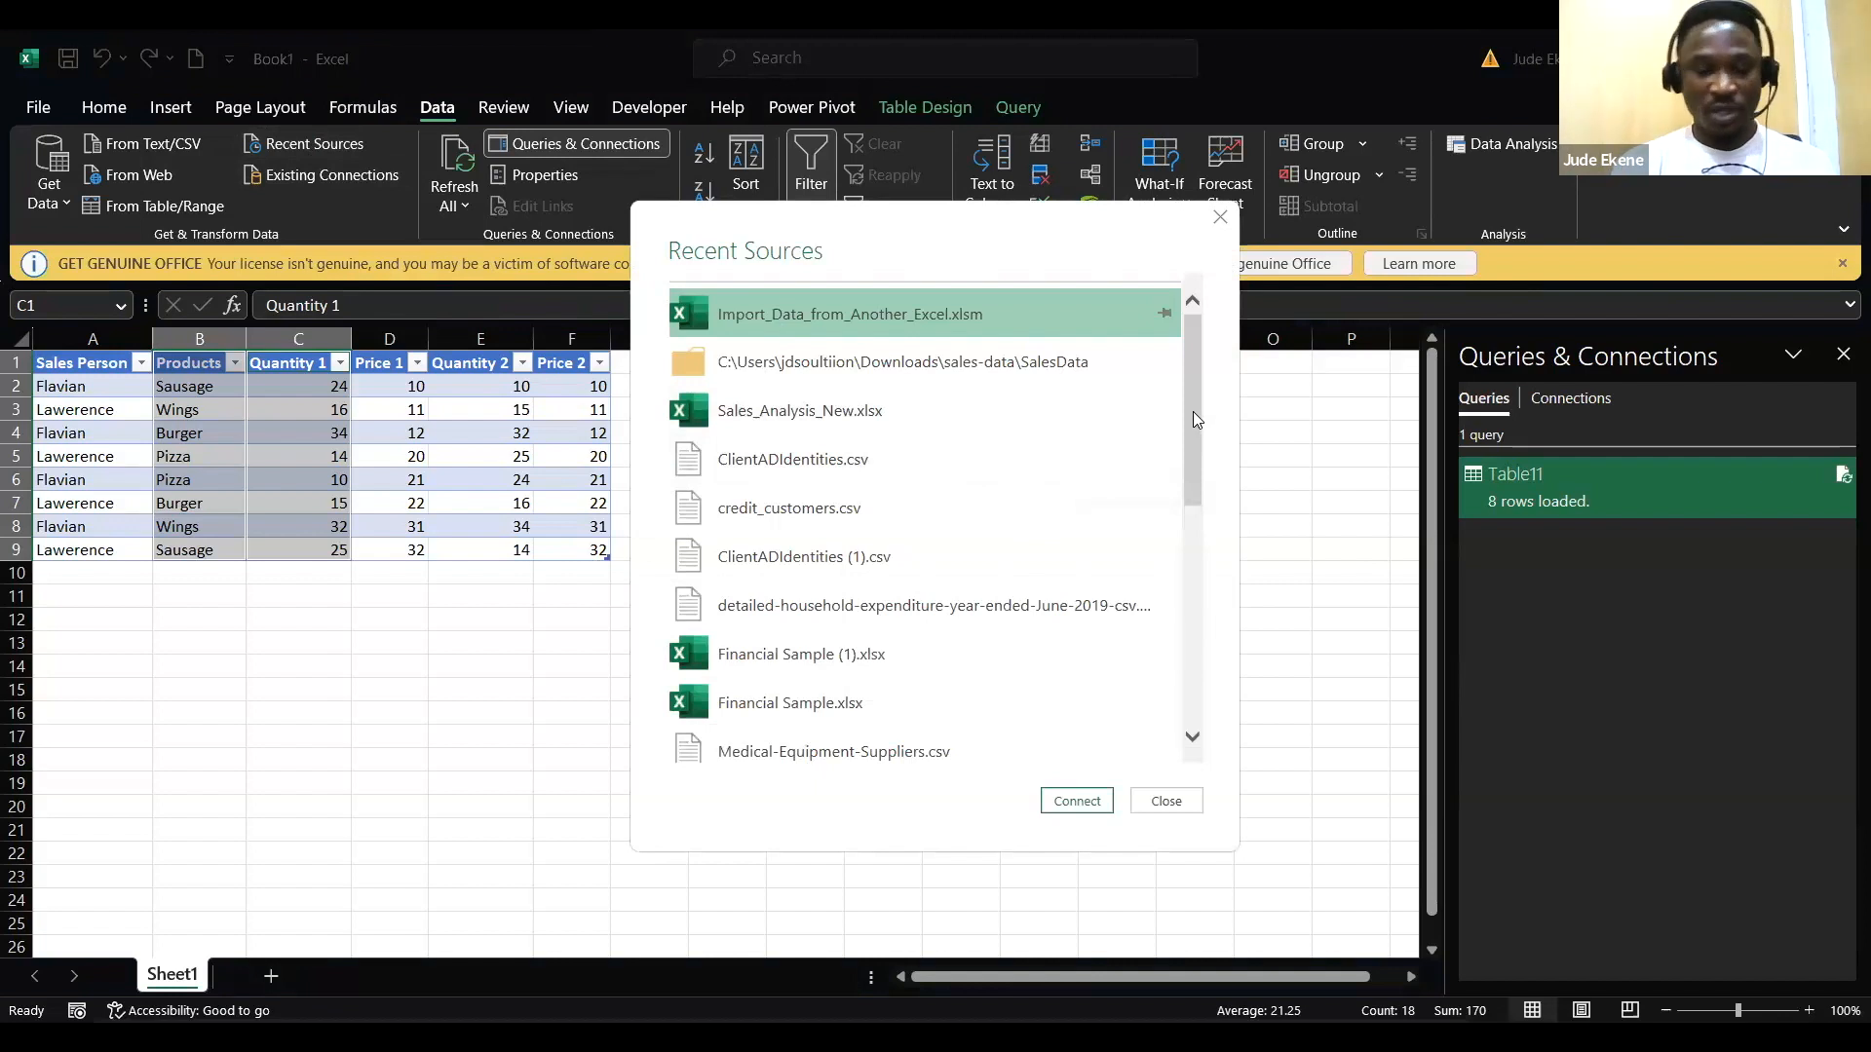
left_click_drag(1193, 411, 1176, 454)
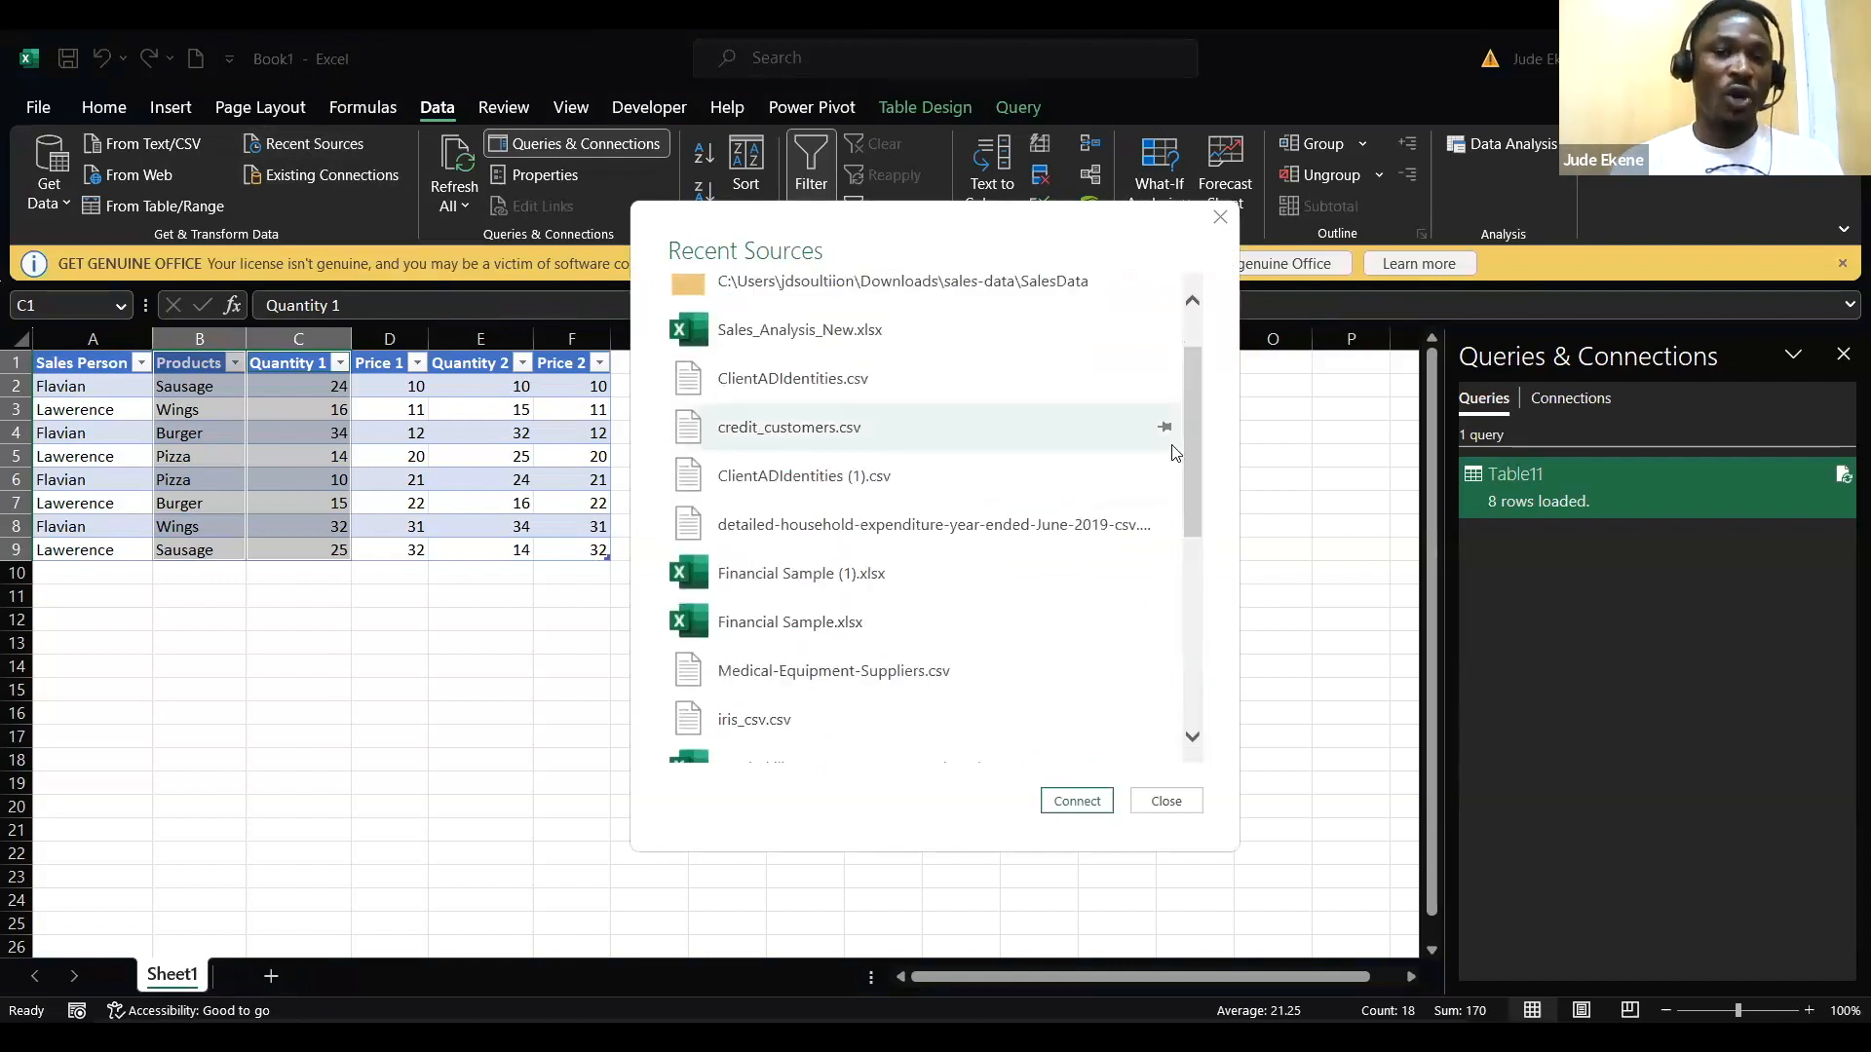
left_click(1155, 802)
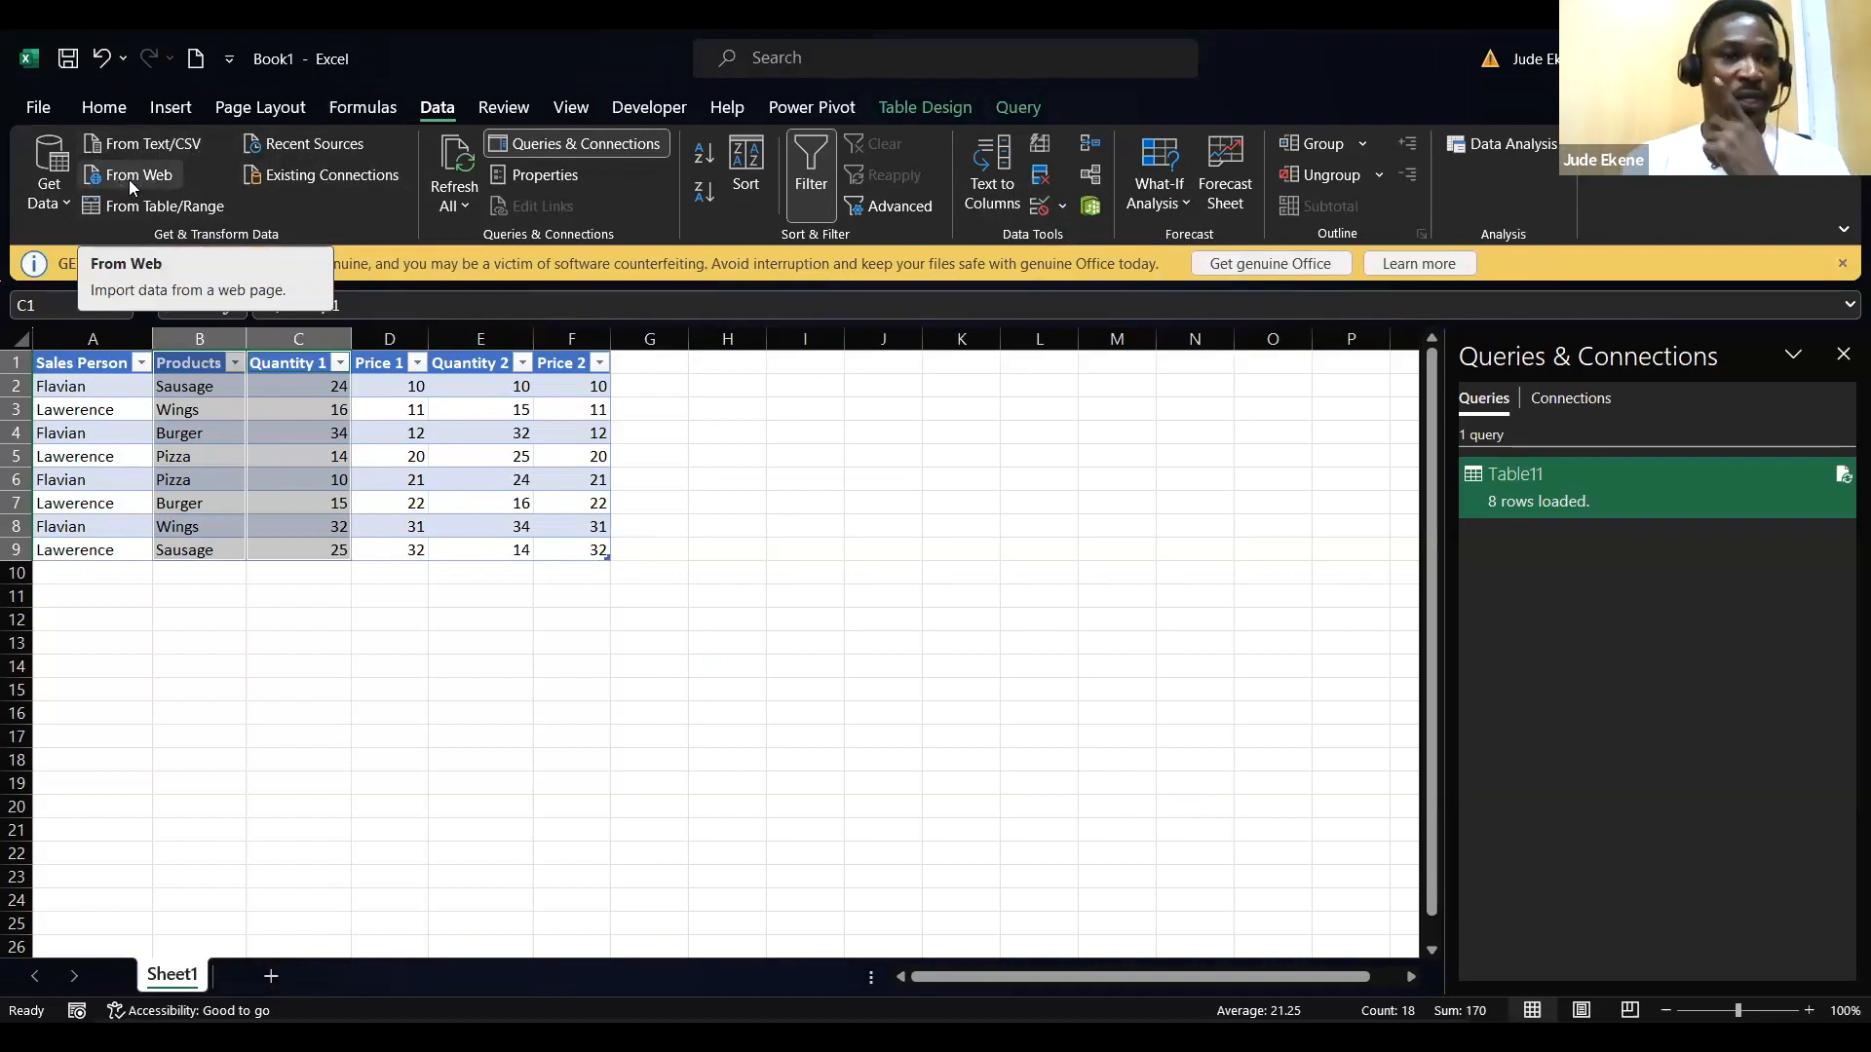
left_click(57, 195)
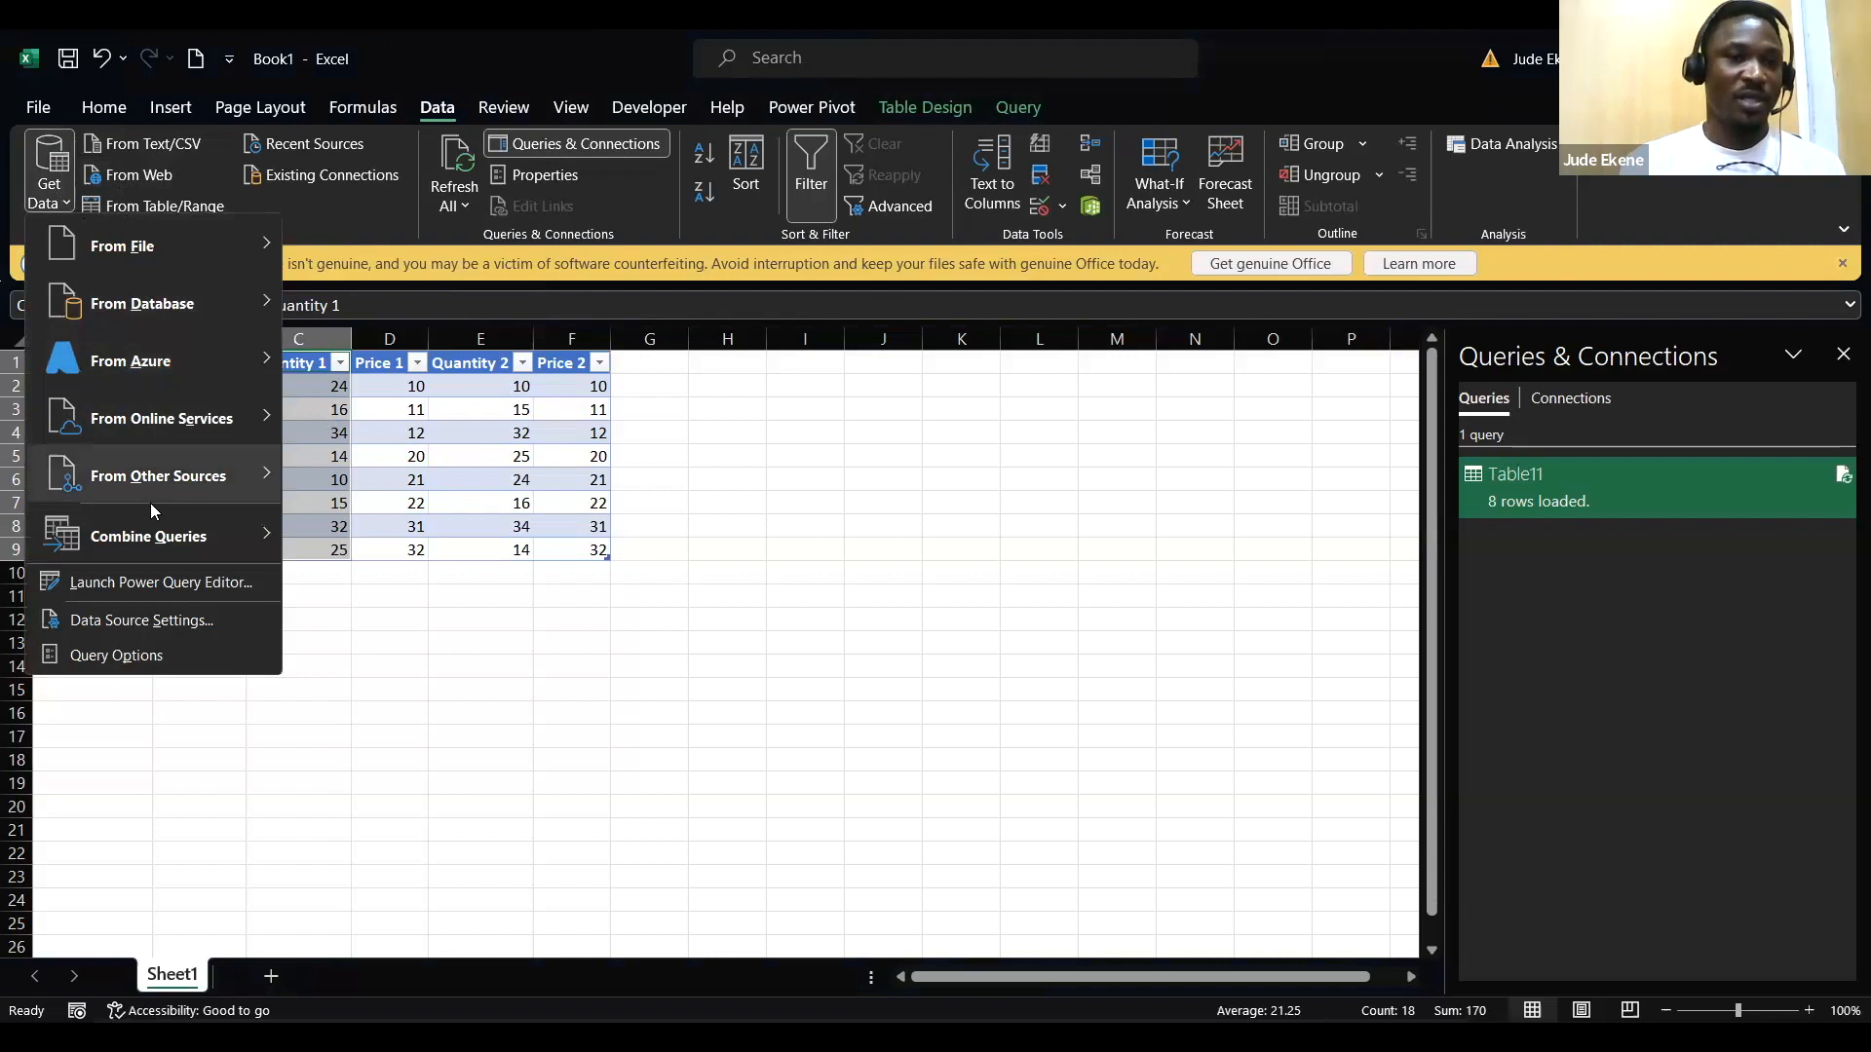
mouse_move(151, 497)
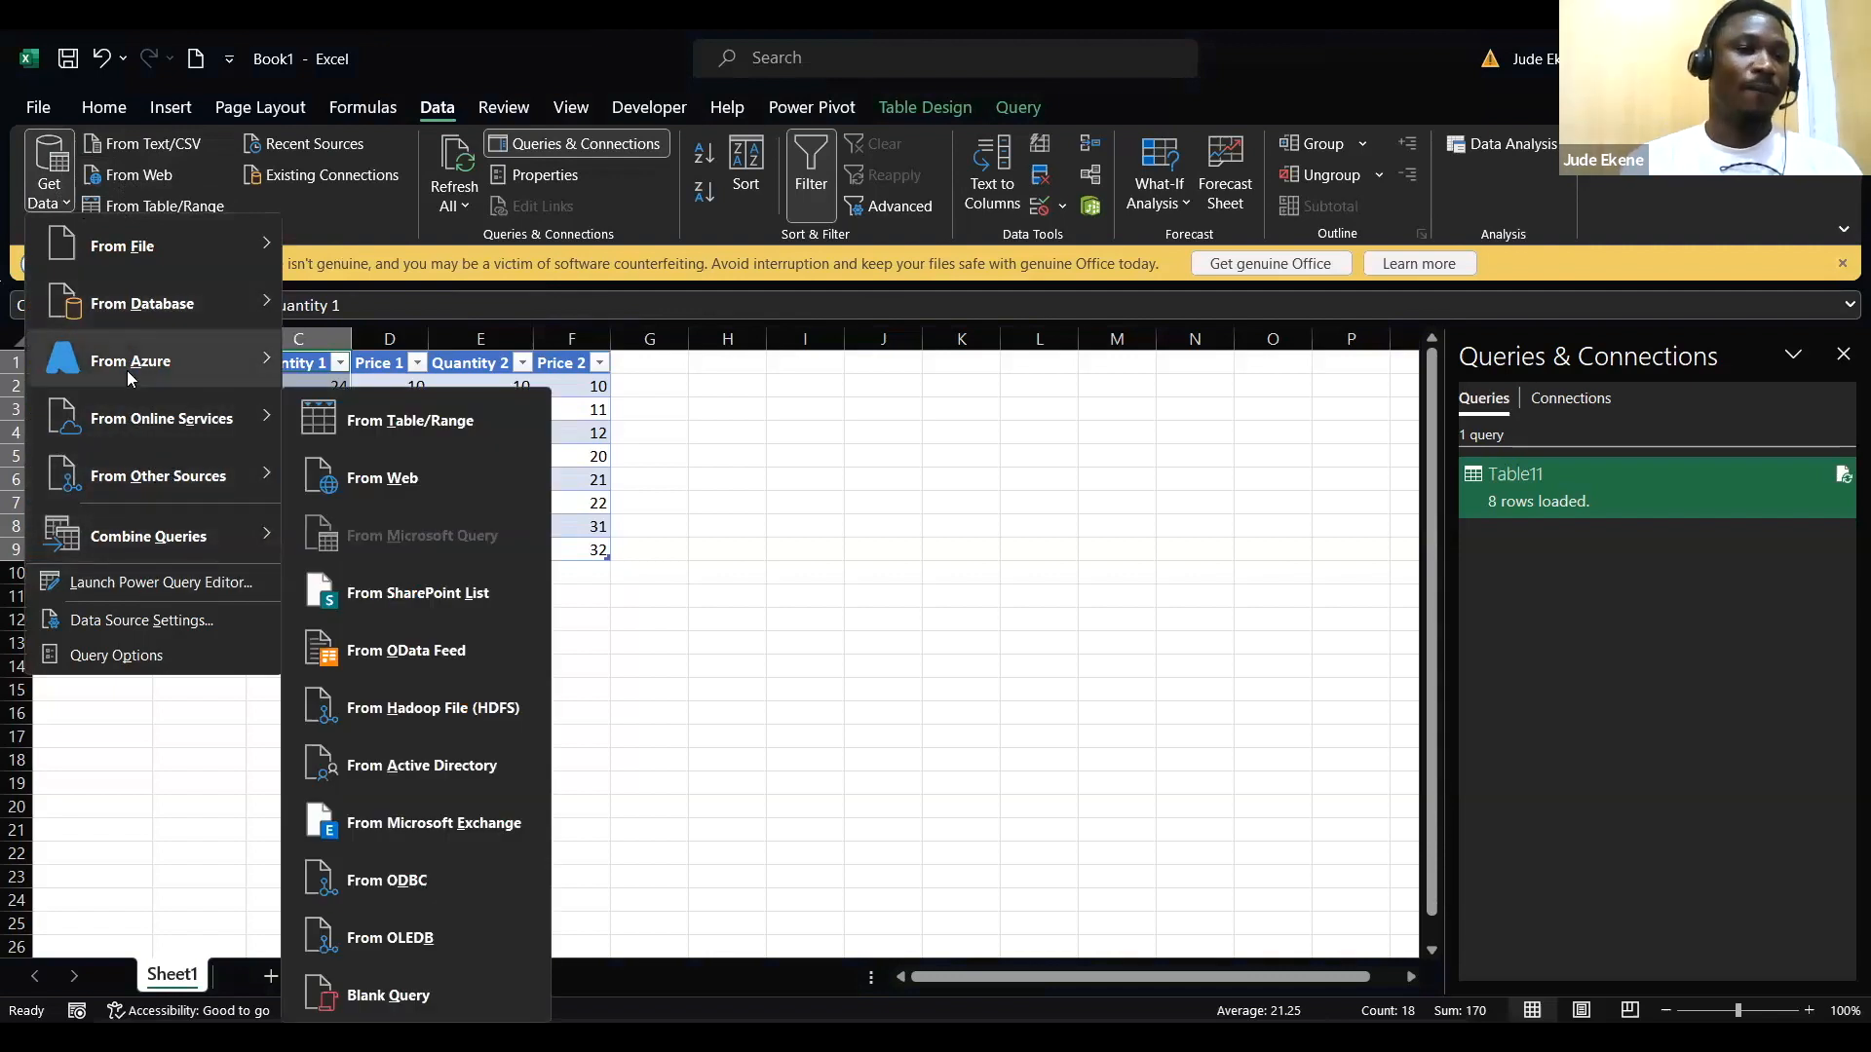
mouse_move(133, 362)
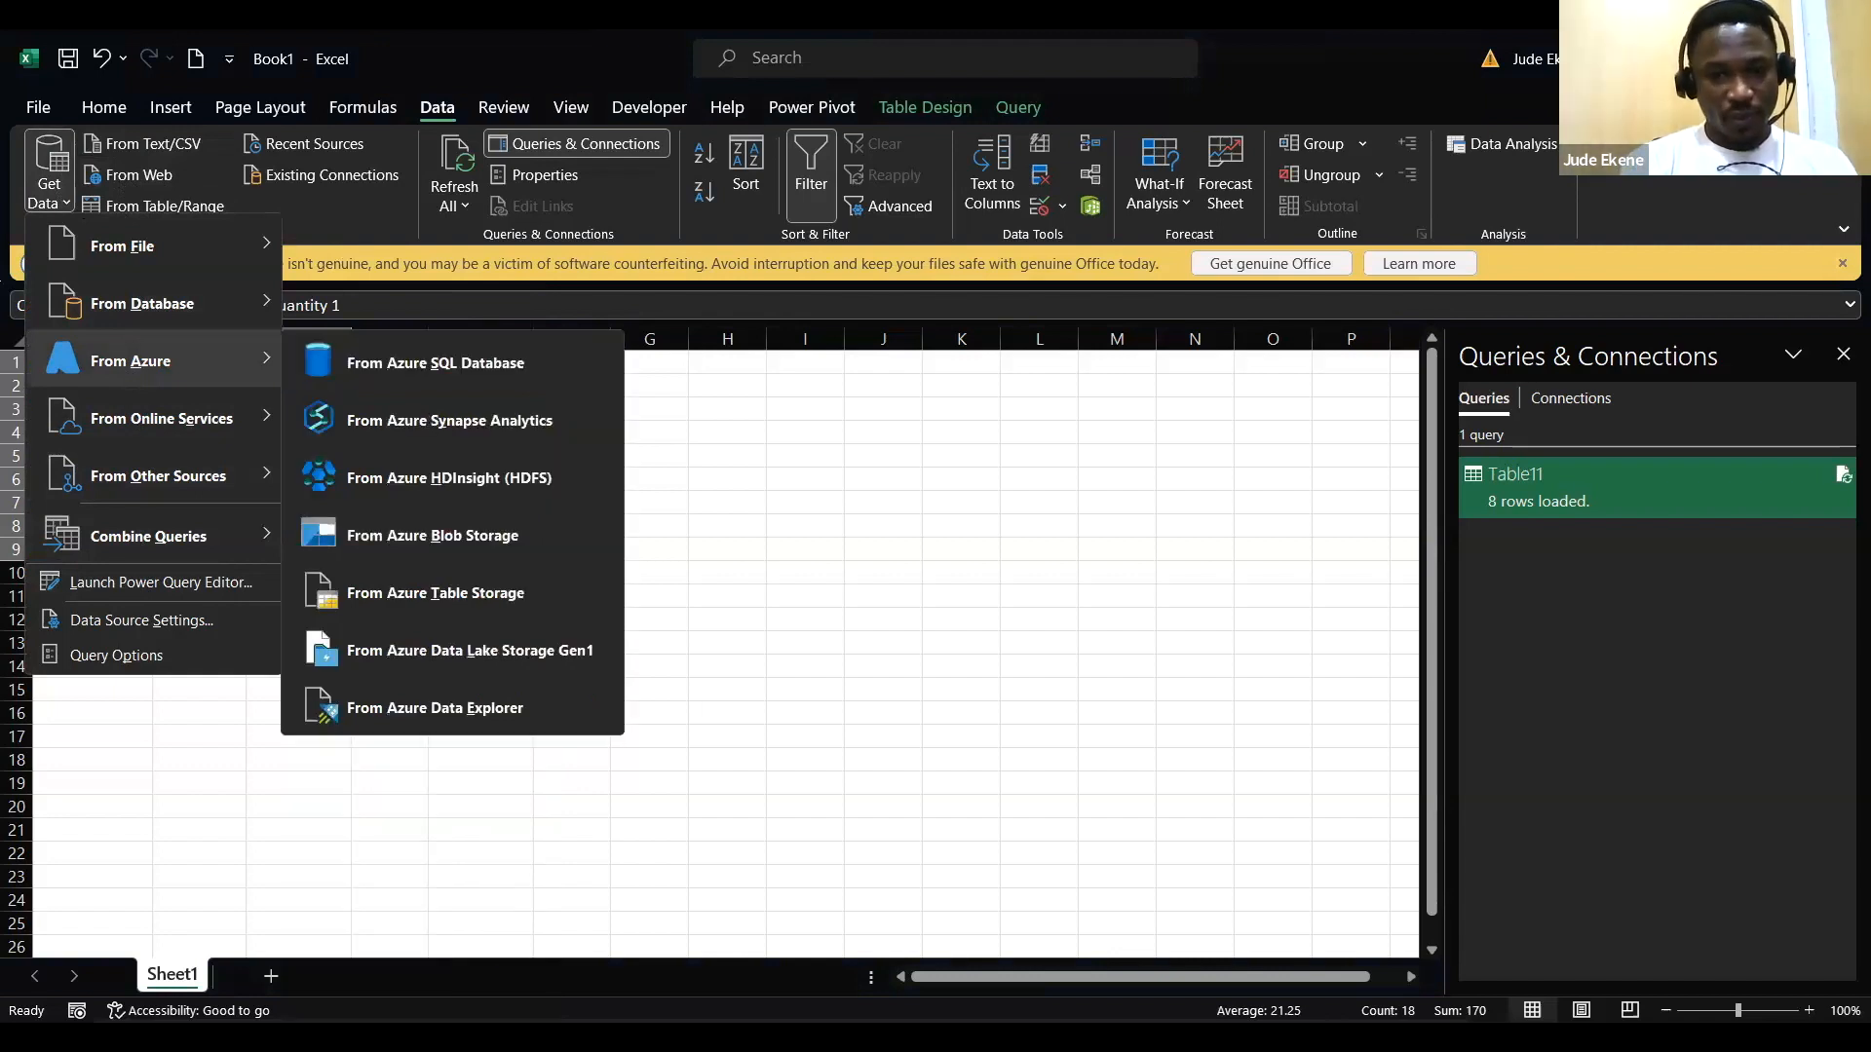
key("Escape")
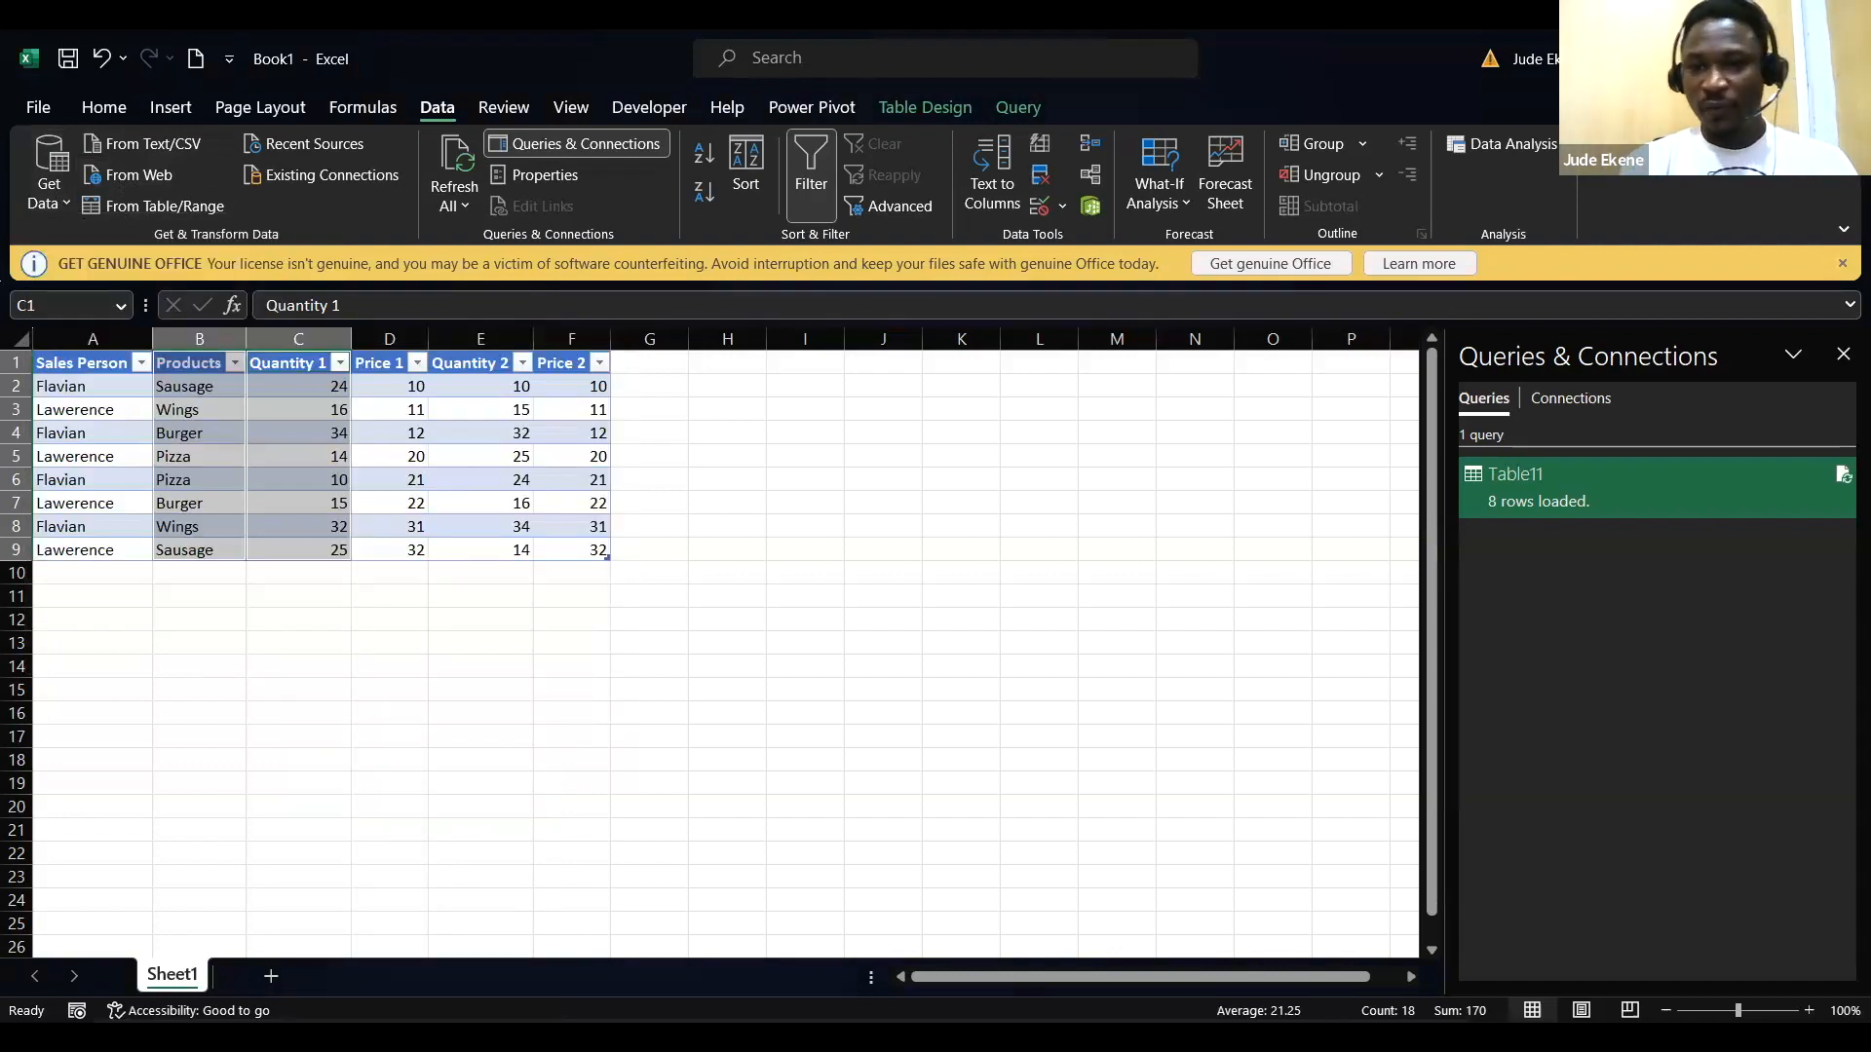
Step: Switch to the Day4 presentation in PowerPoint, run its slide show from the beginning and advance to the Summarize Data slide
key("alt+Tab")
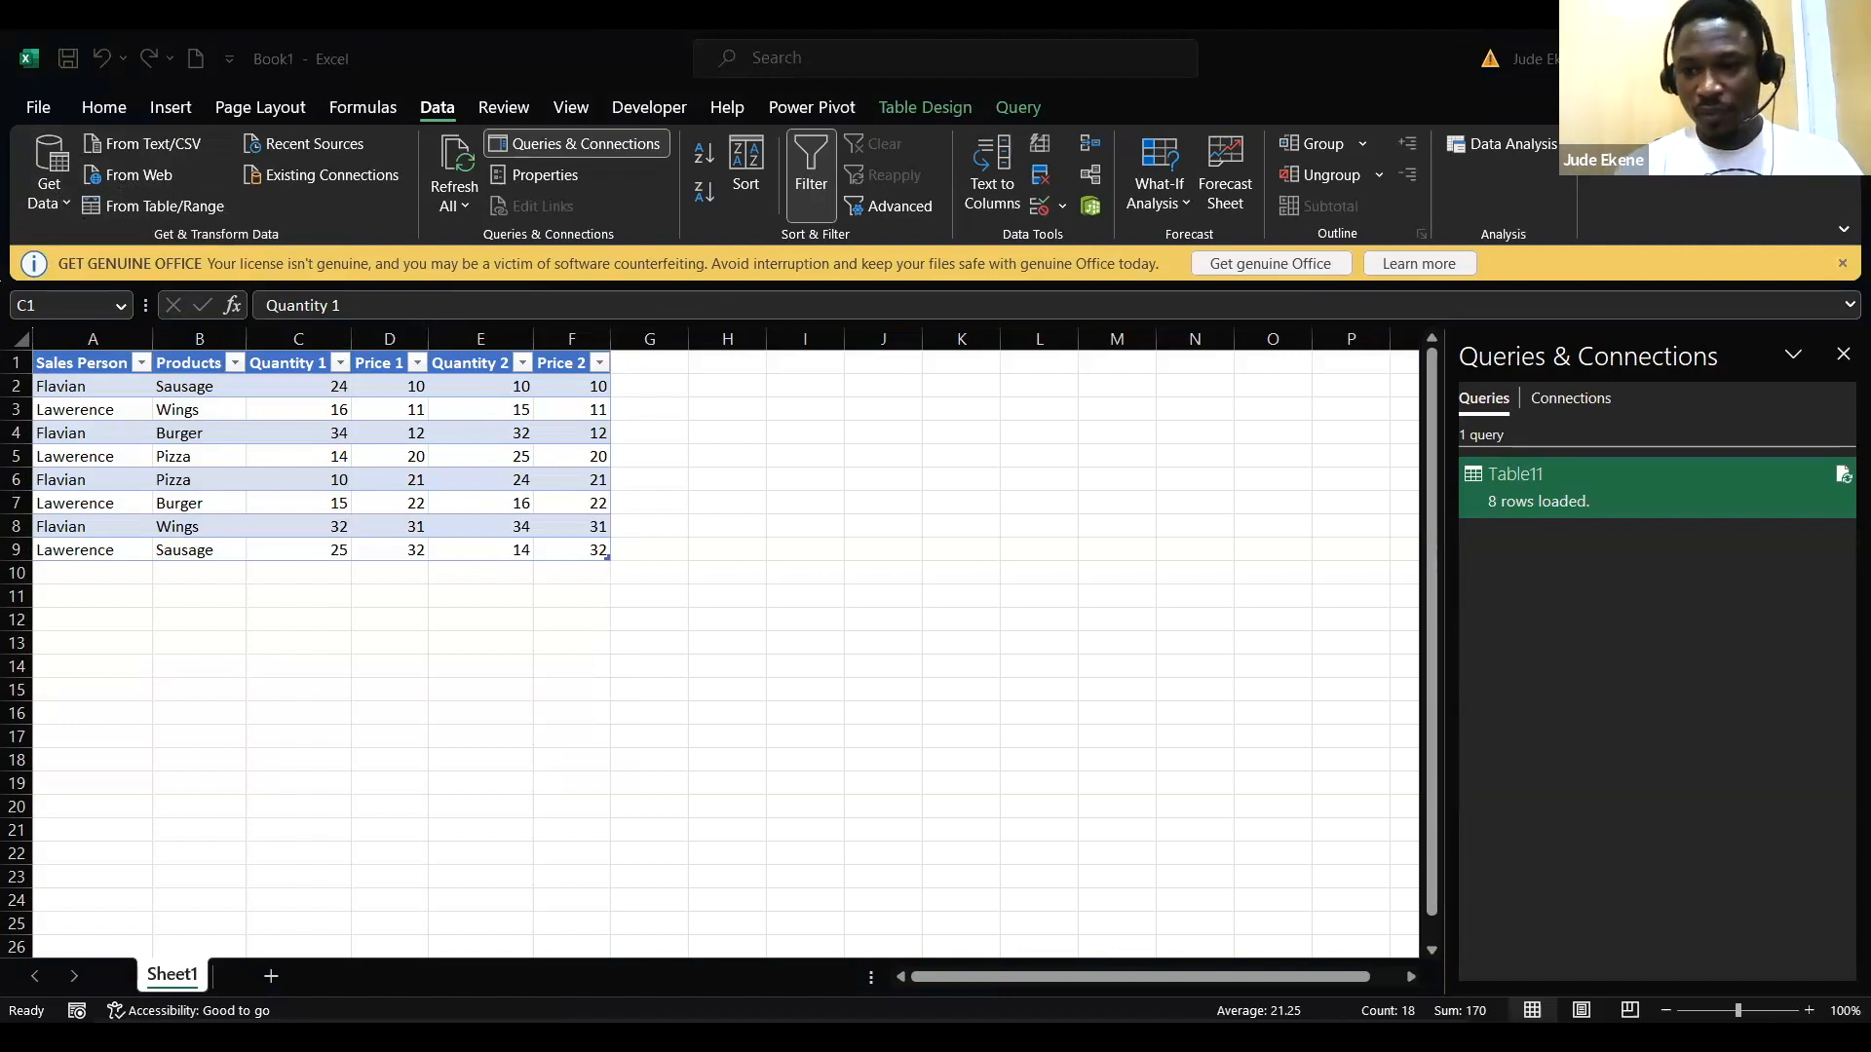
key("alt+Tab")
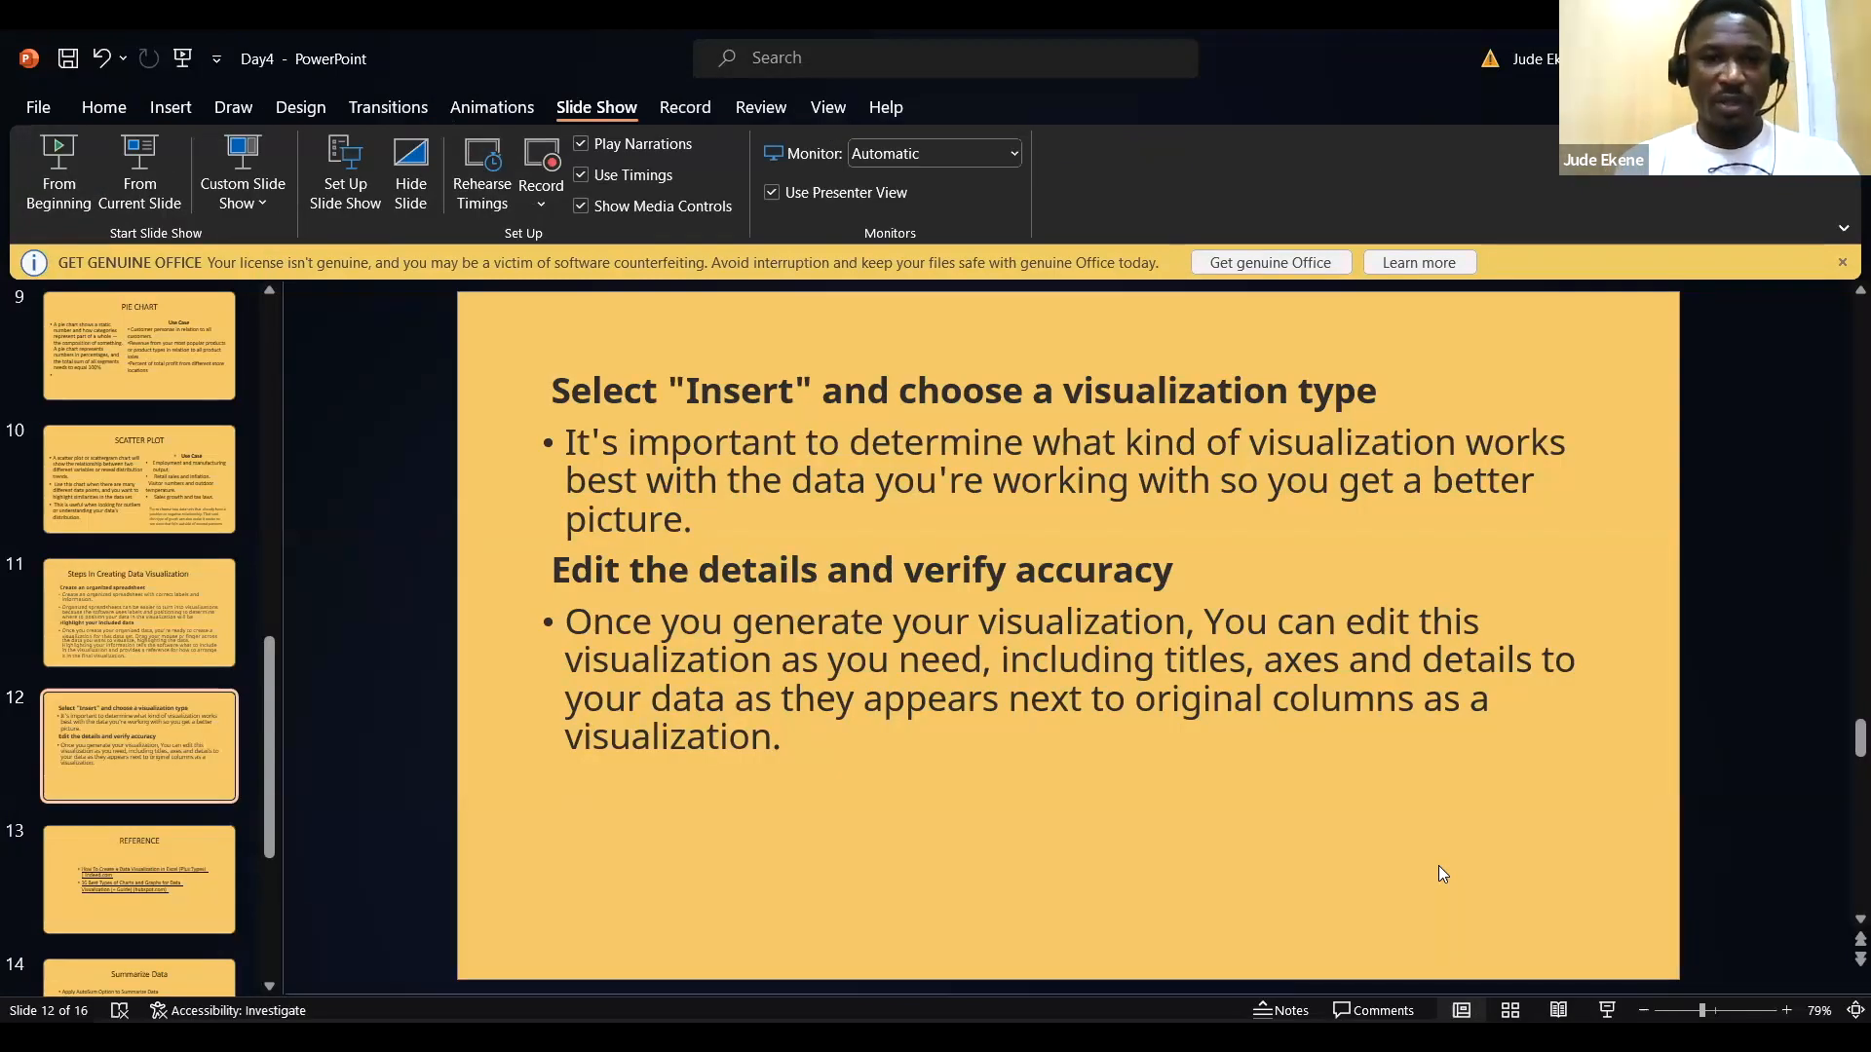
key("F5")
key("Right")
key("Right")
key("Right")
key("Right")
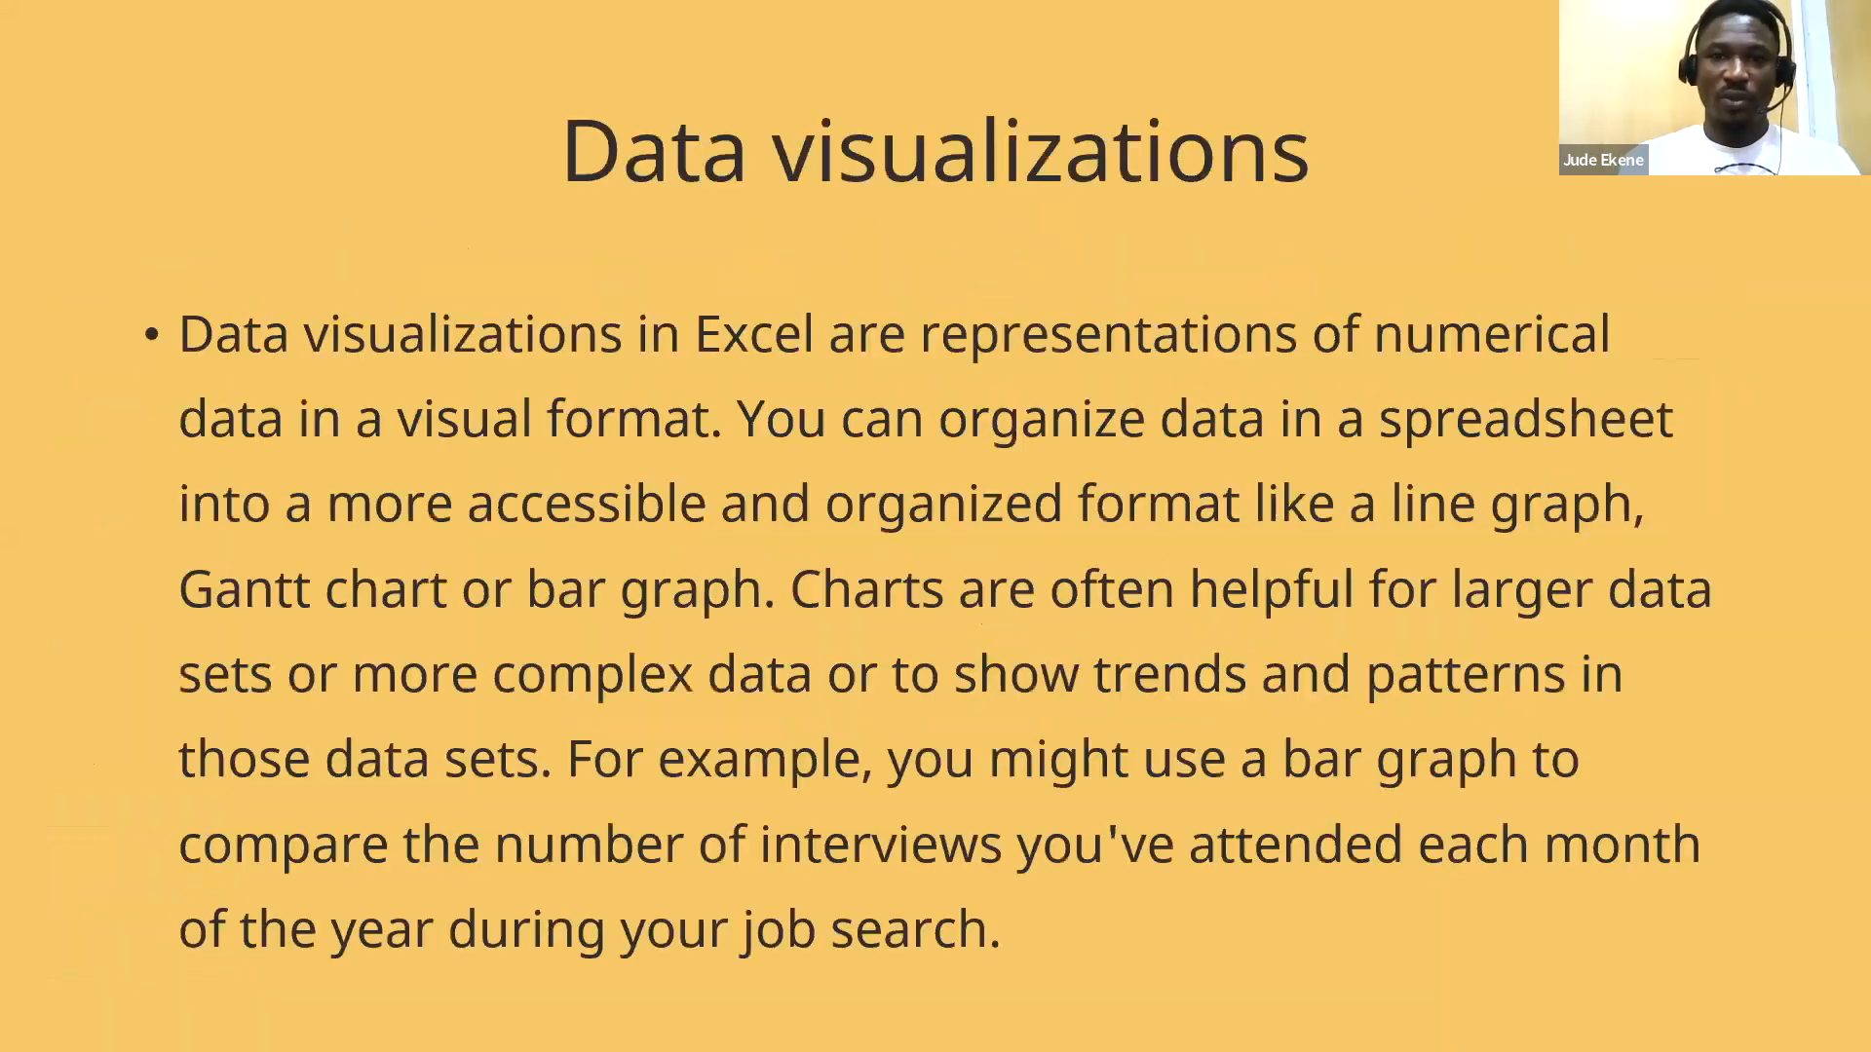
key("Right")
key("Right")
key("Right")
key("Right")
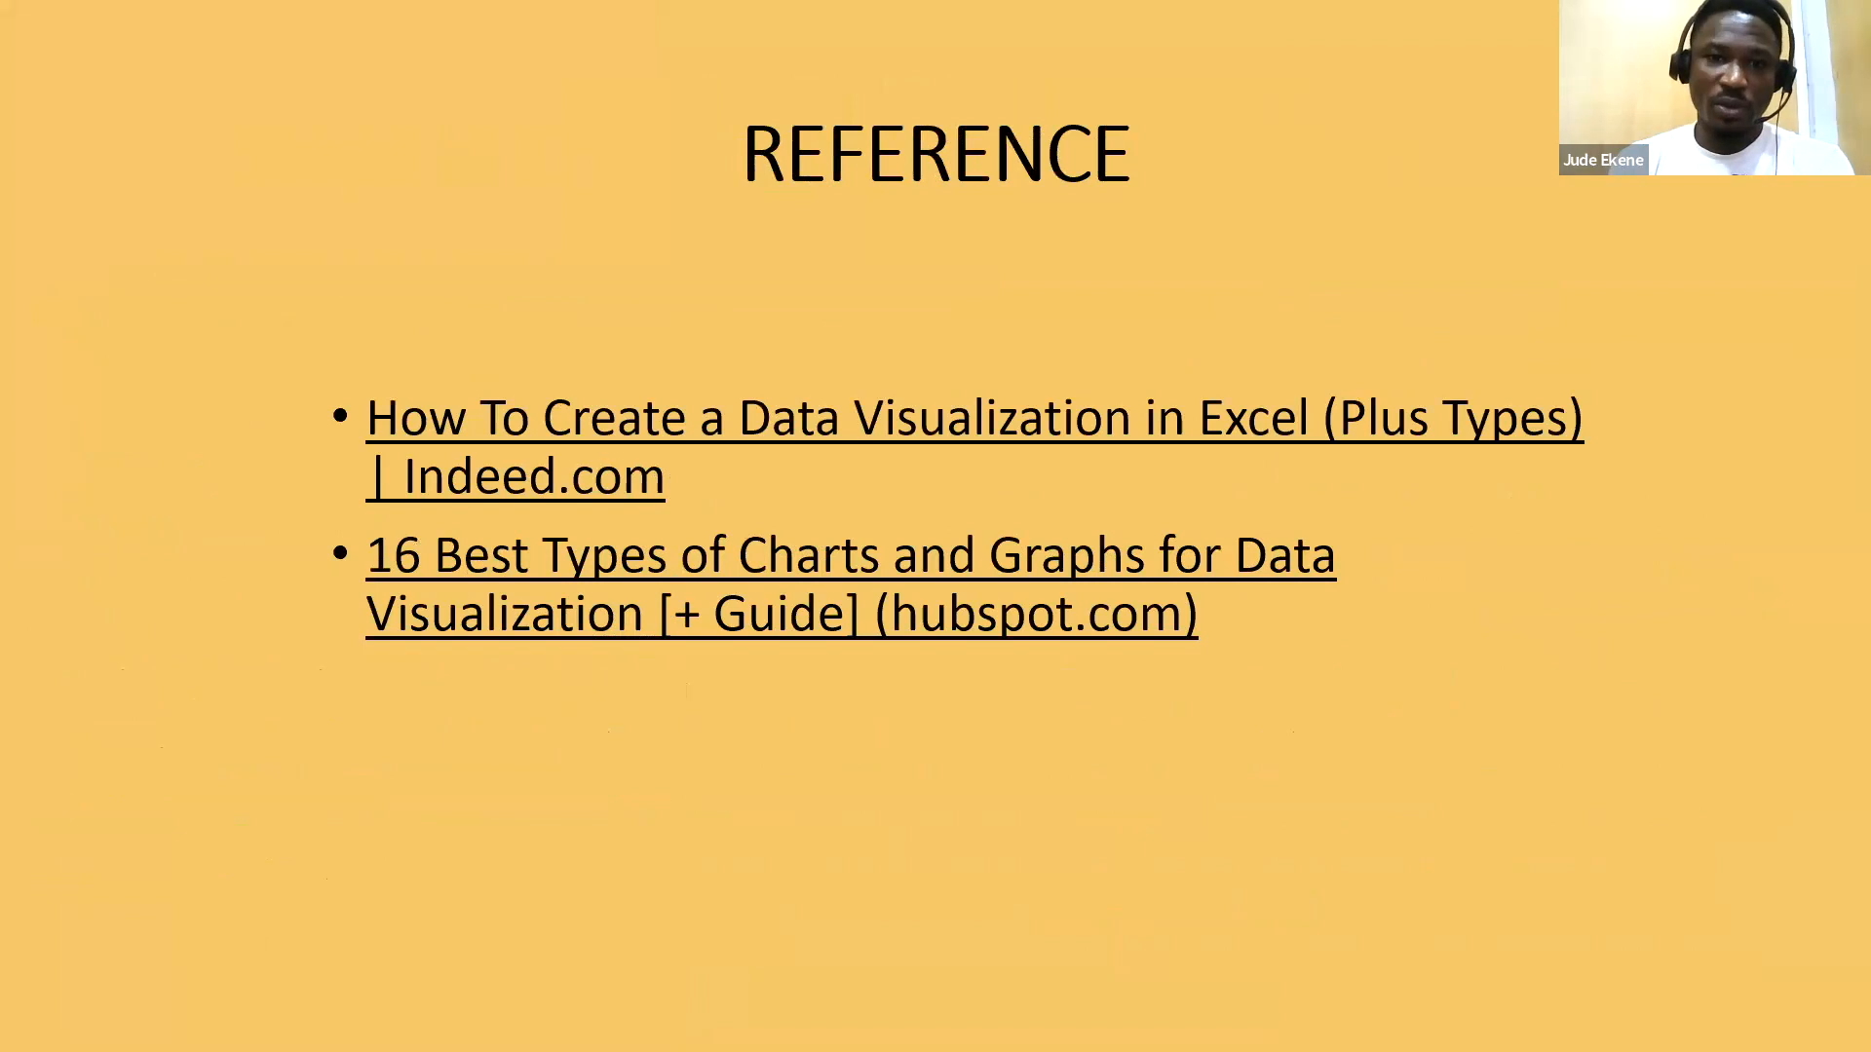
key("Right")
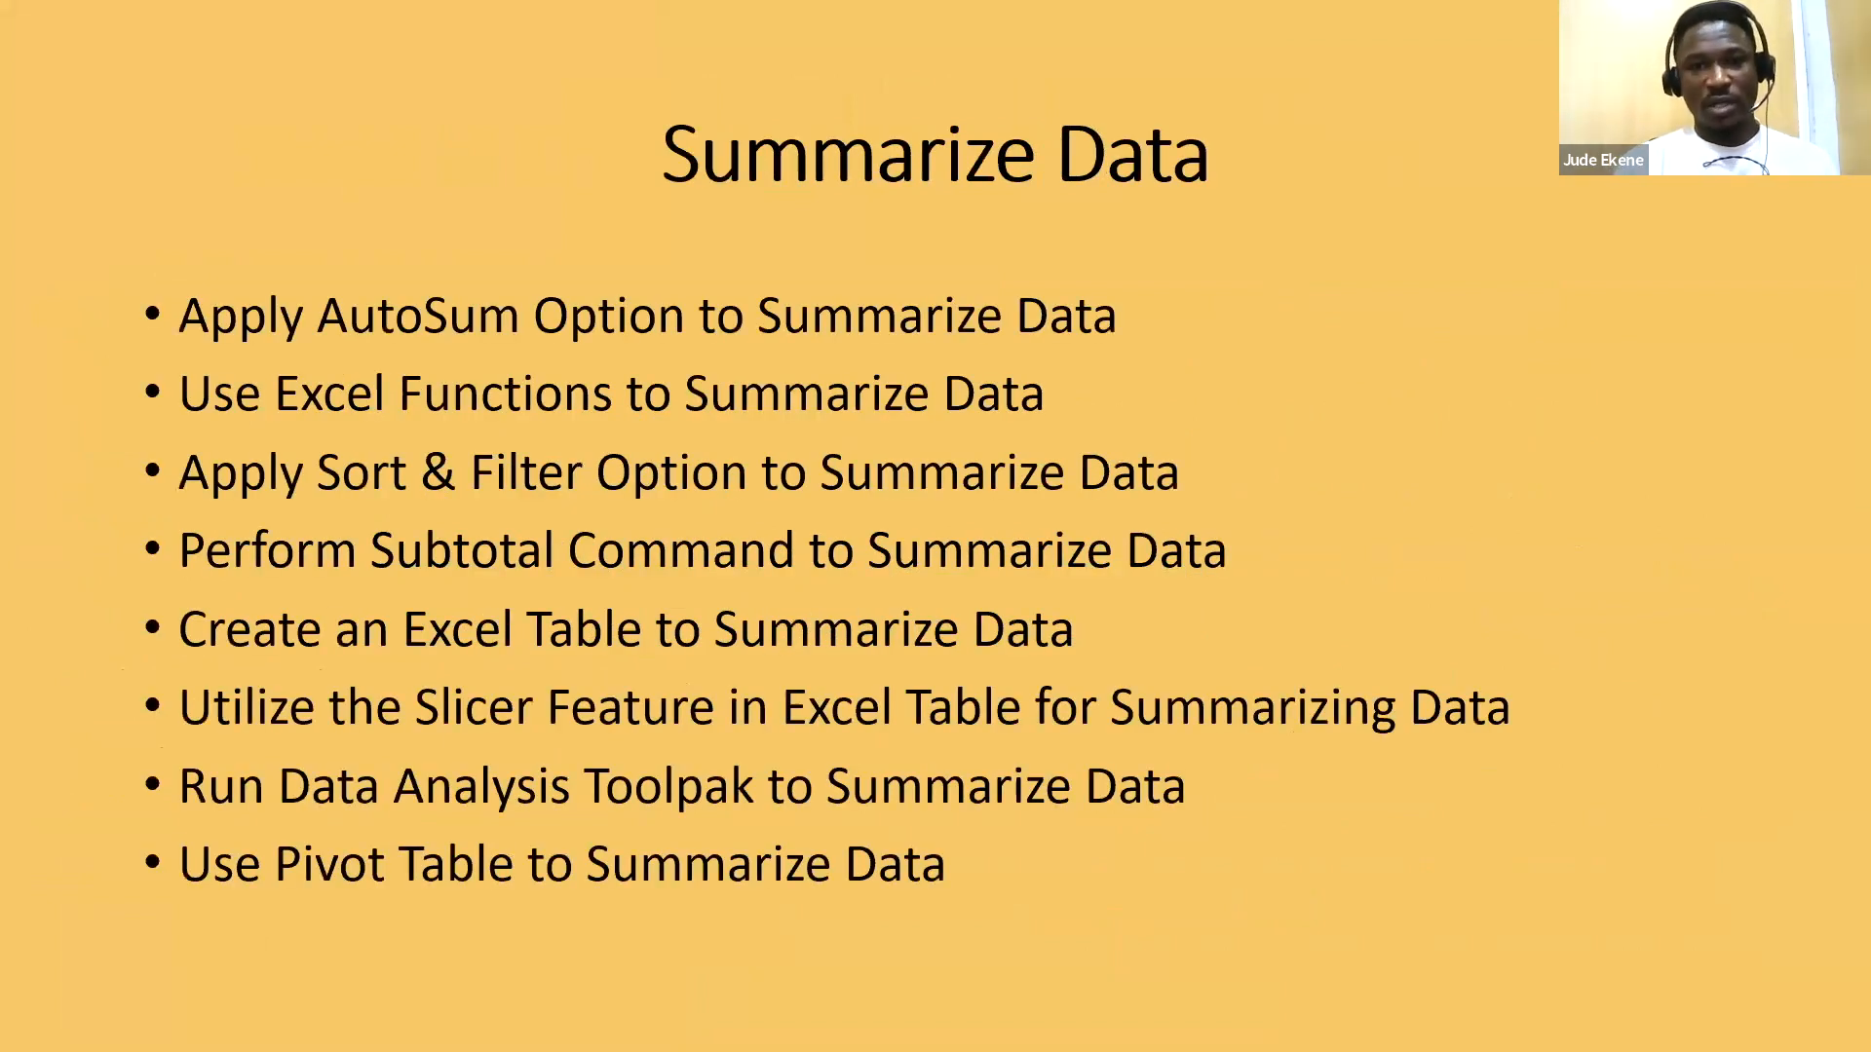
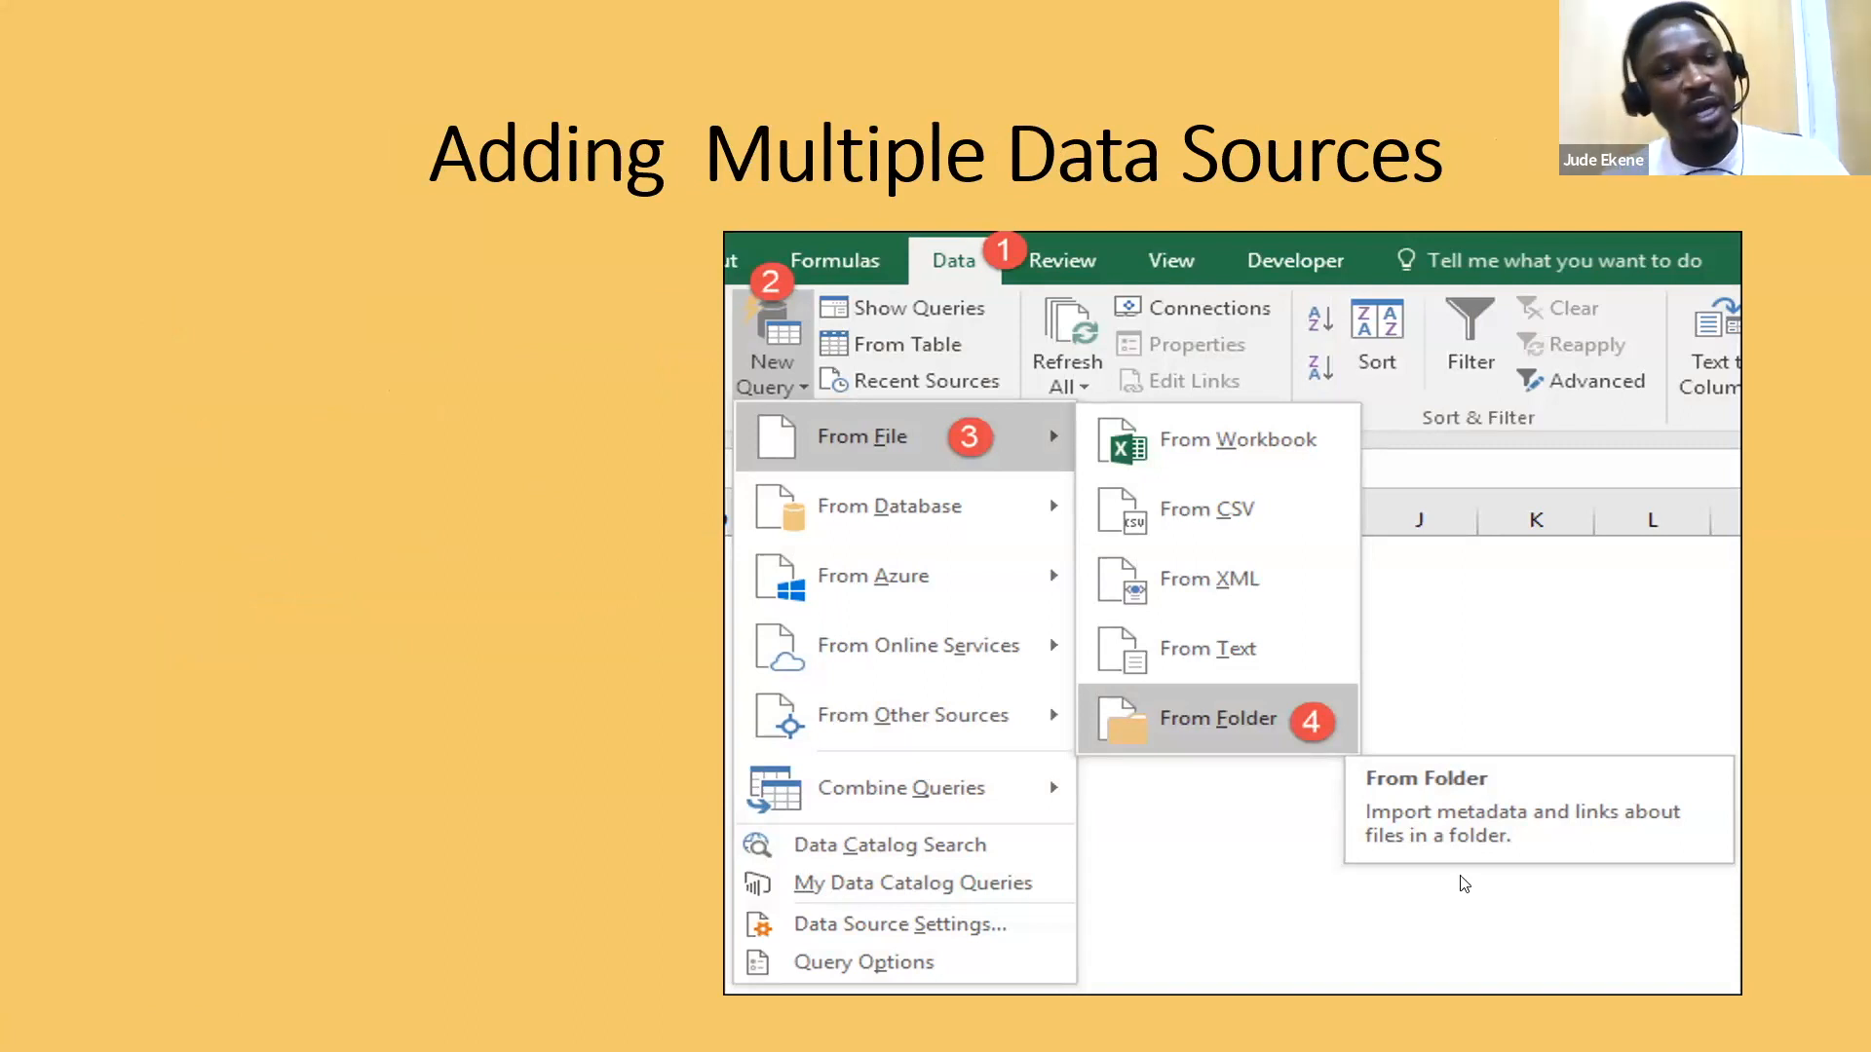
Step: Switch back to the Book1 workbook in Excel, clear the contents of A1:G12 and close the Queries & Connections pane
key("alt+Tab")
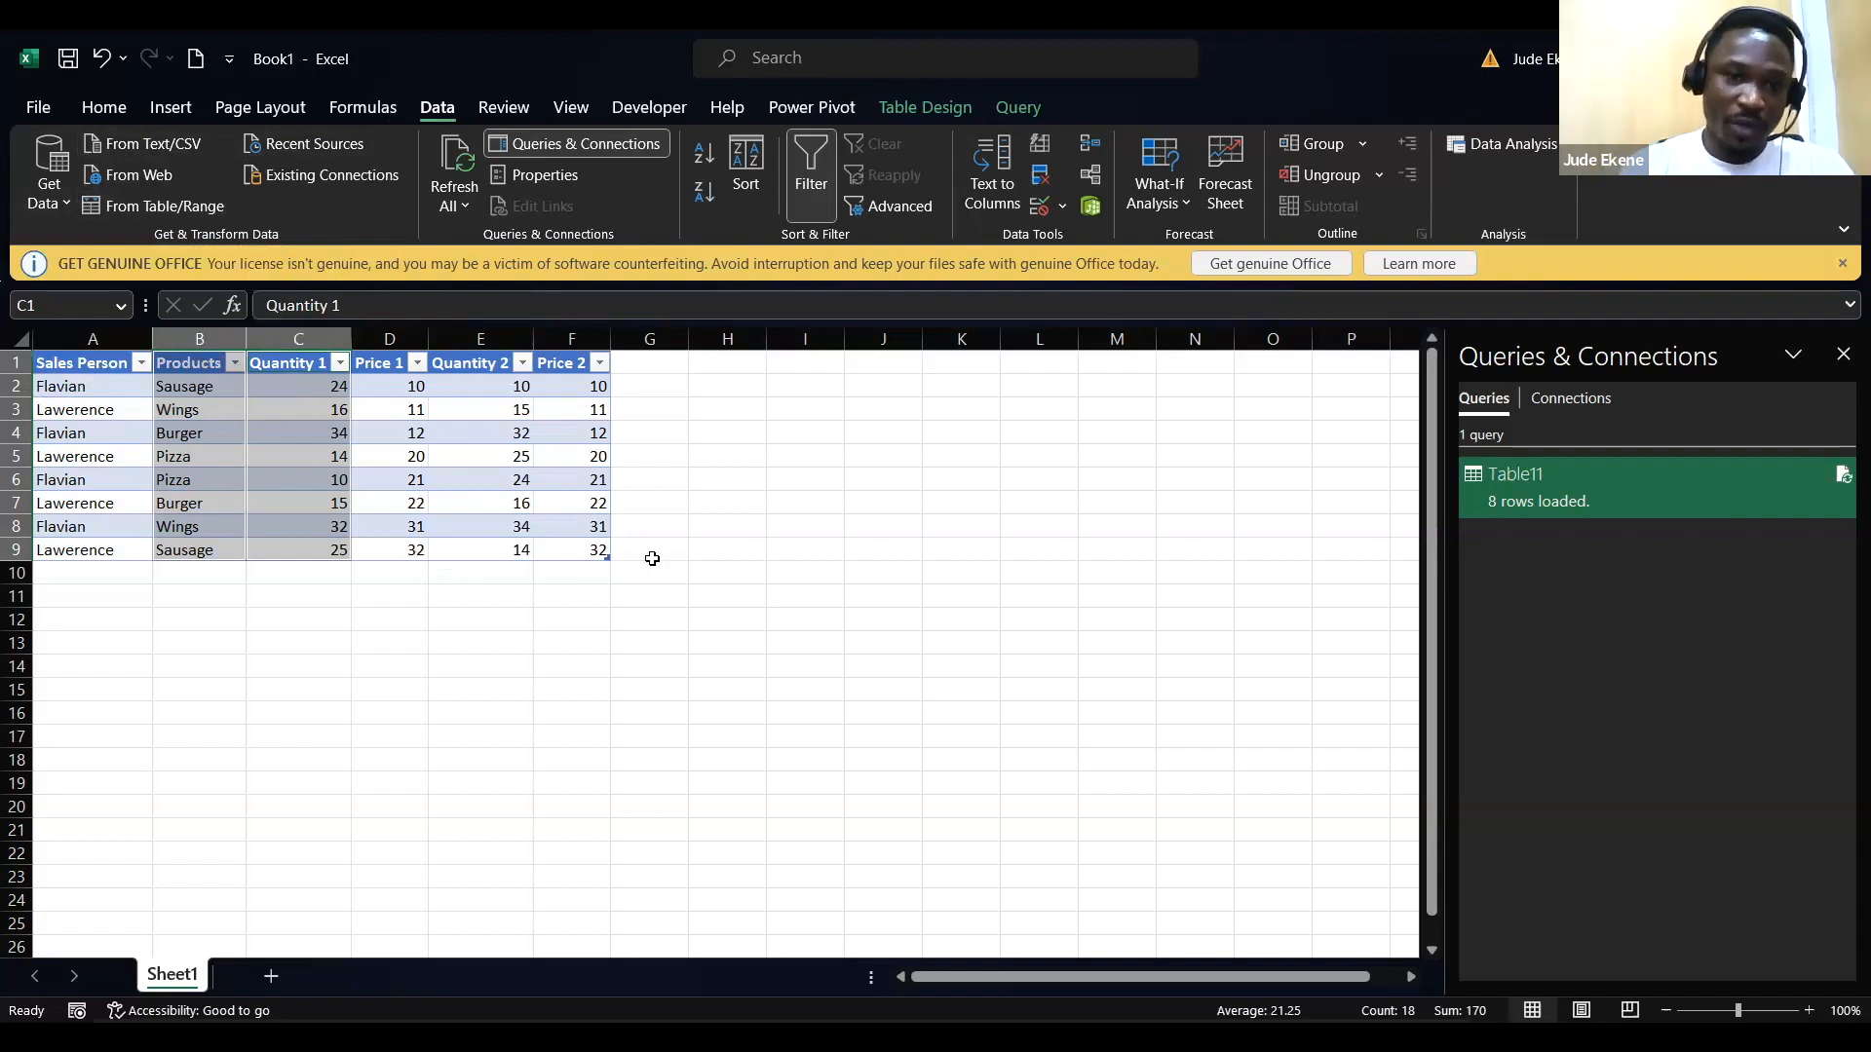
left_click_drag(618, 614, 572, 596)
left_click_drag(202, 412, 19, 363)
key("Delete")
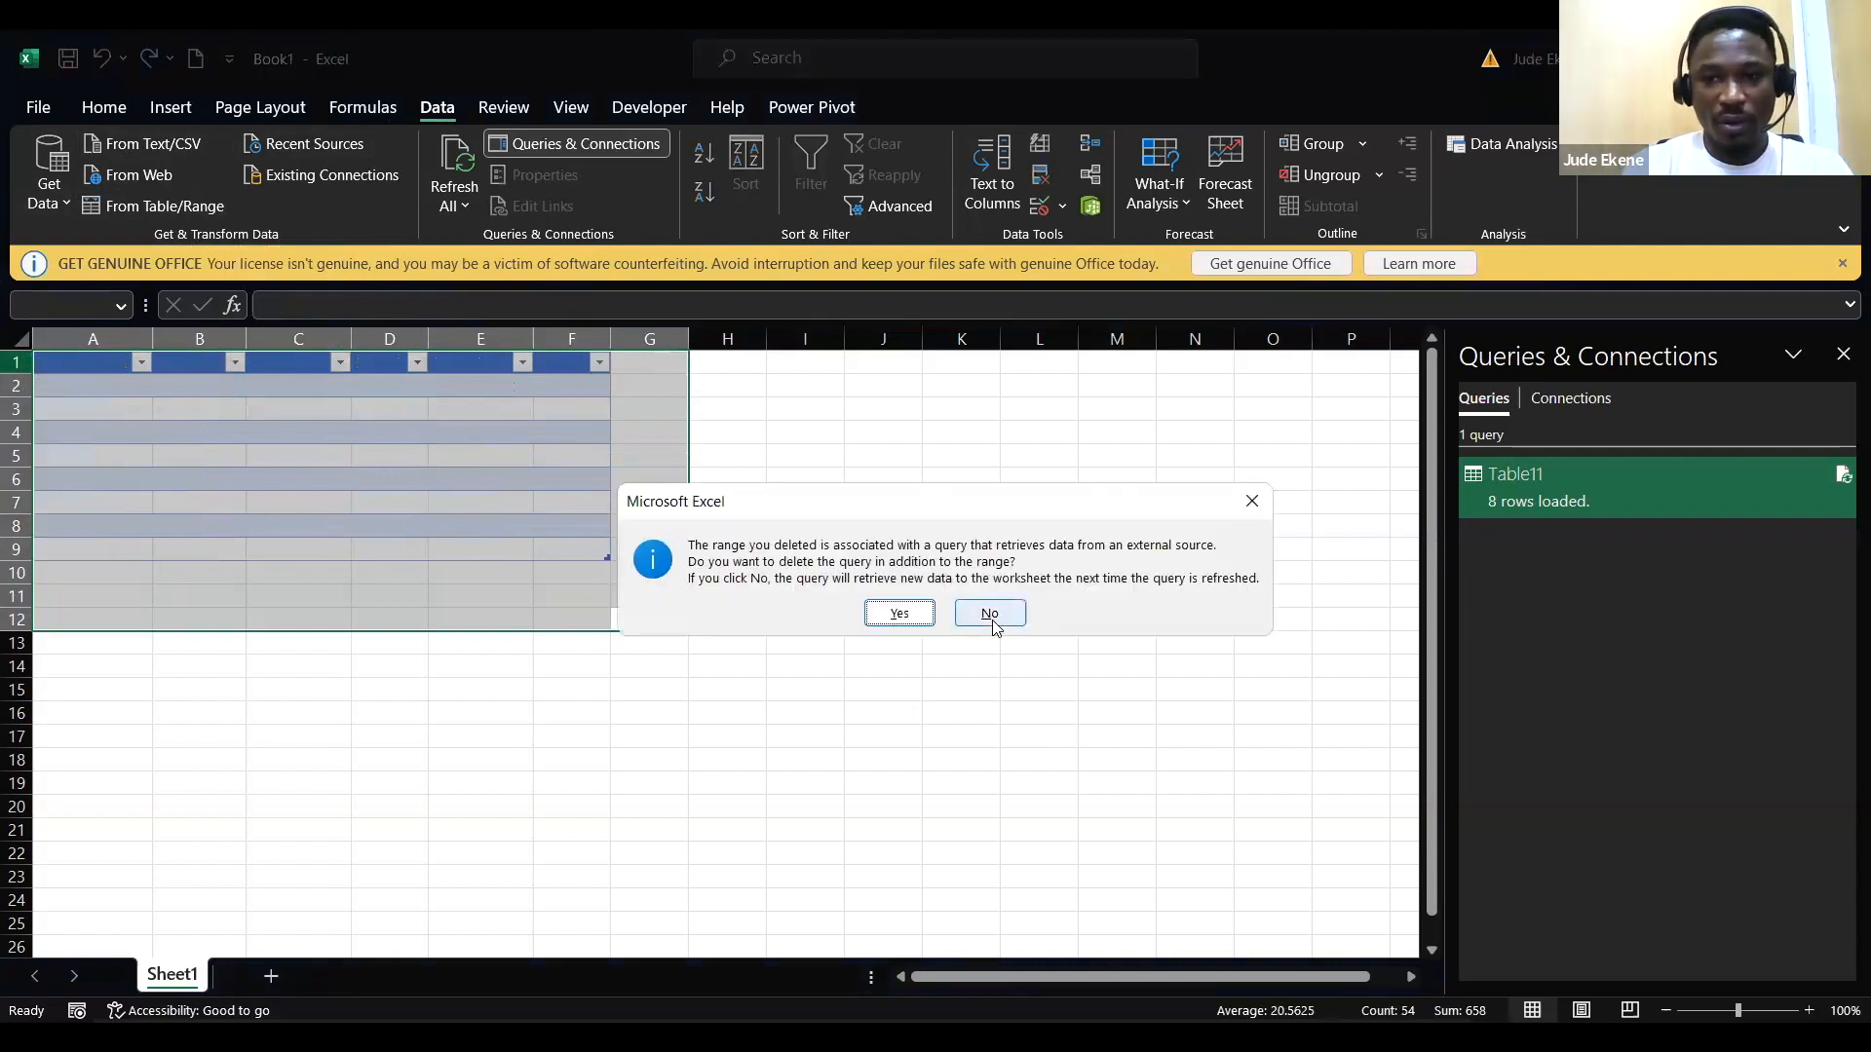
left_click(1842, 354)
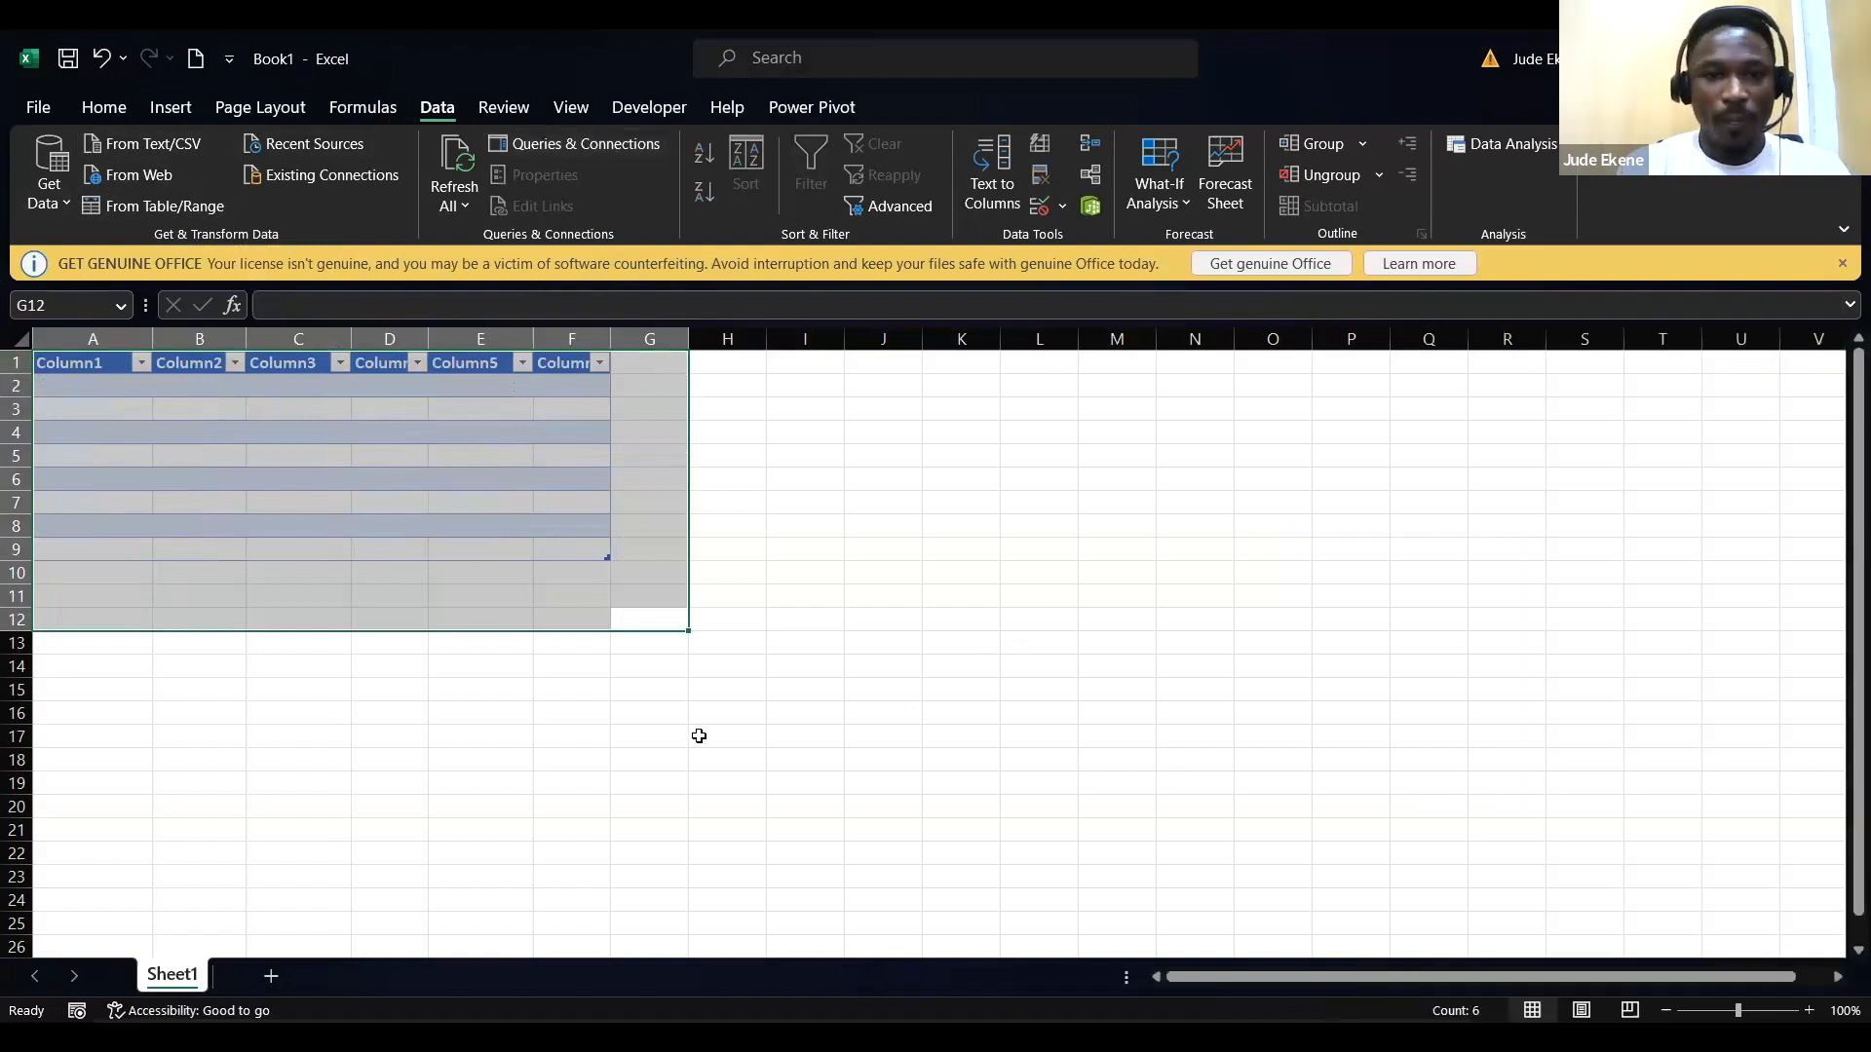
Step: Delete the empty imported table in A1:F10 together with its associated query
left_click(694, 663)
left_click(598, 571)
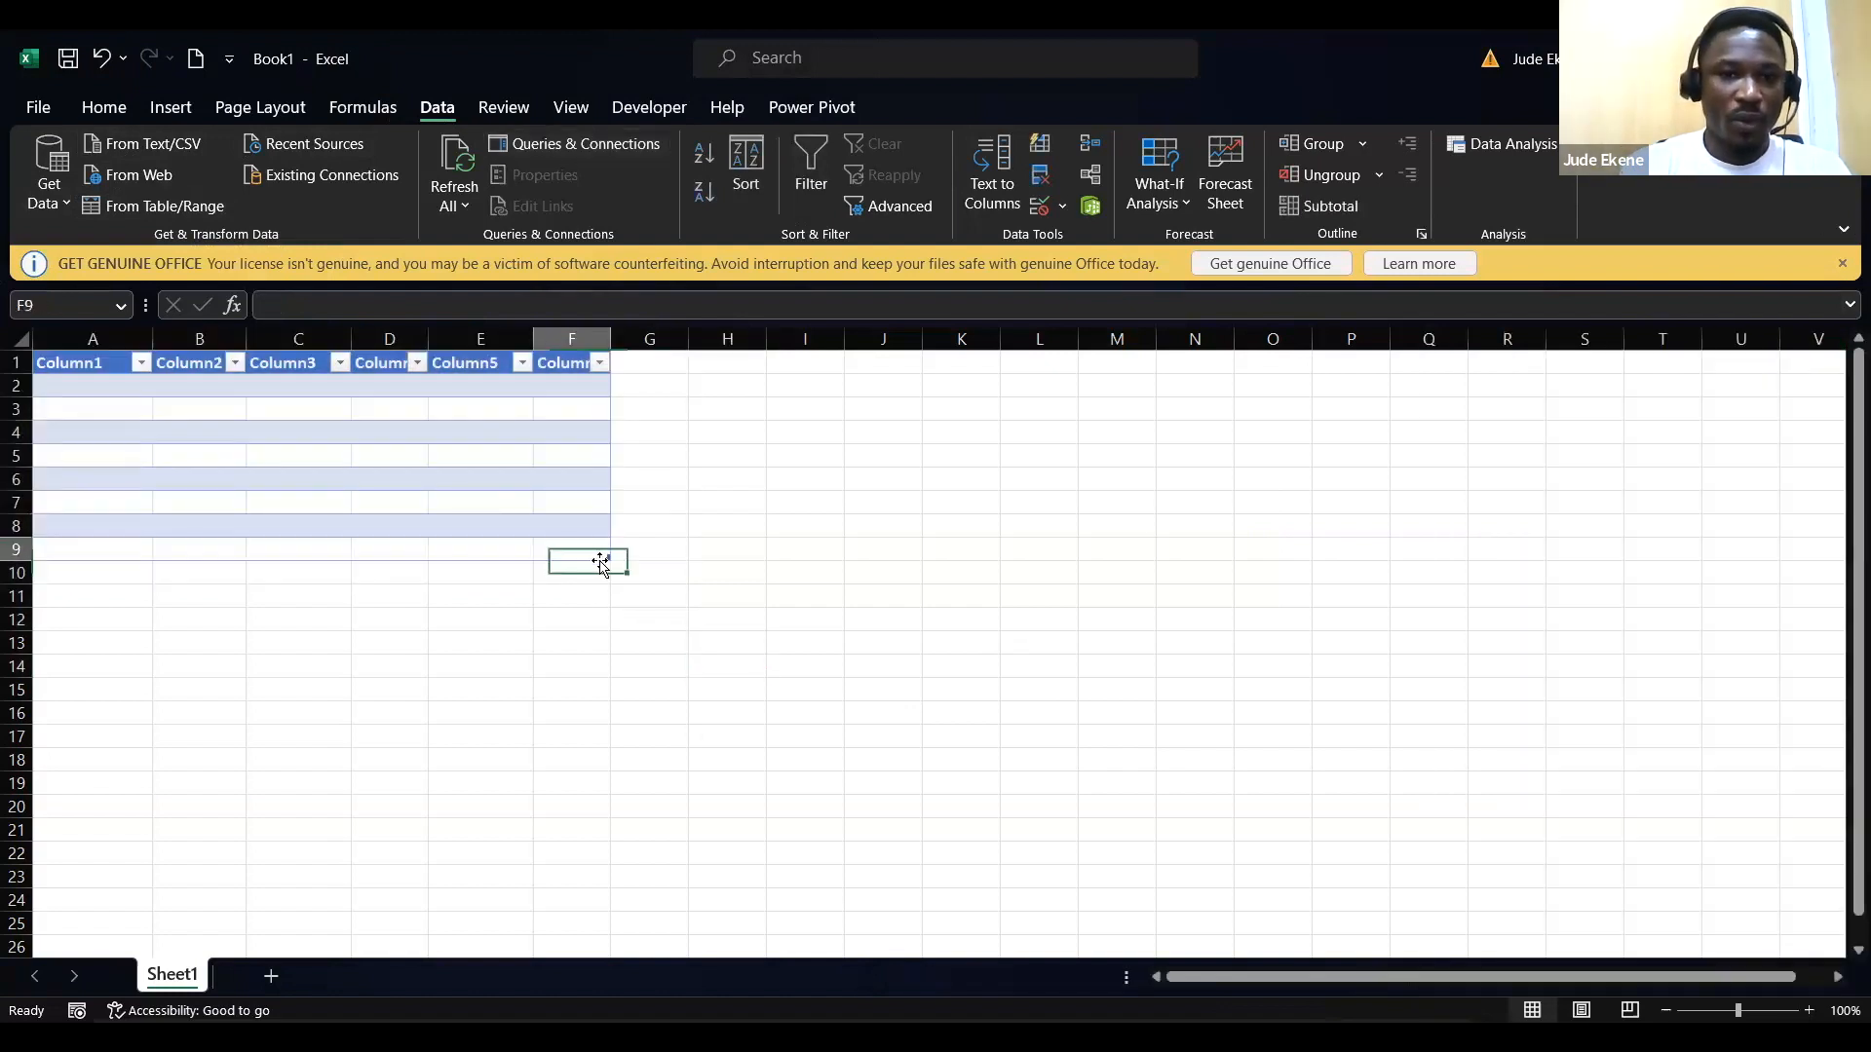
left_click_drag(571, 573, 47, 362)
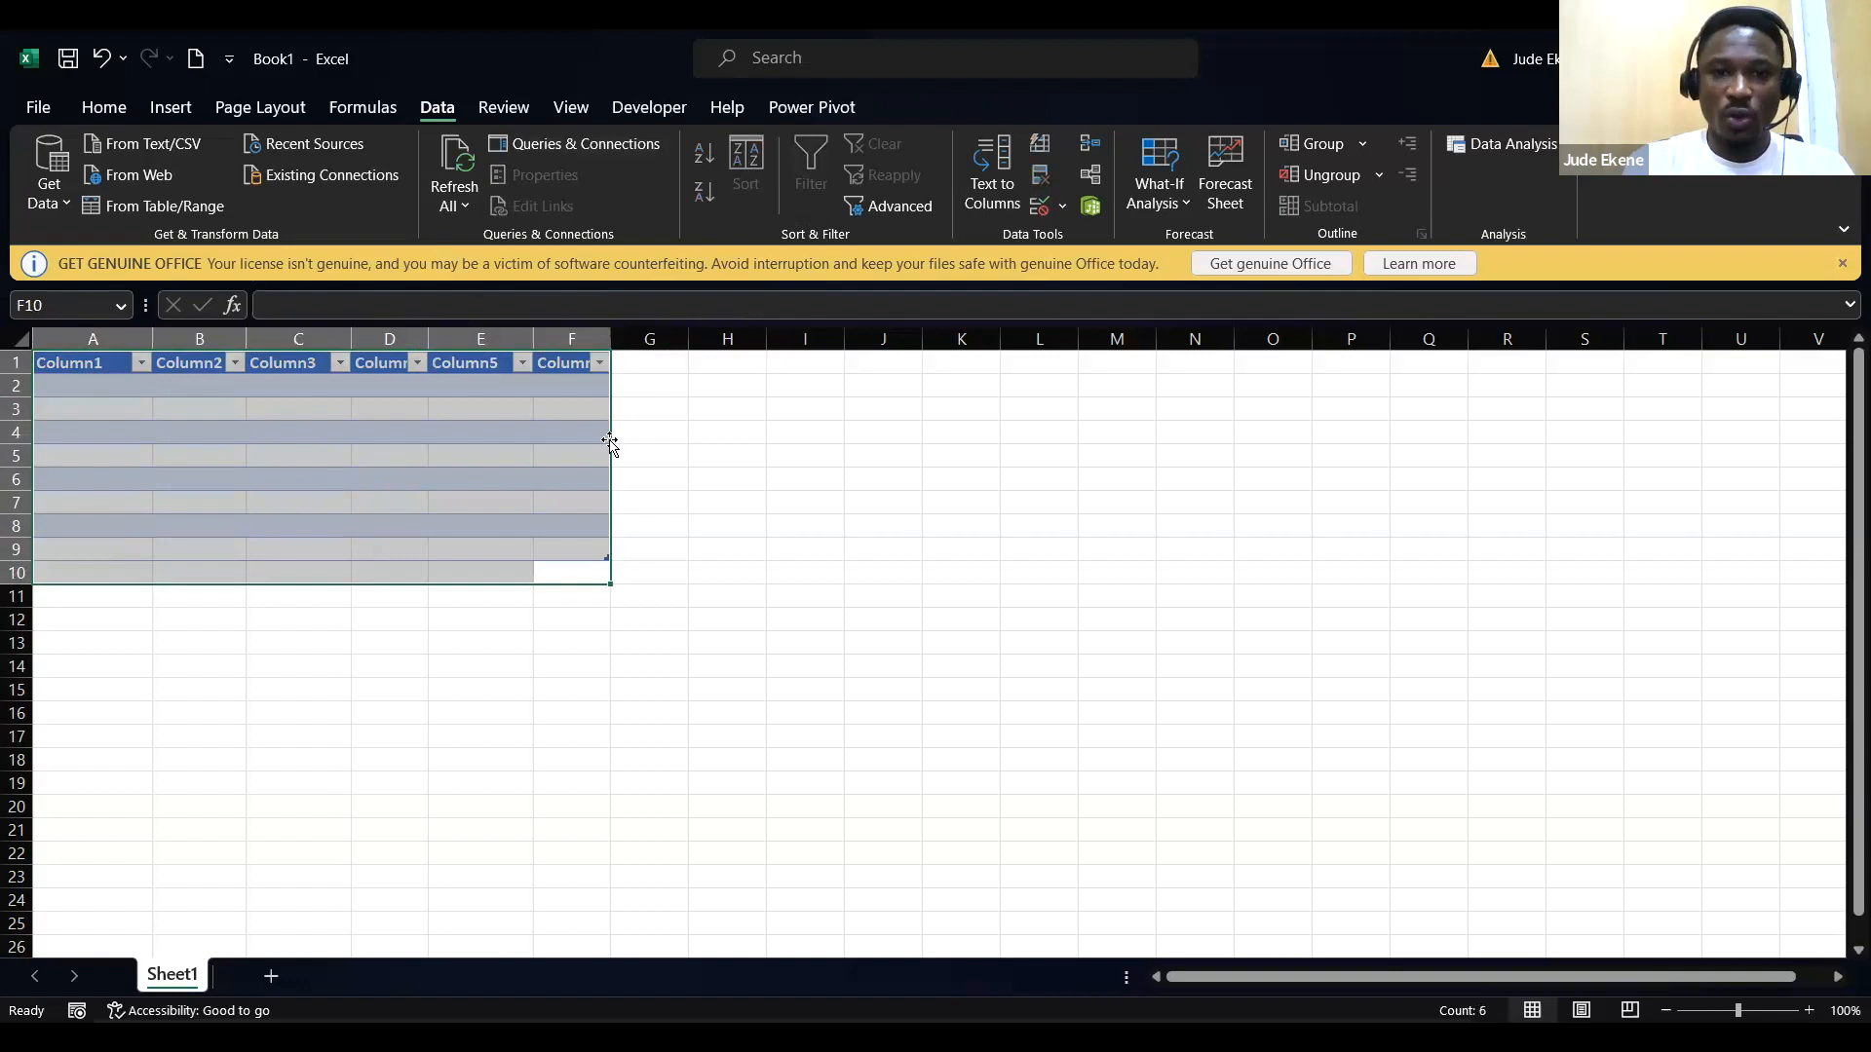
key("Delete")
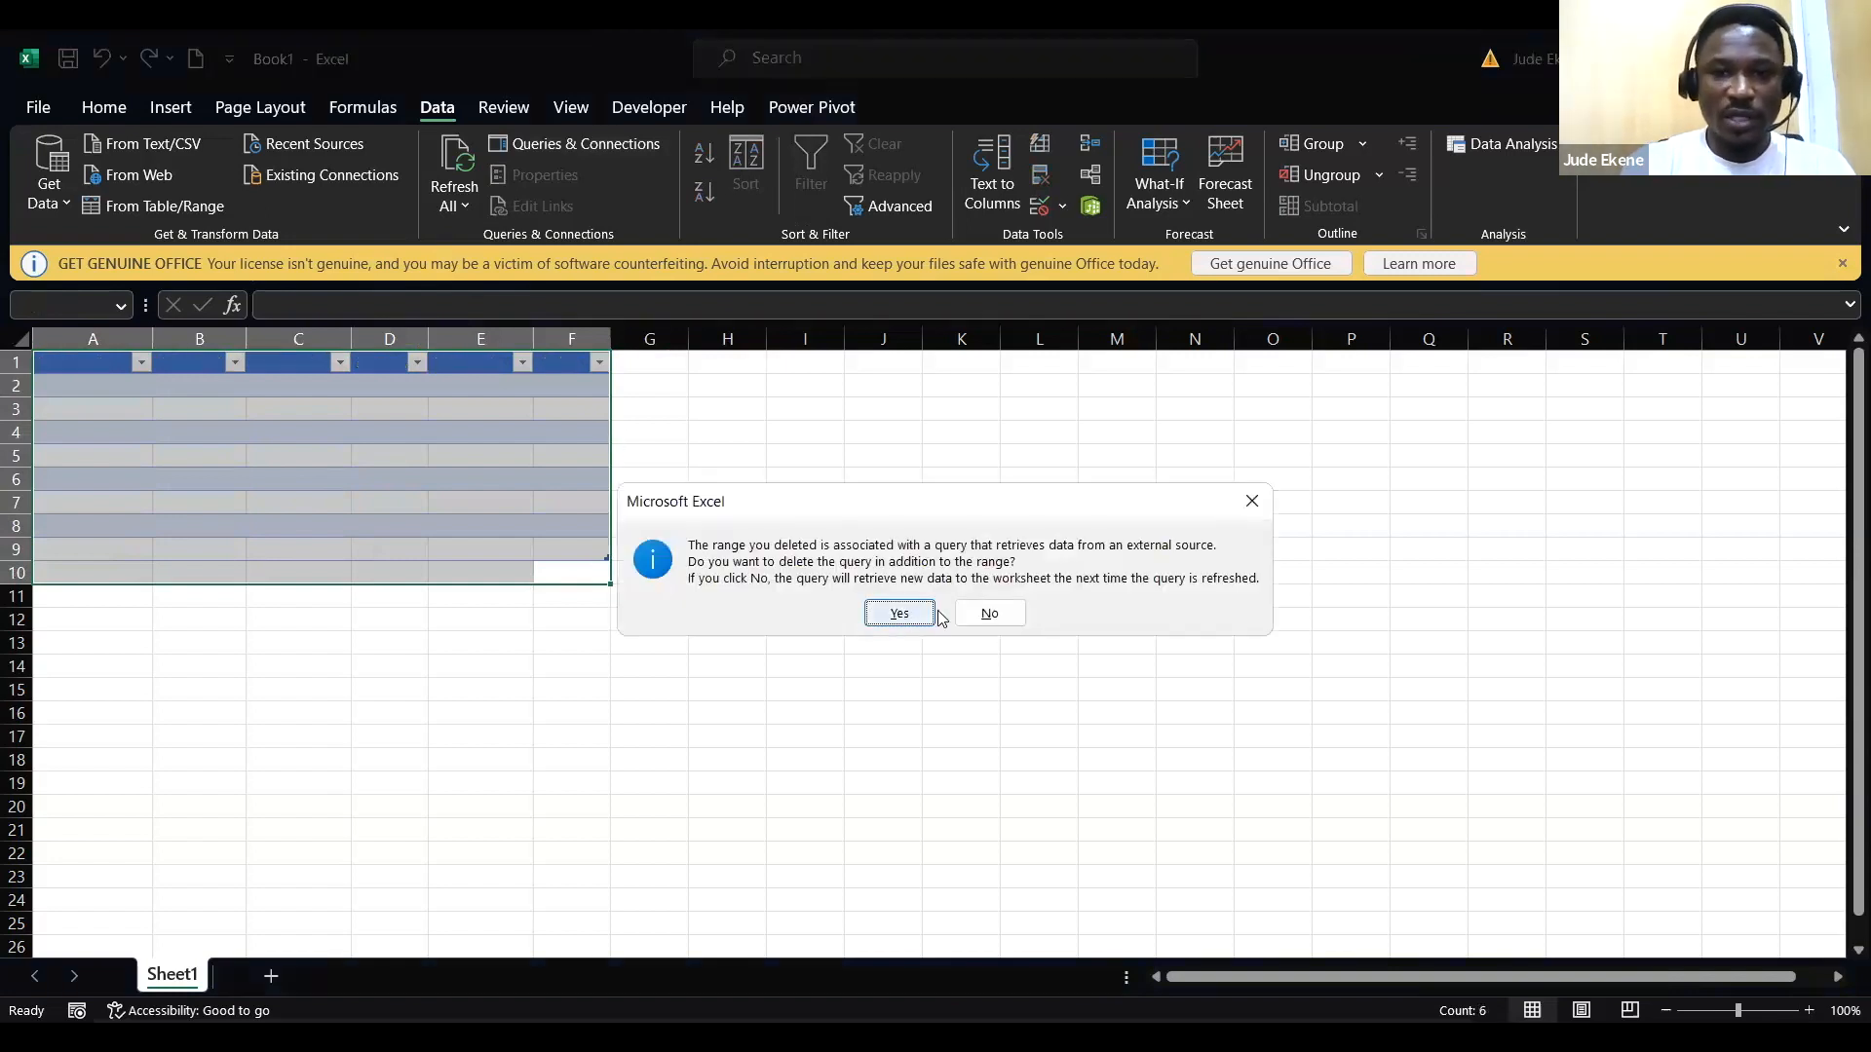
left_click(908, 614)
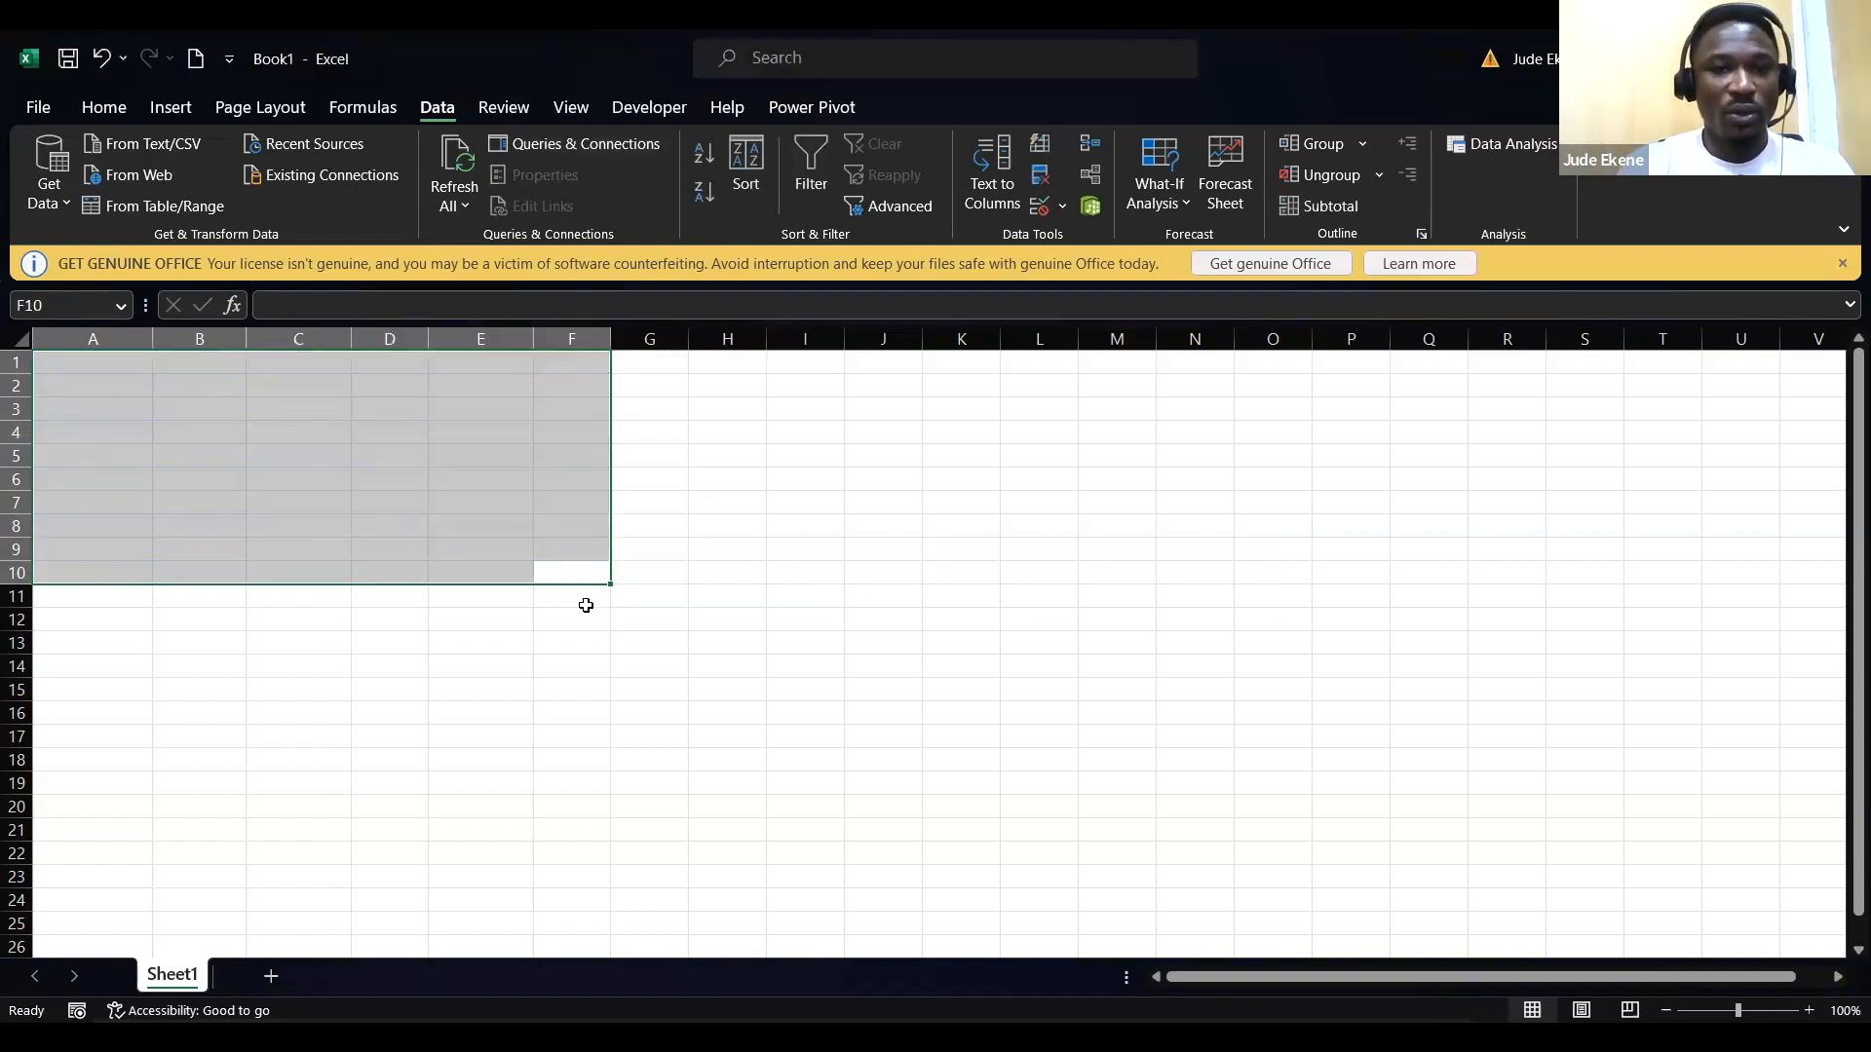
left_click(588, 612)
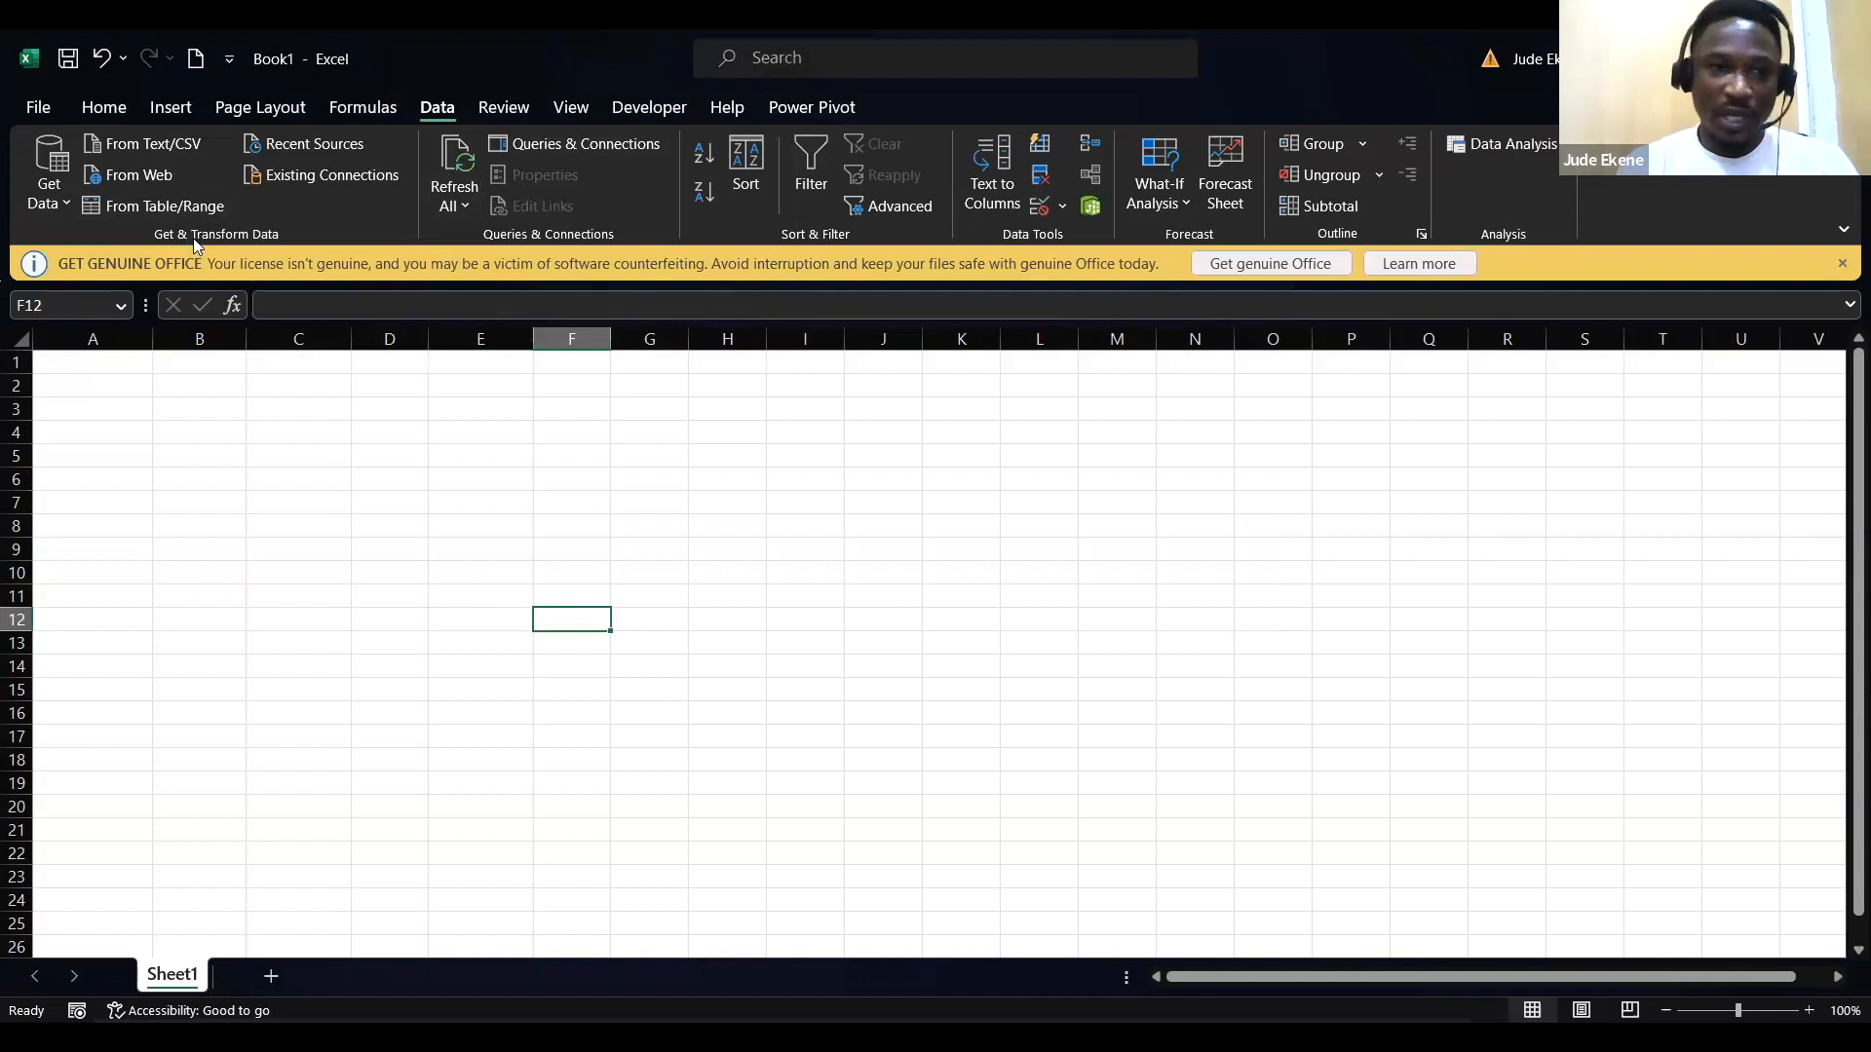
left_click(66, 206)
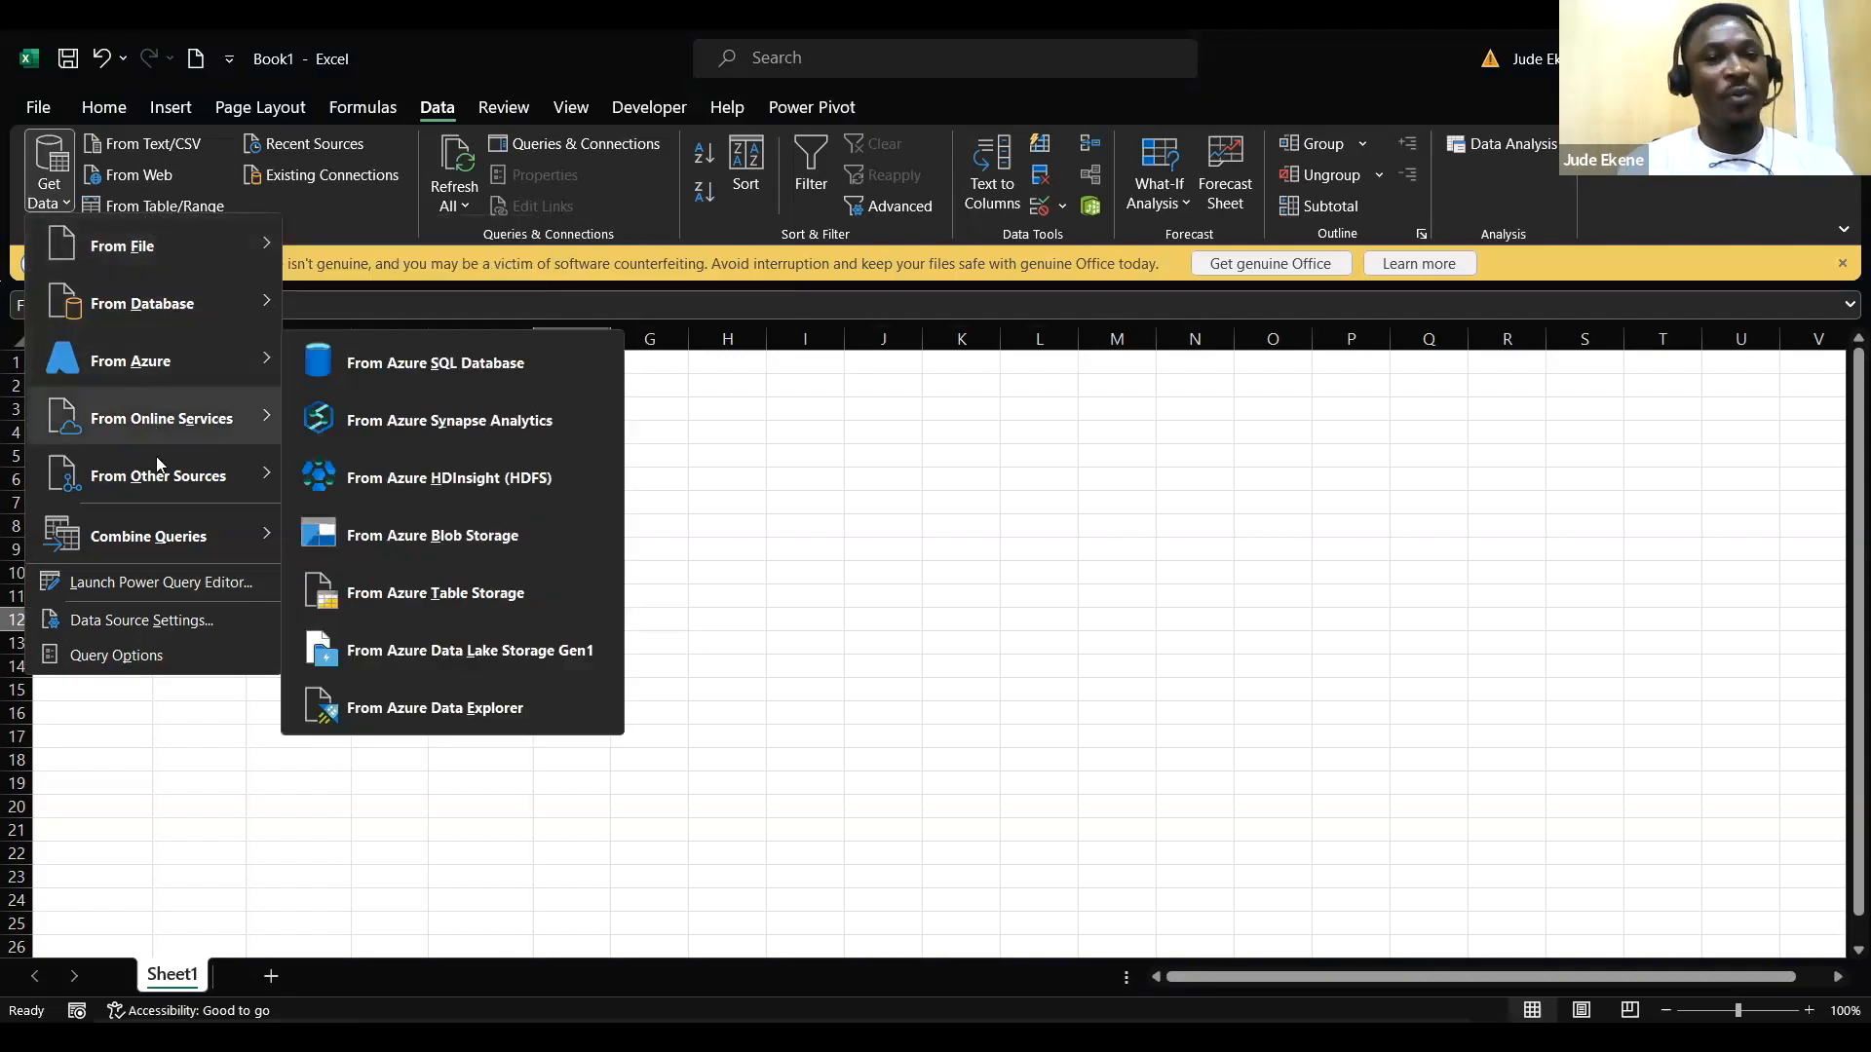
mouse_move(146, 475)
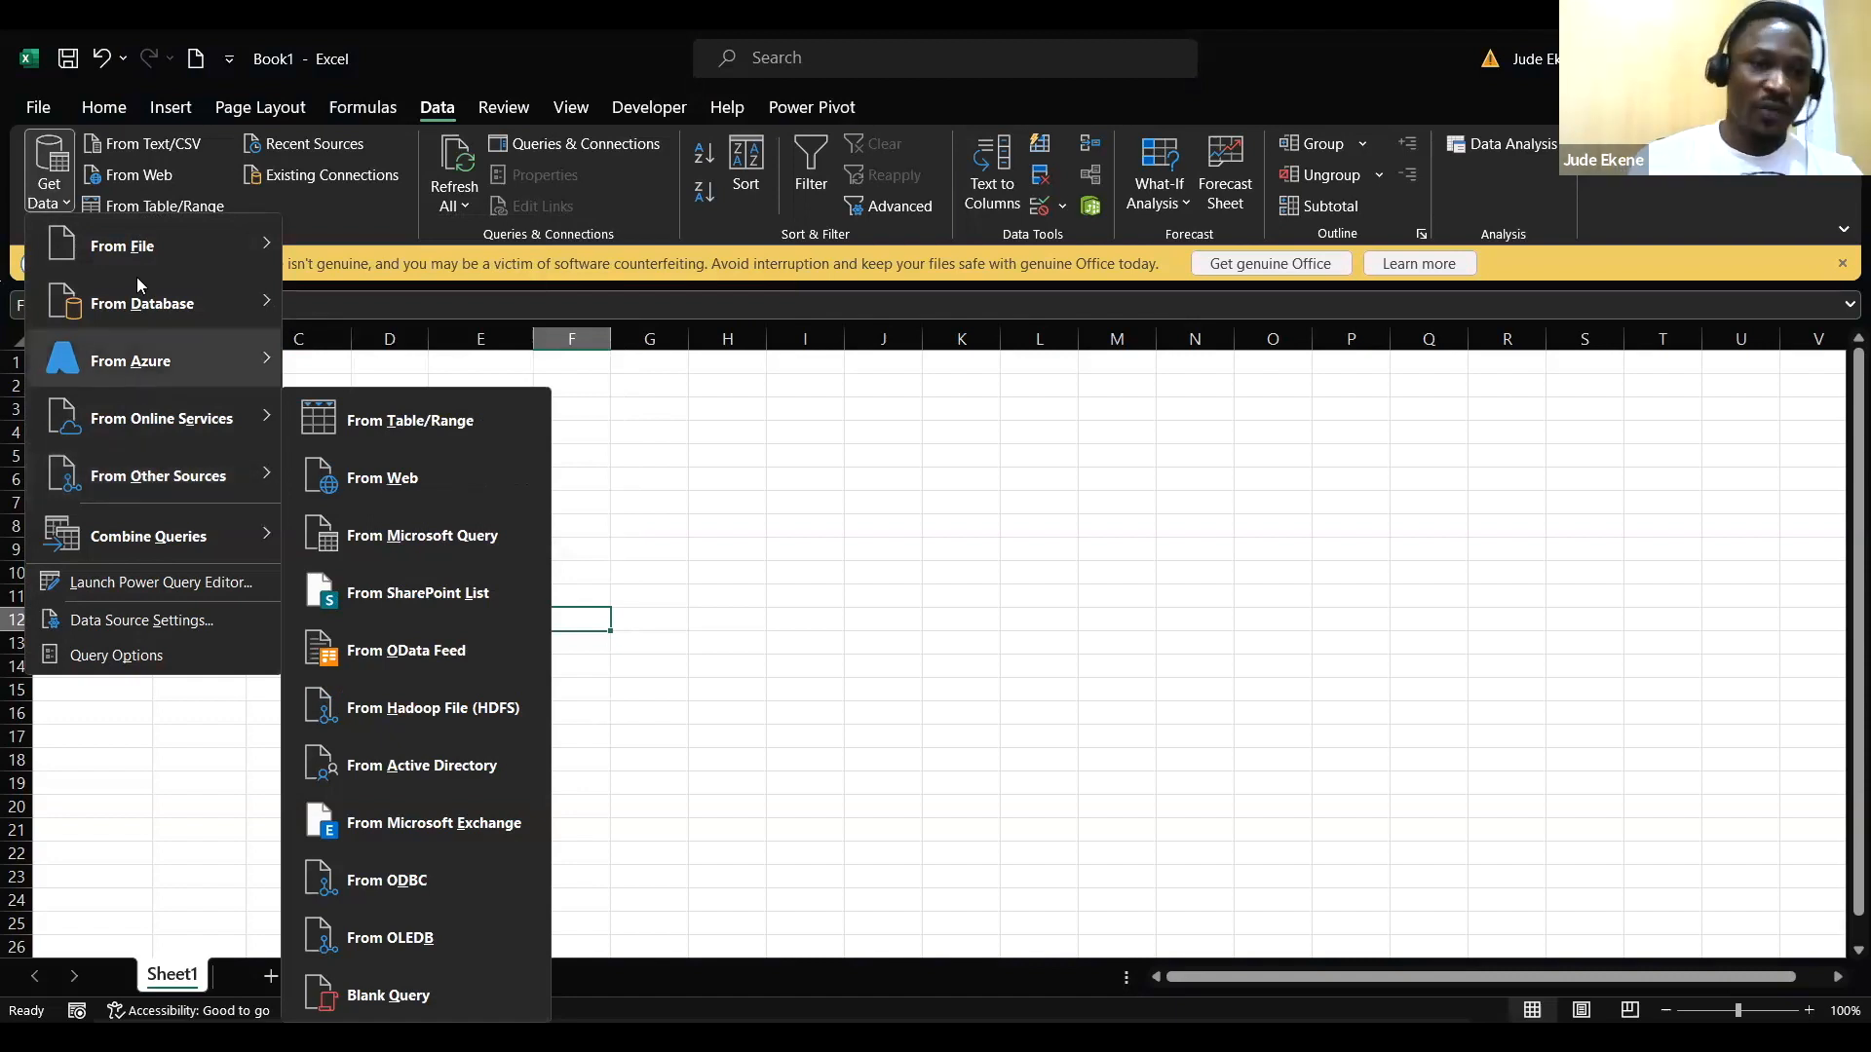
mouse_move(142, 259)
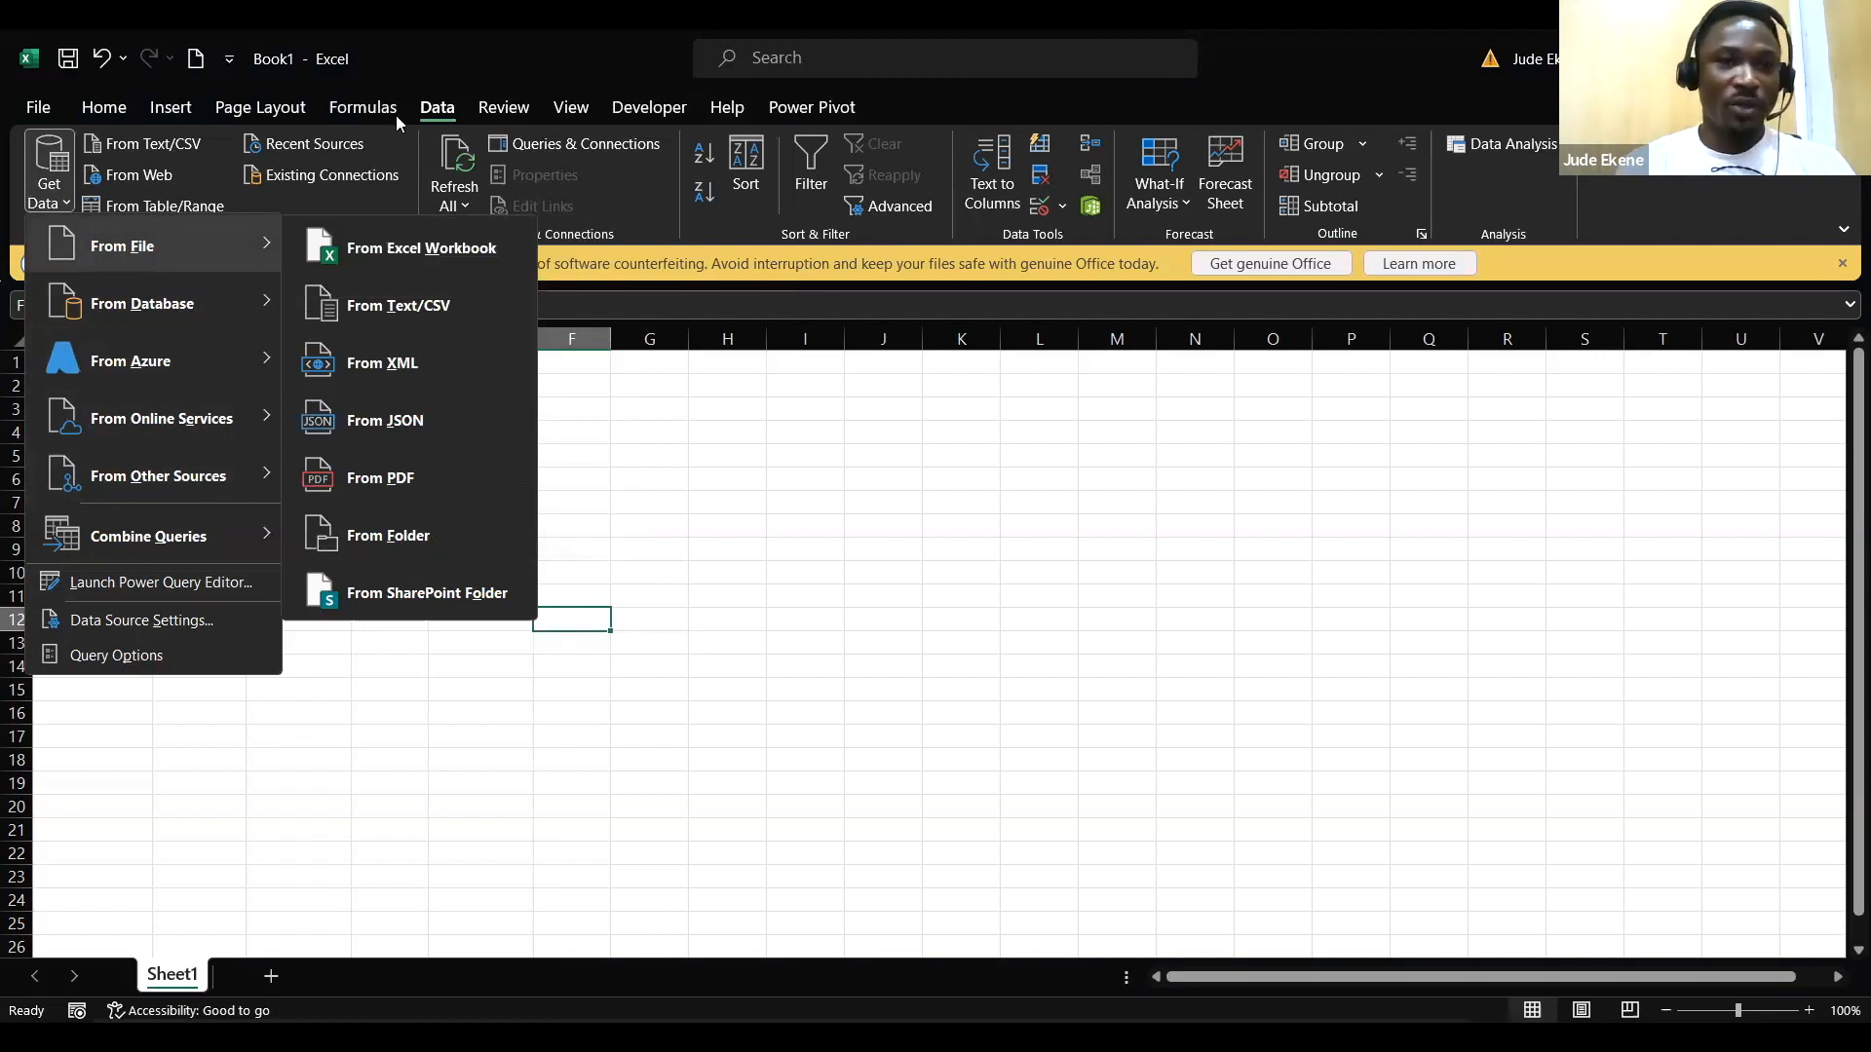
left_click(105, 189)
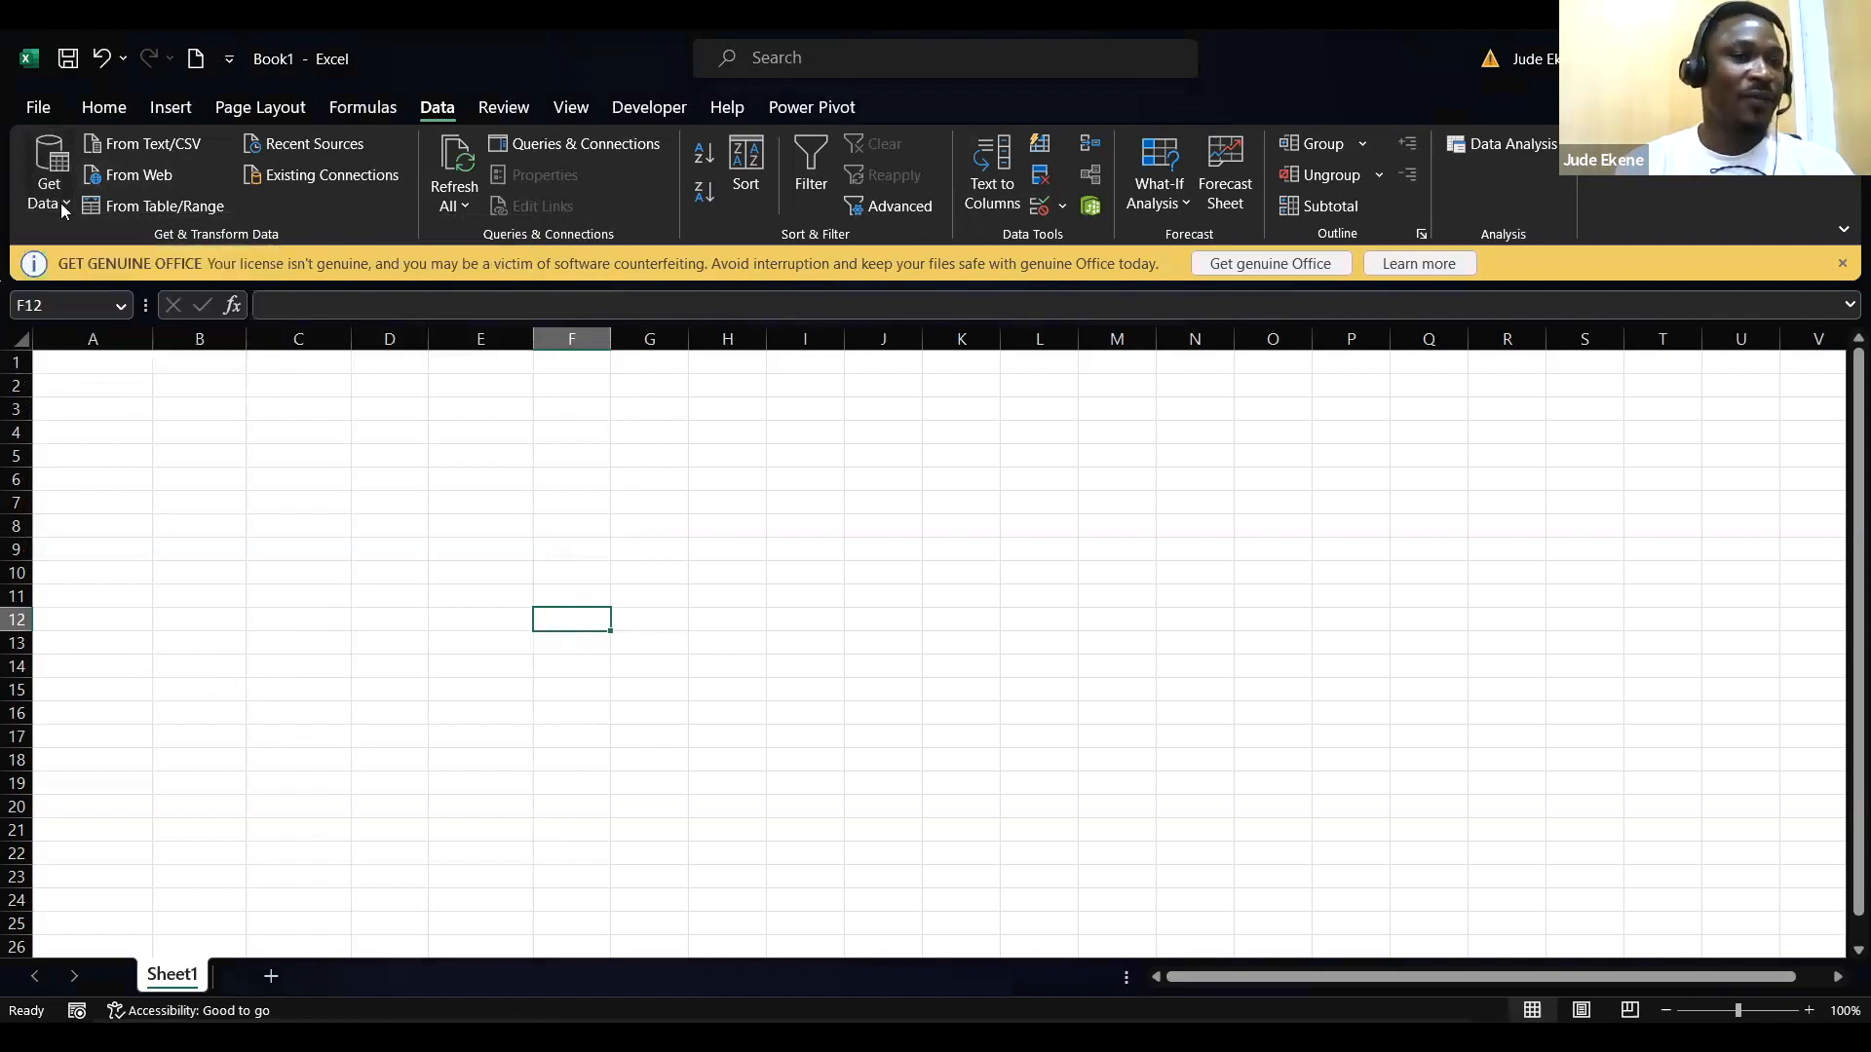
Step: Import data from a folder, choosing the SalesData folder inside Downloads > sales-data
left_click(64, 207)
mouse_move(133, 249)
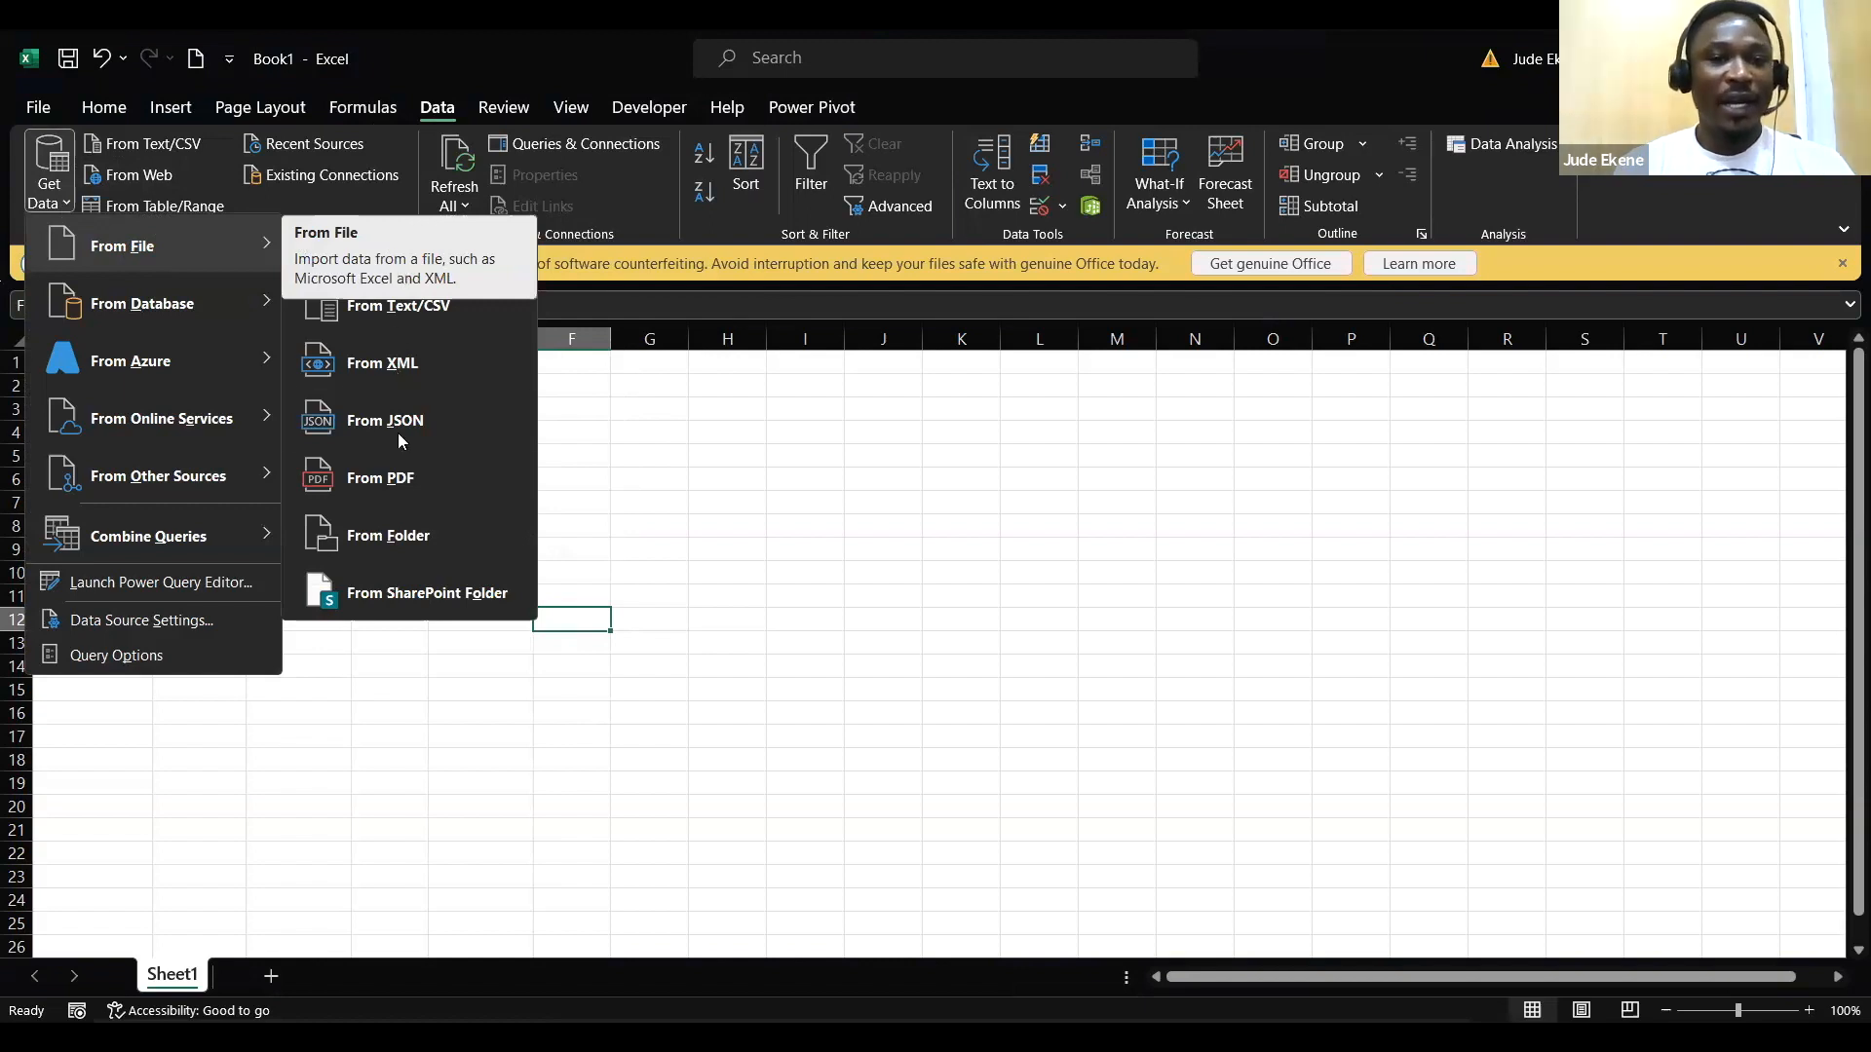
left_click(395, 536)
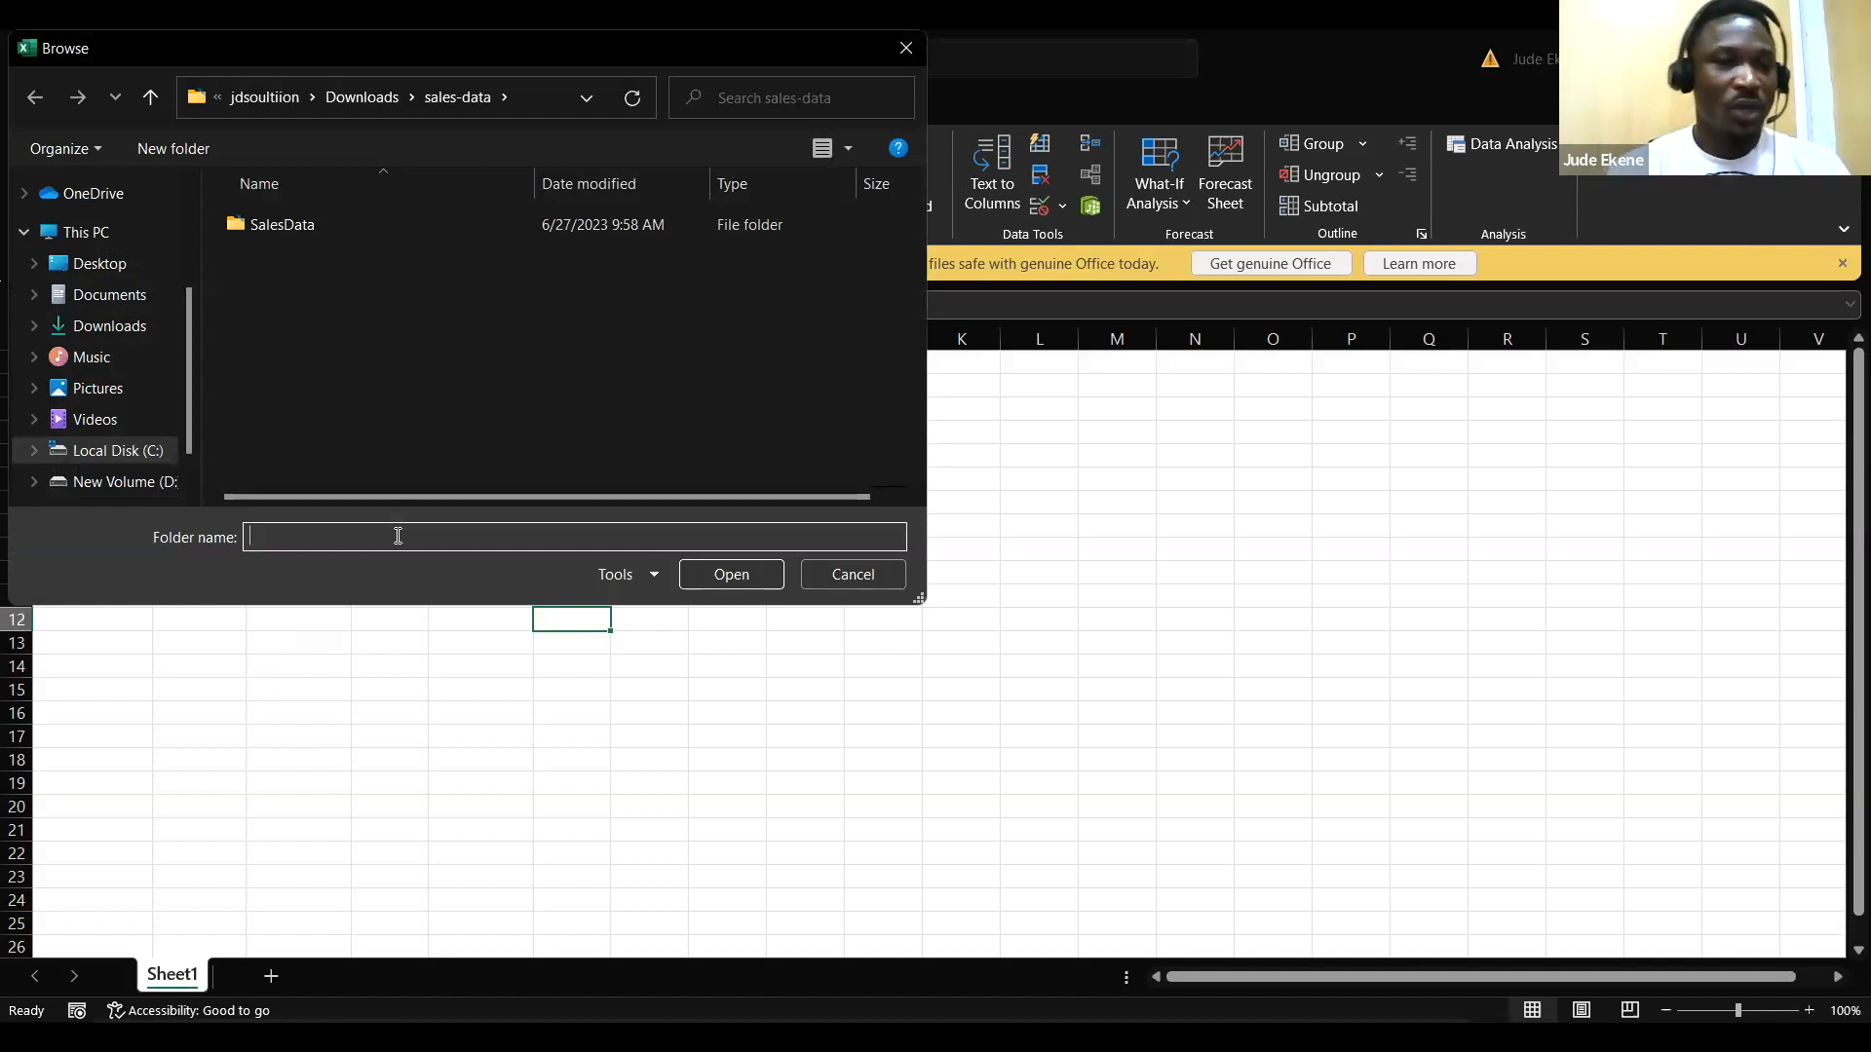
left_click(108, 327)
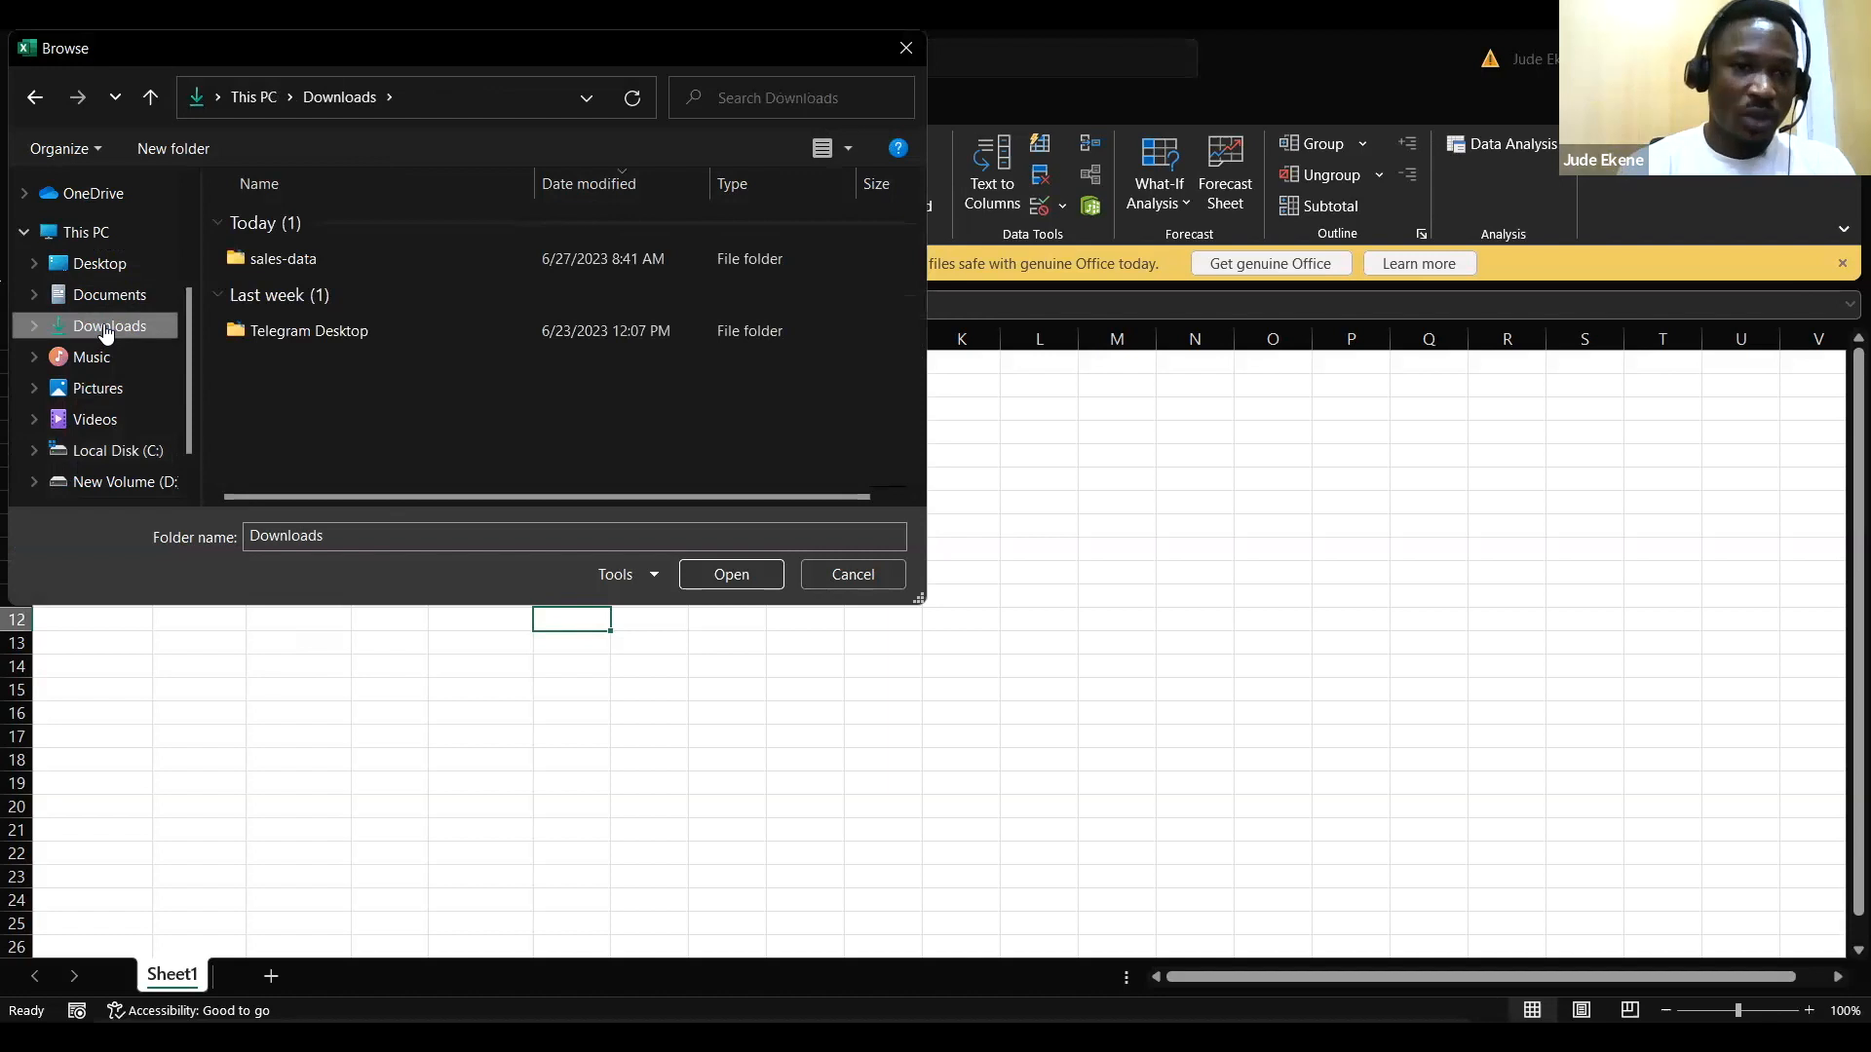
double_click(277, 259)
left_click(282, 226)
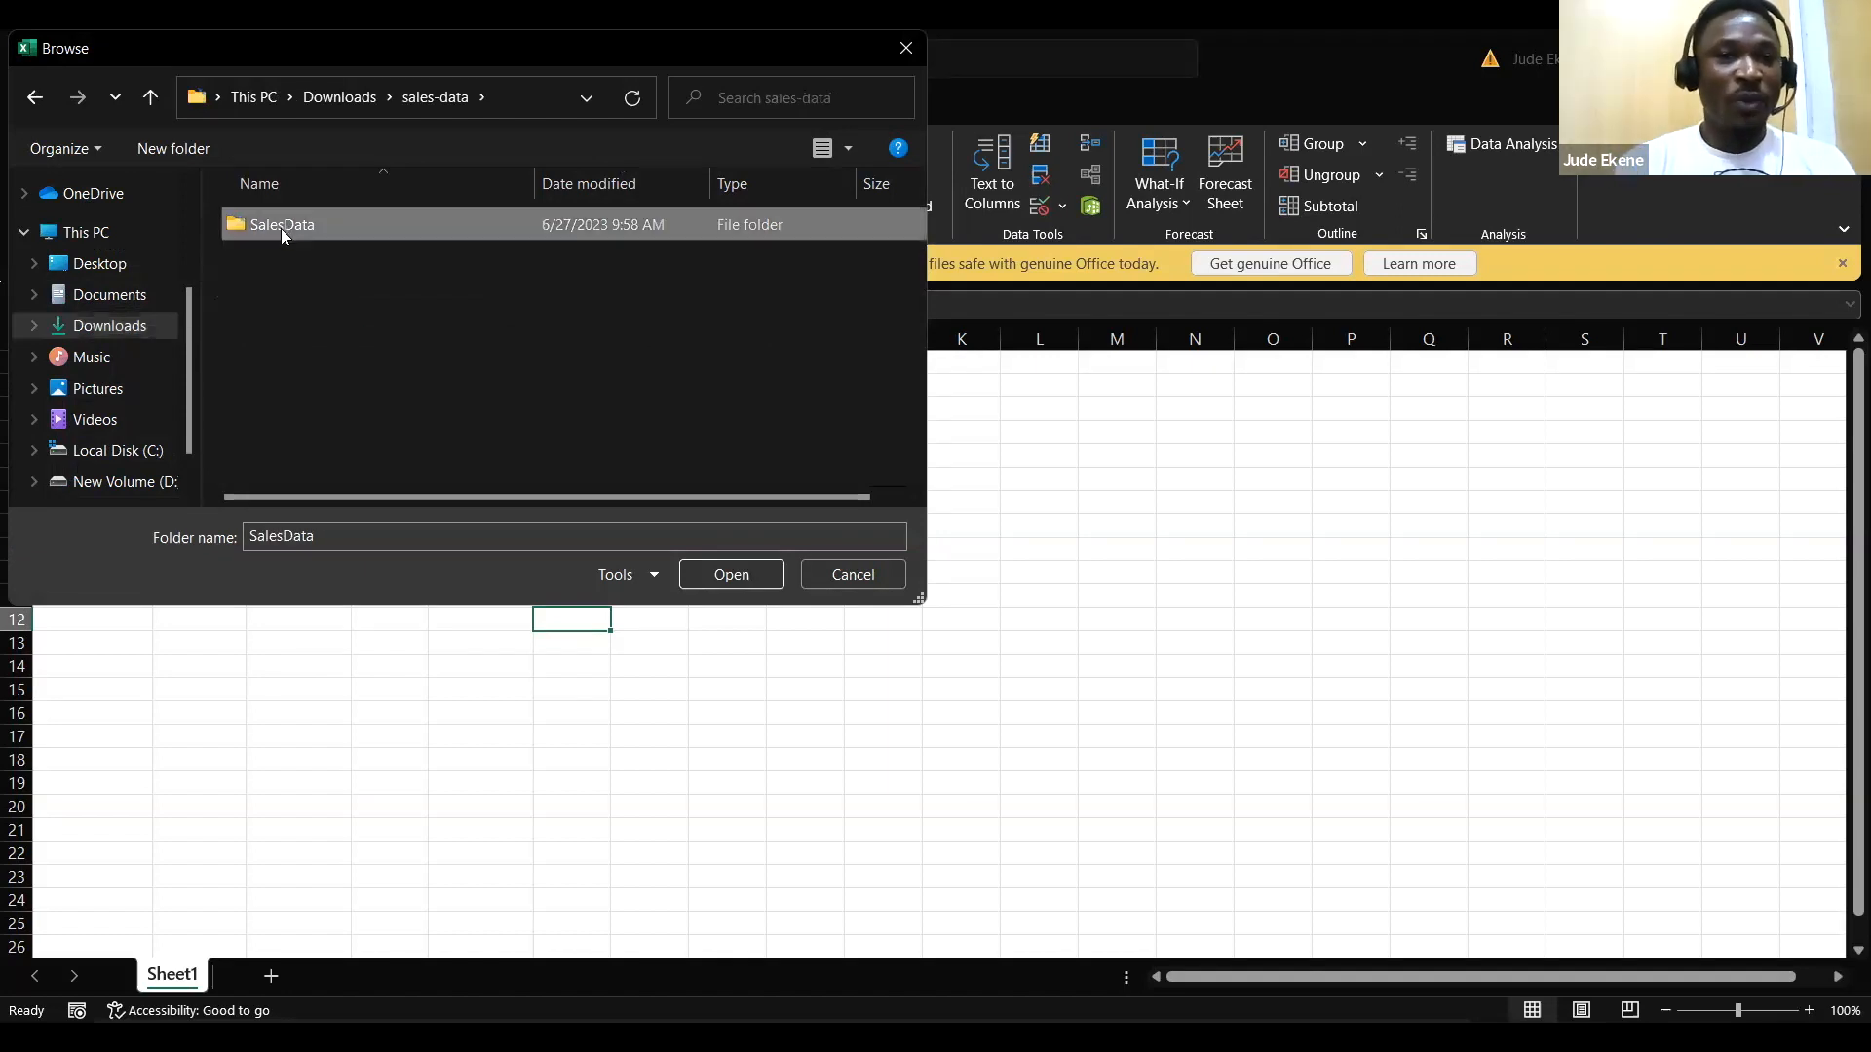
double_click(280, 228)
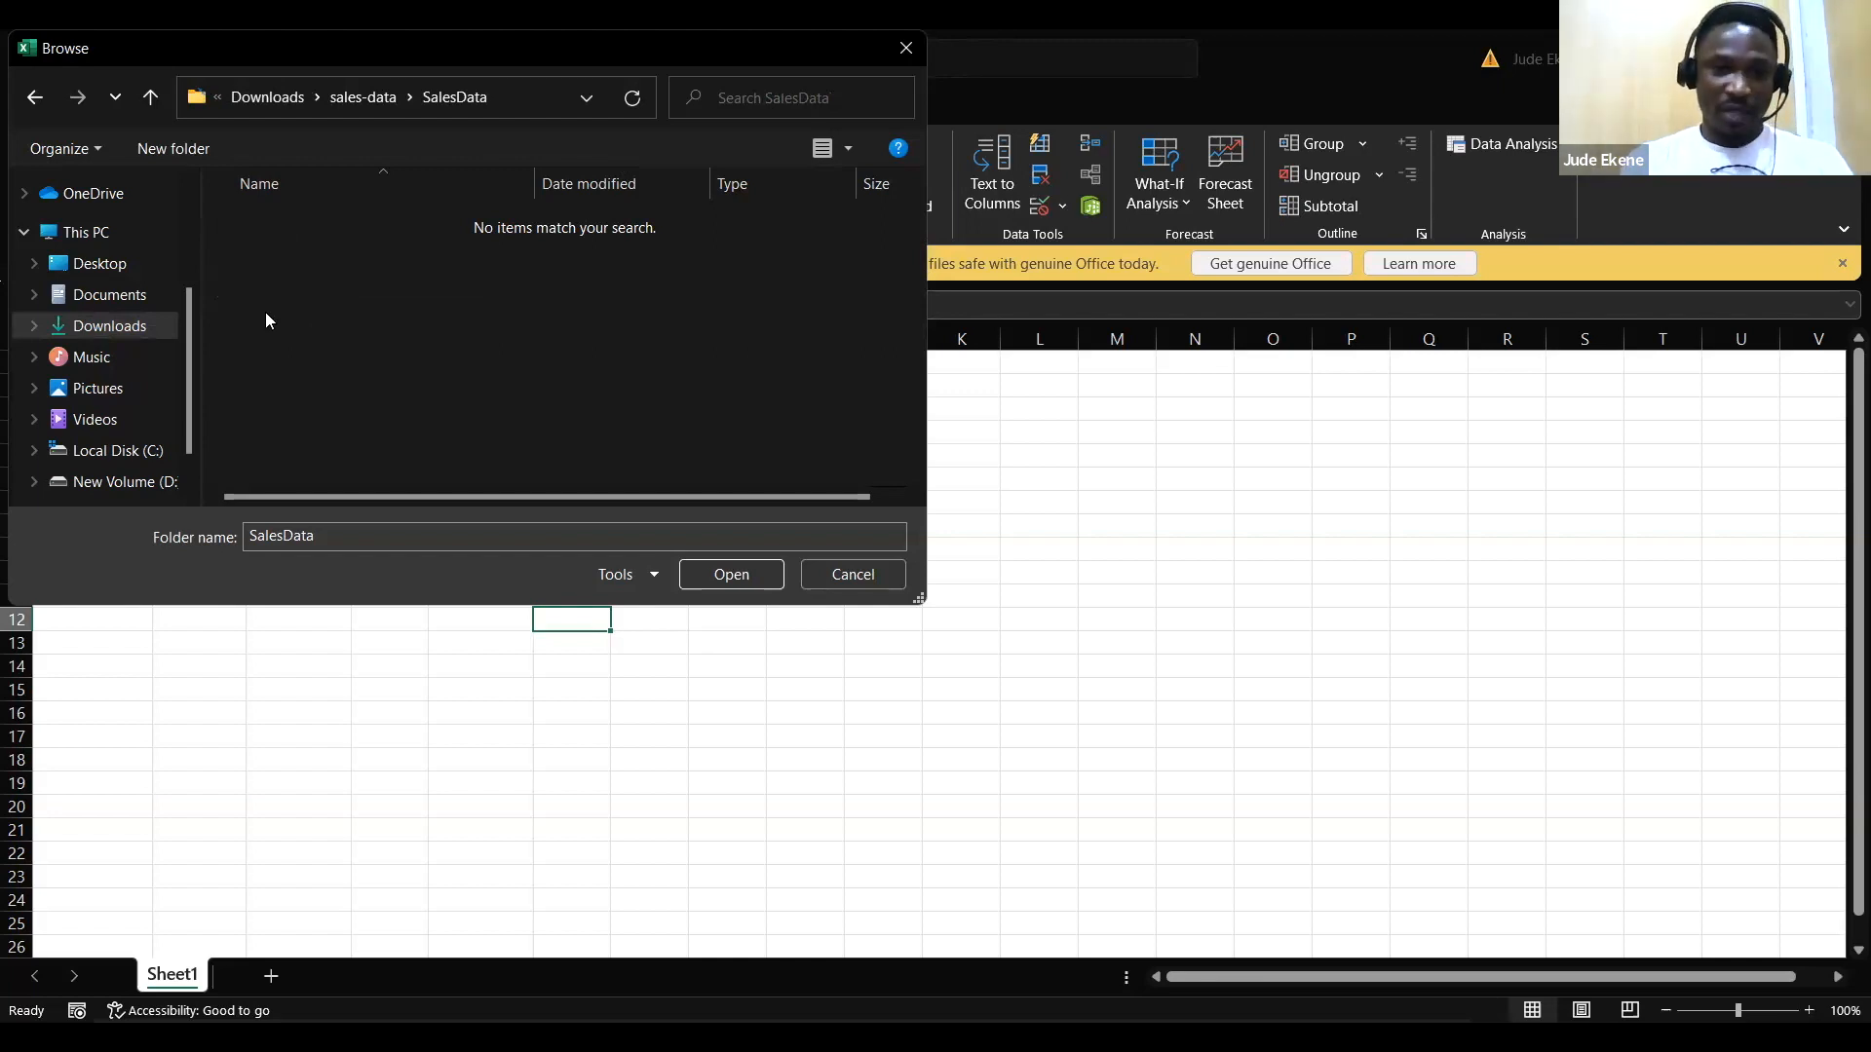
left_click(150, 96)
left_click(285, 230)
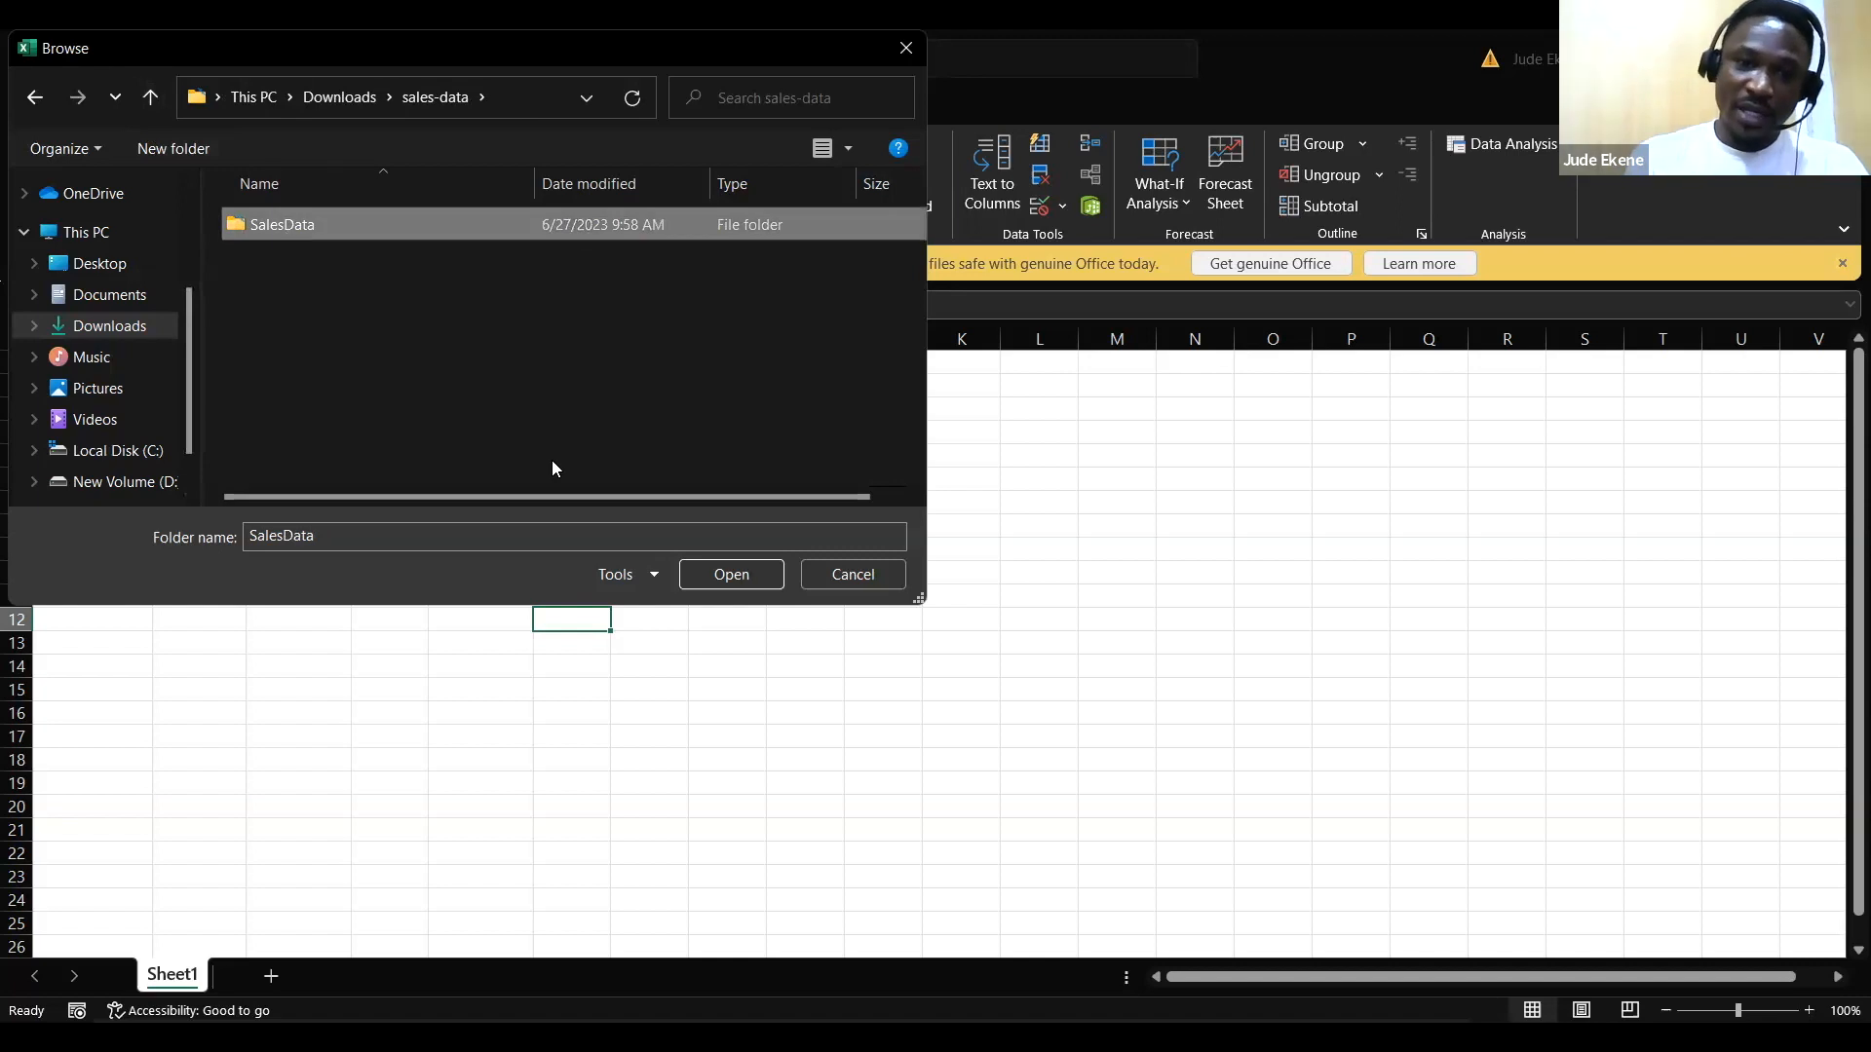
left_click(703, 578)
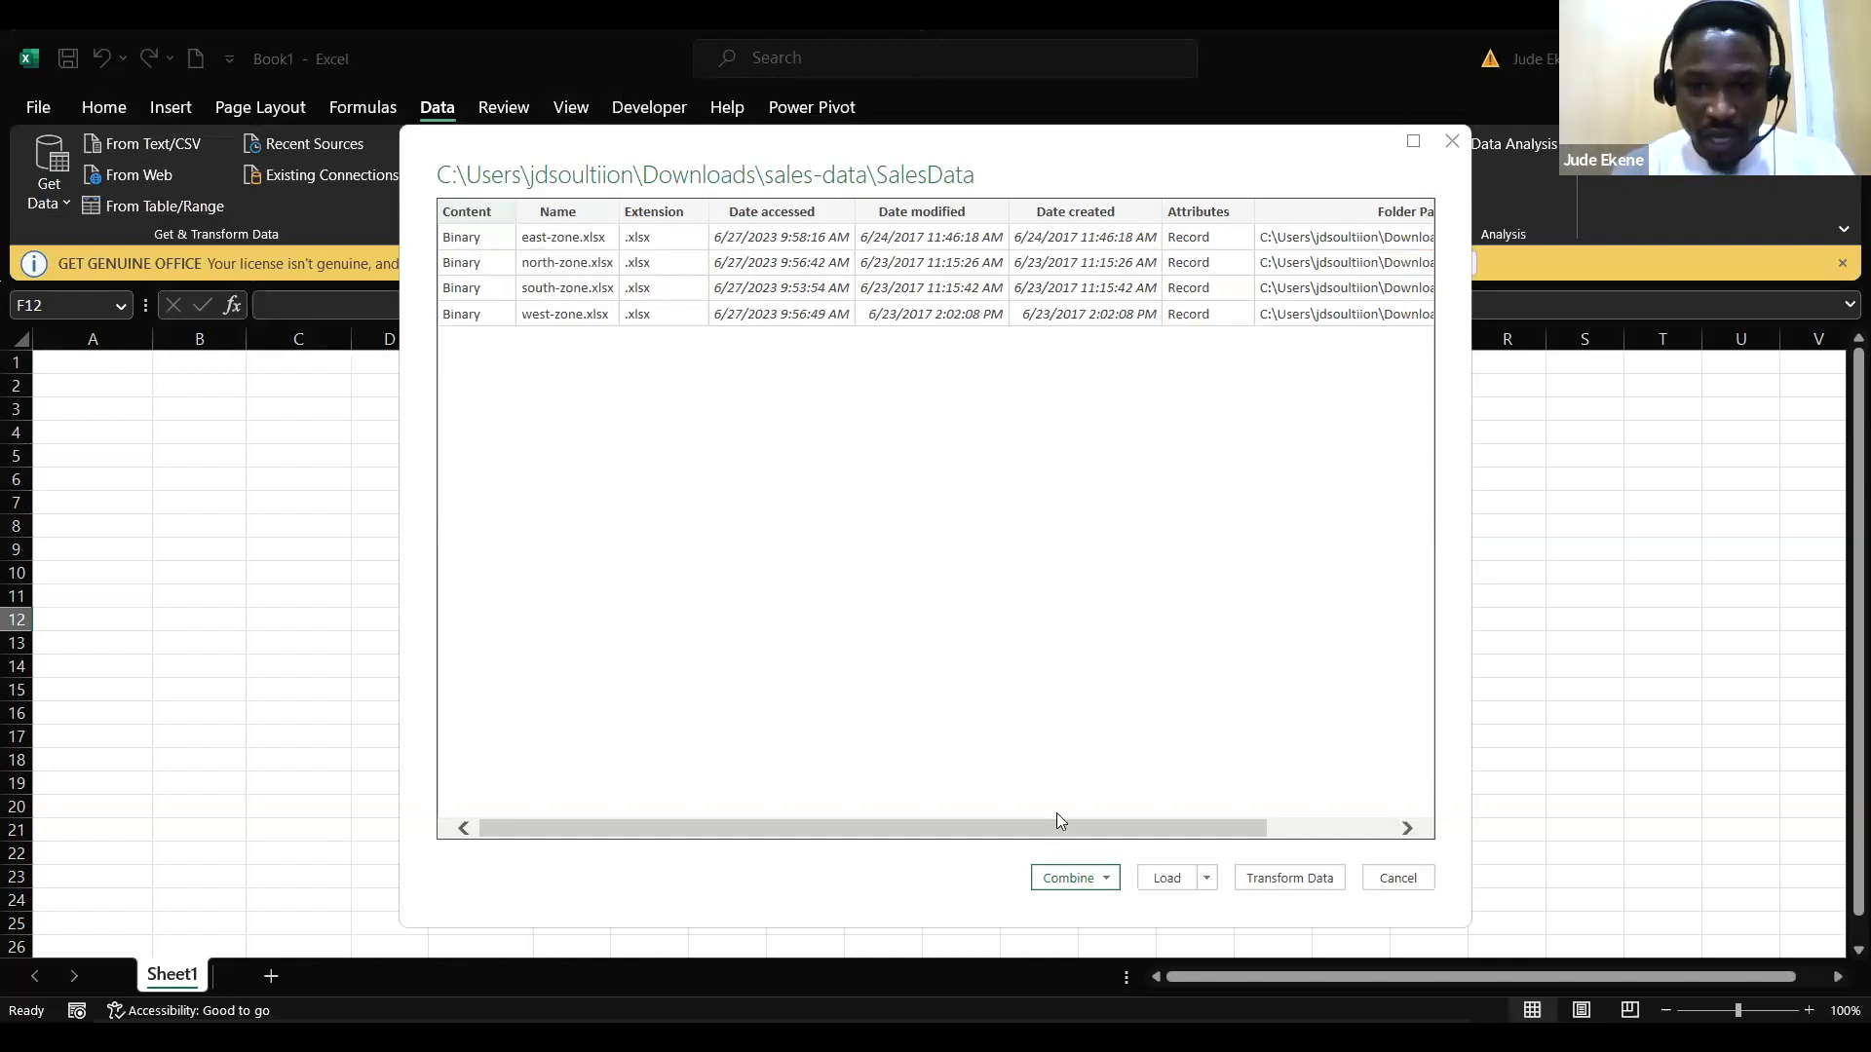
Step: Combine and transform the folder's files using Date Wise Sales with the first file as sample, skipping automatic transformation detection
left_click(1106, 880)
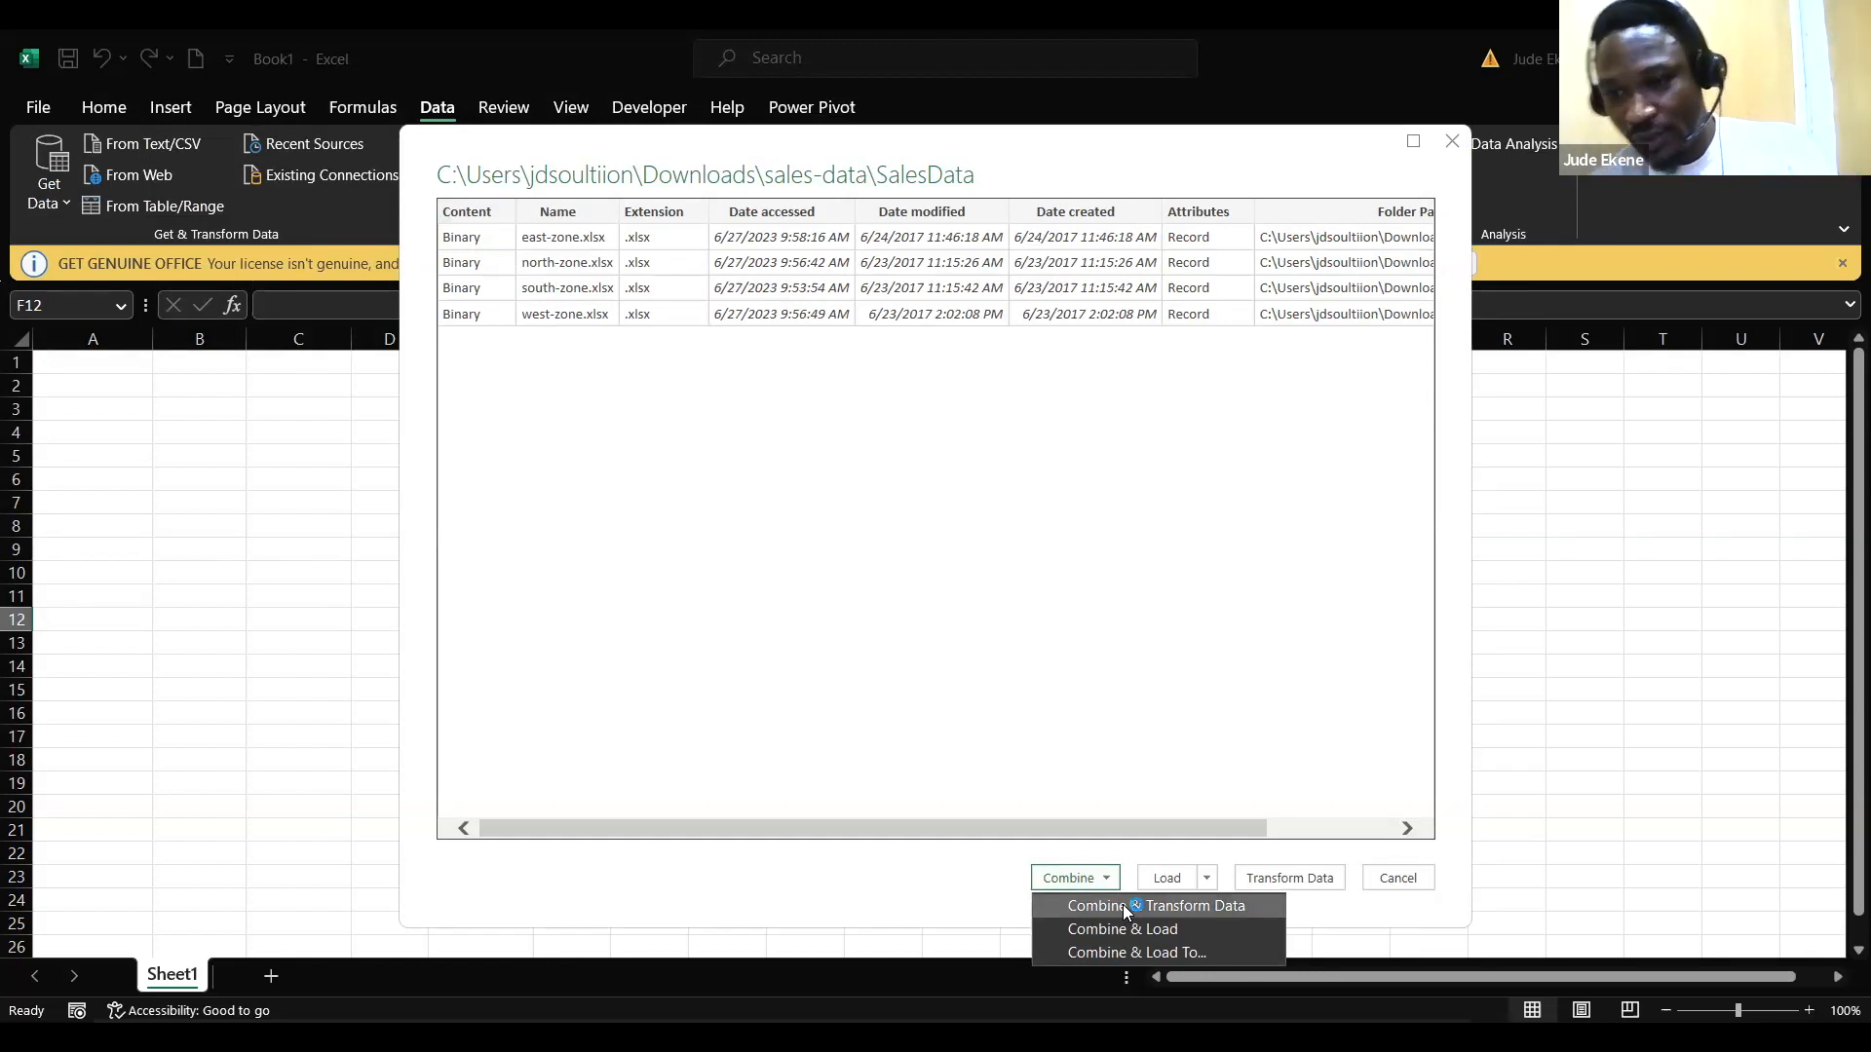
left_click(1125, 907)
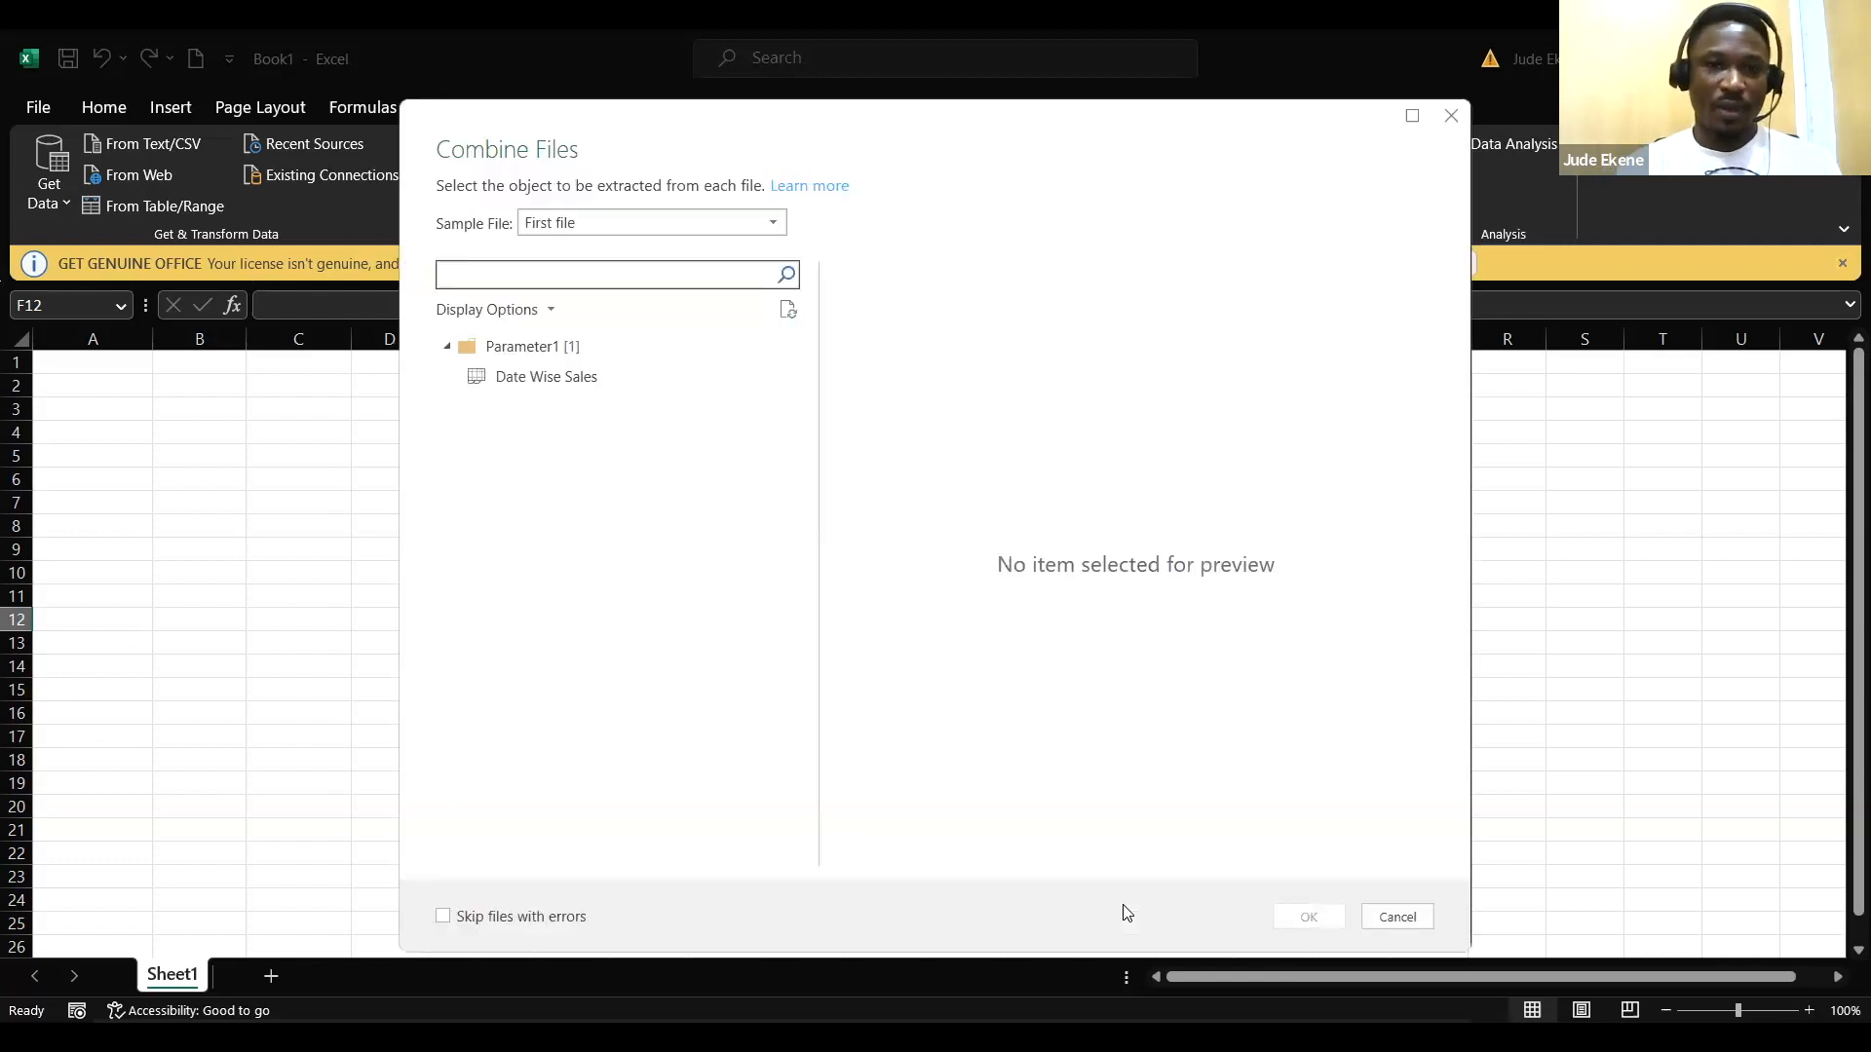
left_click(477, 379)
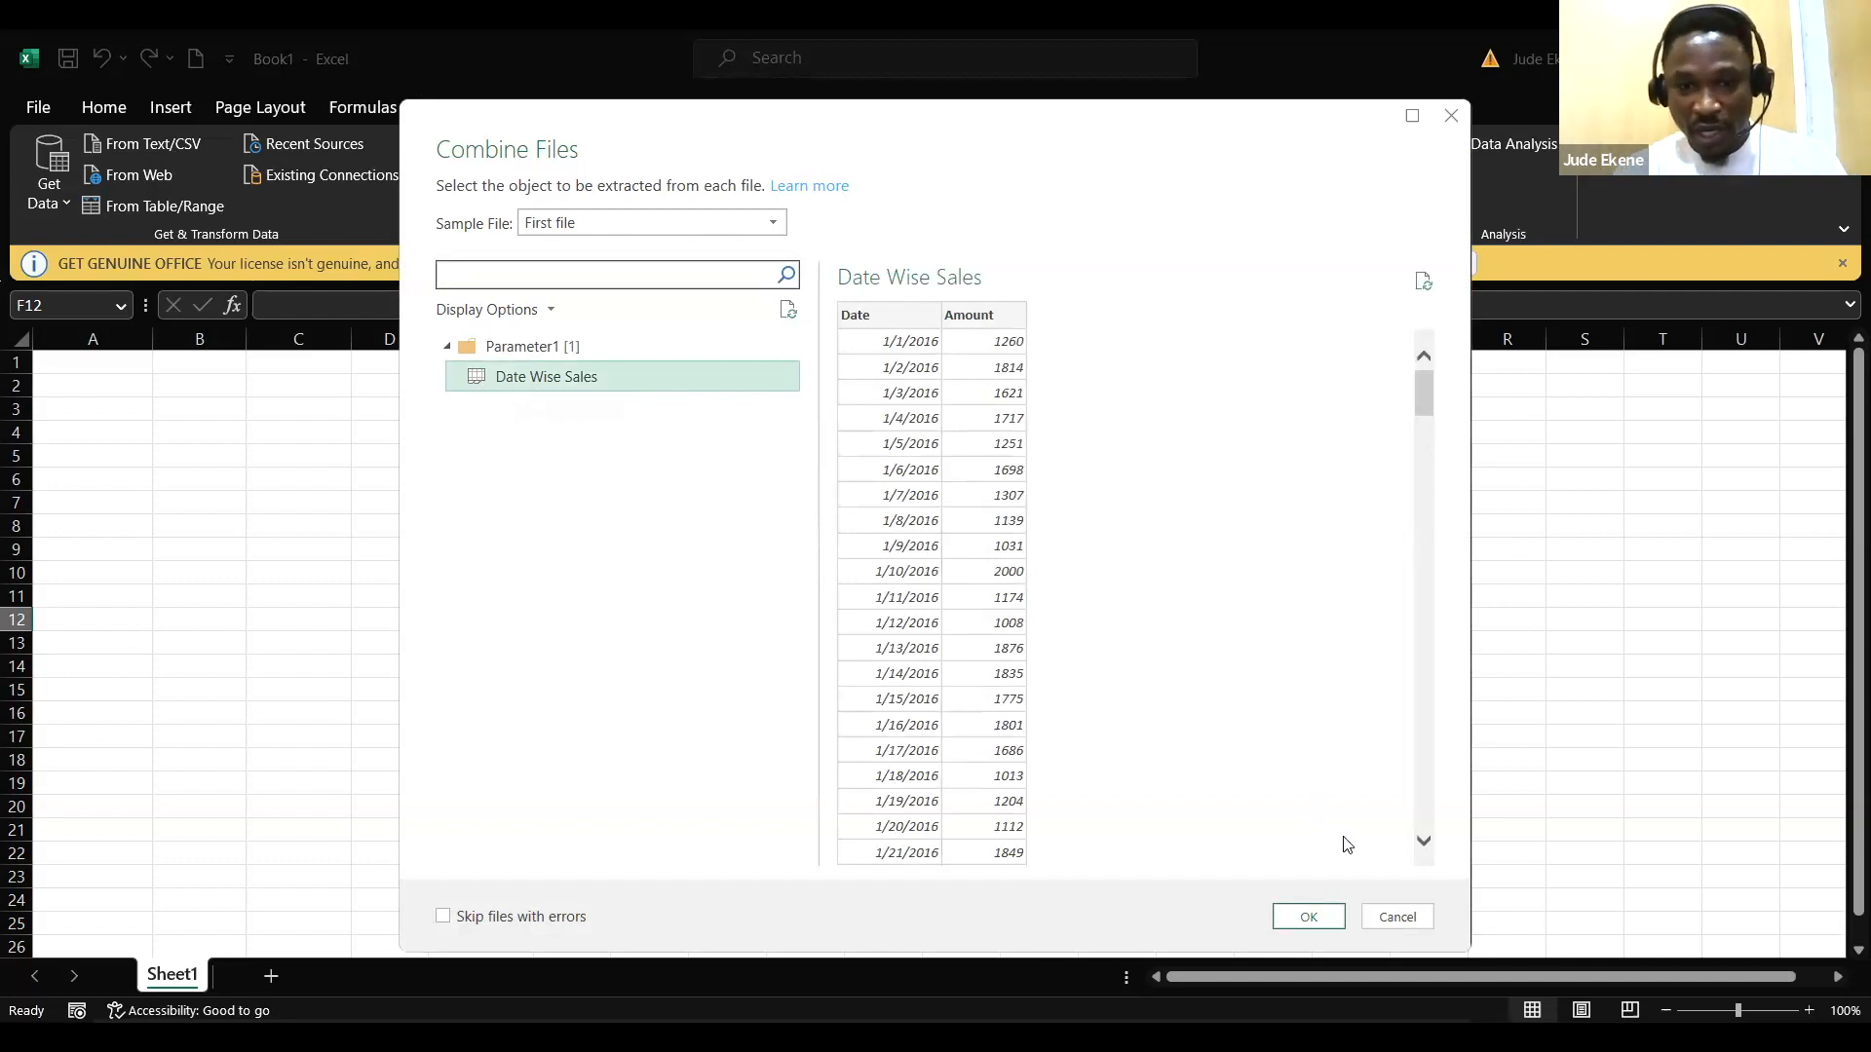
left_click(1307, 916)
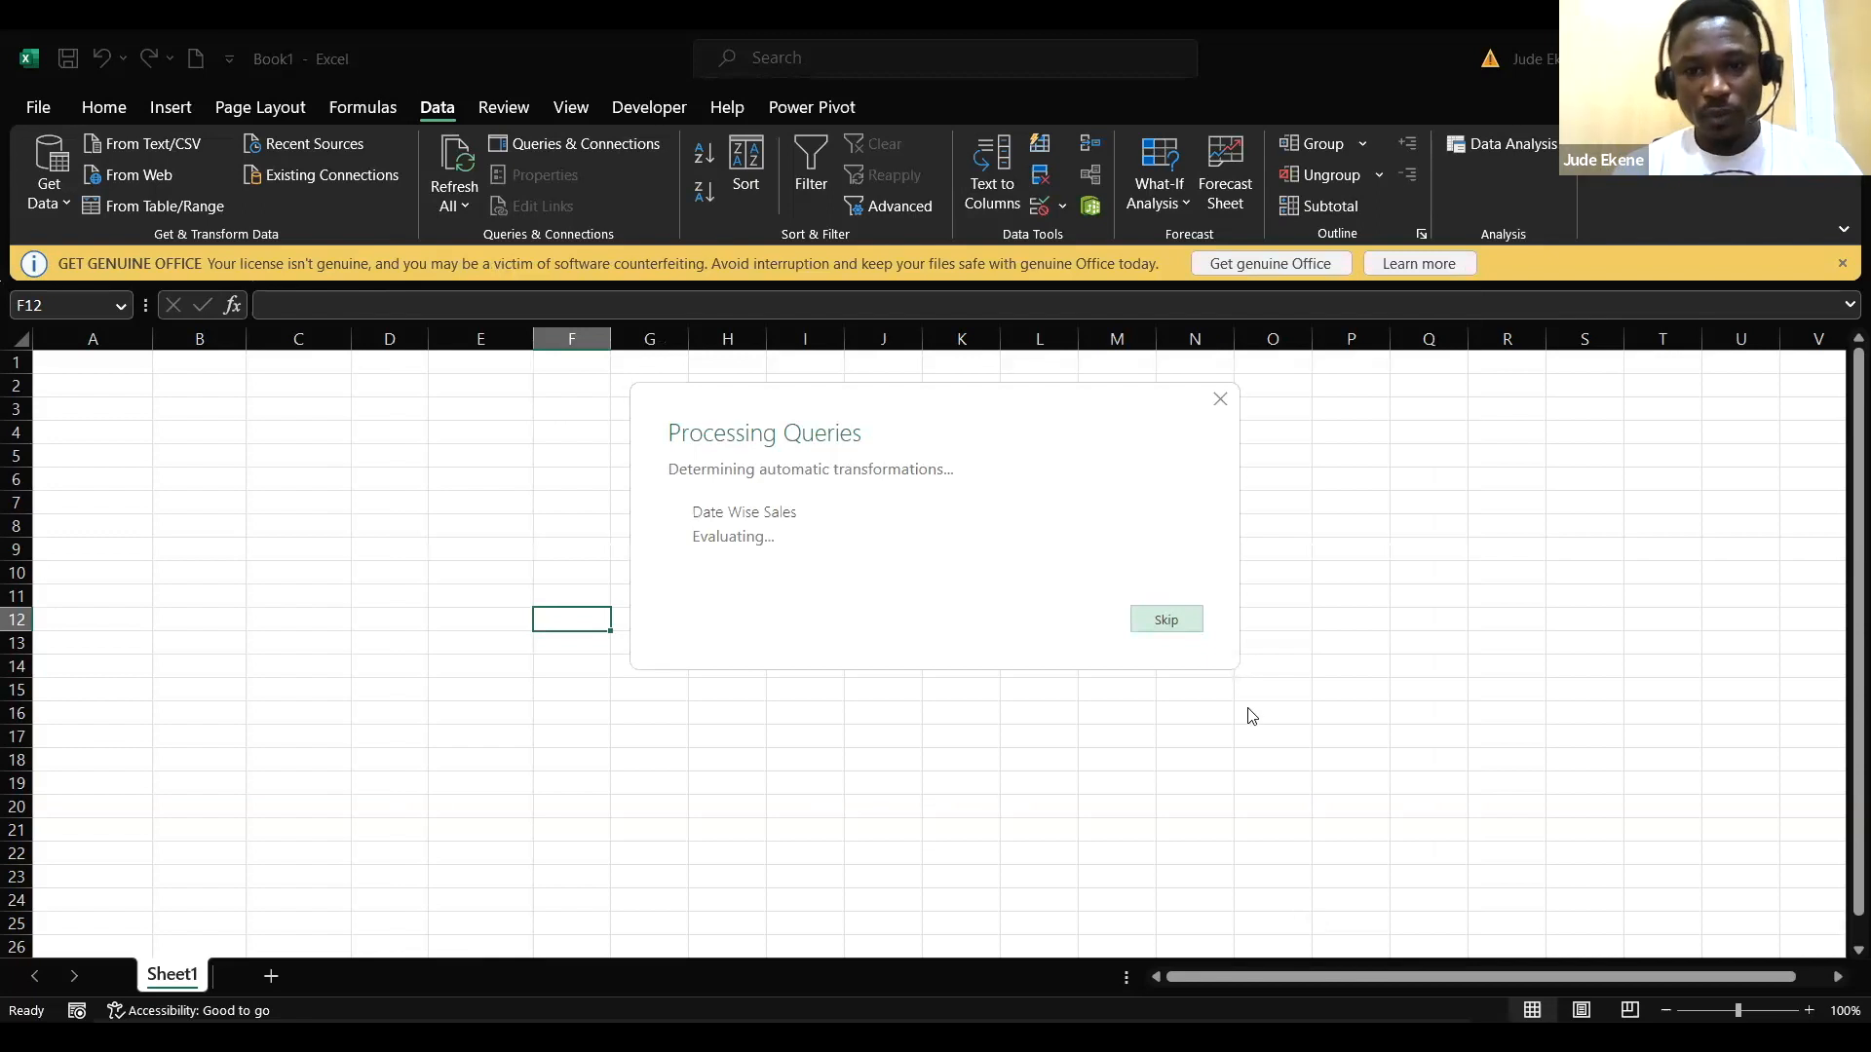
left_click(1163, 622)
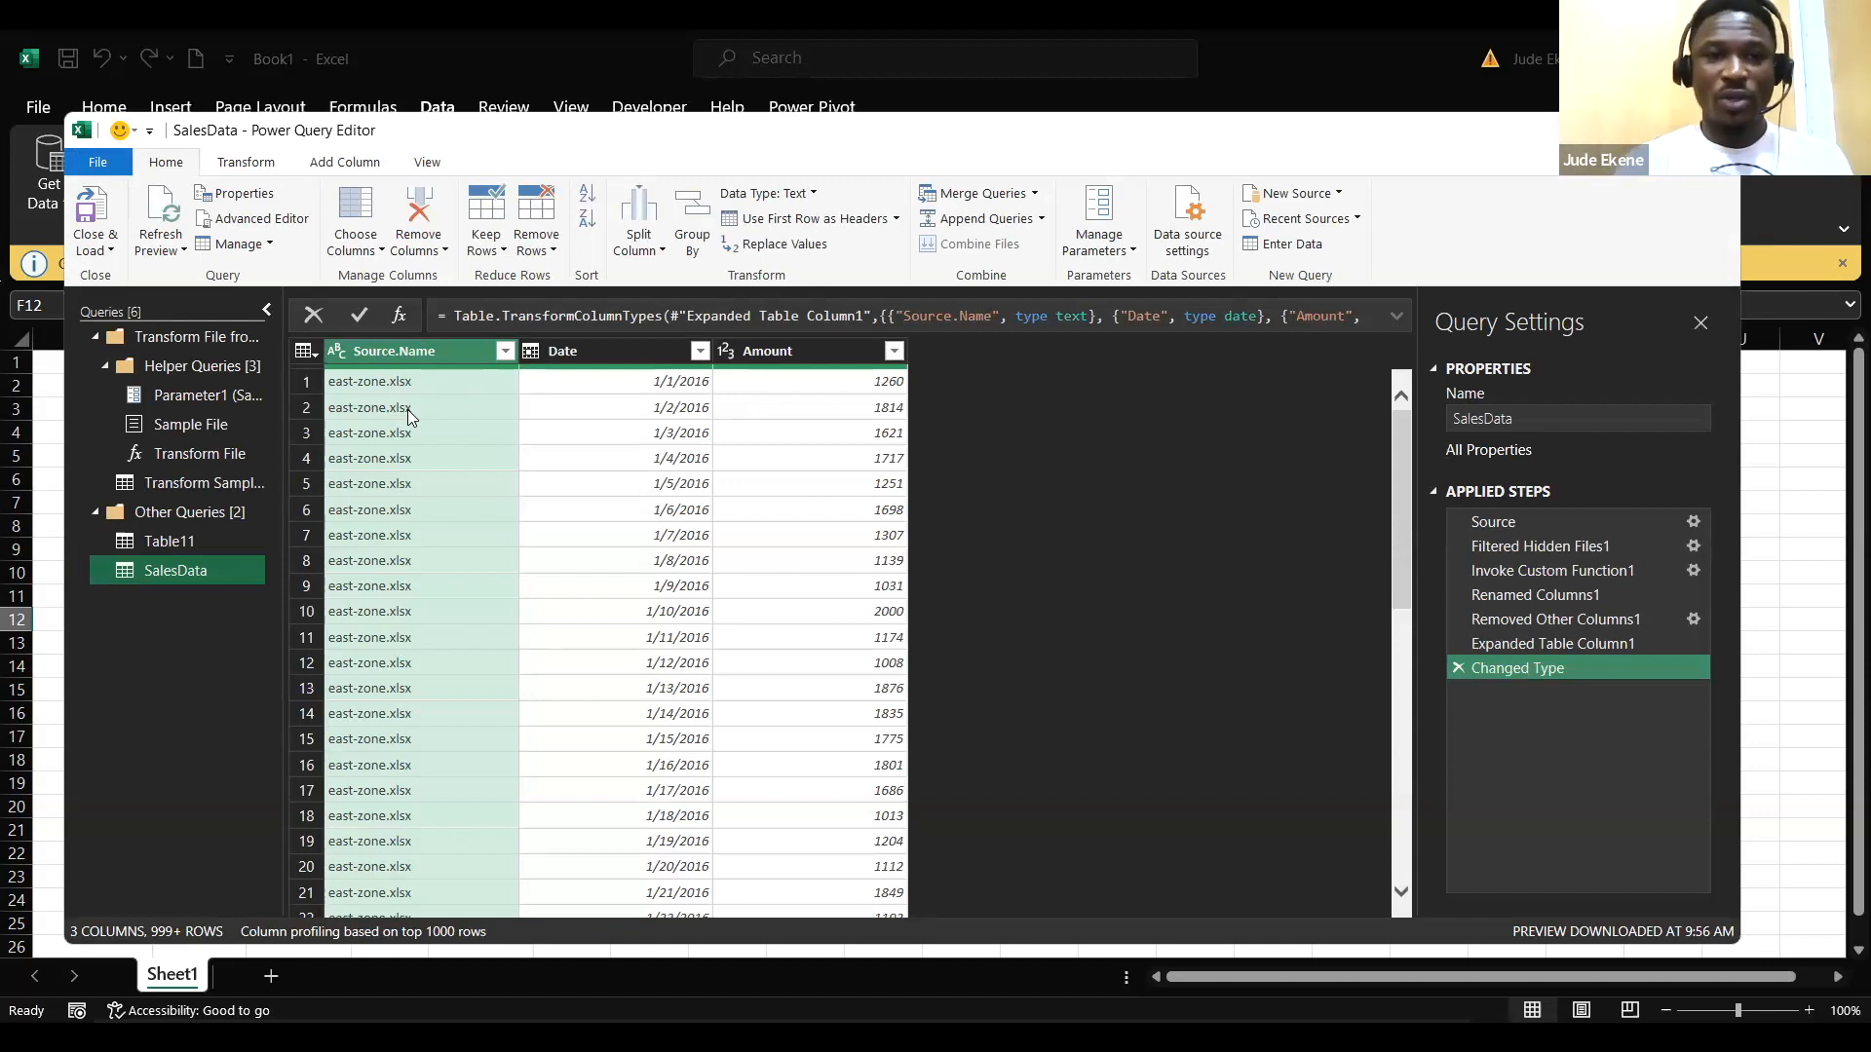
Step: Split the Source.Name column by the custom delimiter "-" at the left-most delimiter
right_click(402, 348)
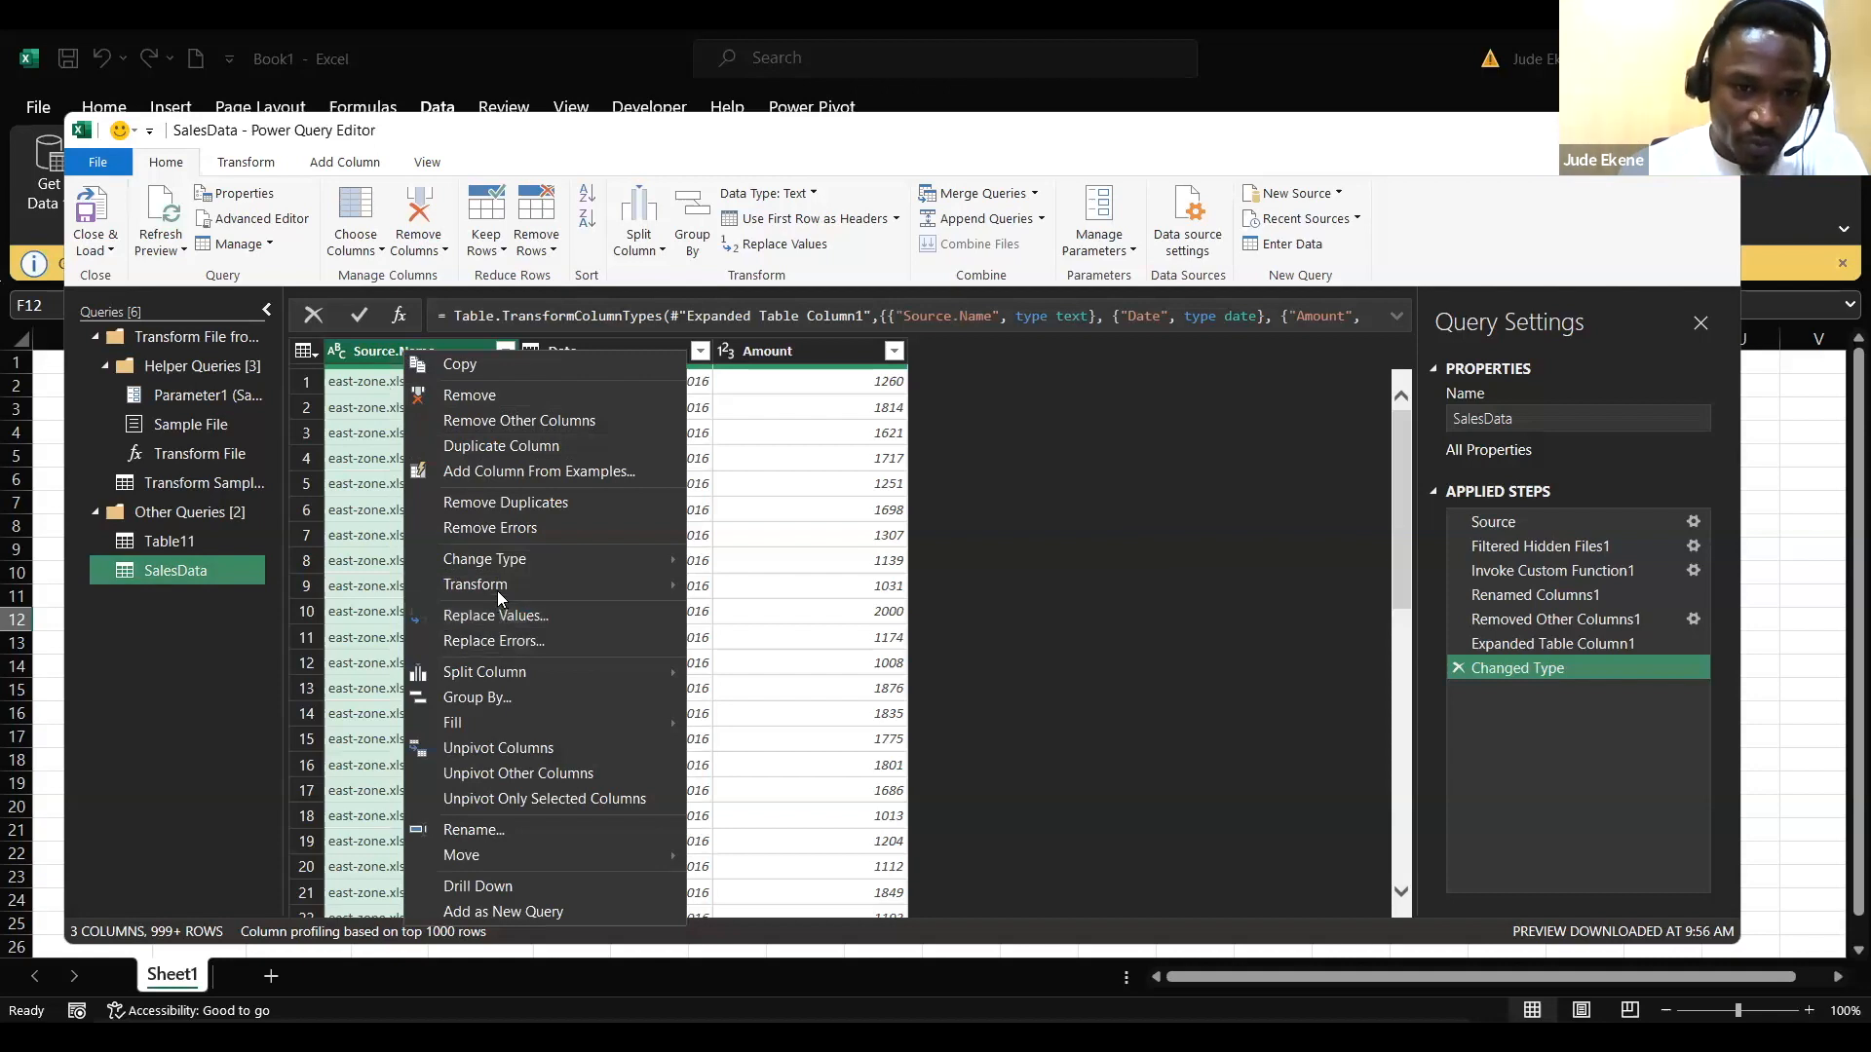
mouse_move(498, 591)
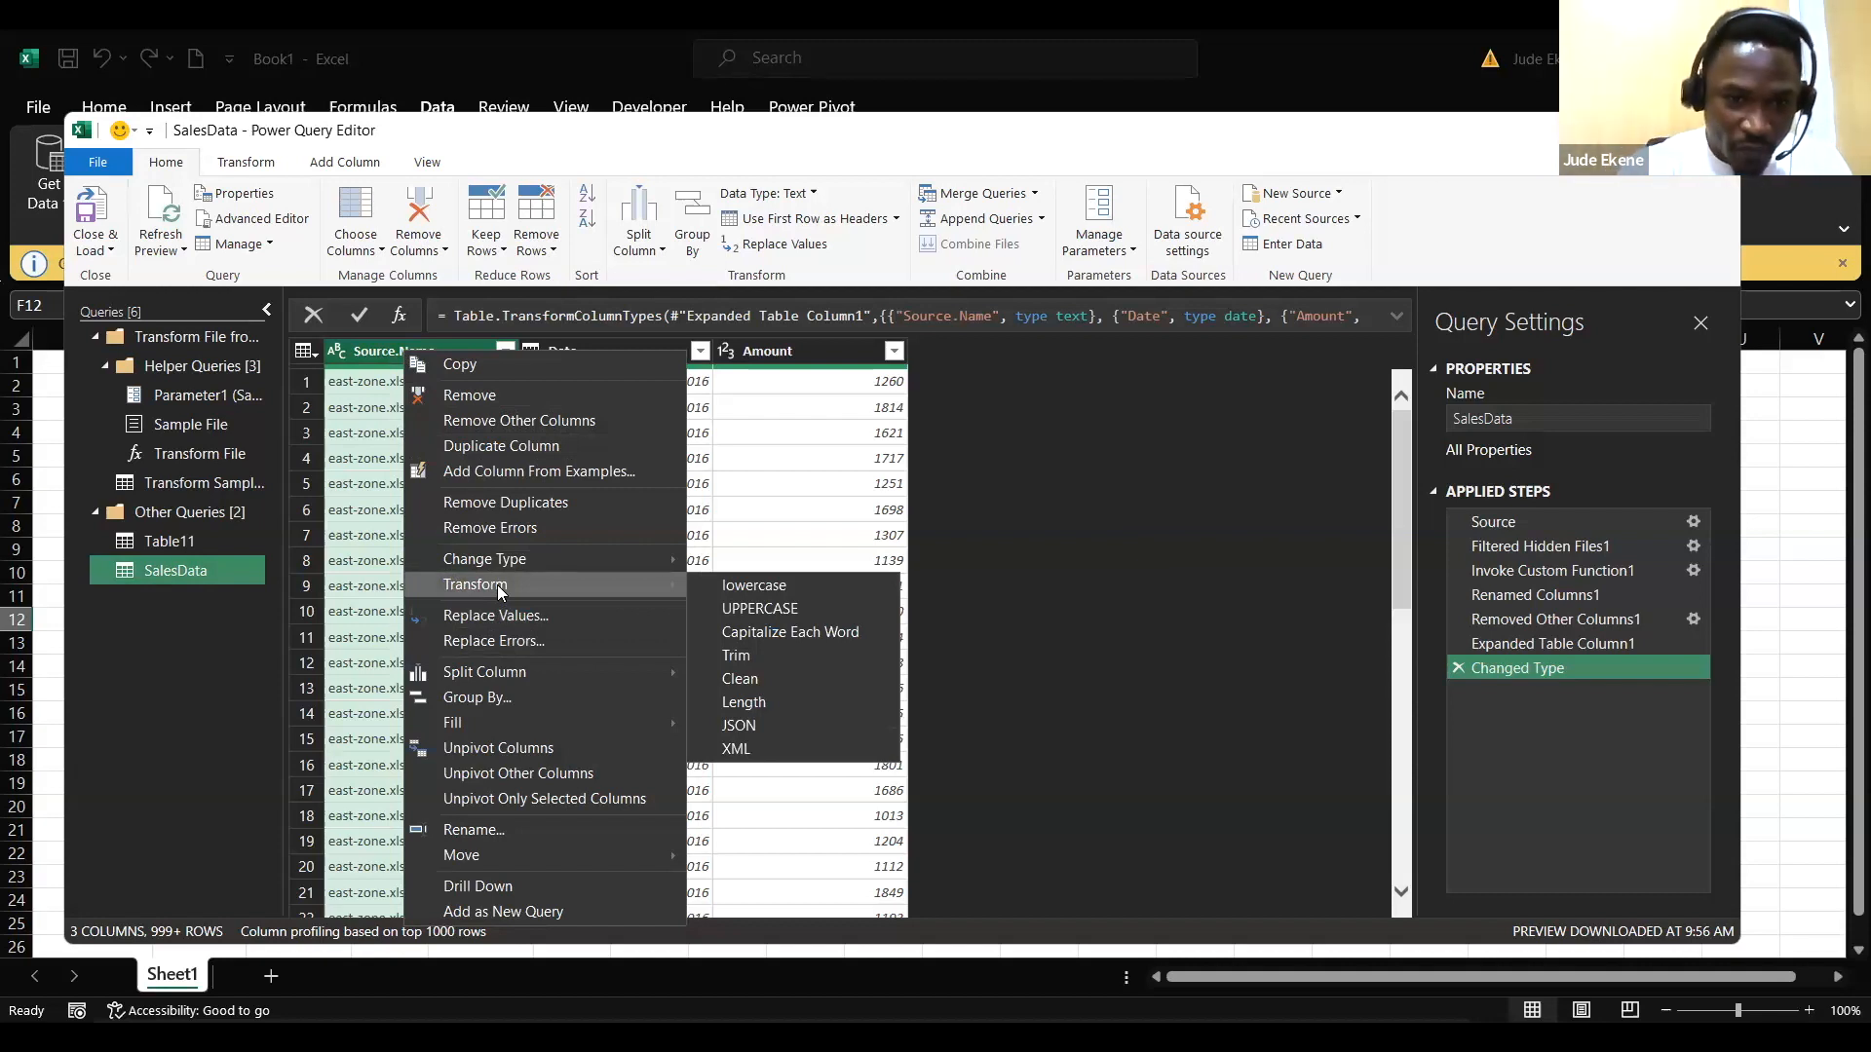
mouse_move(487, 671)
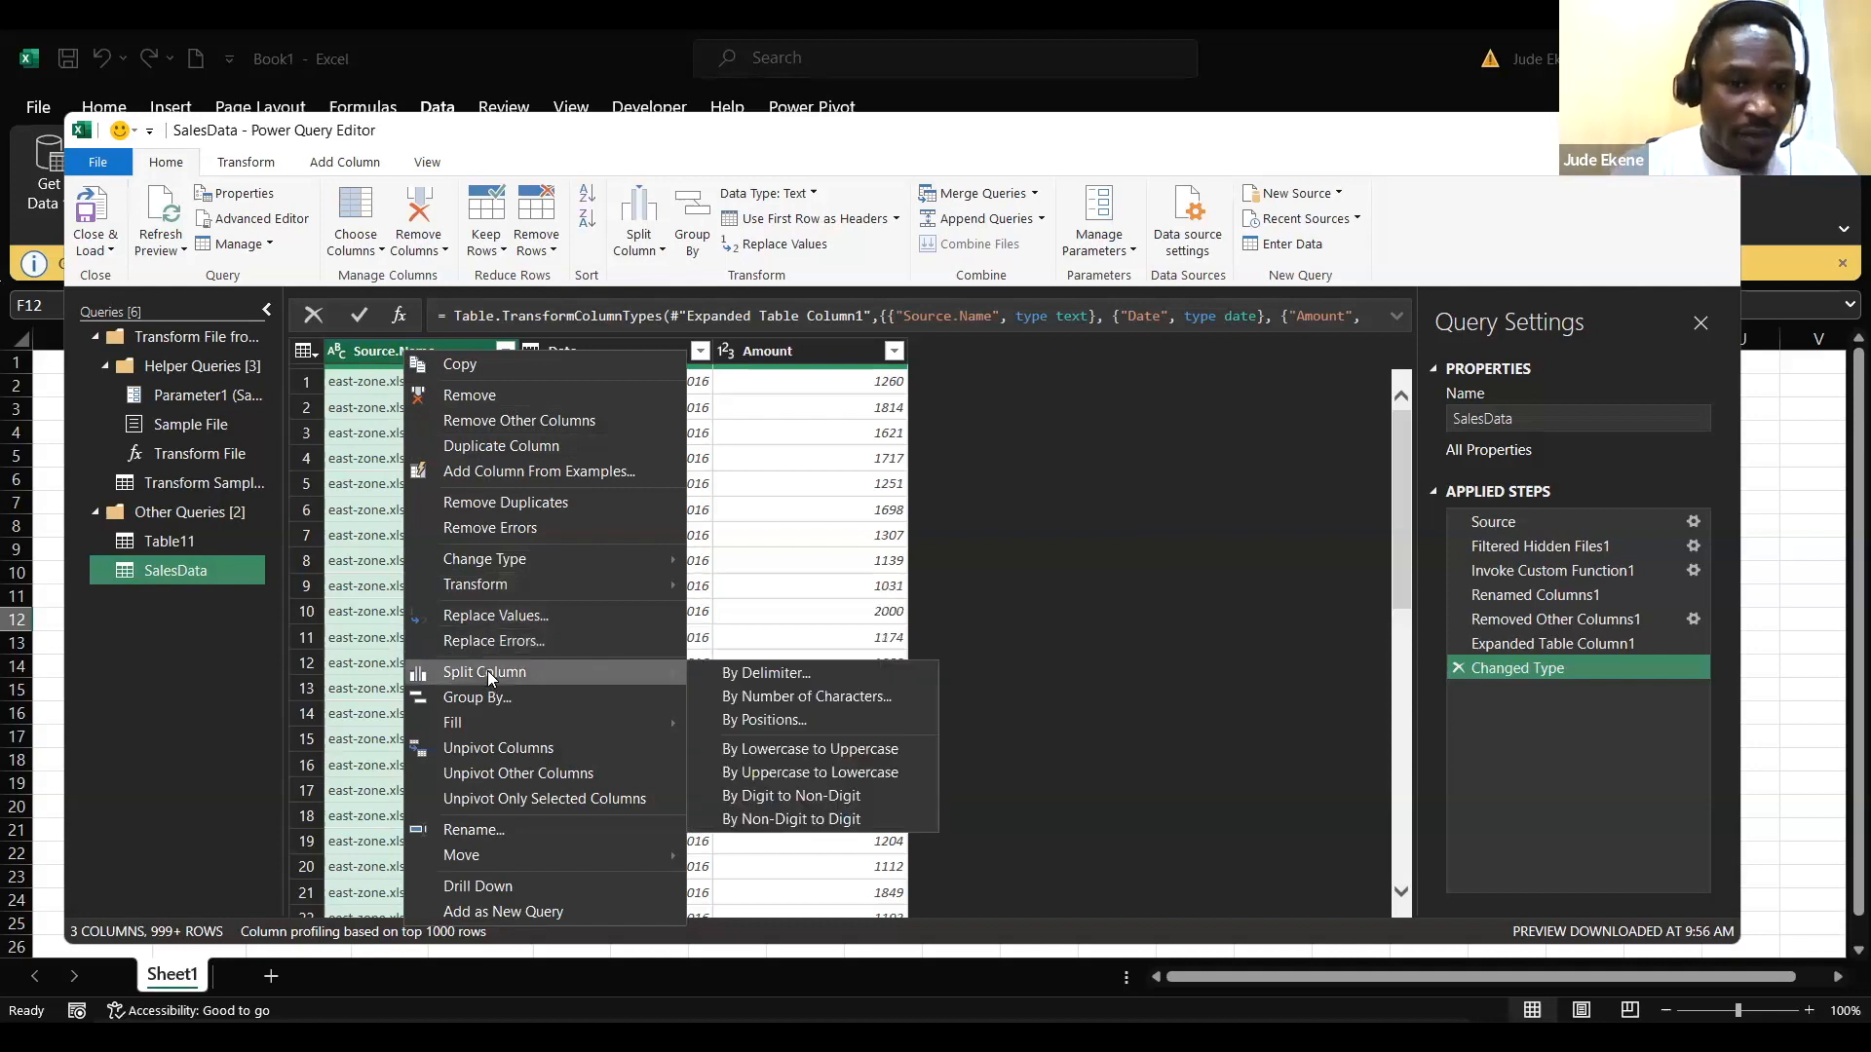
left_click(813, 673)
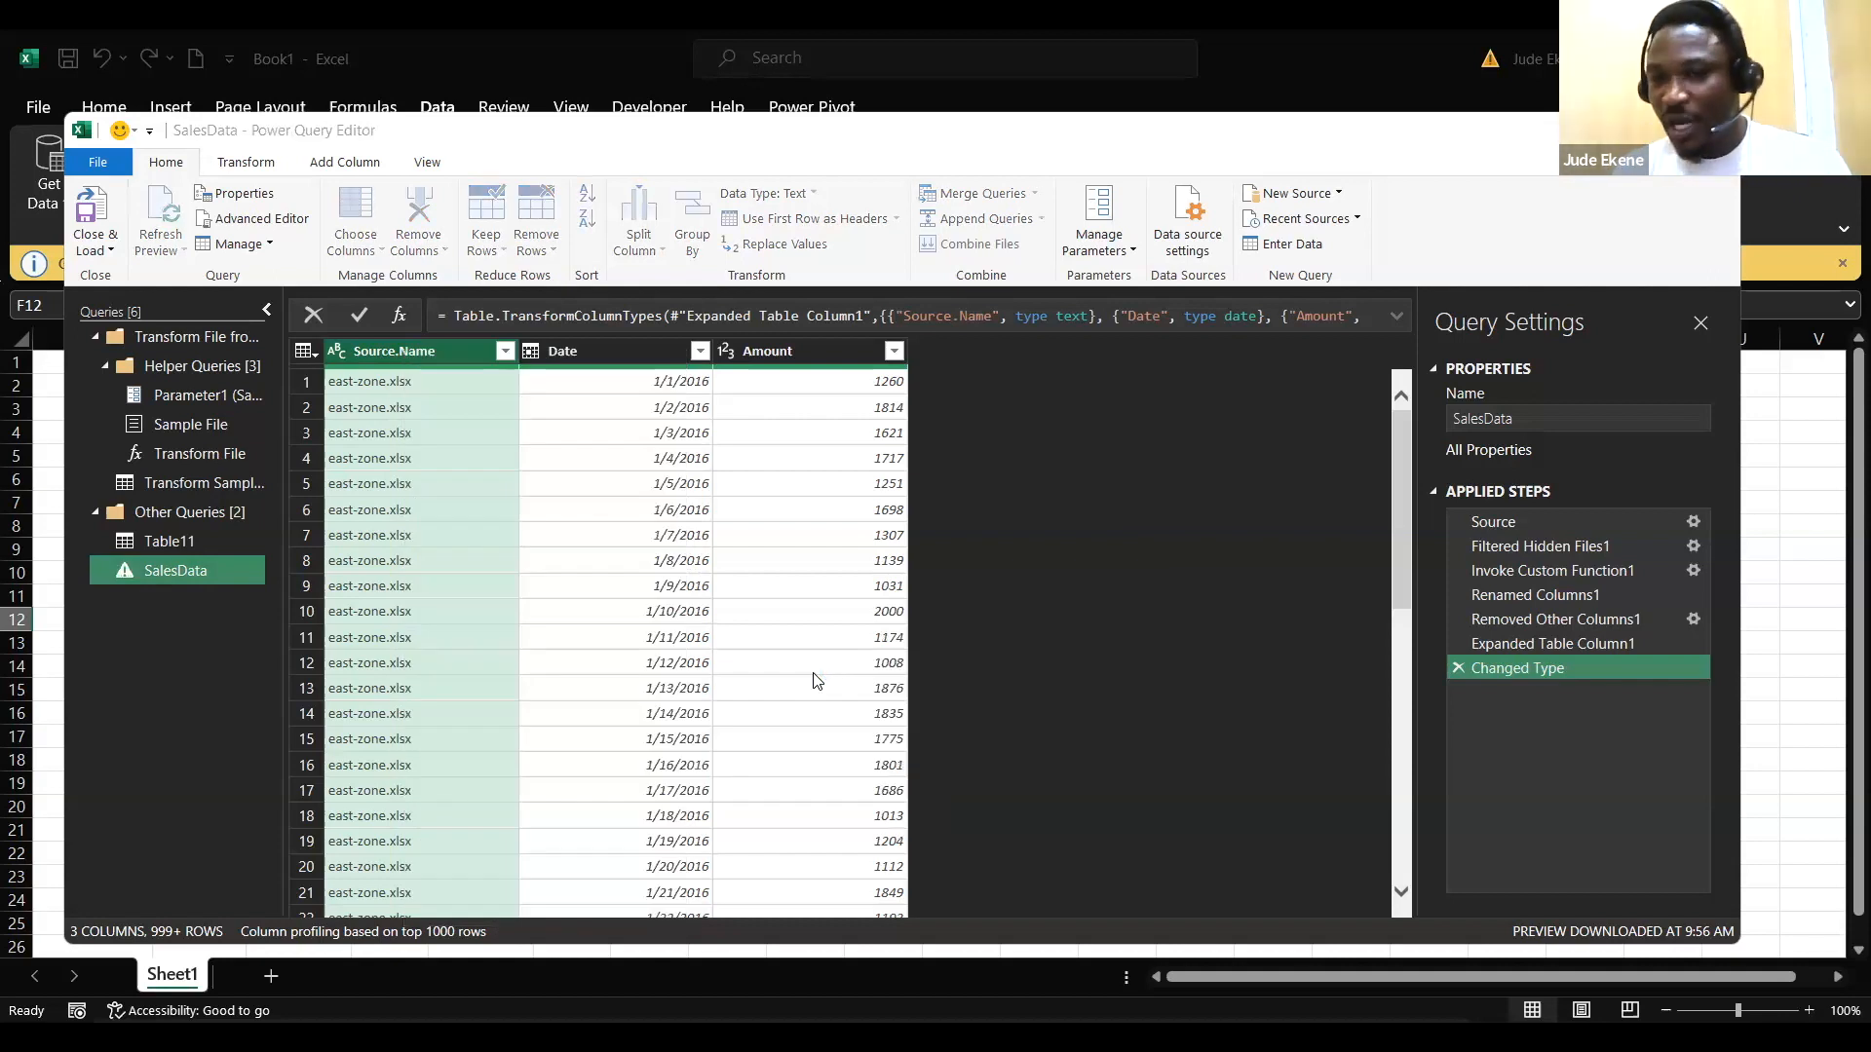
left_click(544, 423)
type("-")
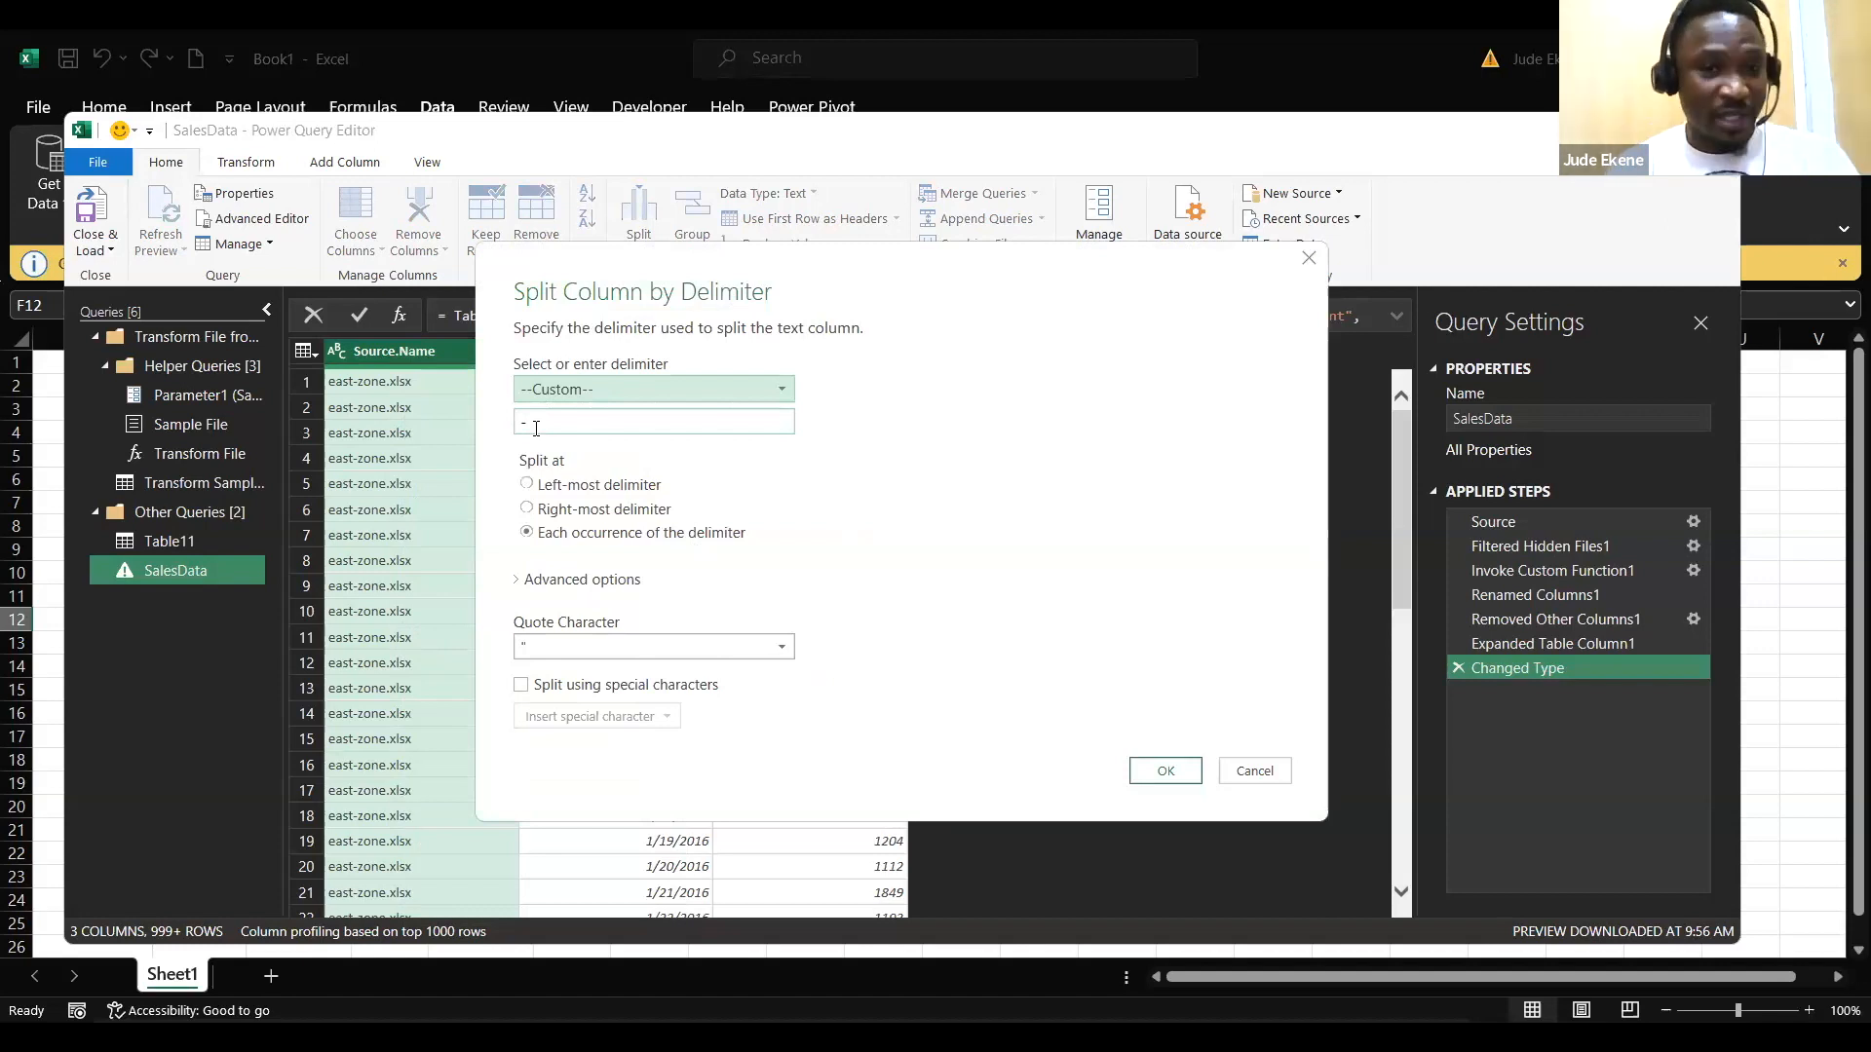
left_click(537, 487)
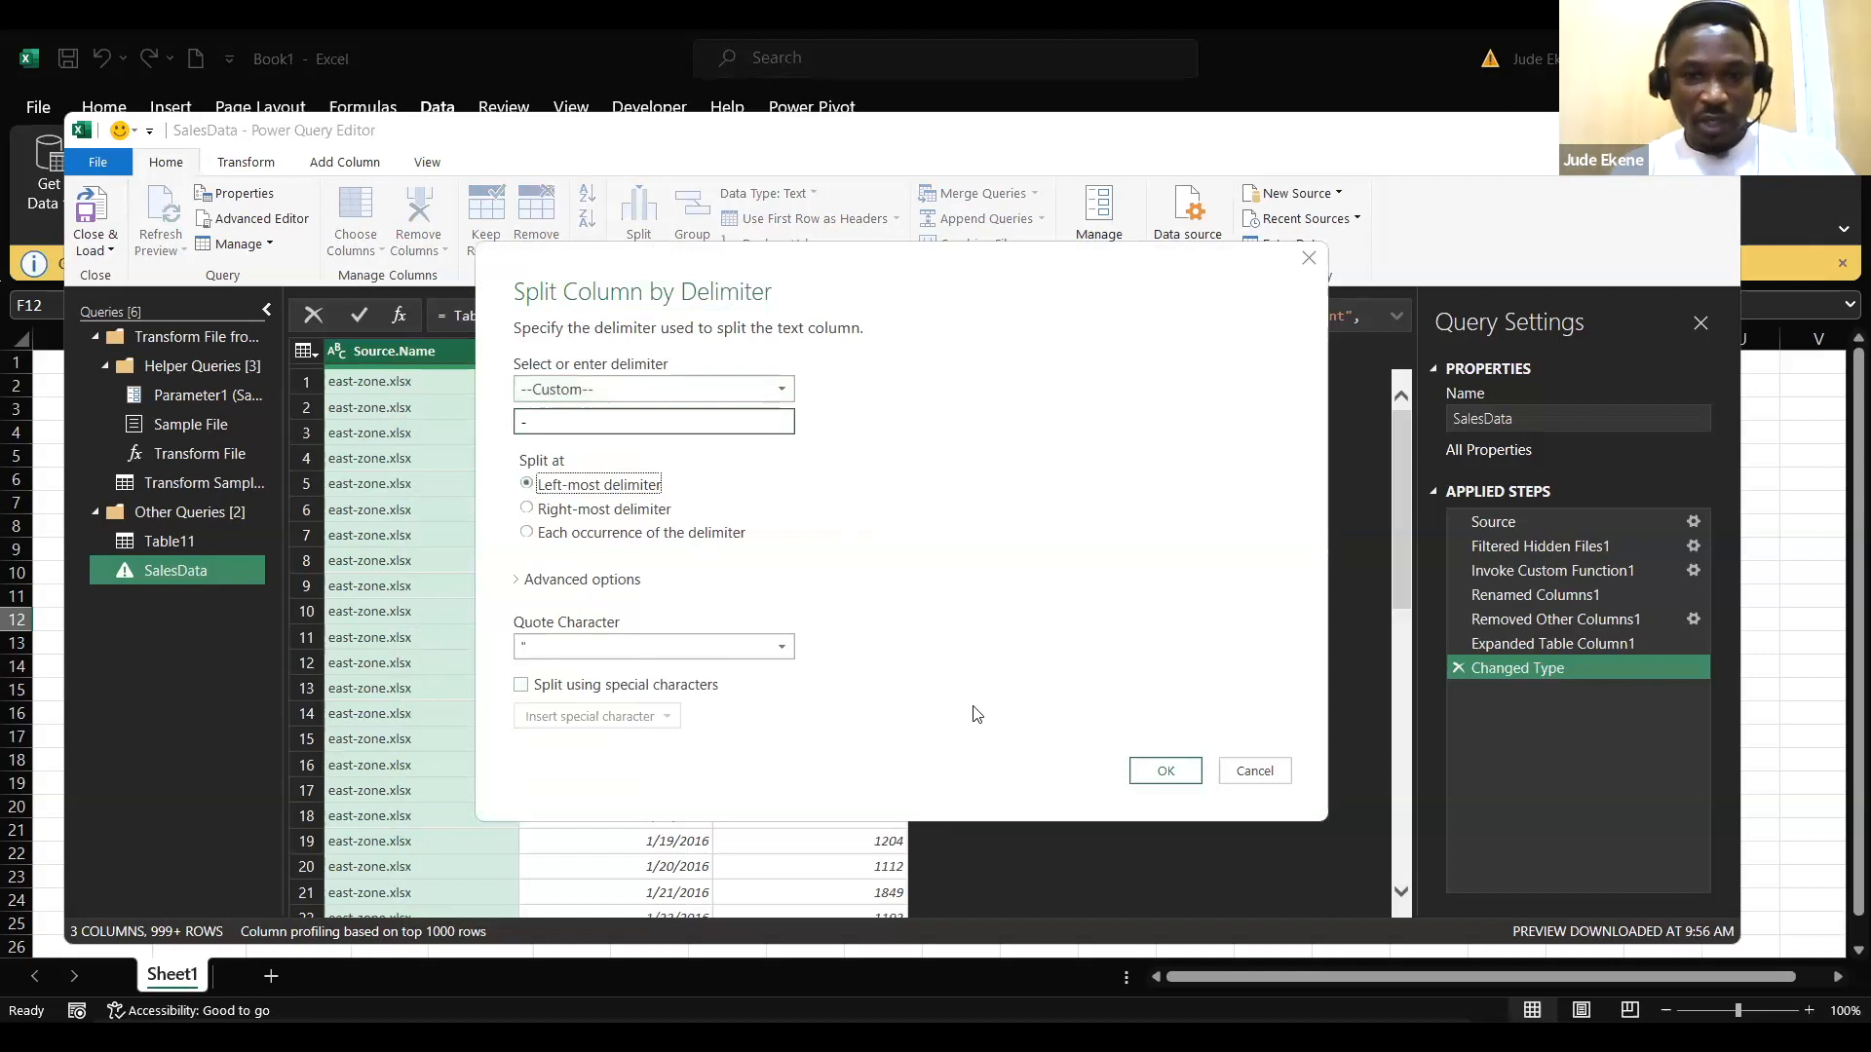
left_click(1148, 778)
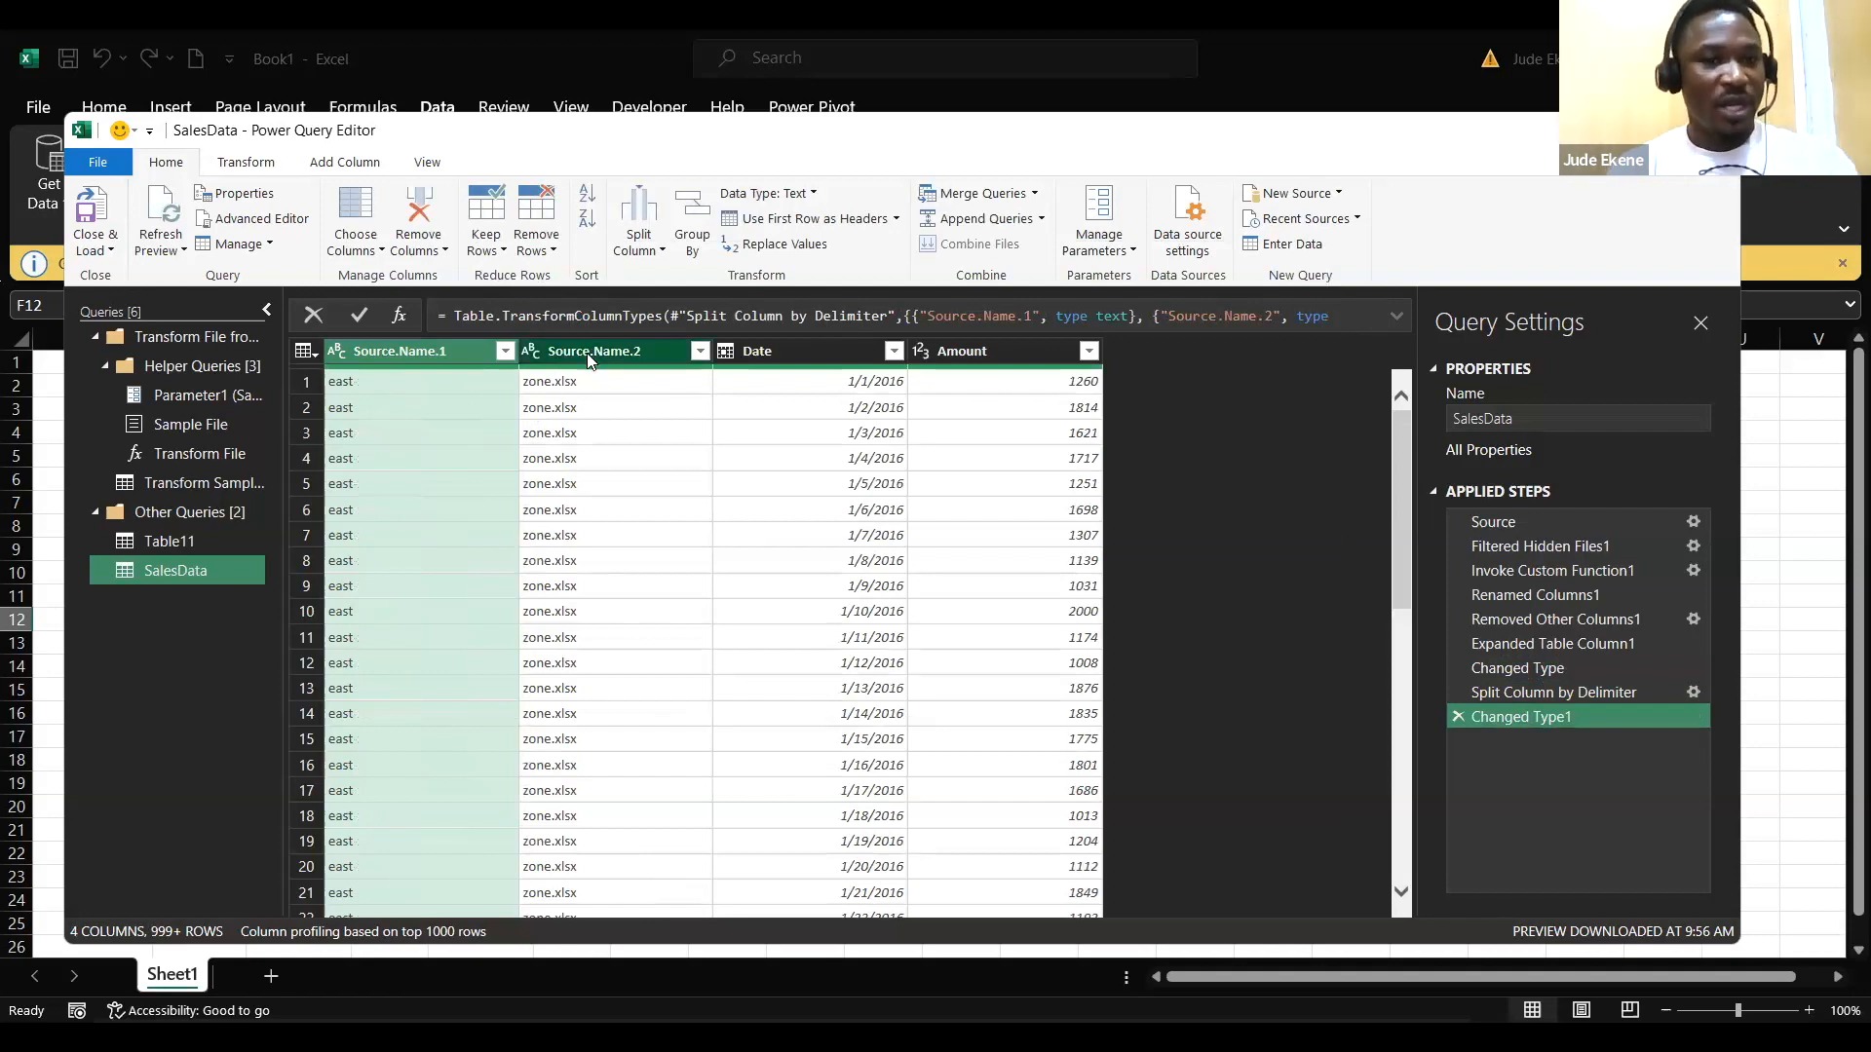
Step: Check the zones down the split rows and remove the Source.Name.2 column
left_click_drag(1400, 426, 1415, 906)
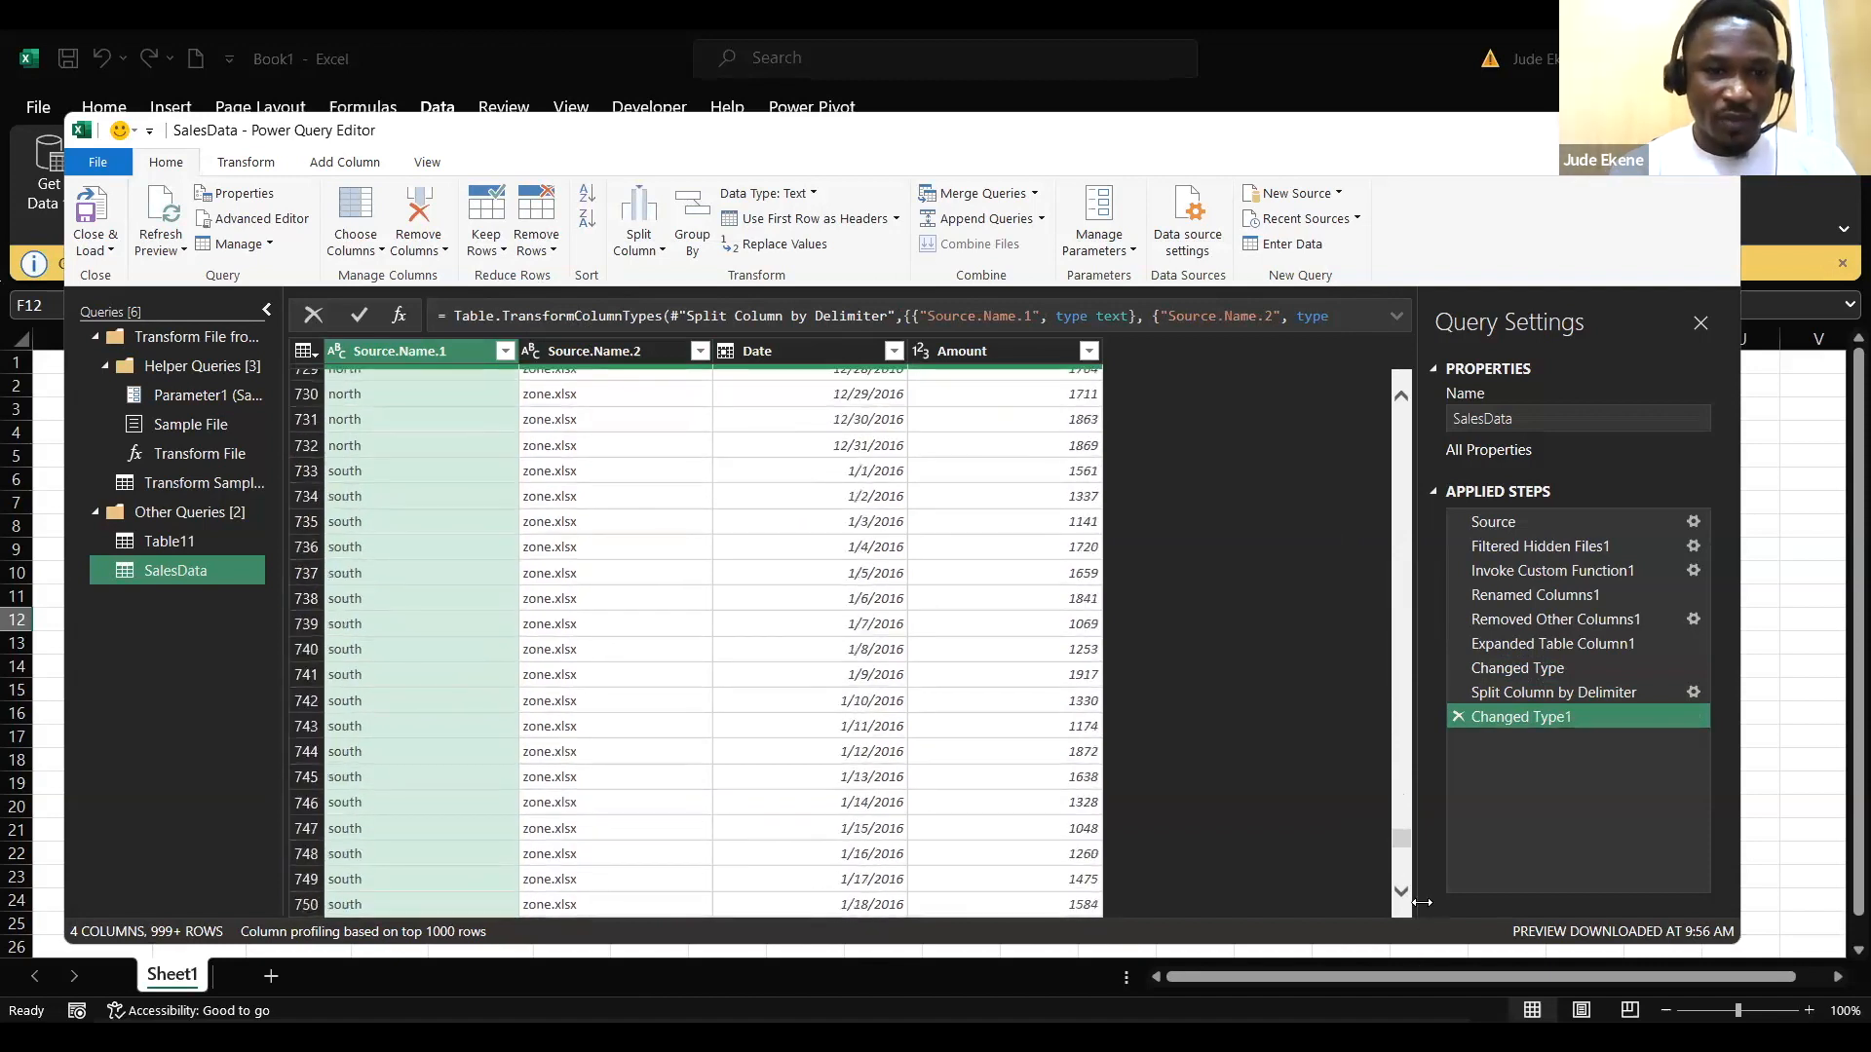
left_click_drag(1401, 834, 1416, 954)
left_click_drag(1407, 853, 1417, 970)
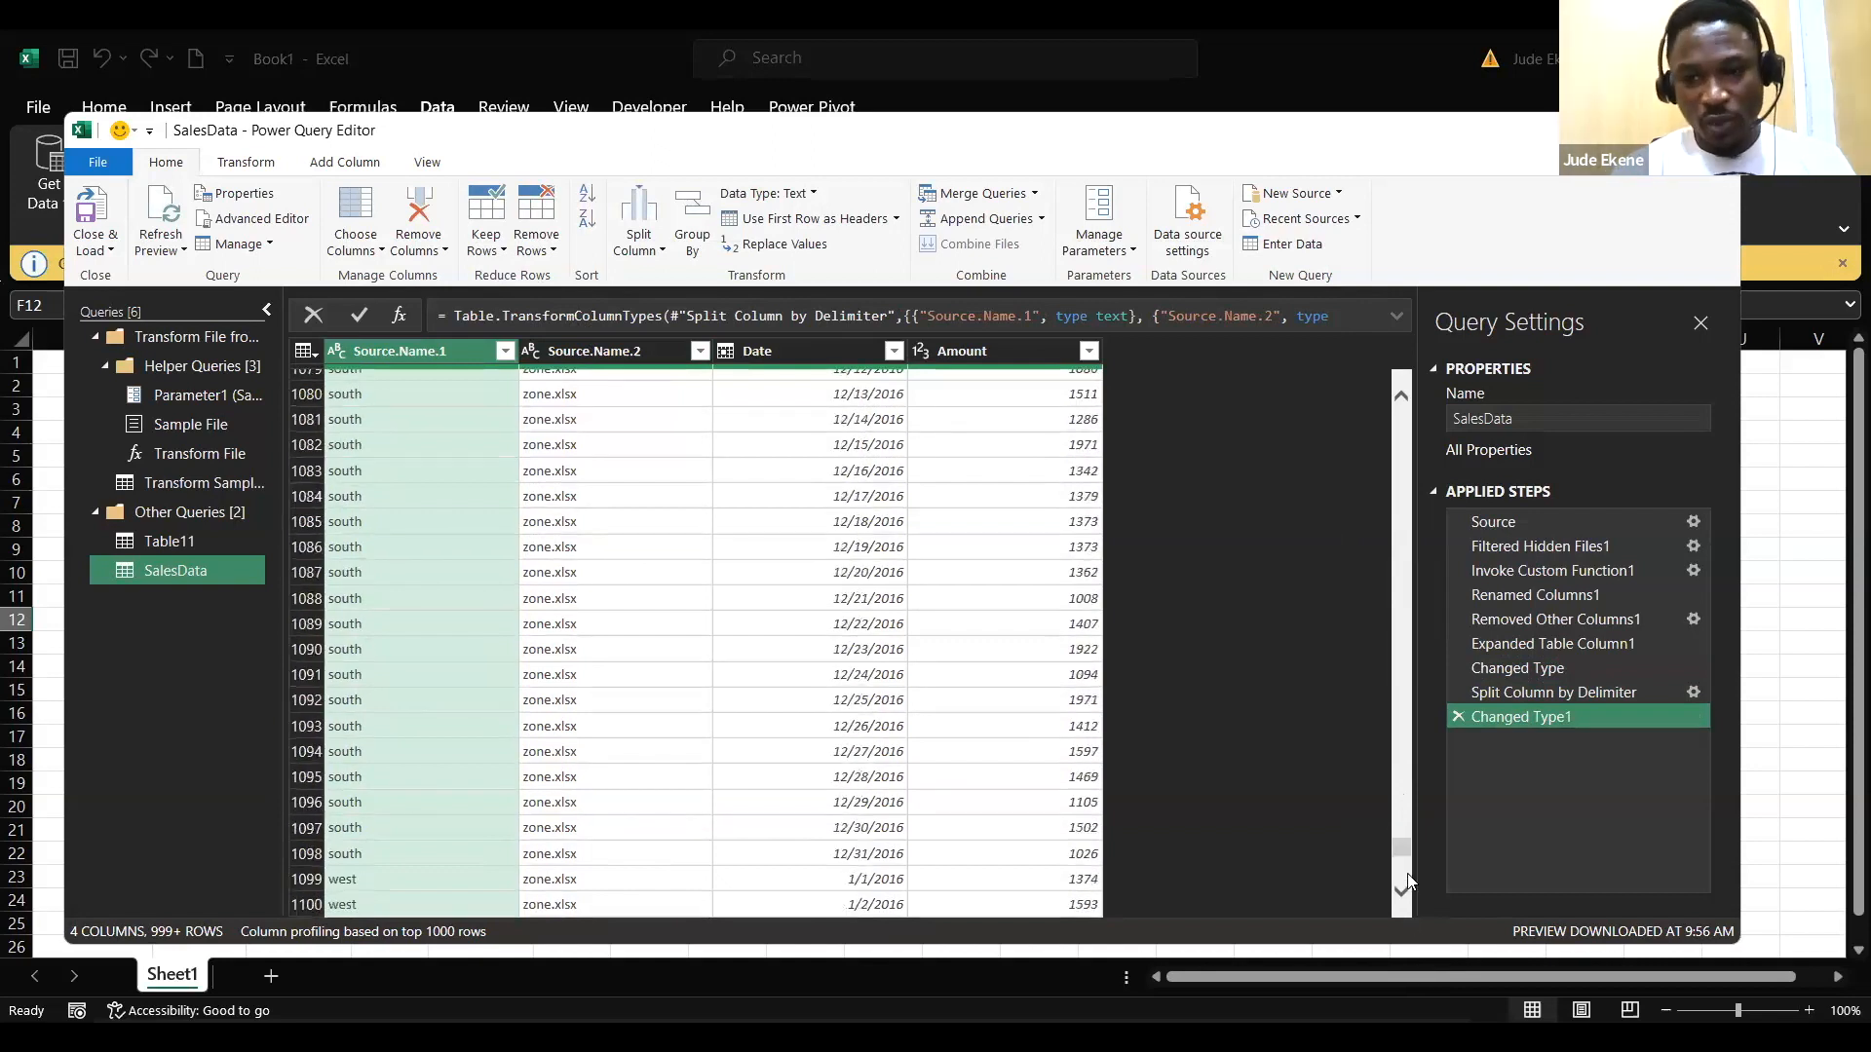
left_click_drag(1400, 844, 1372, 290)
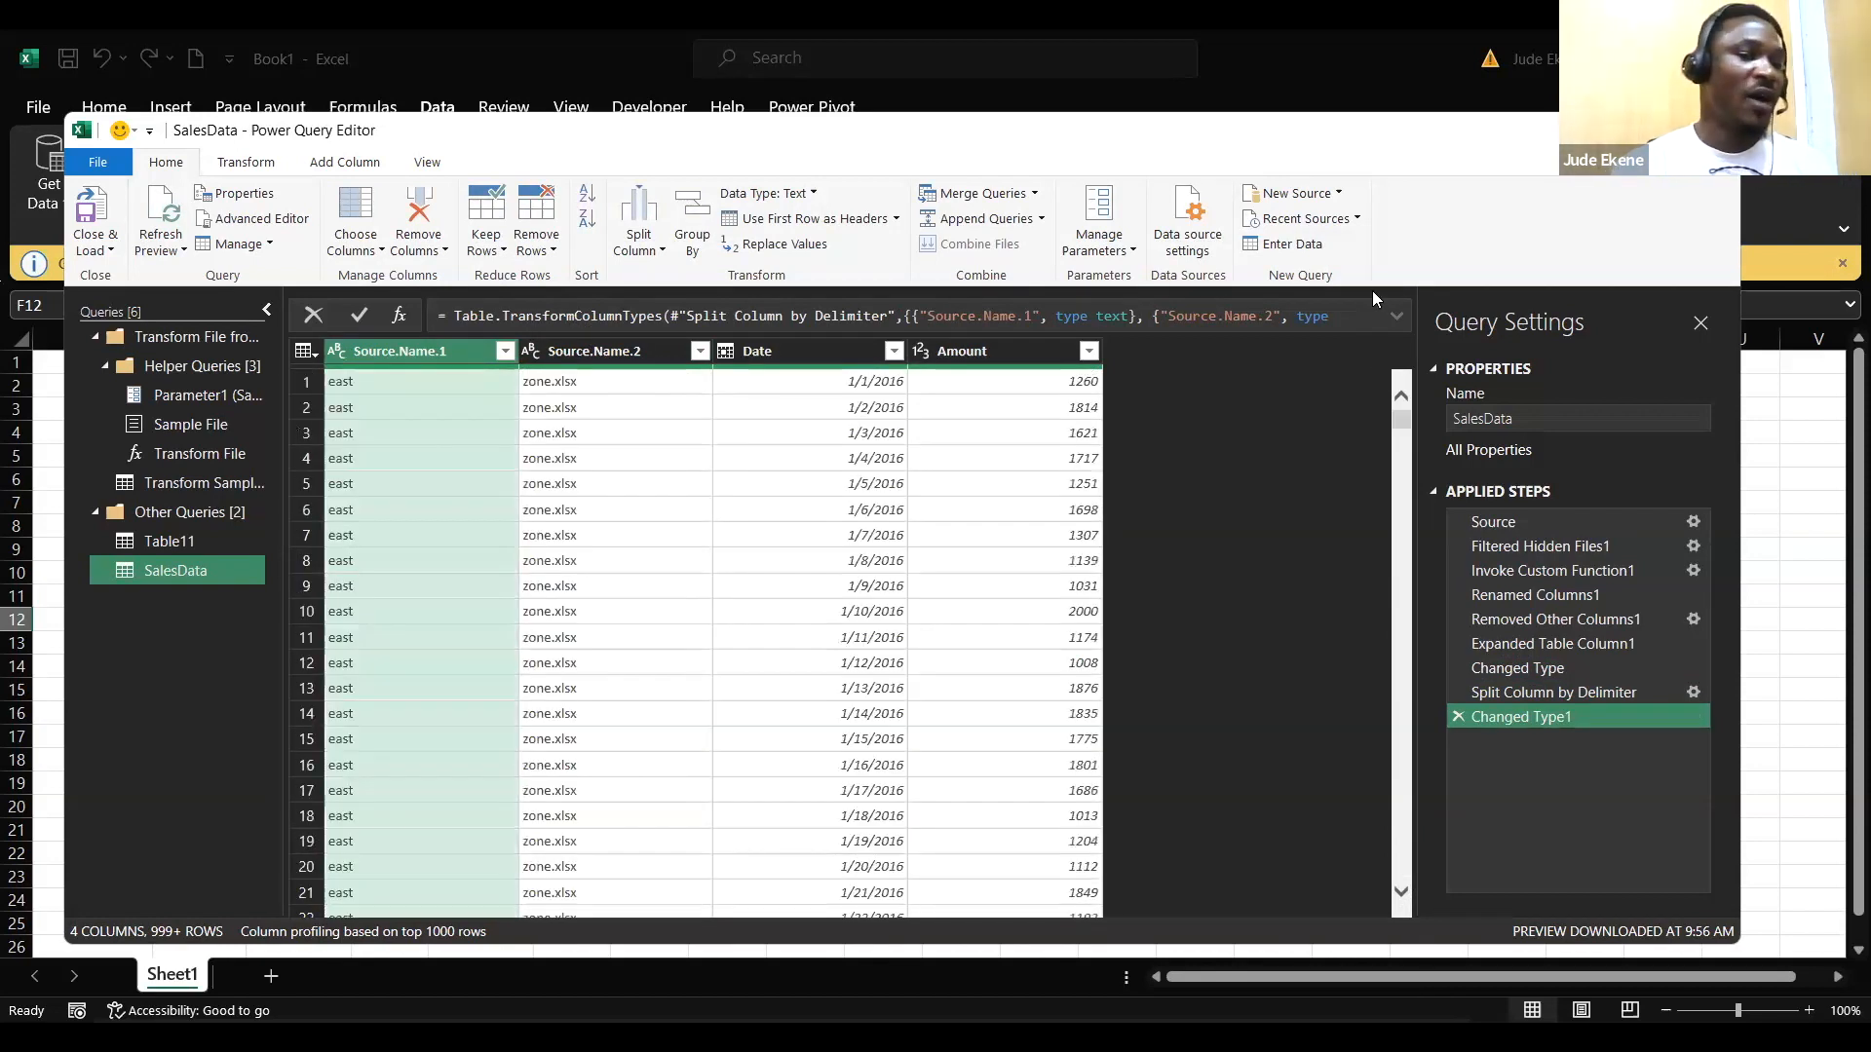
right_click(640, 346)
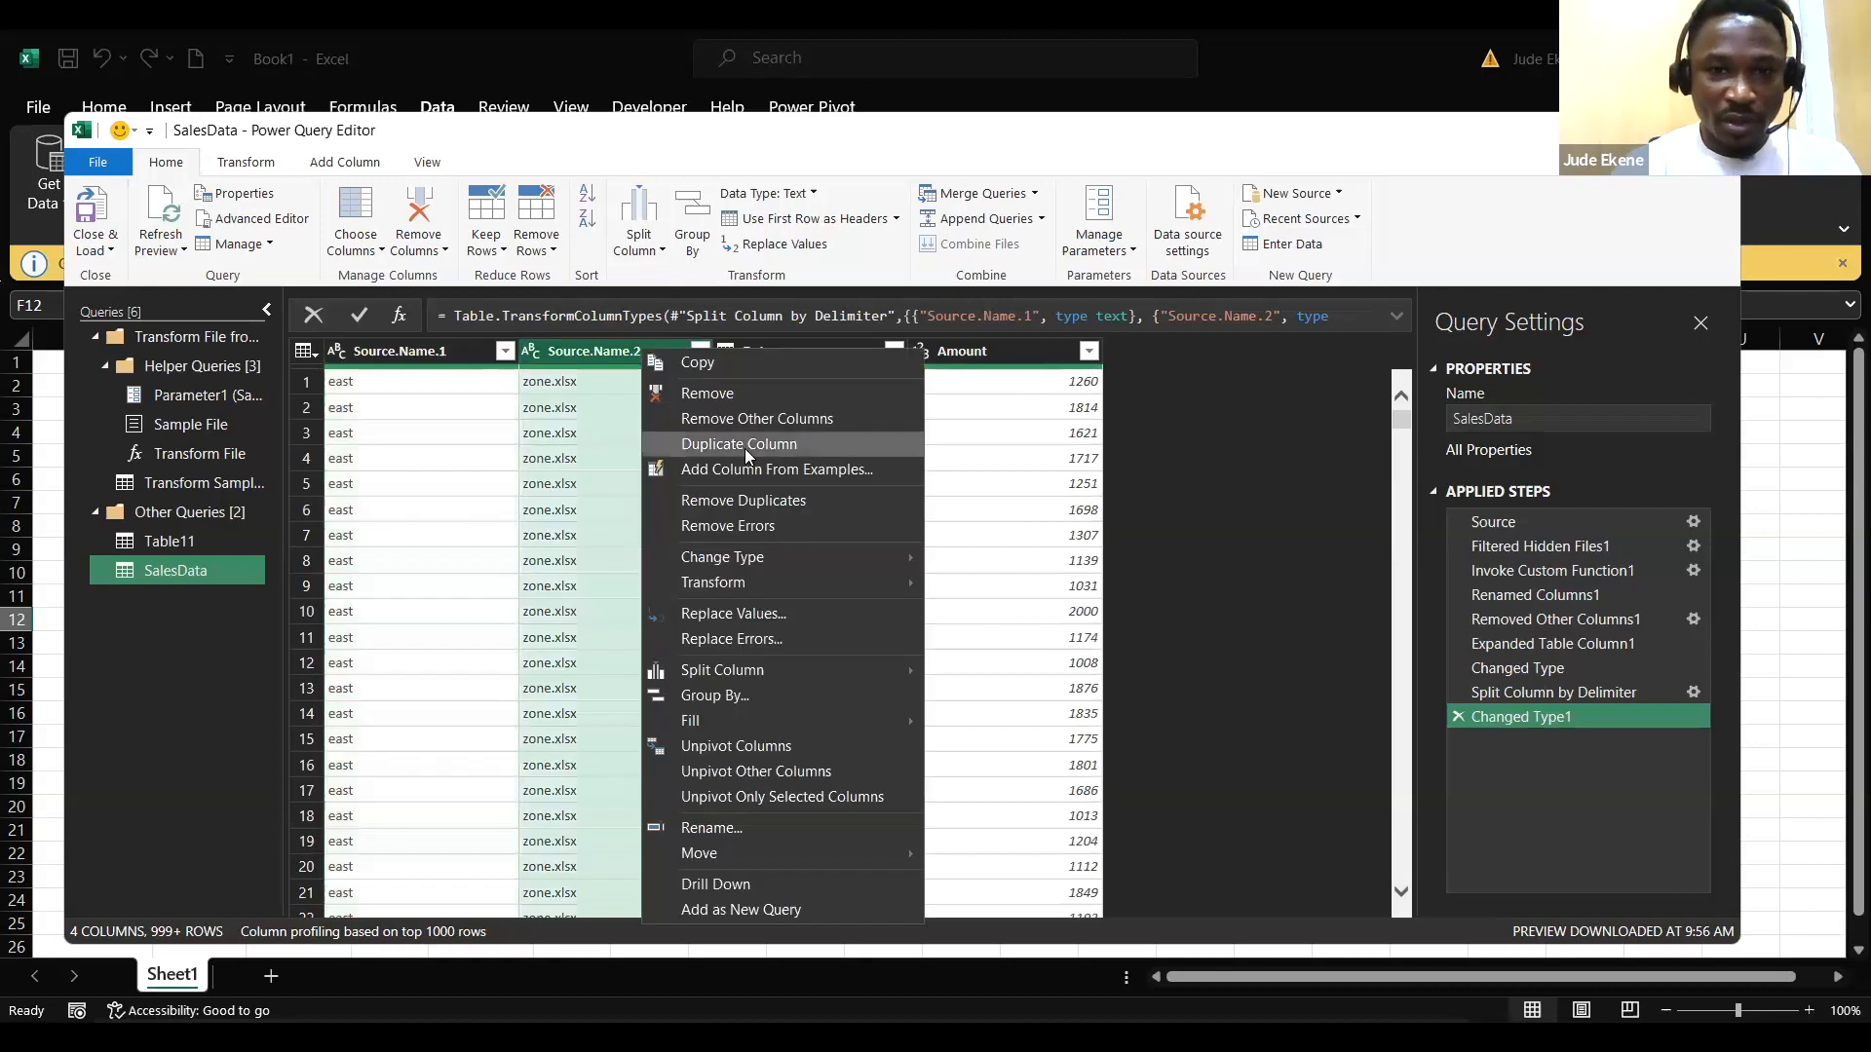
left_click(703, 390)
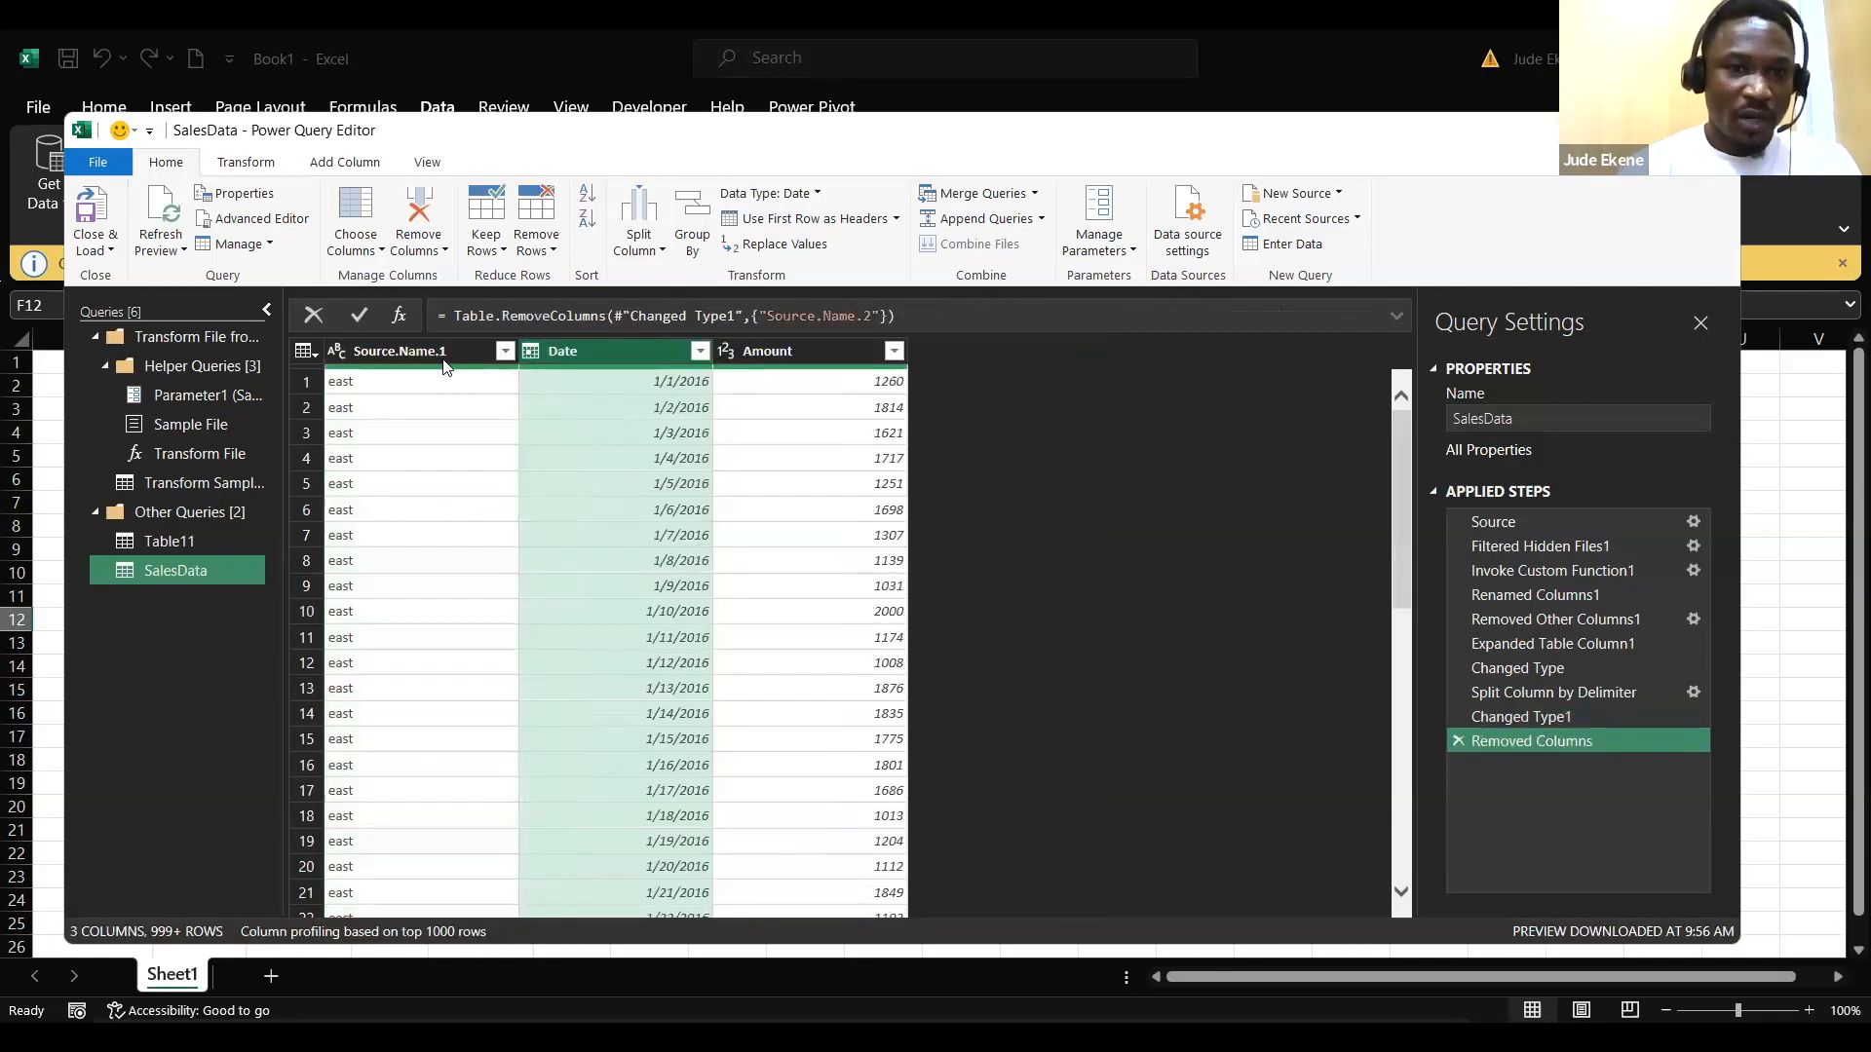
Step: Capitalize each word in the Source.Name.1 column
left_click(435, 353)
right_click(434, 353)
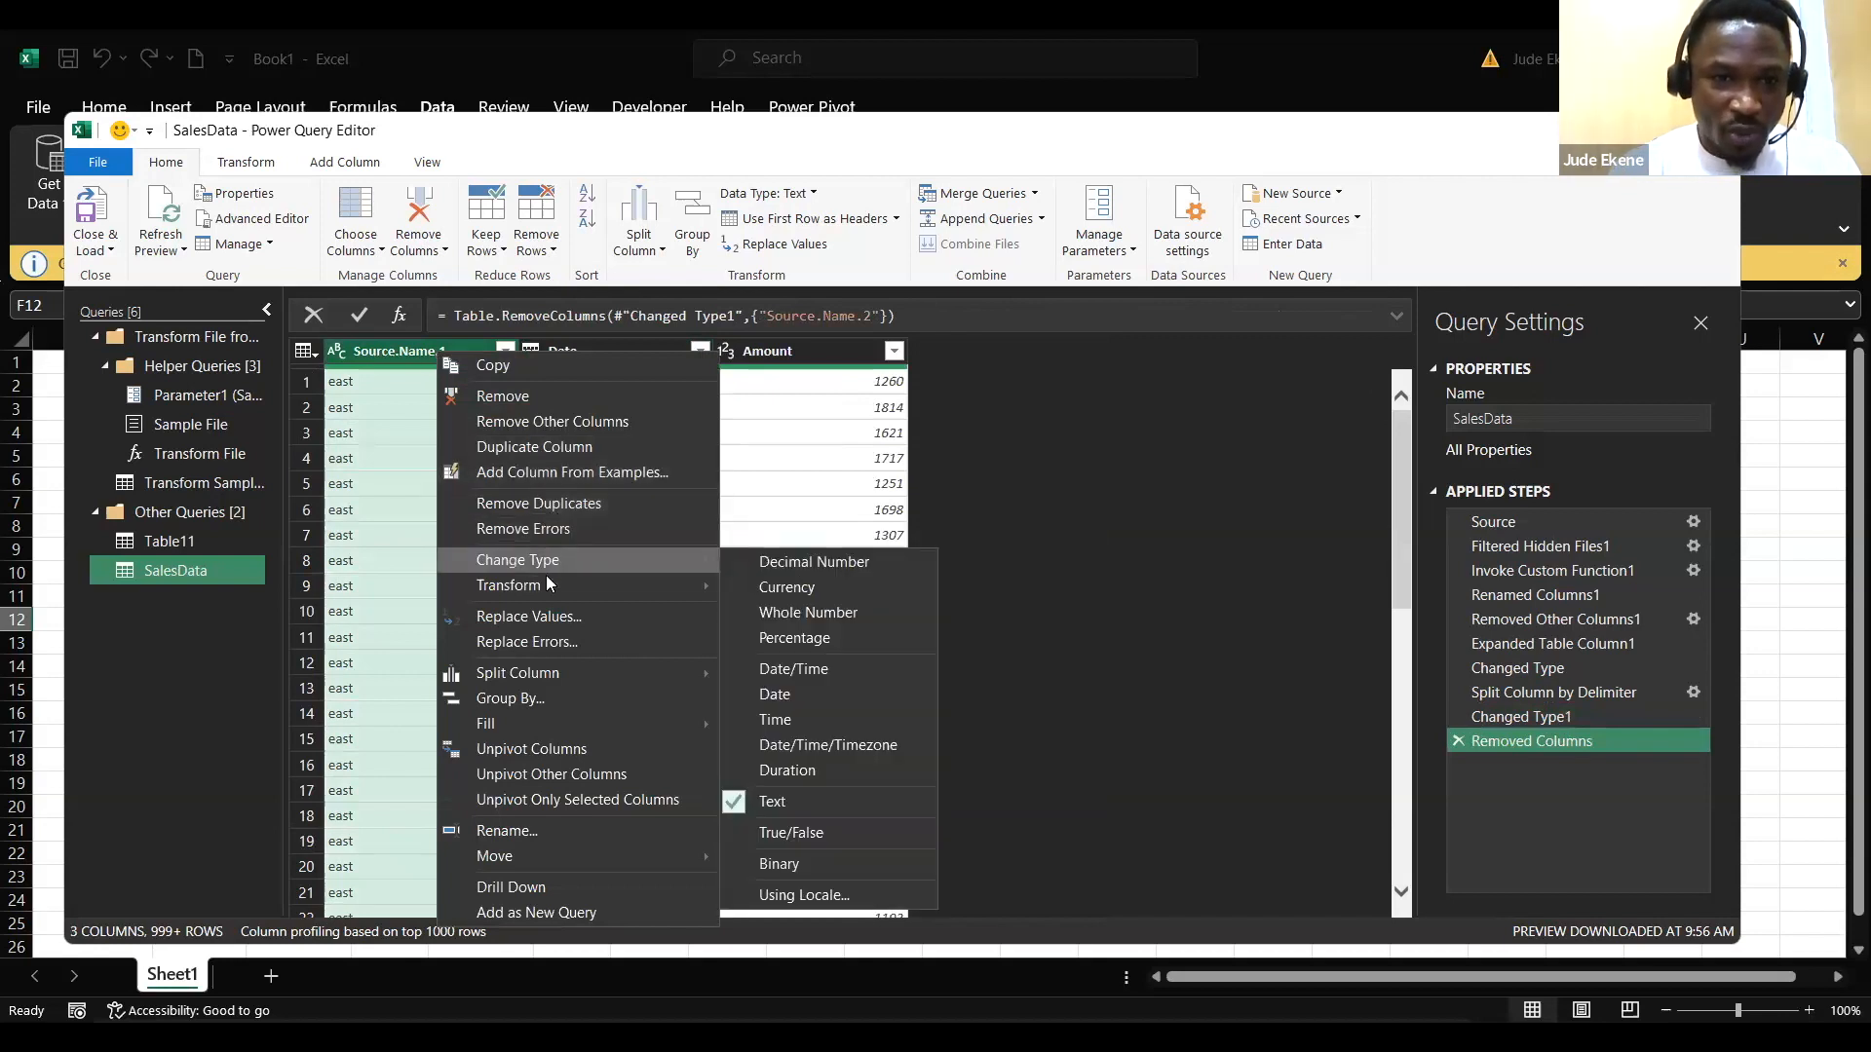
mouse_move(548, 583)
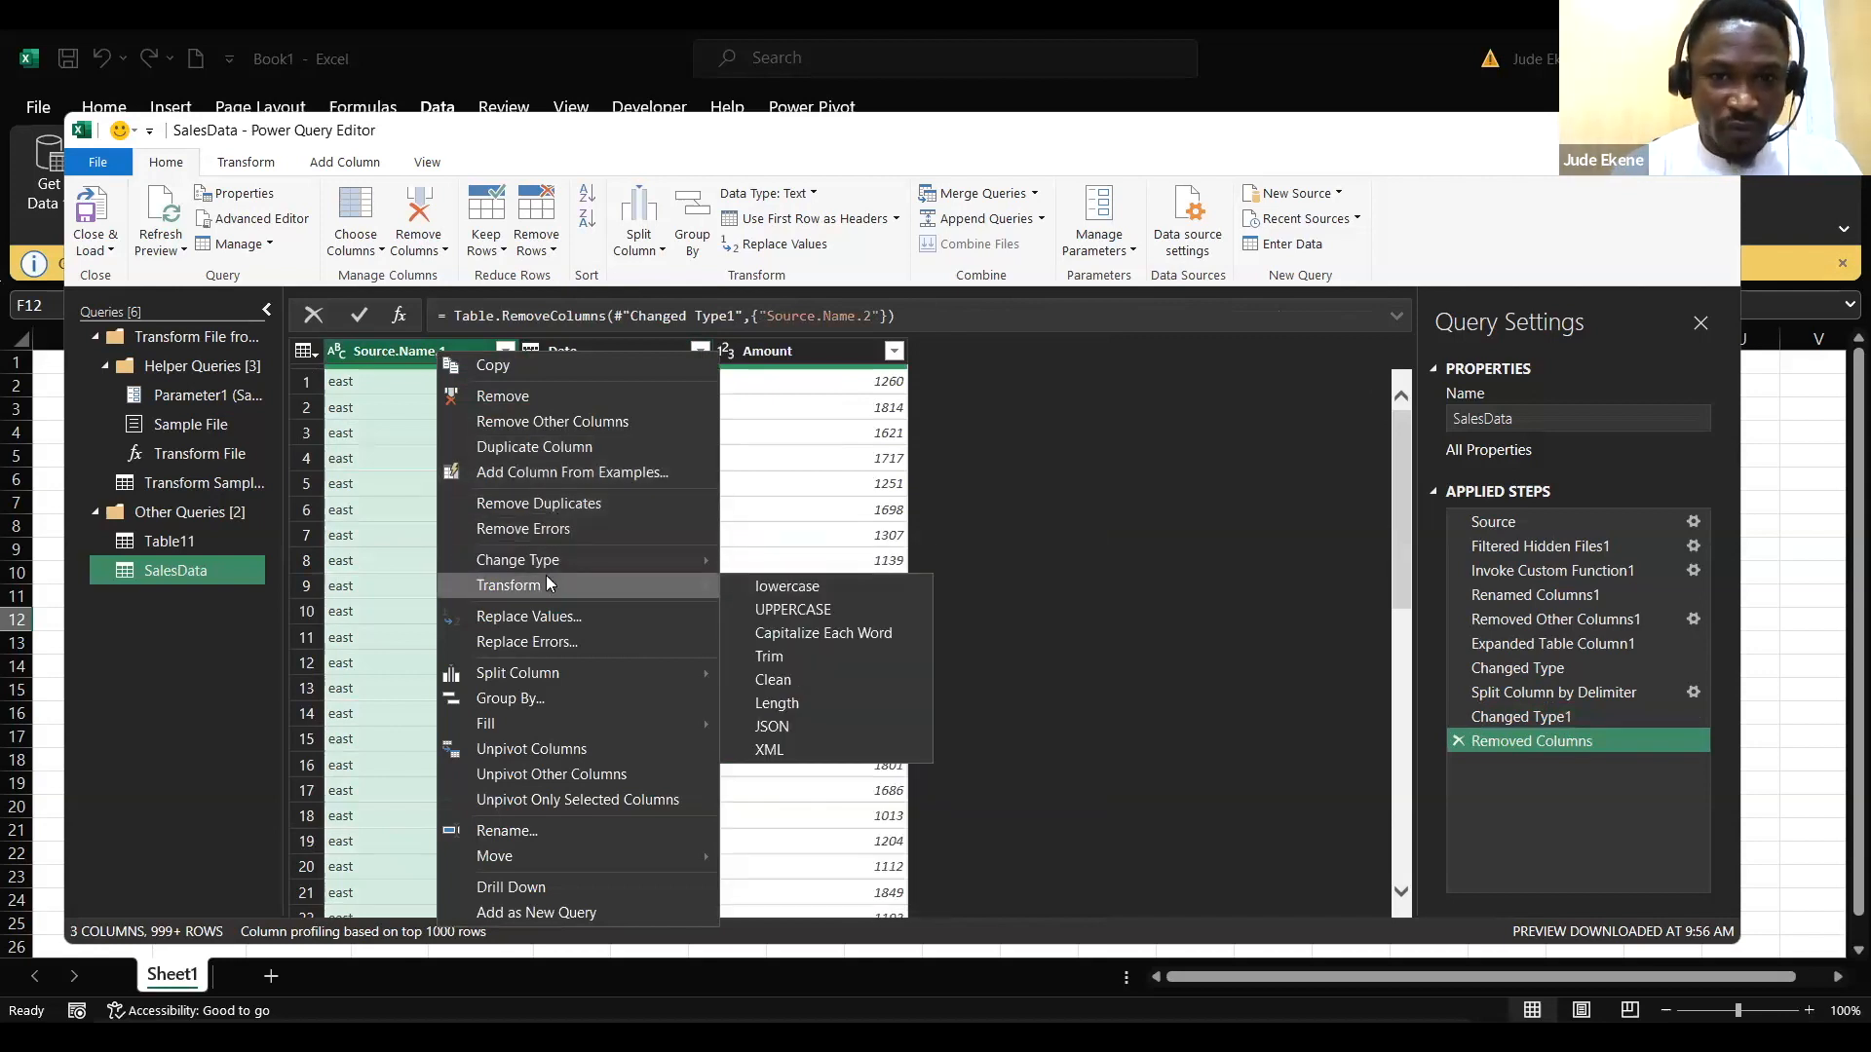
left_click(787, 635)
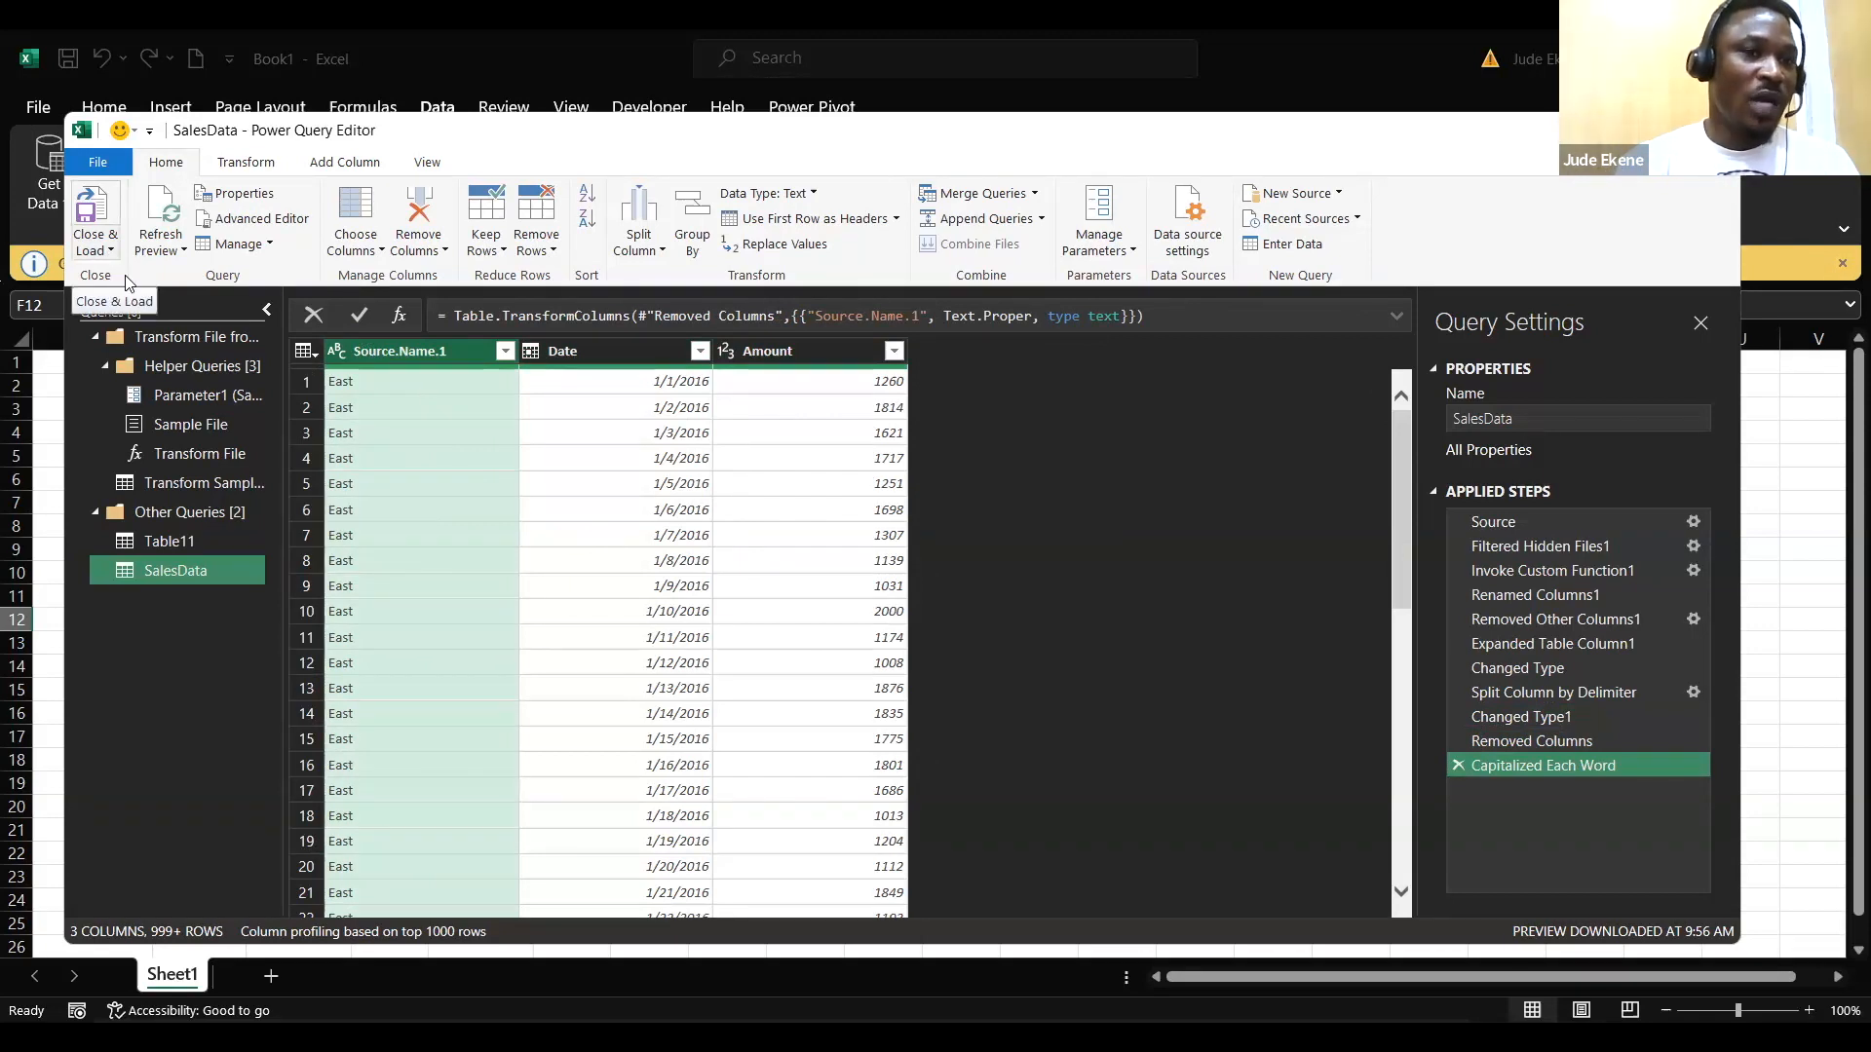
Step: Close the query editor and load the SalesData query into the workbook as a table
left_click(110, 250)
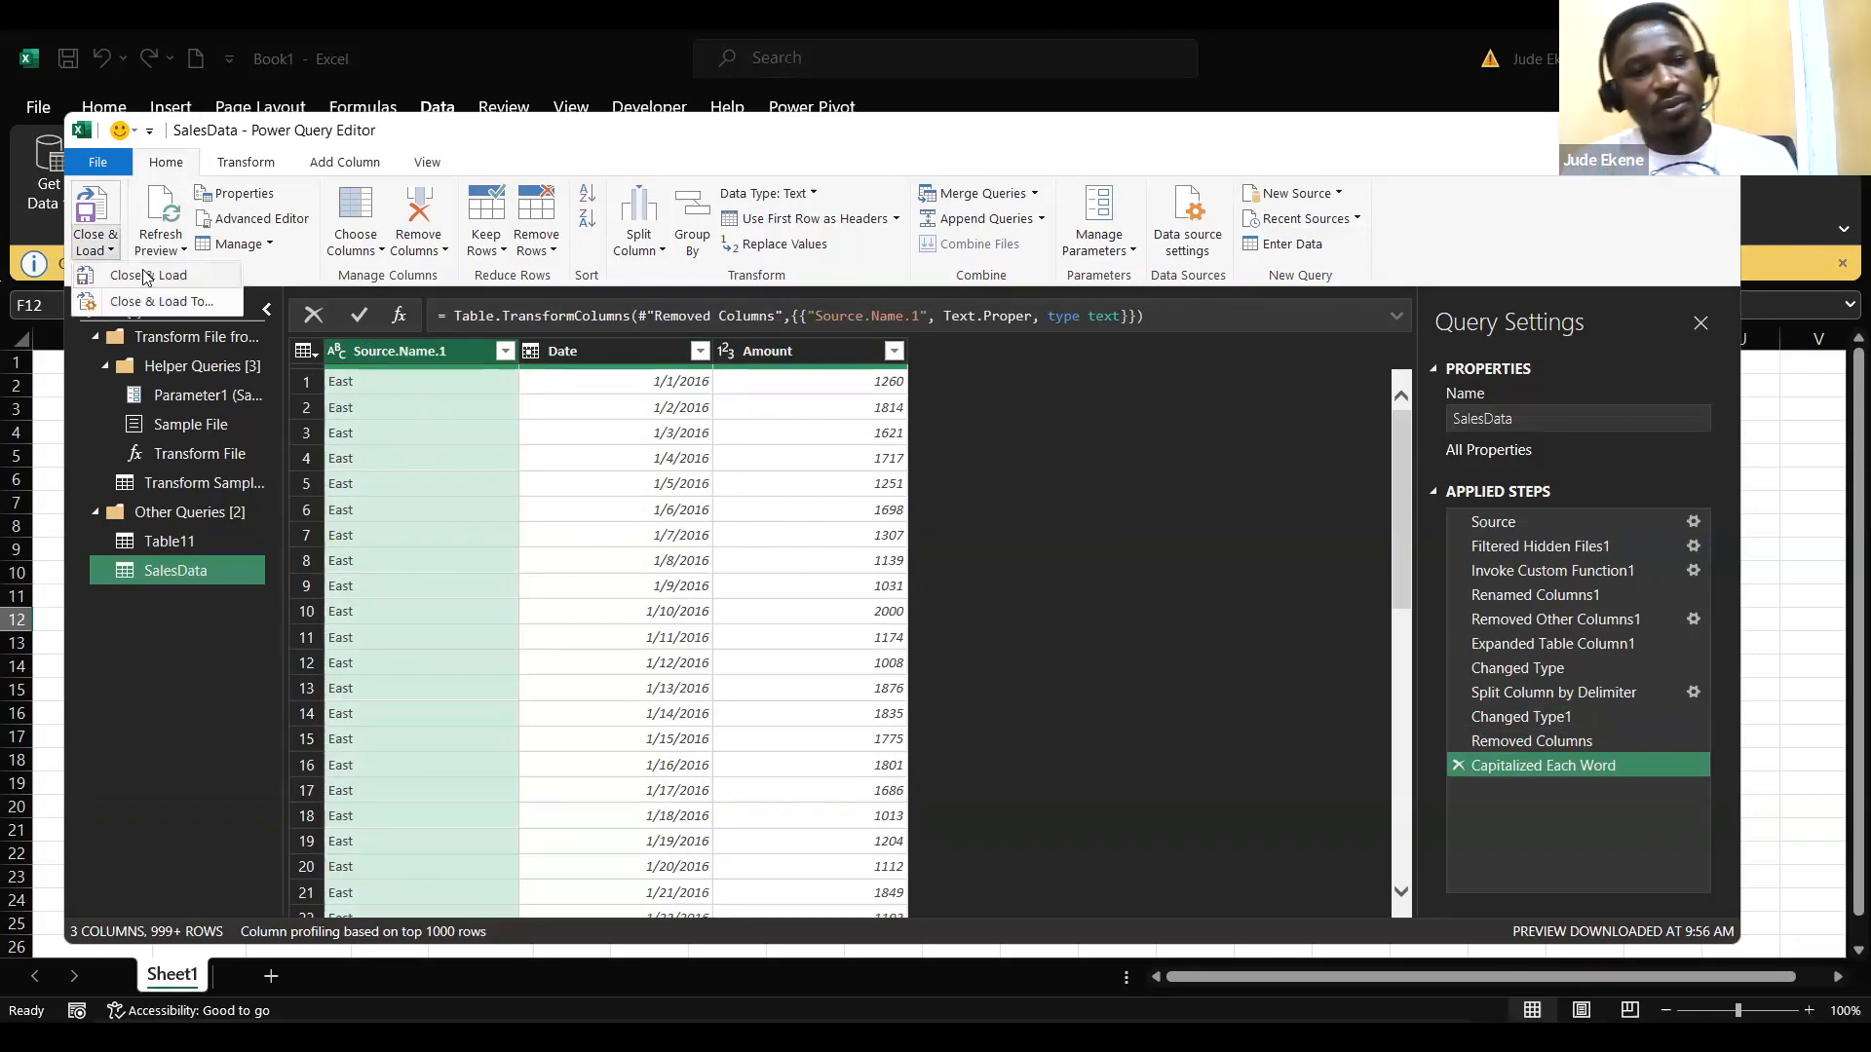
left_click(145, 276)
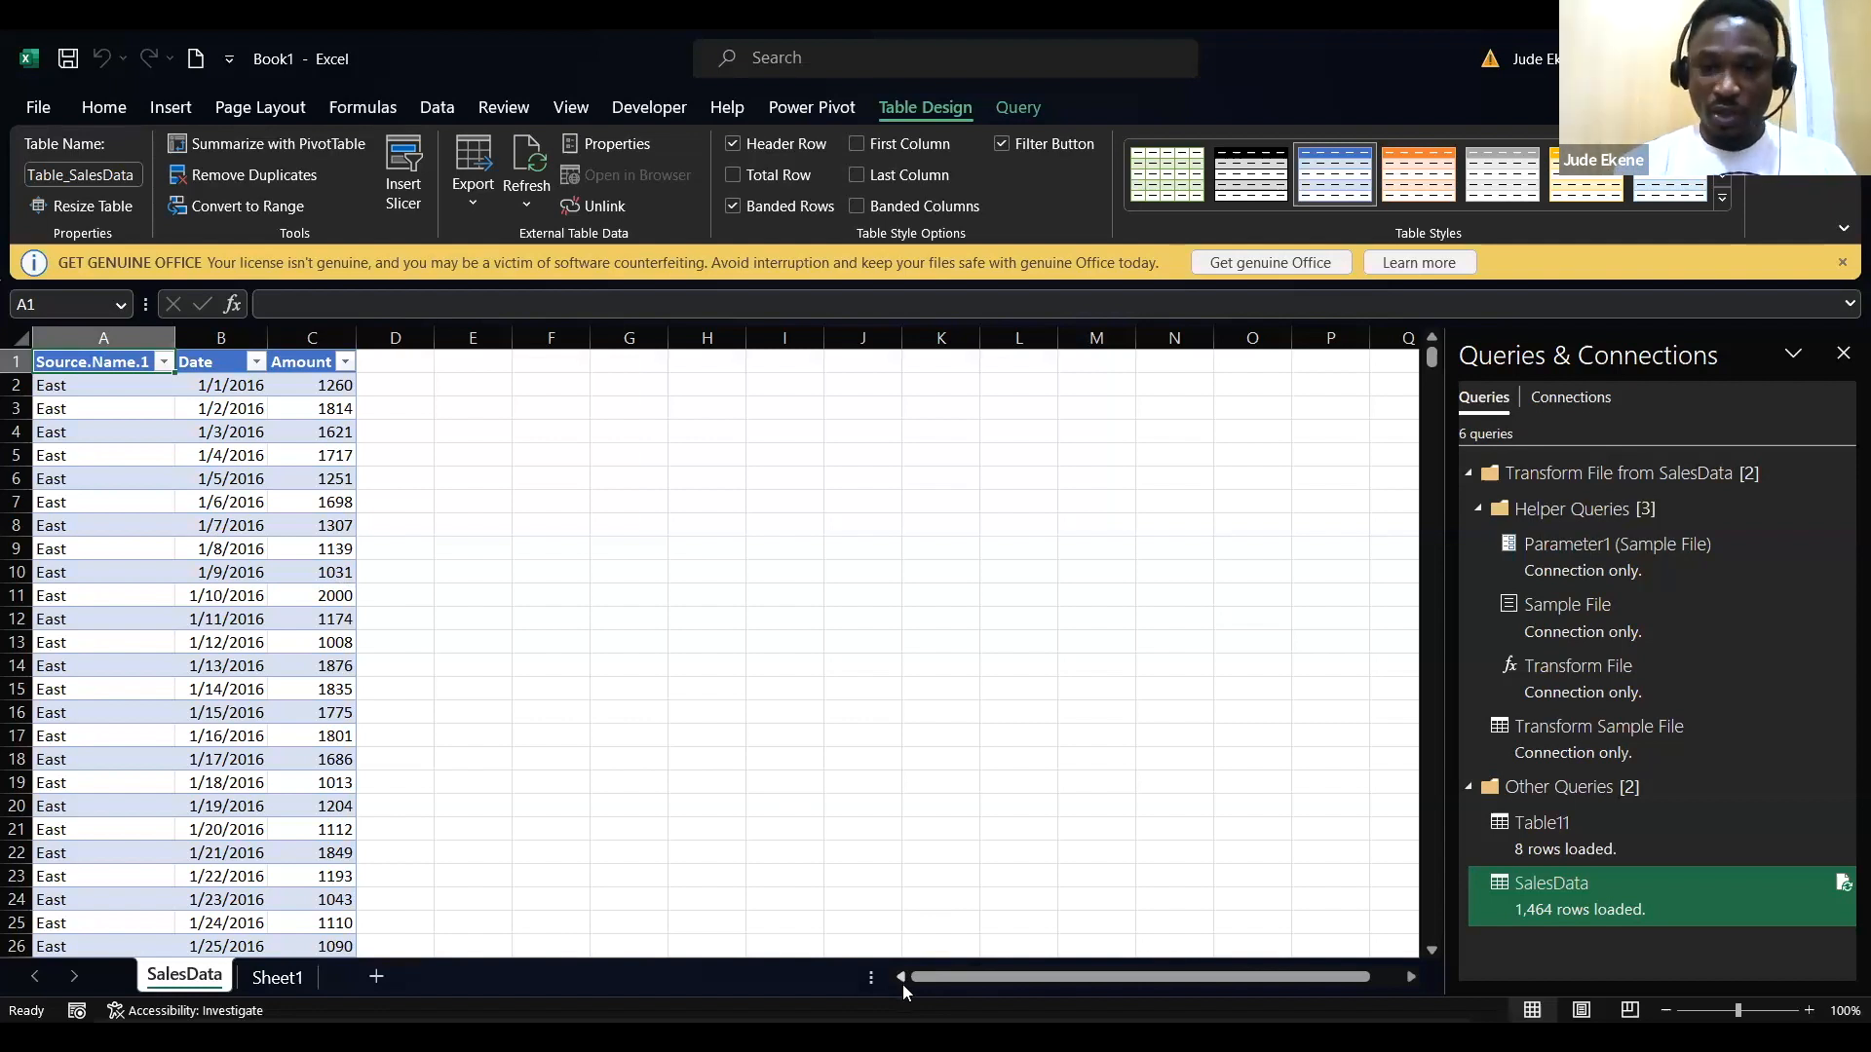
key("alt+Tab")
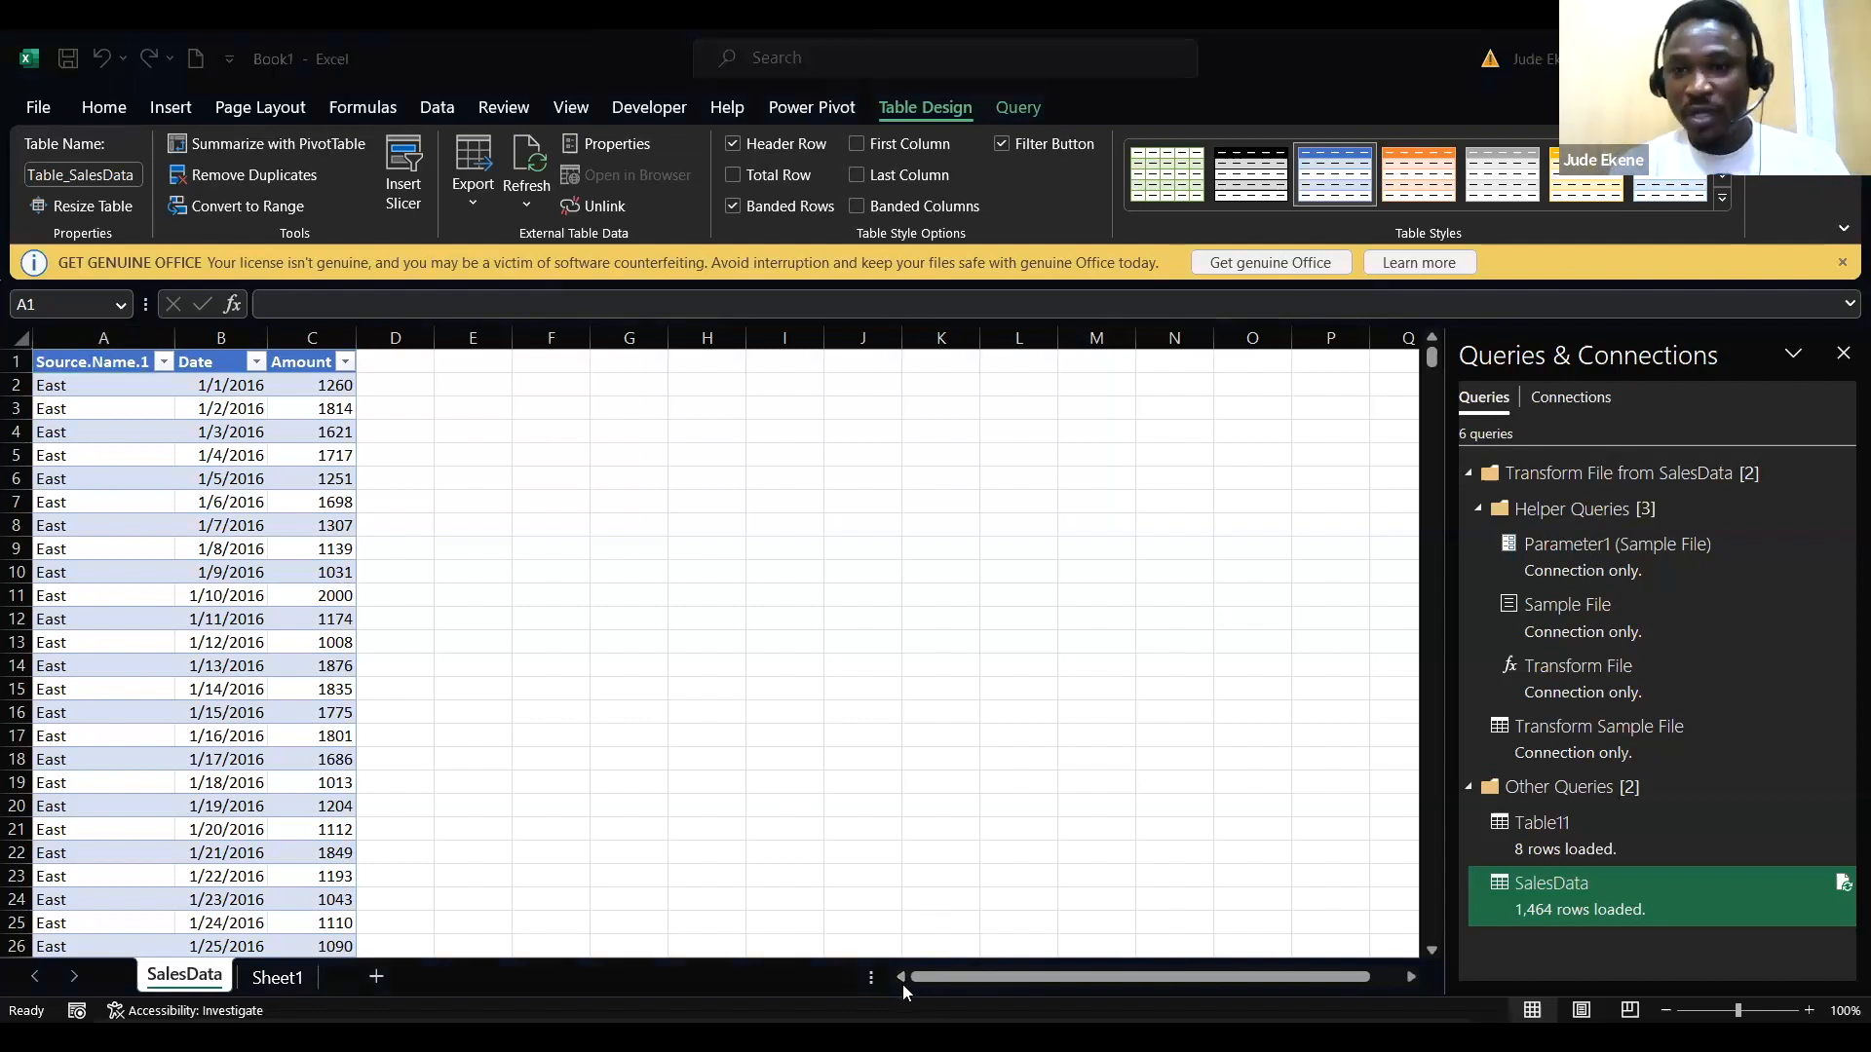